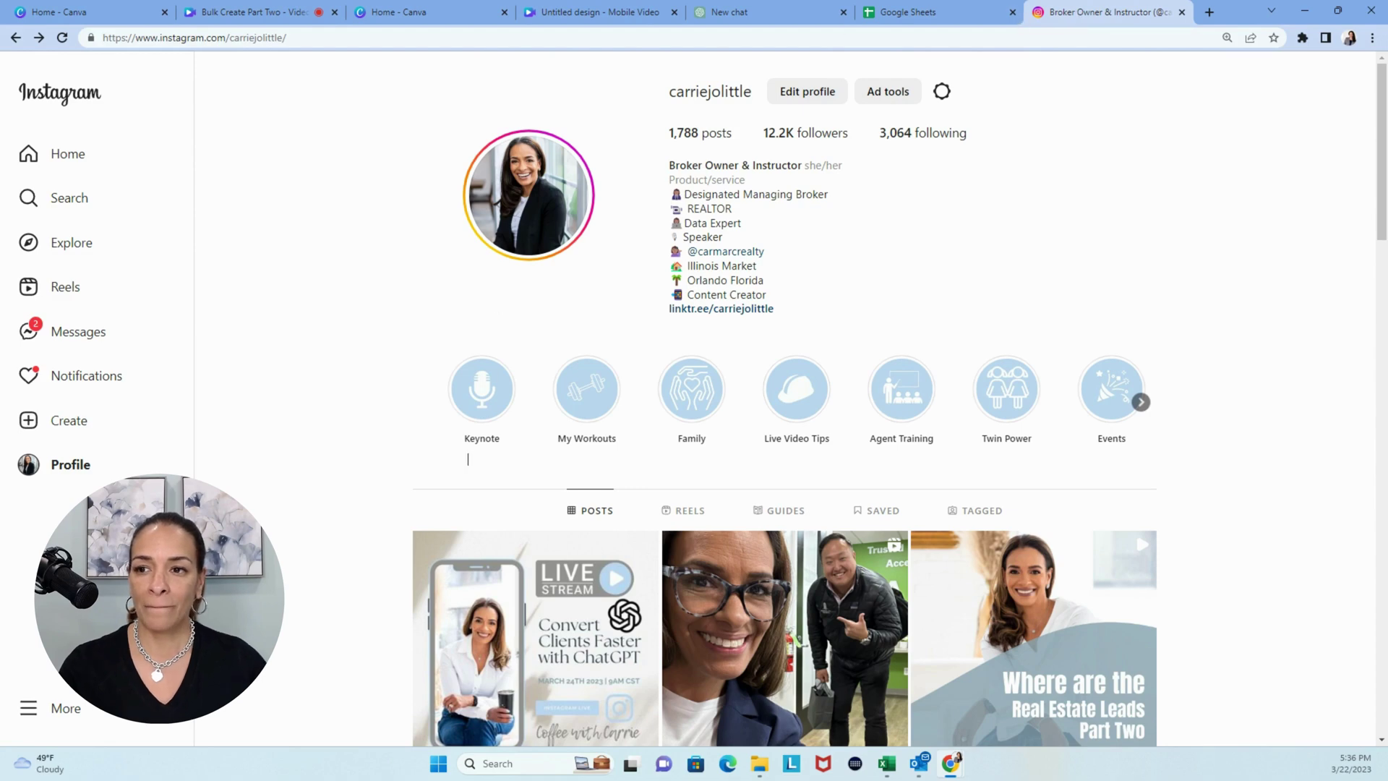
Go to the carmarcrealty profile from recent searches and open its 'Save for a Downpayment' post.
{"action": "left_click", "coordinate": [72, 201]}
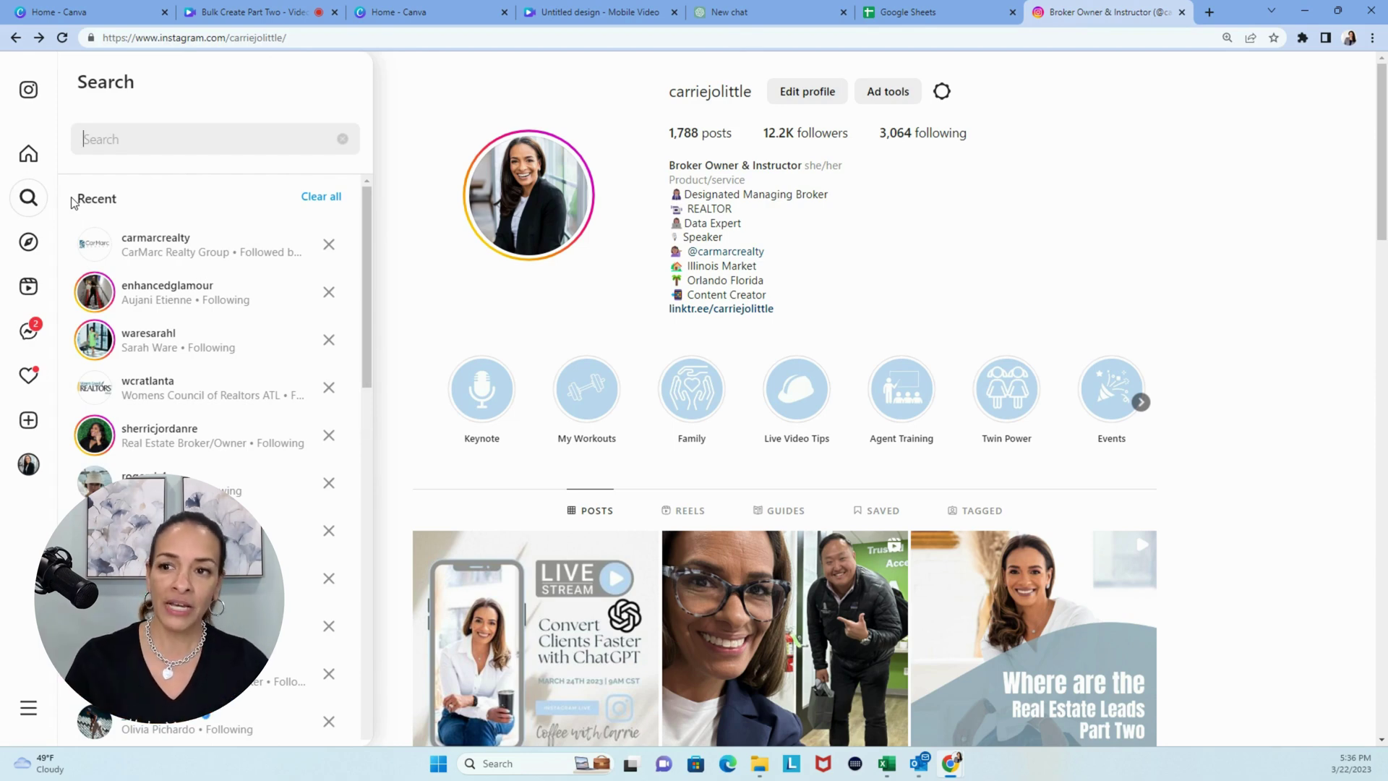
{"action": "left_click", "coordinate": [177, 265]}
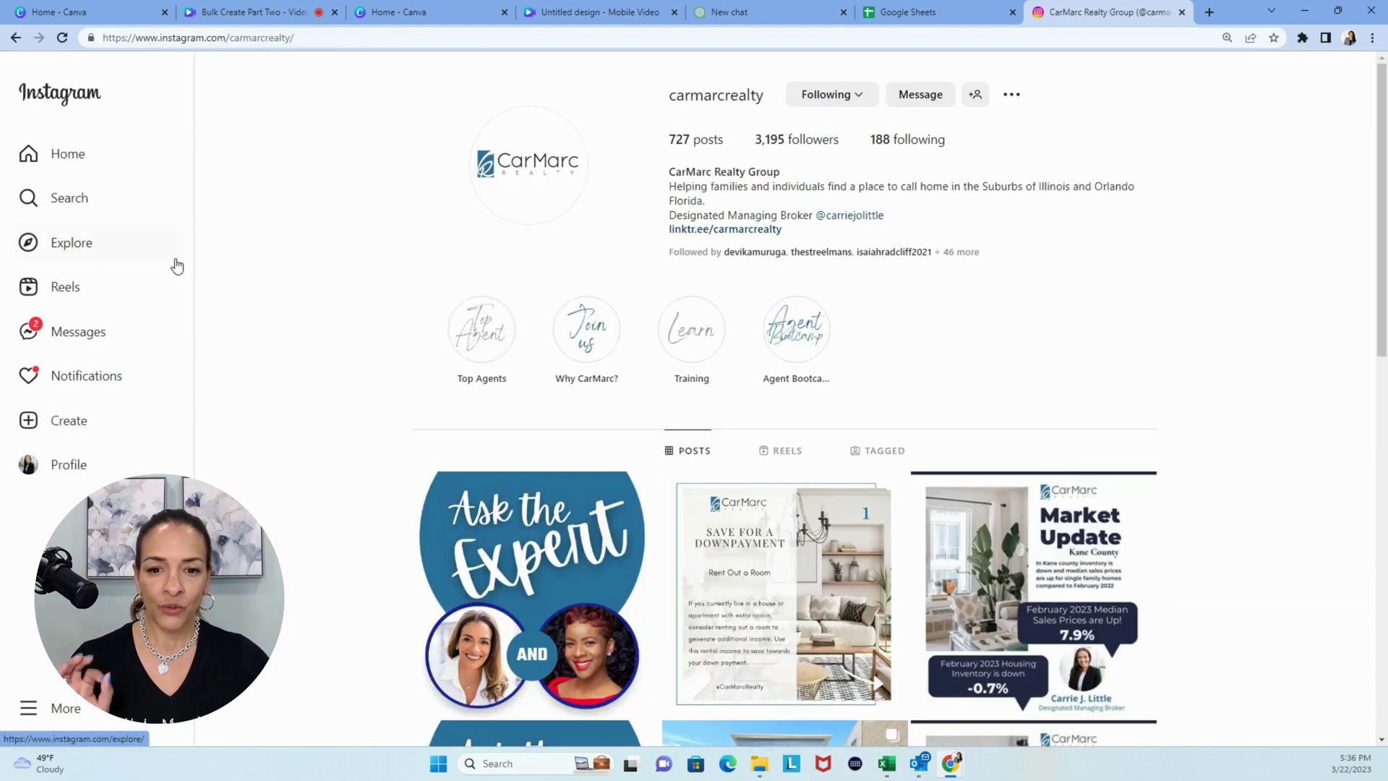
{"action": "scroll", "coordinate": [589, 371], "scroll_direction": "down", "scroll_amount": 2}
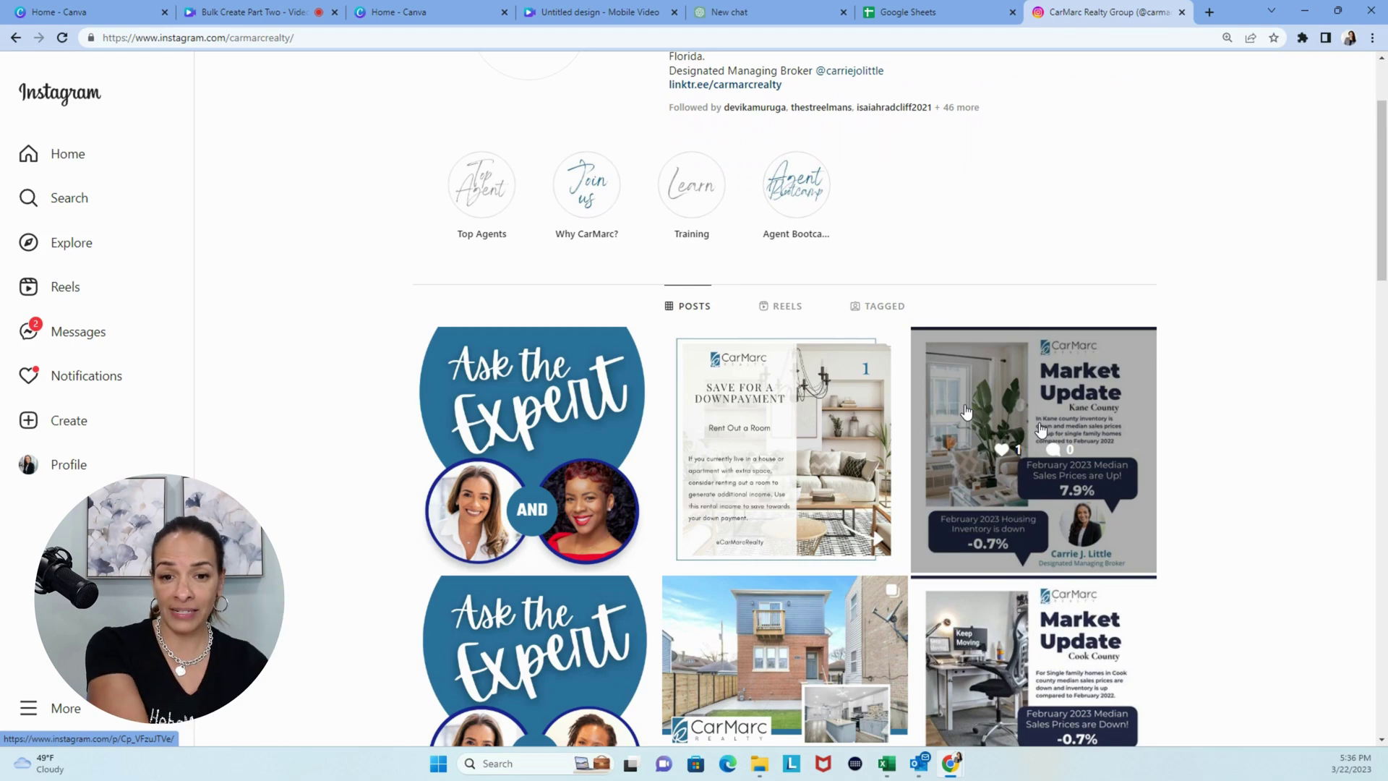
{"action": "left_click", "coordinate": [786, 417]}
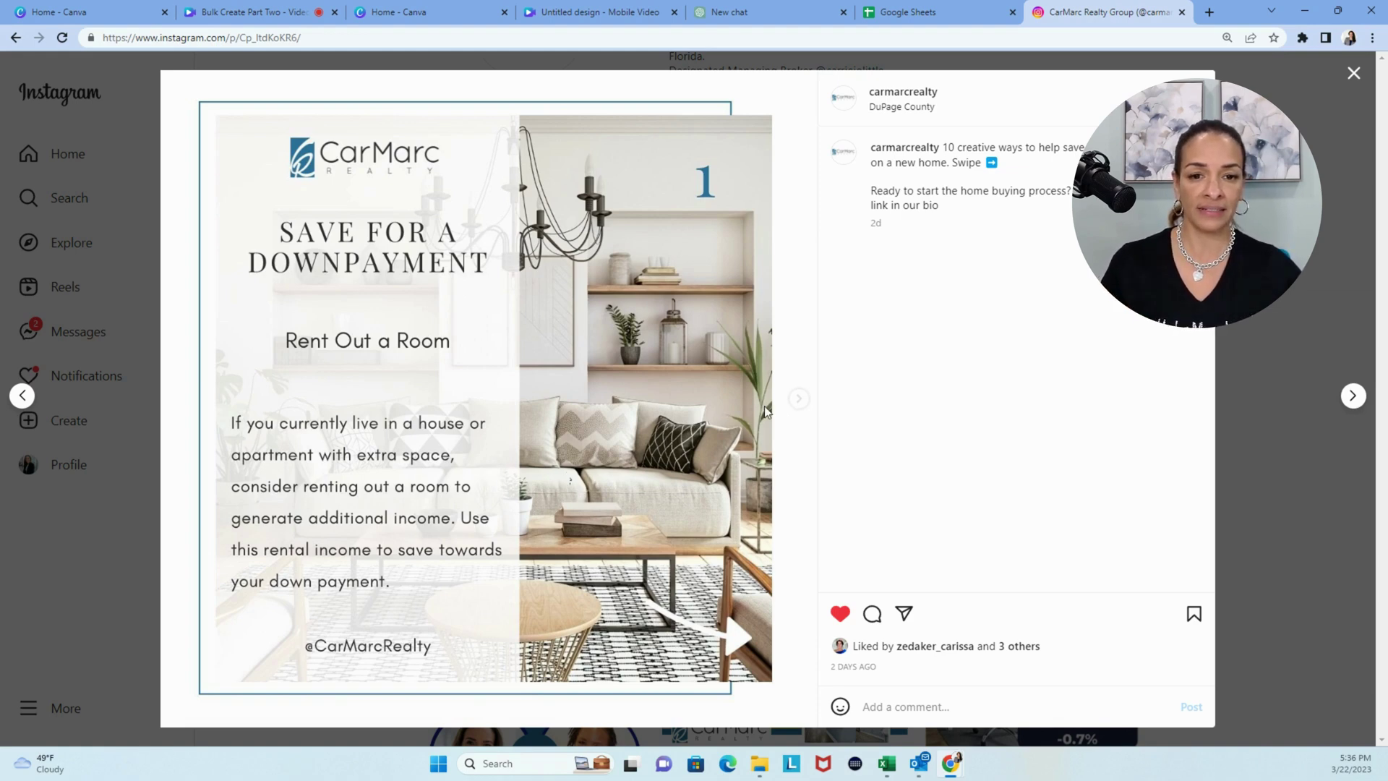
Advance through slides 2–9 to the final slide, 'Reduce Entertainment Expenses'.
{"action": "left_click", "coordinate": [800, 402]}
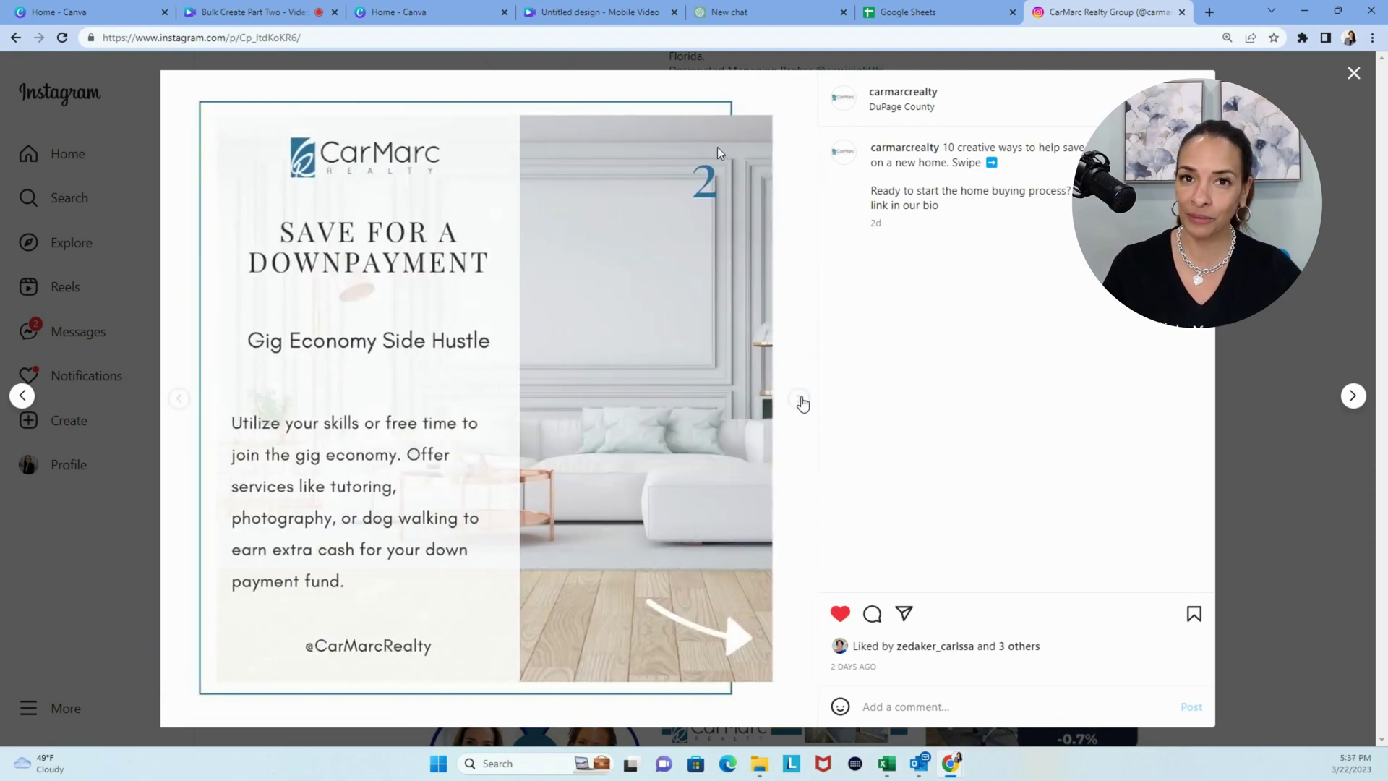
{"action": "left_click", "coordinate": [801, 402]}
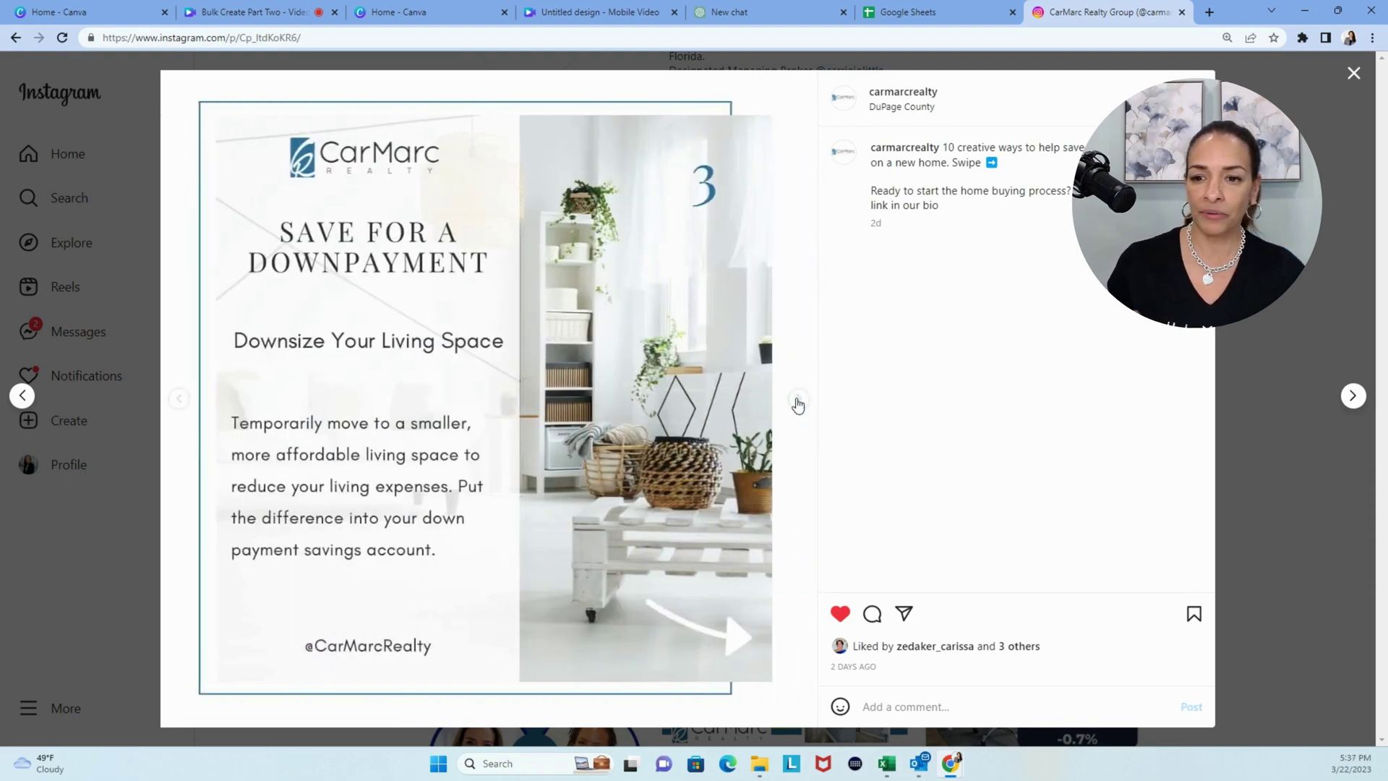
{"action": "left_click", "coordinate": [798, 401]}
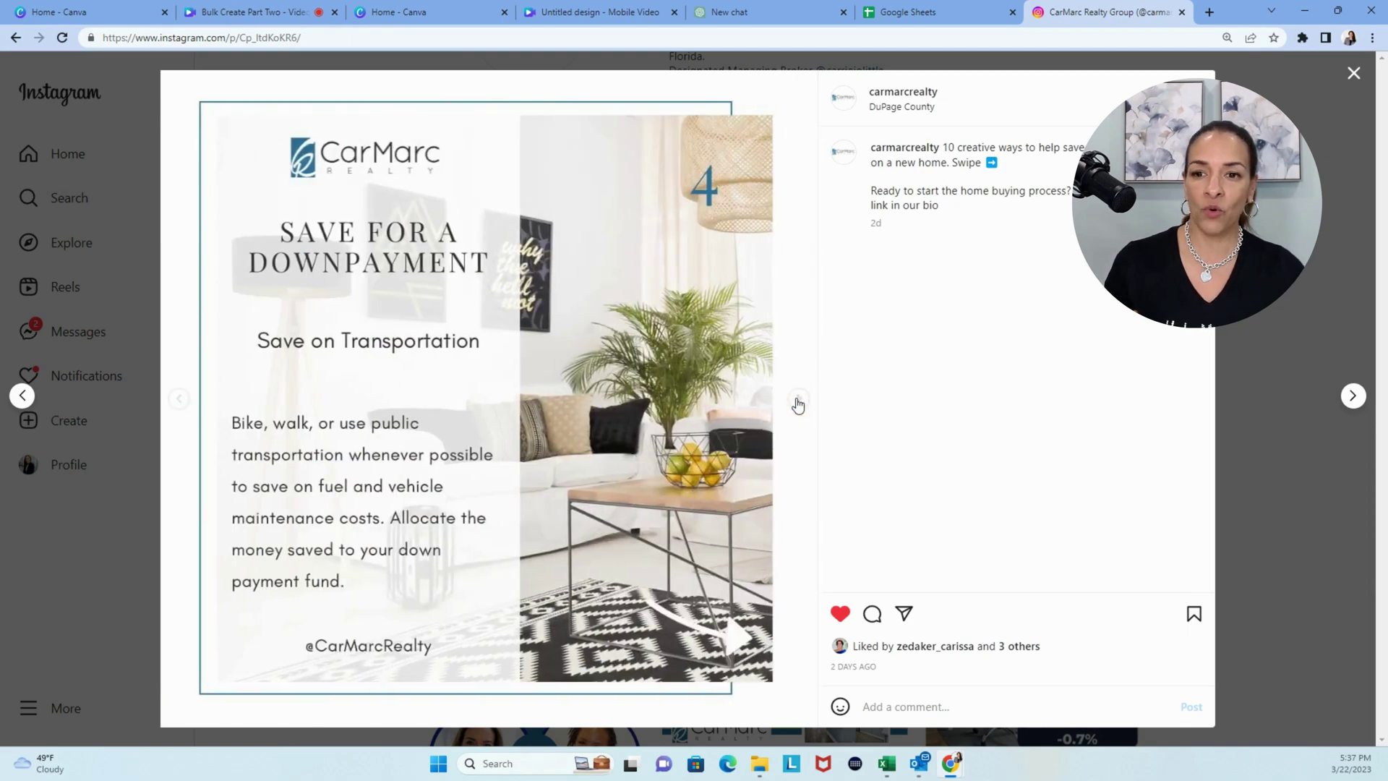
{"action": "left_click", "coordinate": [798, 402]}
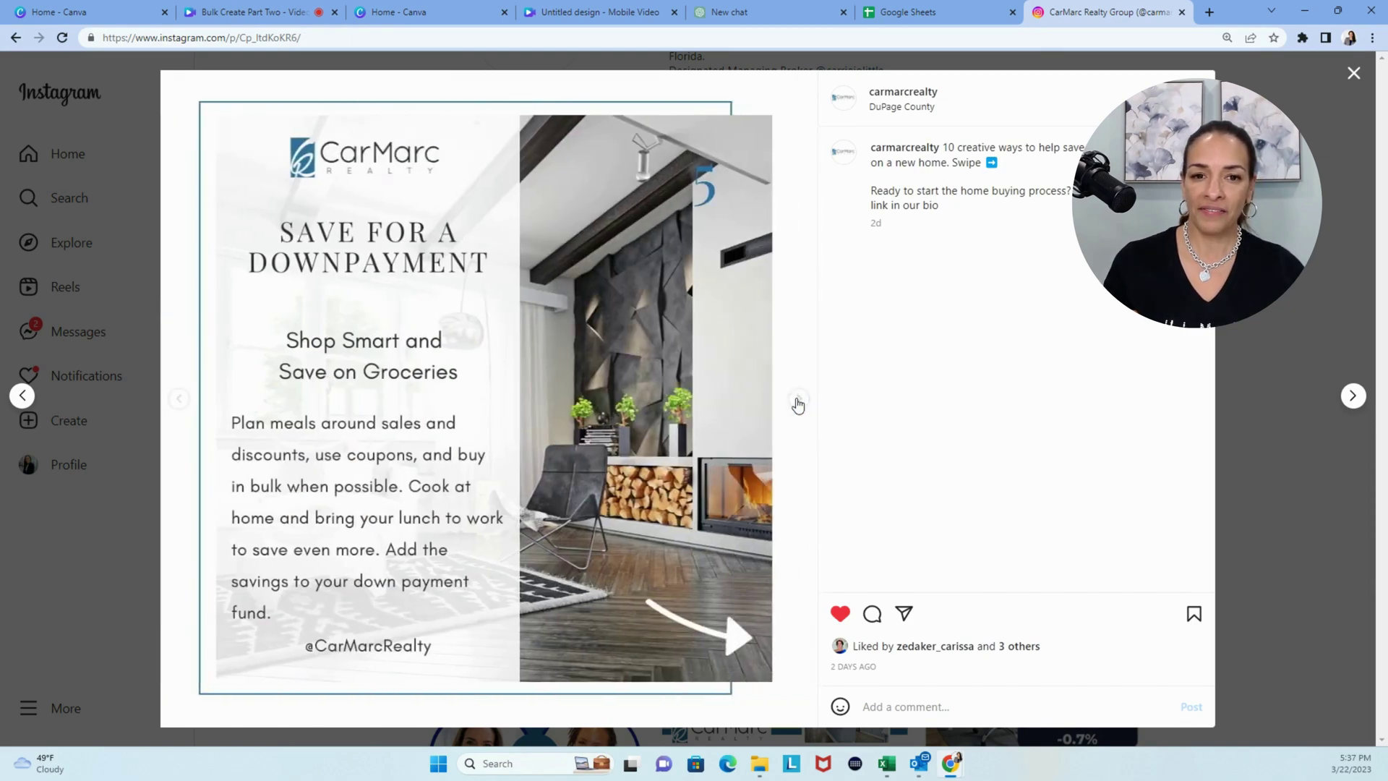
{"action": "left_click", "coordinate": [798, 402]}
{"action": "left_click", "coordinate": [798, 402]}
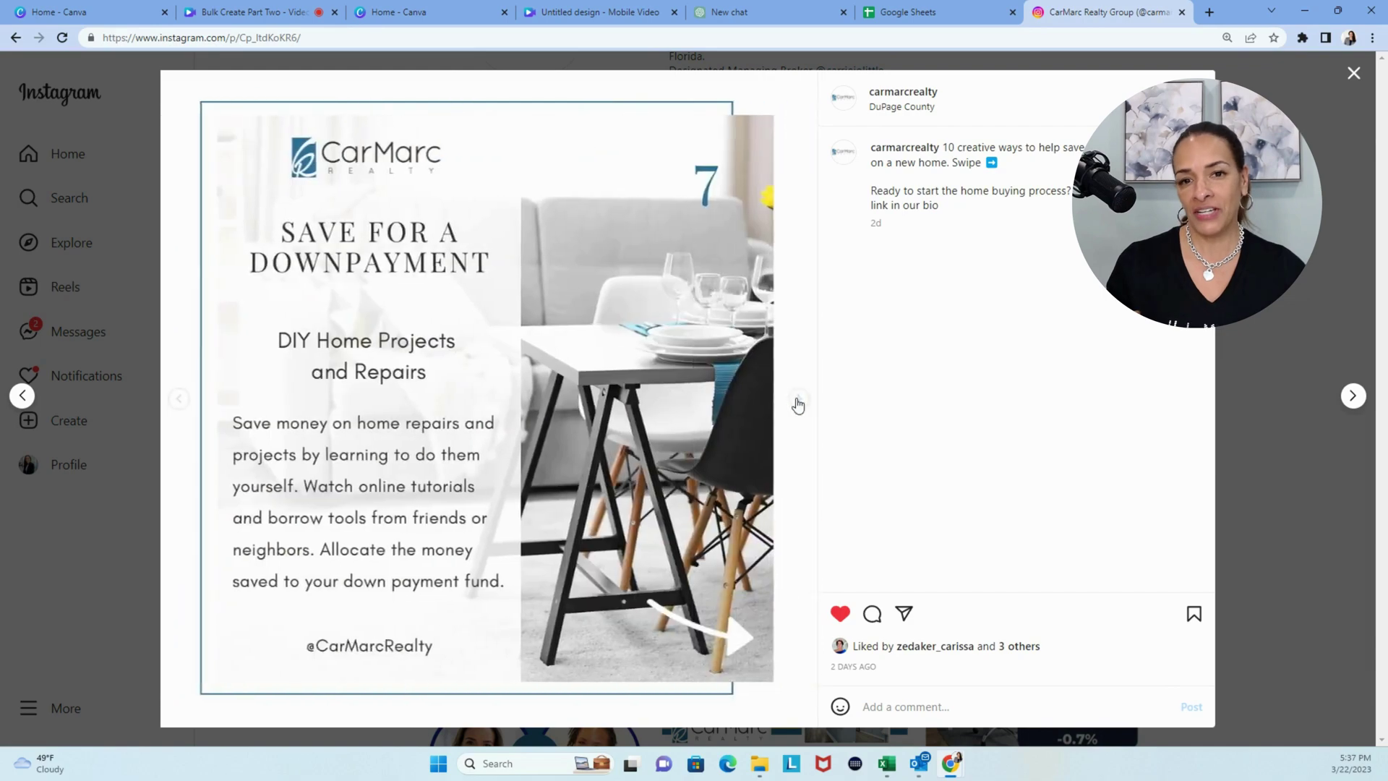
{"action": "left_click", "coordinate": [798, 402]}
{"action": "left_click", "coordinate": [799, 402]}
{"action": "left_click", "coordinate": [798, 403]}
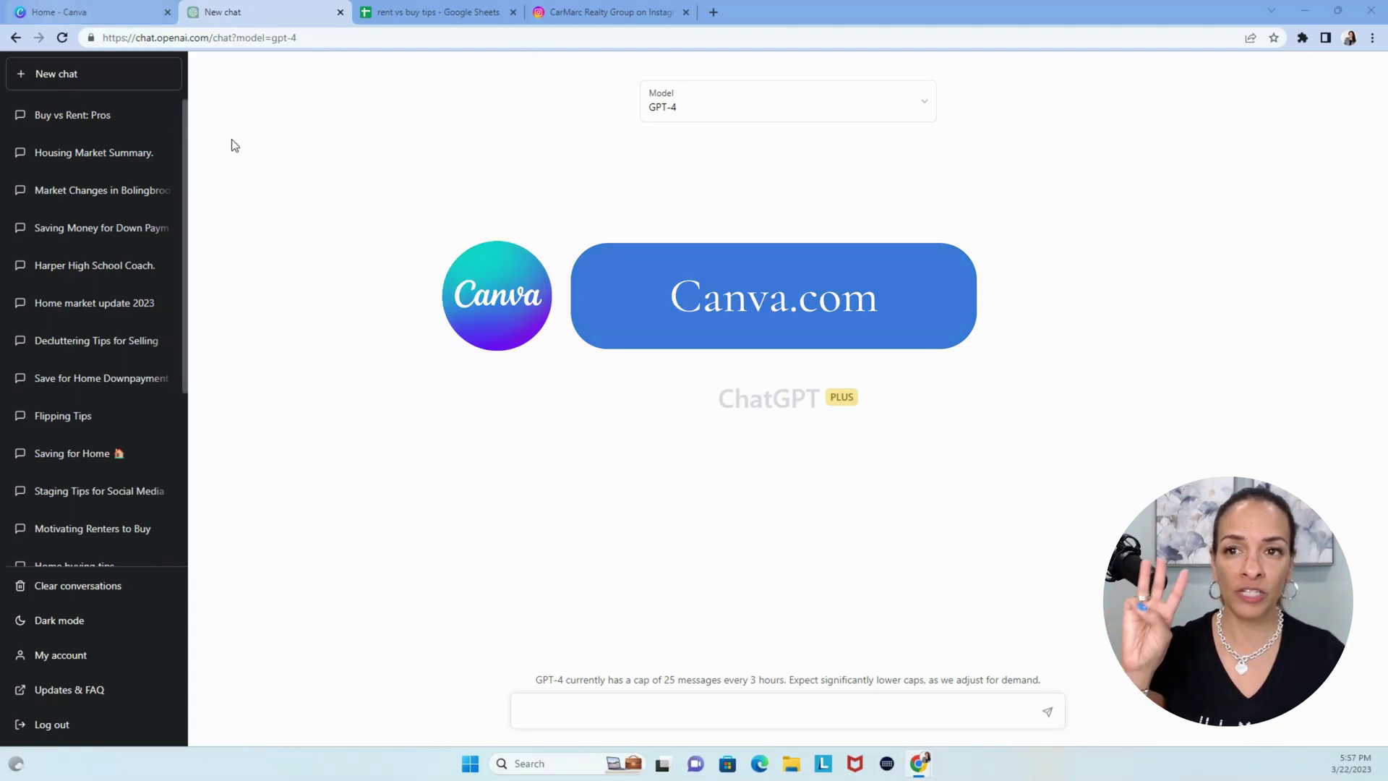
Switch to the ChatGPT tab showing a new empty GPT-4 chat.
{"action": "mouse_move", "coordinate": [430, 15]}
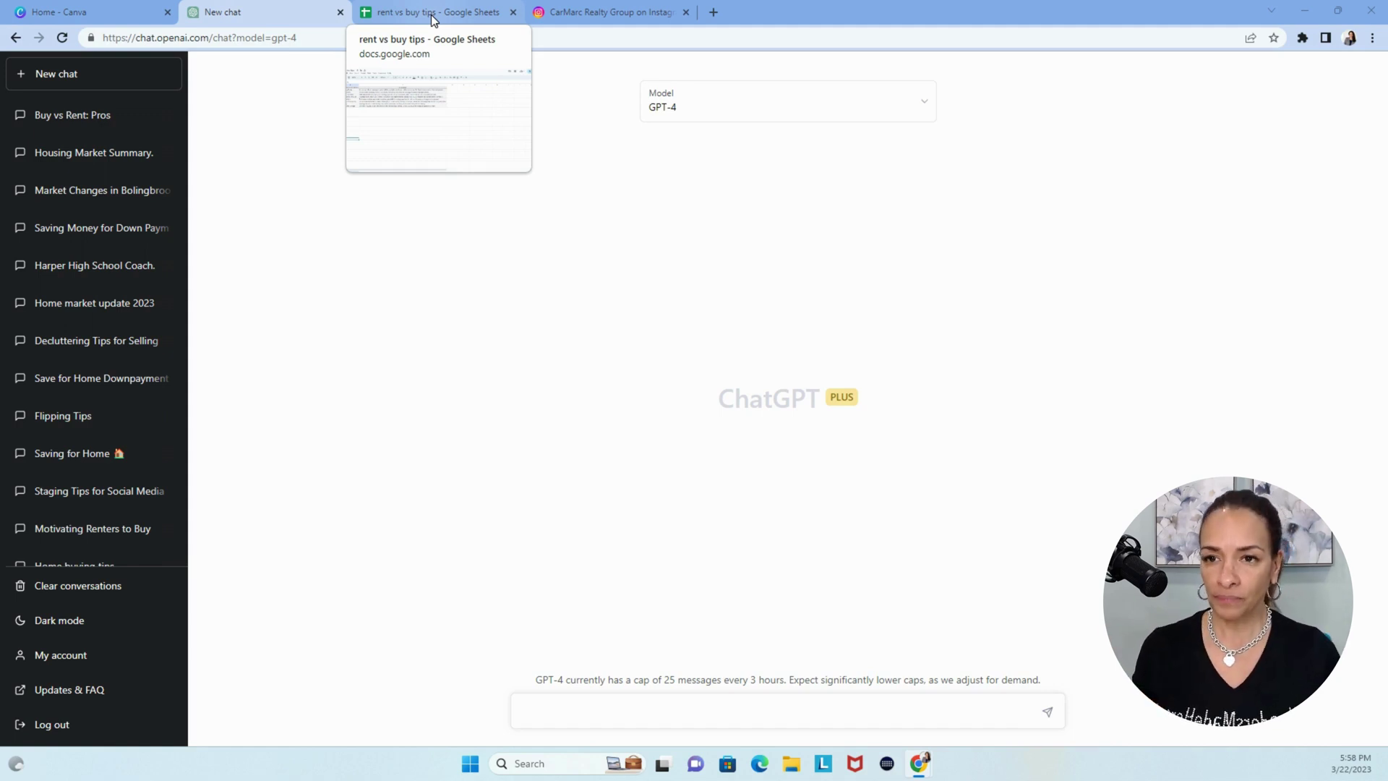
Open the Buy vs Rent: Pros chat and scroll to its numbered reasons table.
{"action": "left_click", "coordinate": [79, 115]}
{"action": "scroll", "coordinate": [1018, 486], "scroll_direction": "up", "scroll_amount": 7}
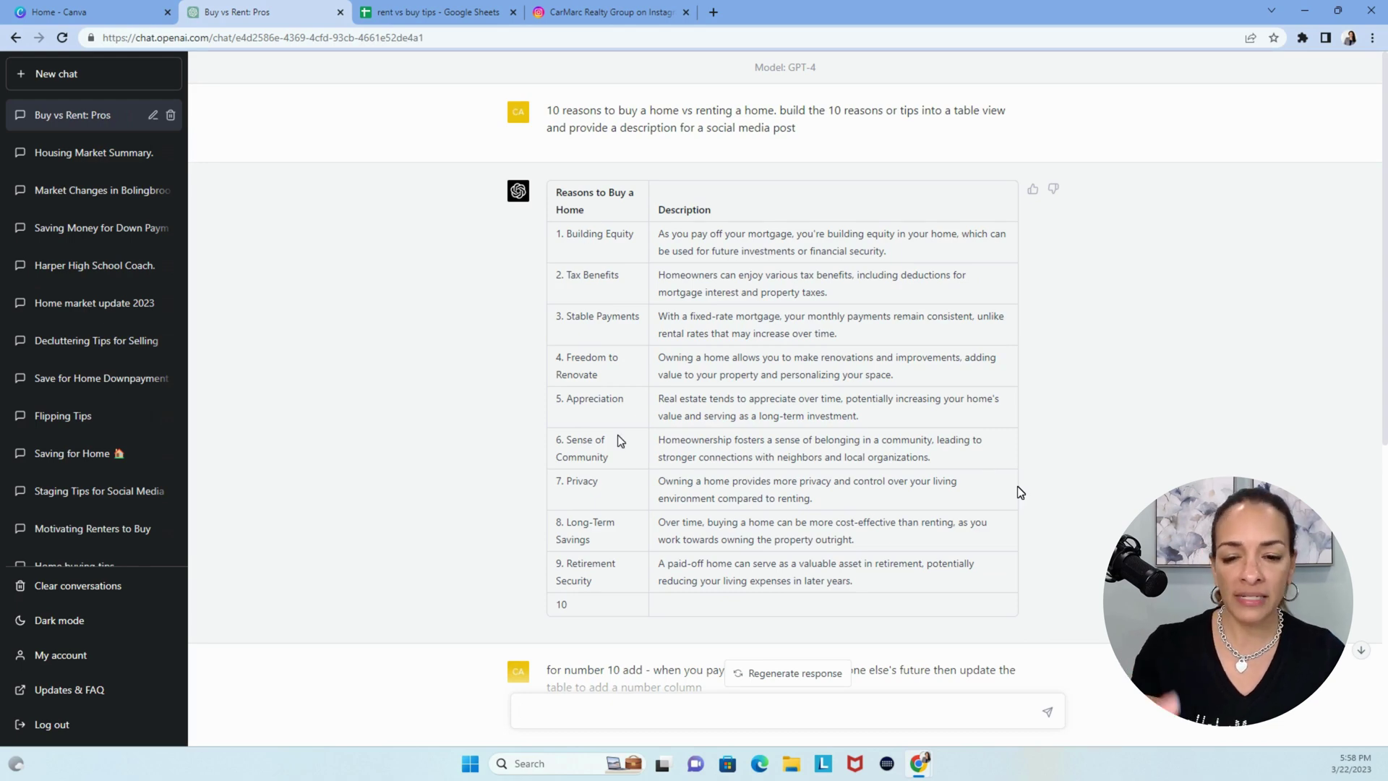
{"action": "scroll", "coordinate": [815, 533], "scroll_direction": "down", "scroll_amount": 3}
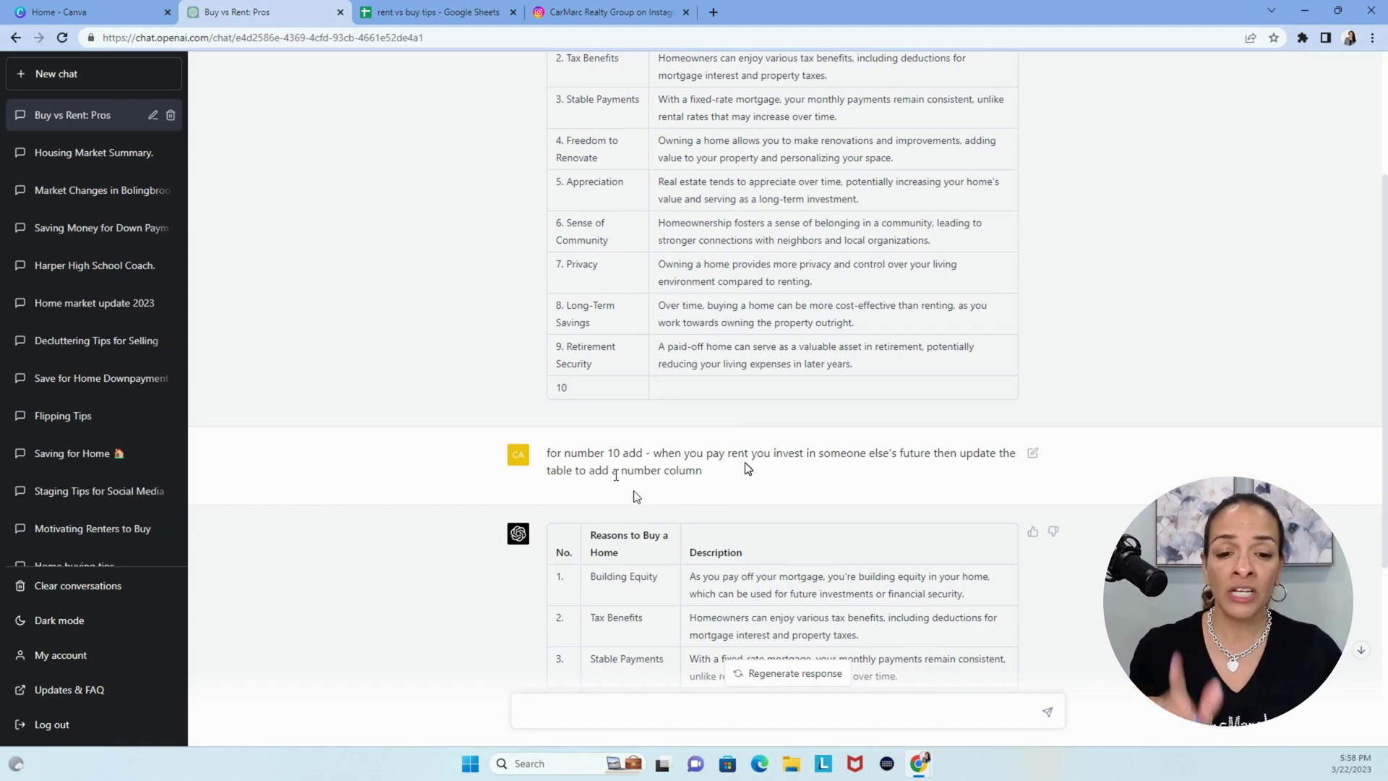
{"action": "scroll", "coordinate": [662, 391], "scroll_direction": "down", "scroll_amount": 4}
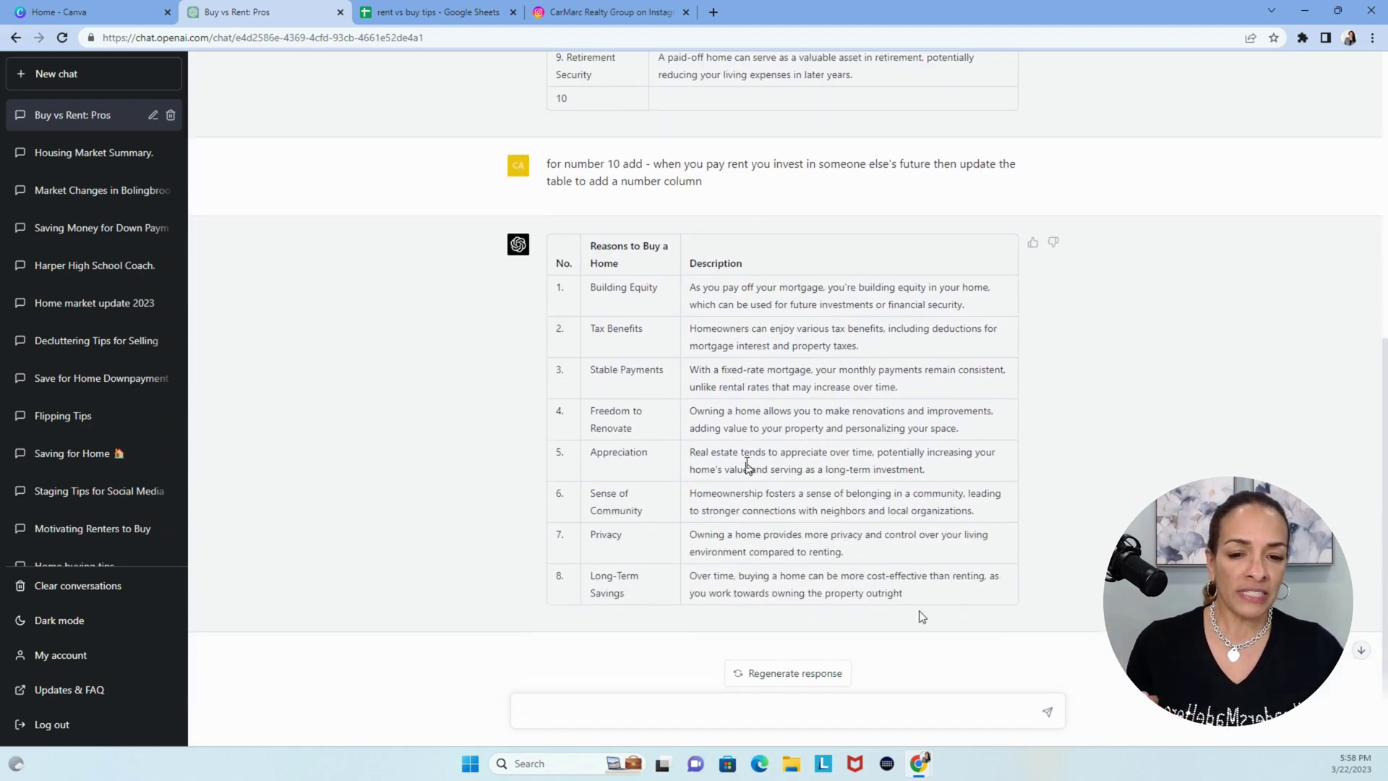
{"action": "left_click_drag", "start_coordinate": [918, 597], "coordinate": [707, 511]}
{"action": "scroll", "coordinate": [572, 320], "scroll_direction": "up", "scroll_amount": 2}
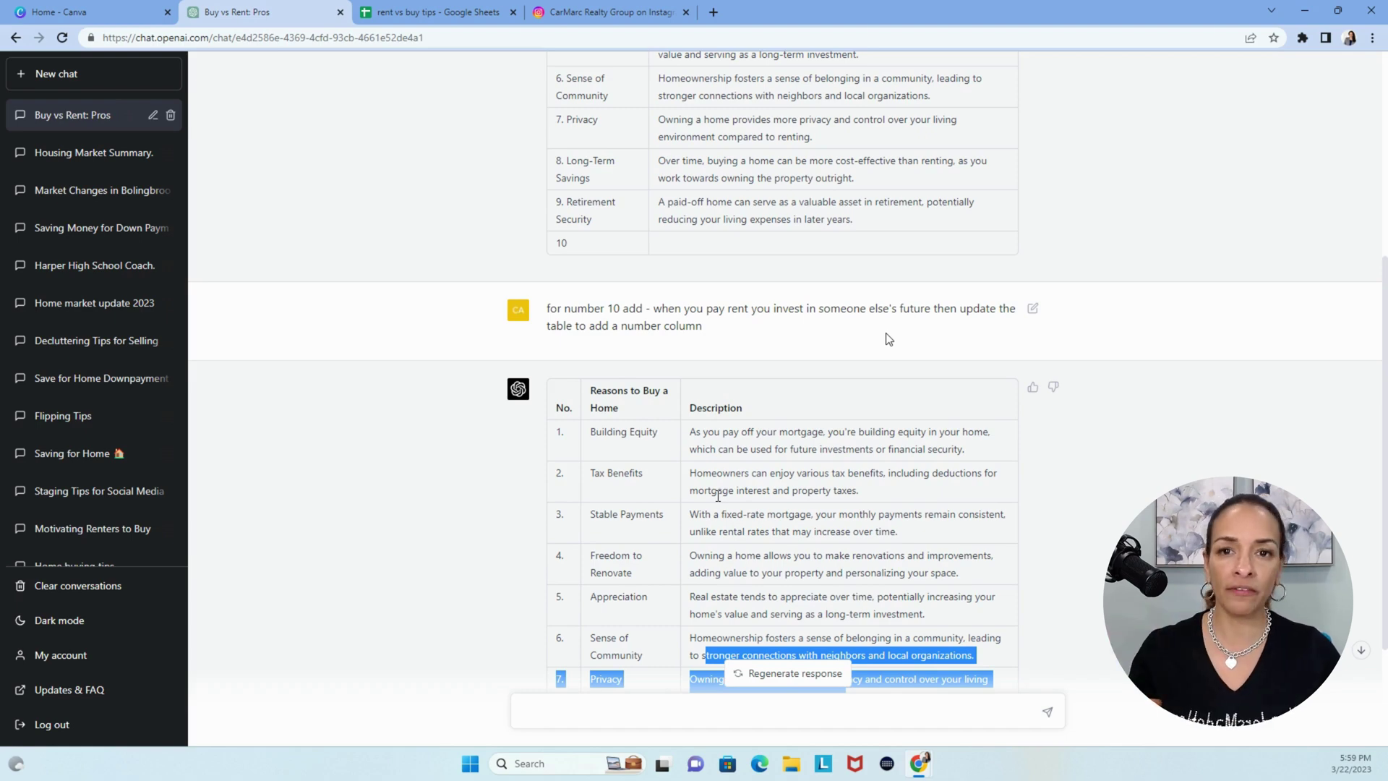
{"action": "scroll", "coordinate": [718, 496], "scroll_direction": "up", "scroll_amount": 5}
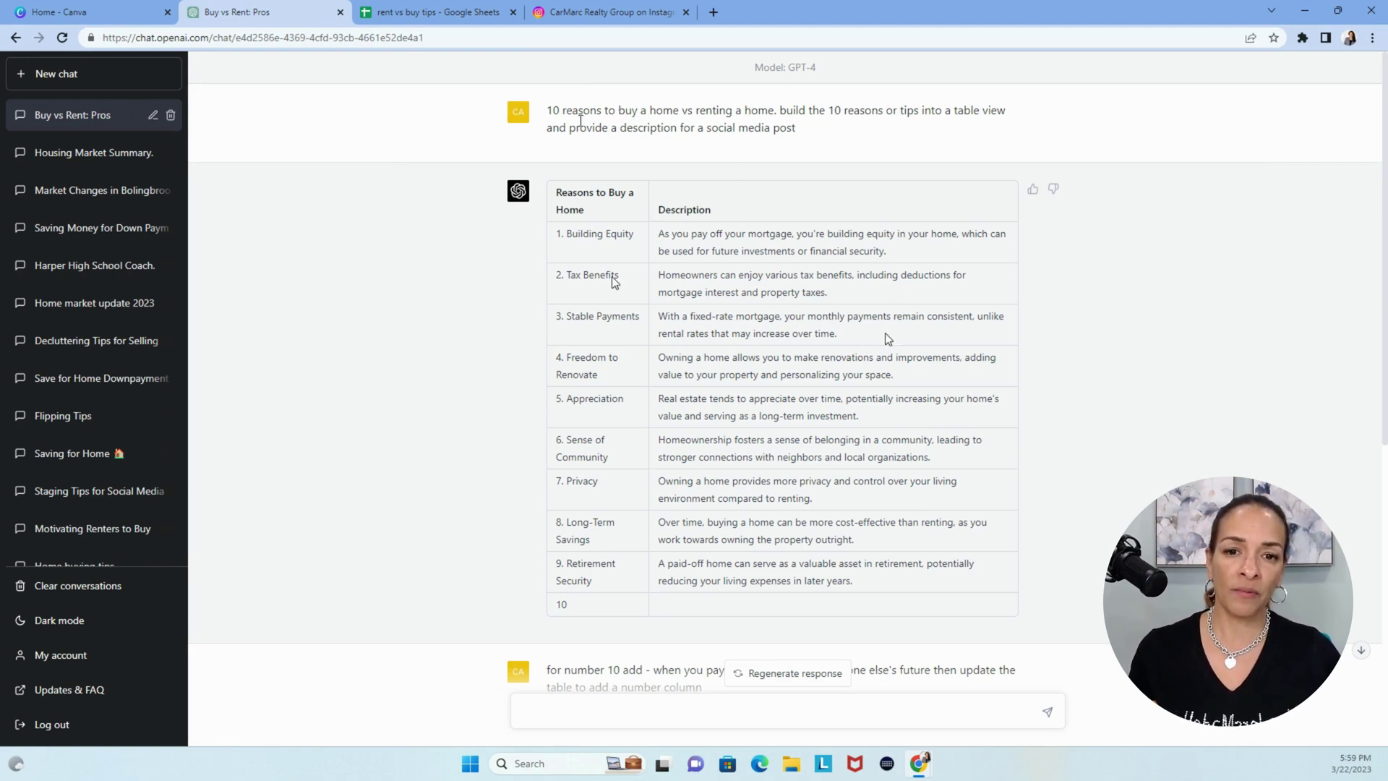
{"action": "scroll", "coordinate": [888, 339], "scroll_direction": "down", "scroll_amount": 7}
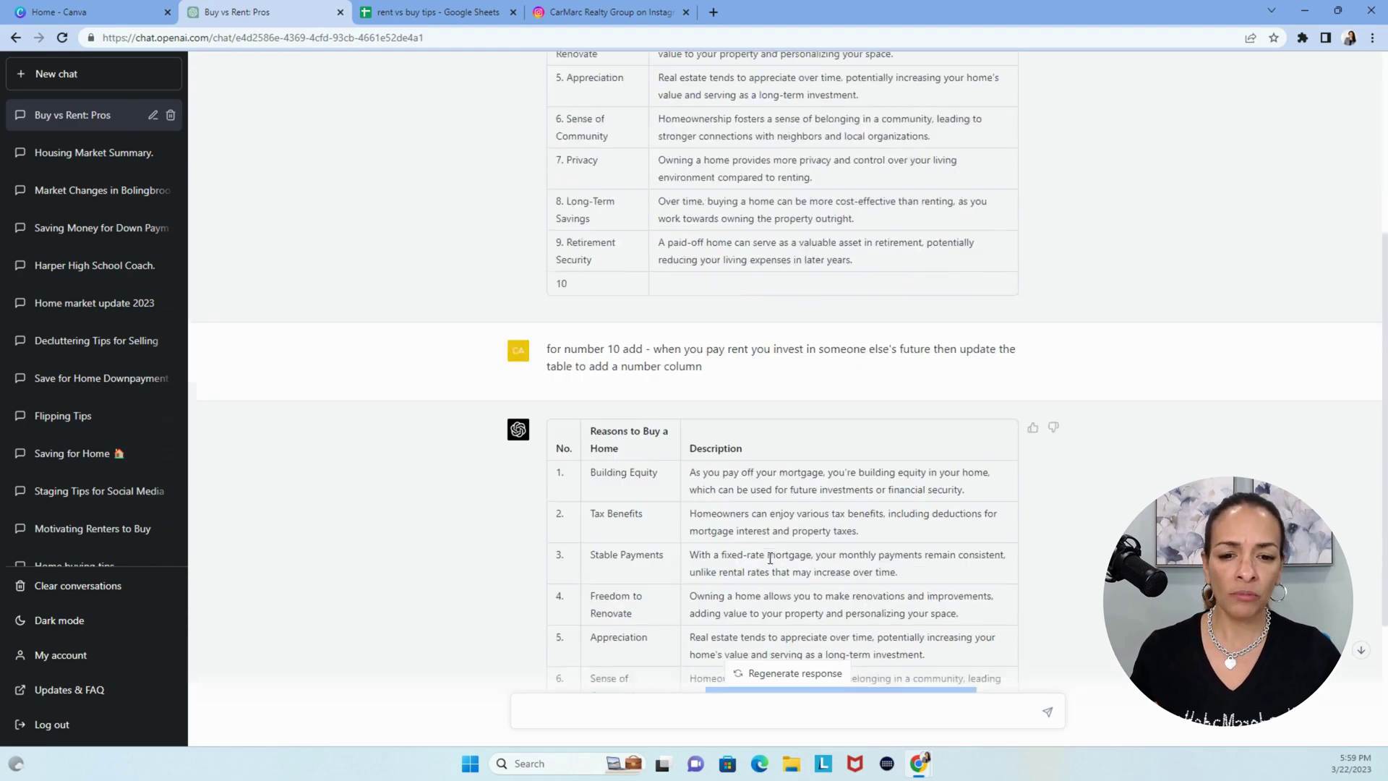
Select the whole numbered Reasons to Buy a Home table and copy it.
{"action": "left_click_drag", "start_coordinate": [945, 577], "coordinate": [511, 232]}
{"action": "right_click", "coordinate": [611, 223]}
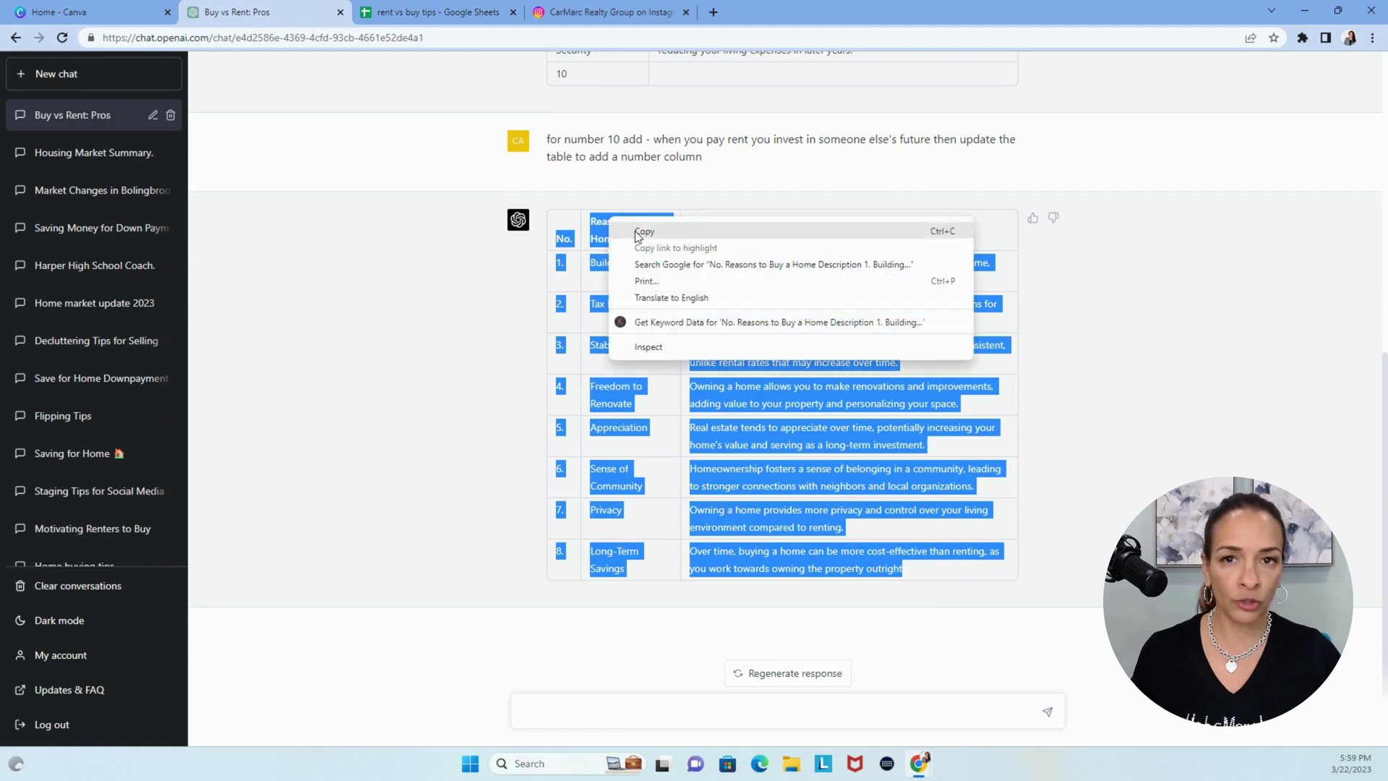
{"action": "left_click", "coordinate": [635, 232]}
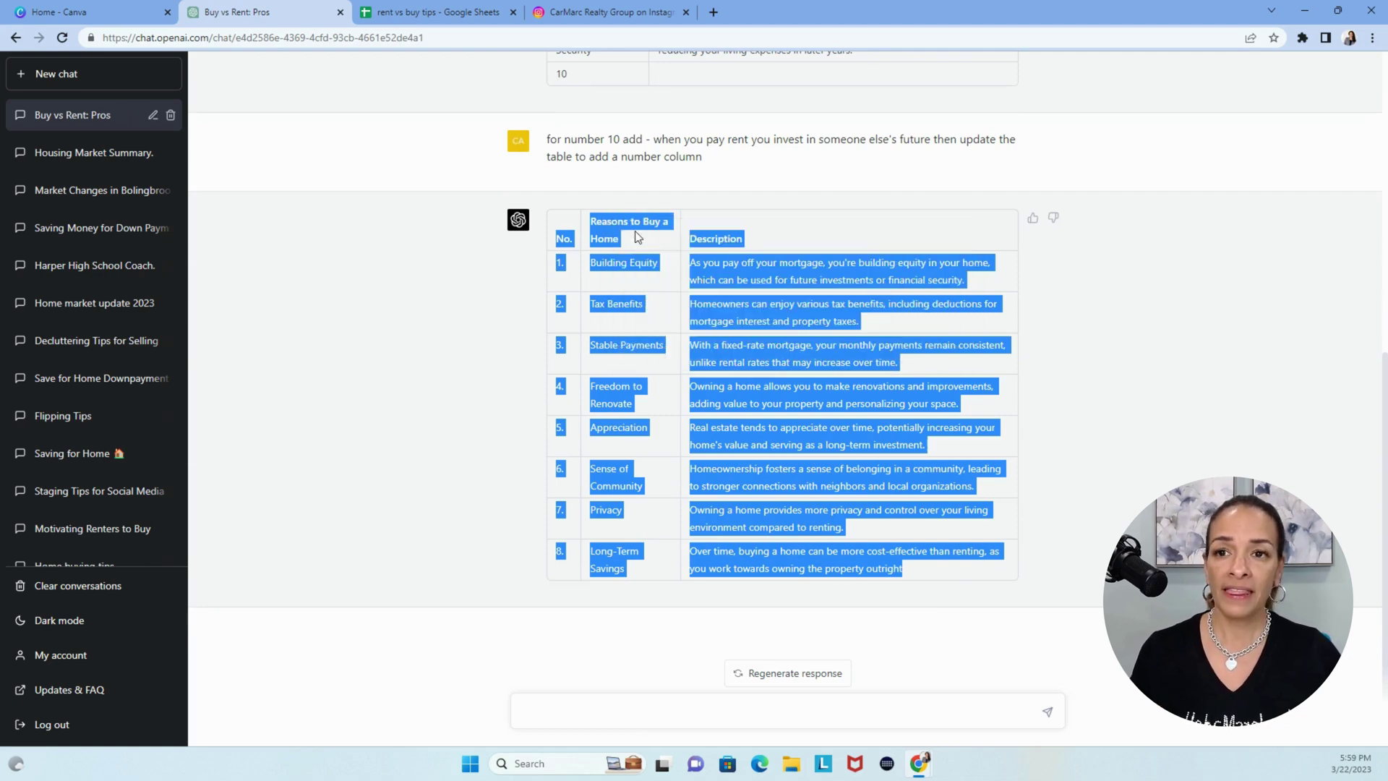
{"action": "left_click", "coordinate": [453, 14]}
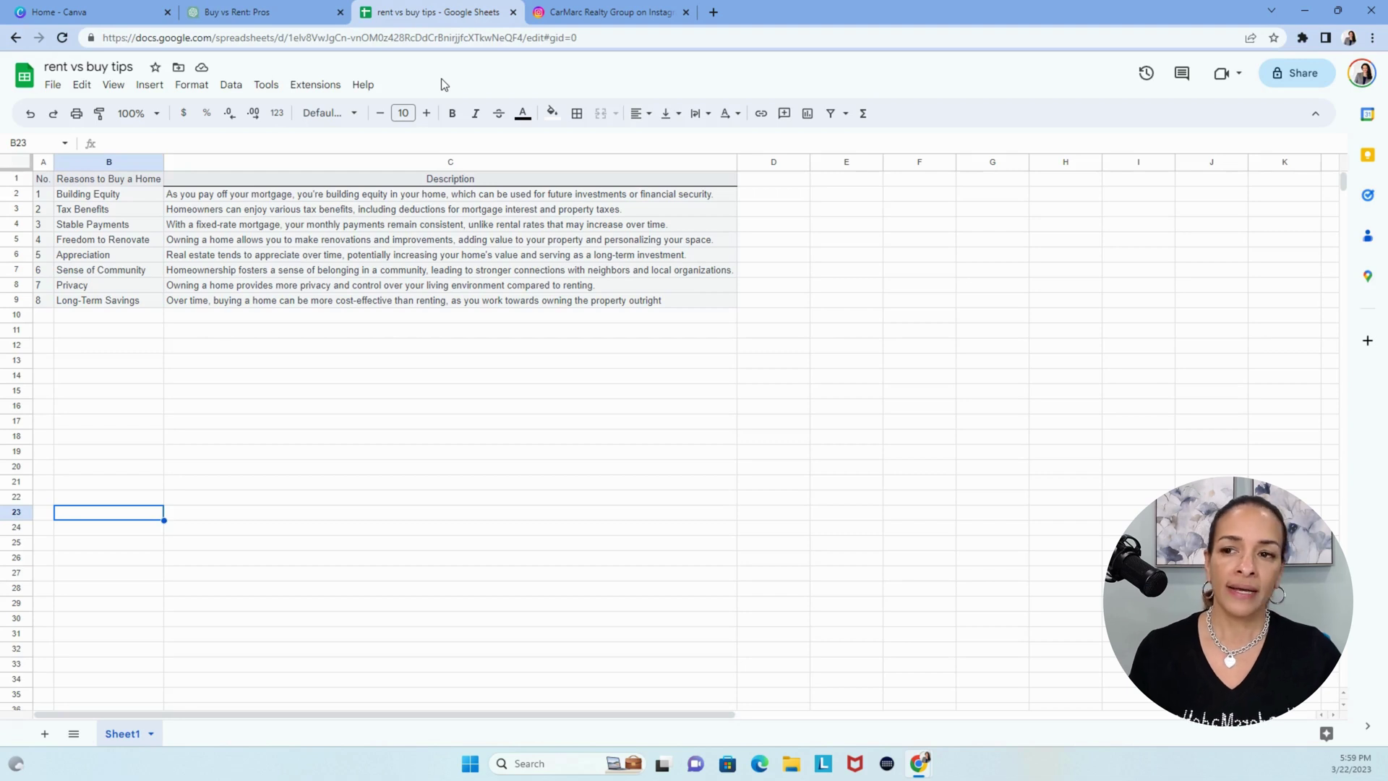
Enter 9 in A10 and 'invest in your future' in B10.
{"action": "left_click", "coordinate": [43, 316]}
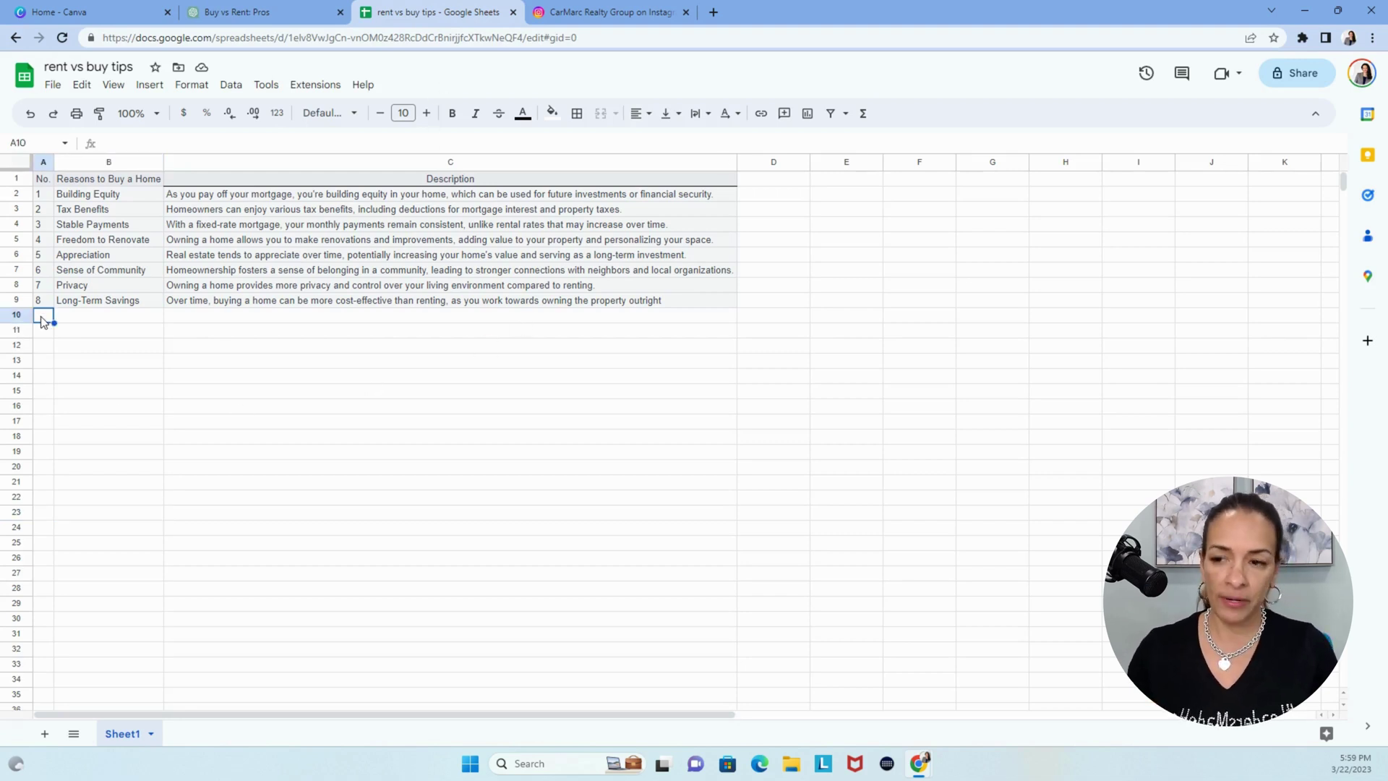
{"action": "type", "text": "99"}
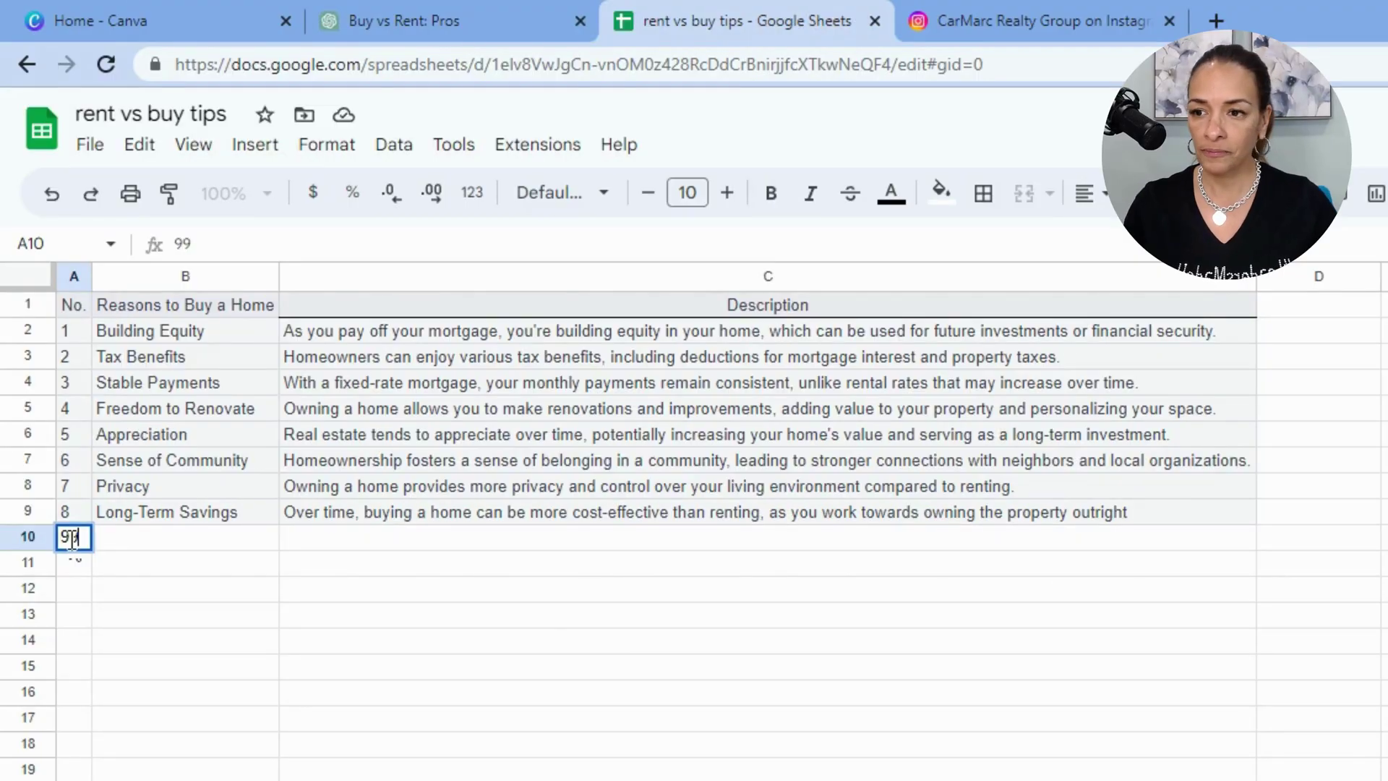
{"action": "key", "text": "BackSpace"}
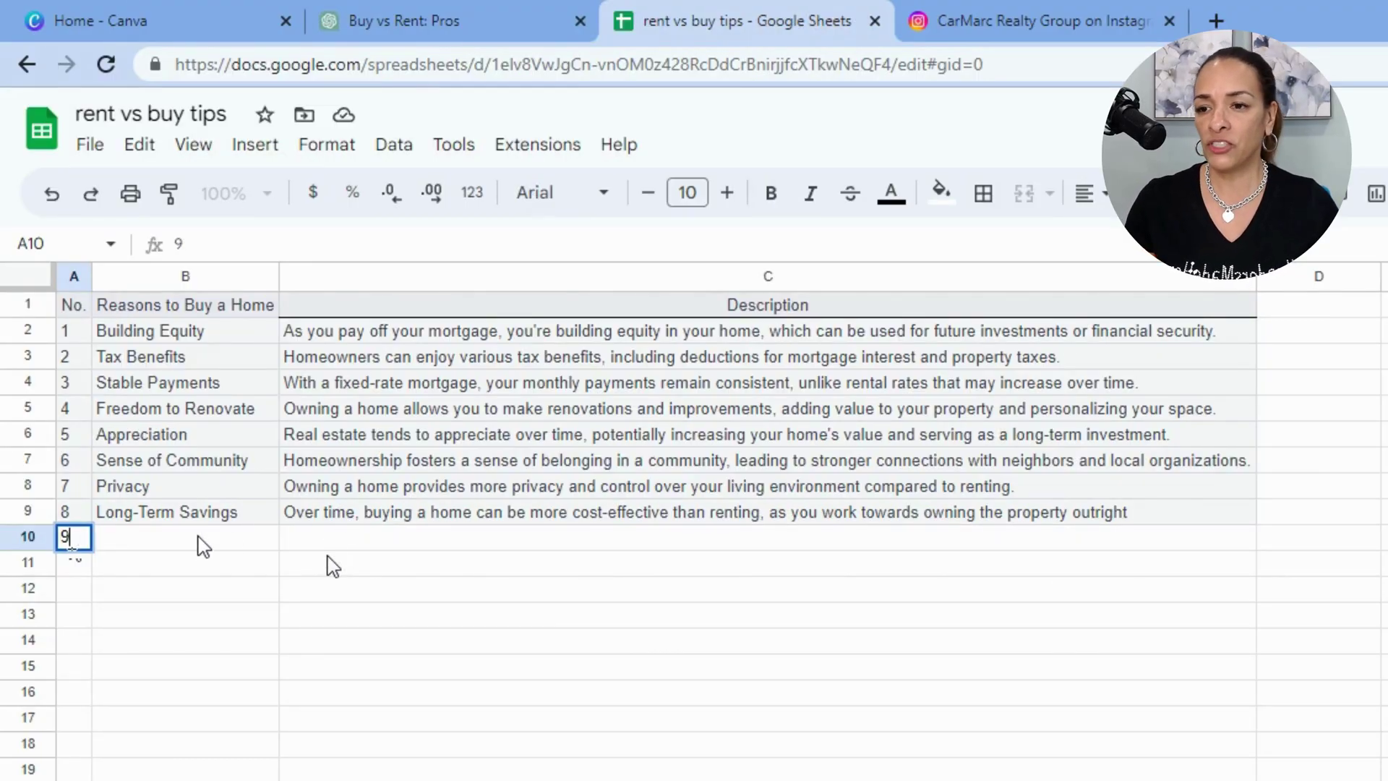
{"action": "left_click", "coordinate": [203, 542]}
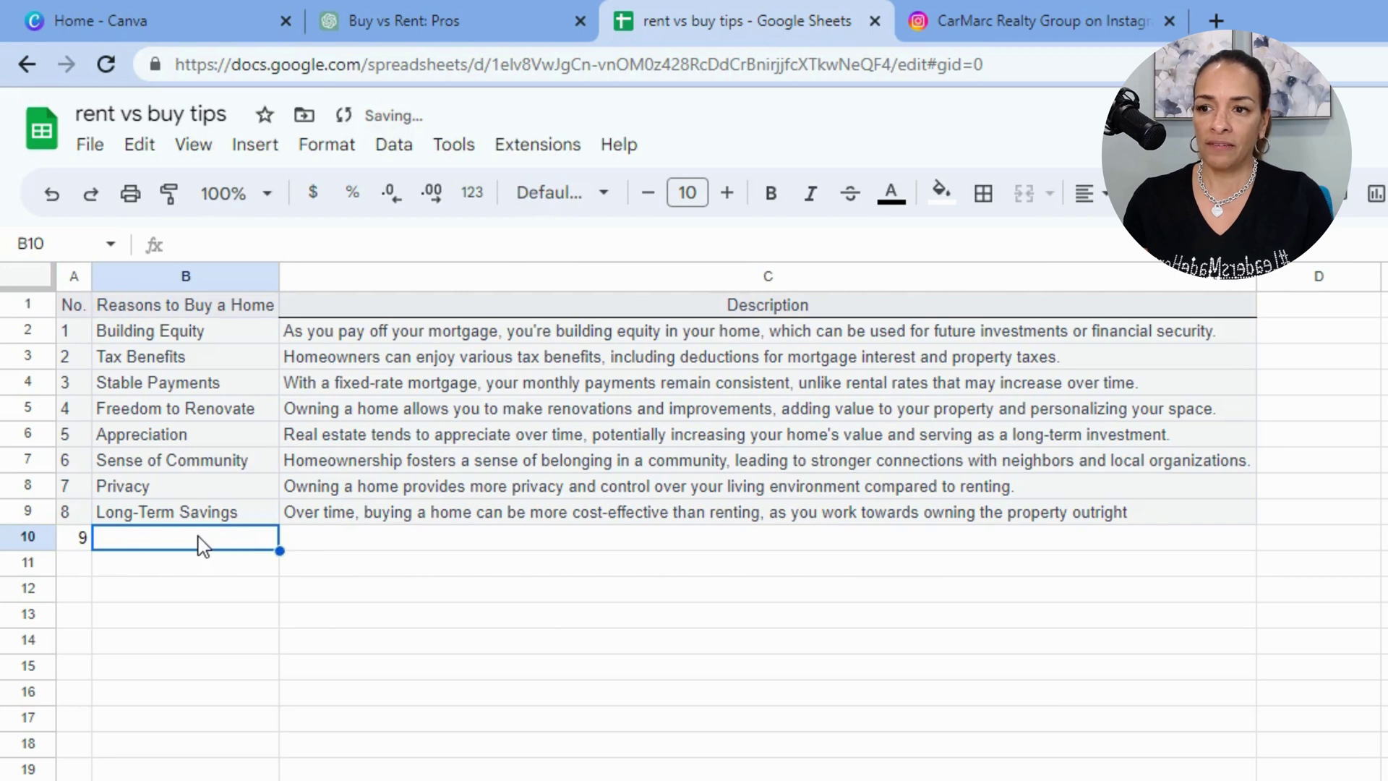
{"action": "type", "text": "invest in "}
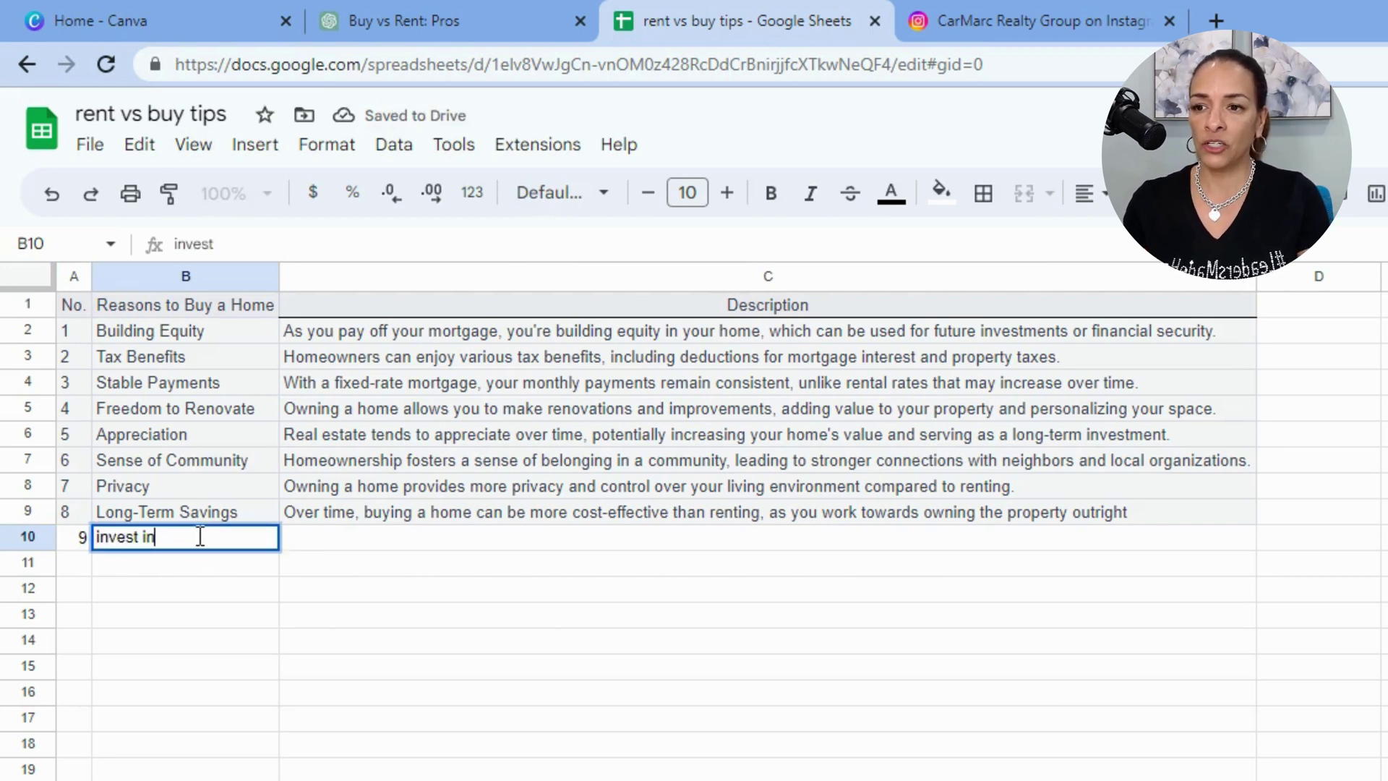
{"action": "type", "text": "your future"}
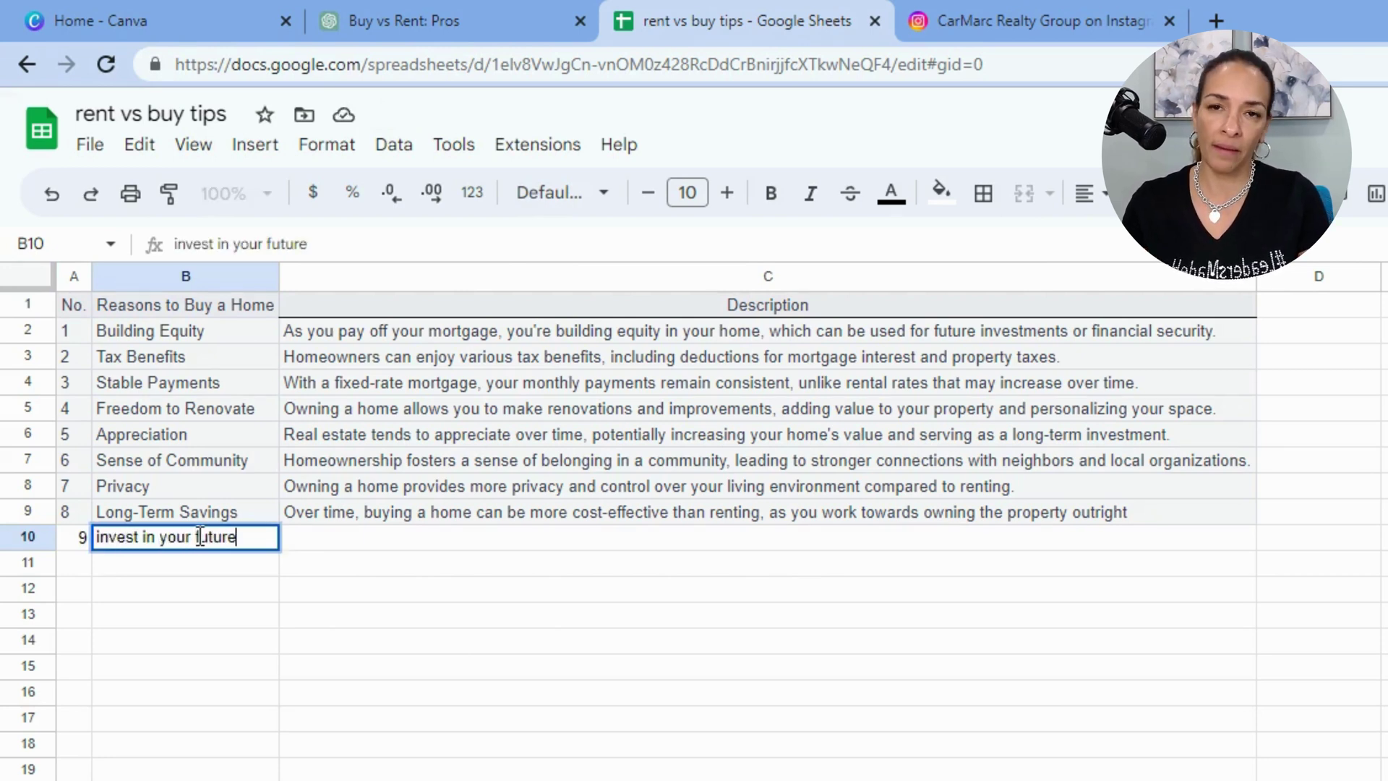
{"action": "key", "text": "Tab"}
Type the C10 description 'When you rent you are investing in someone else's mortgage or future'.
{"action": "type", "text": "Wh"}
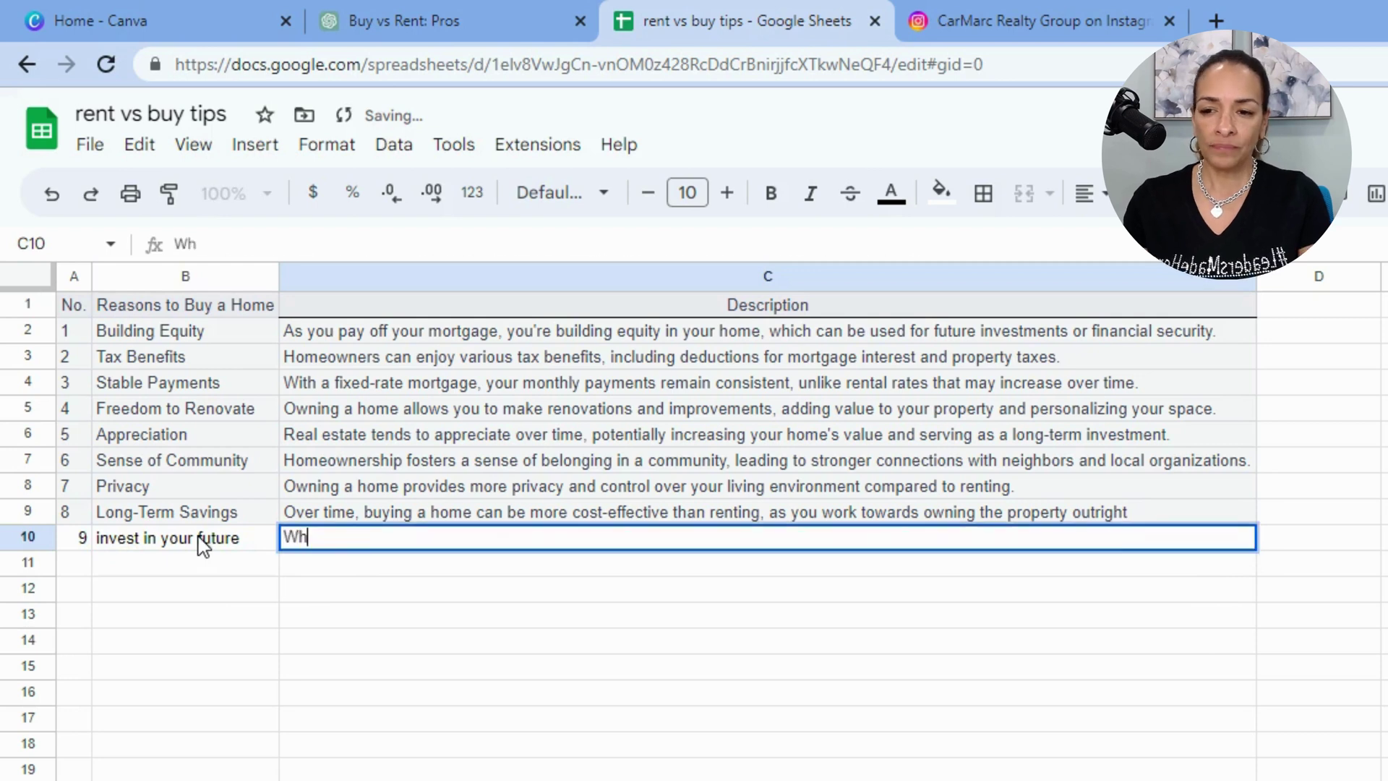
{"action": "type", "text": "en you rent you are investing in someone esl"}
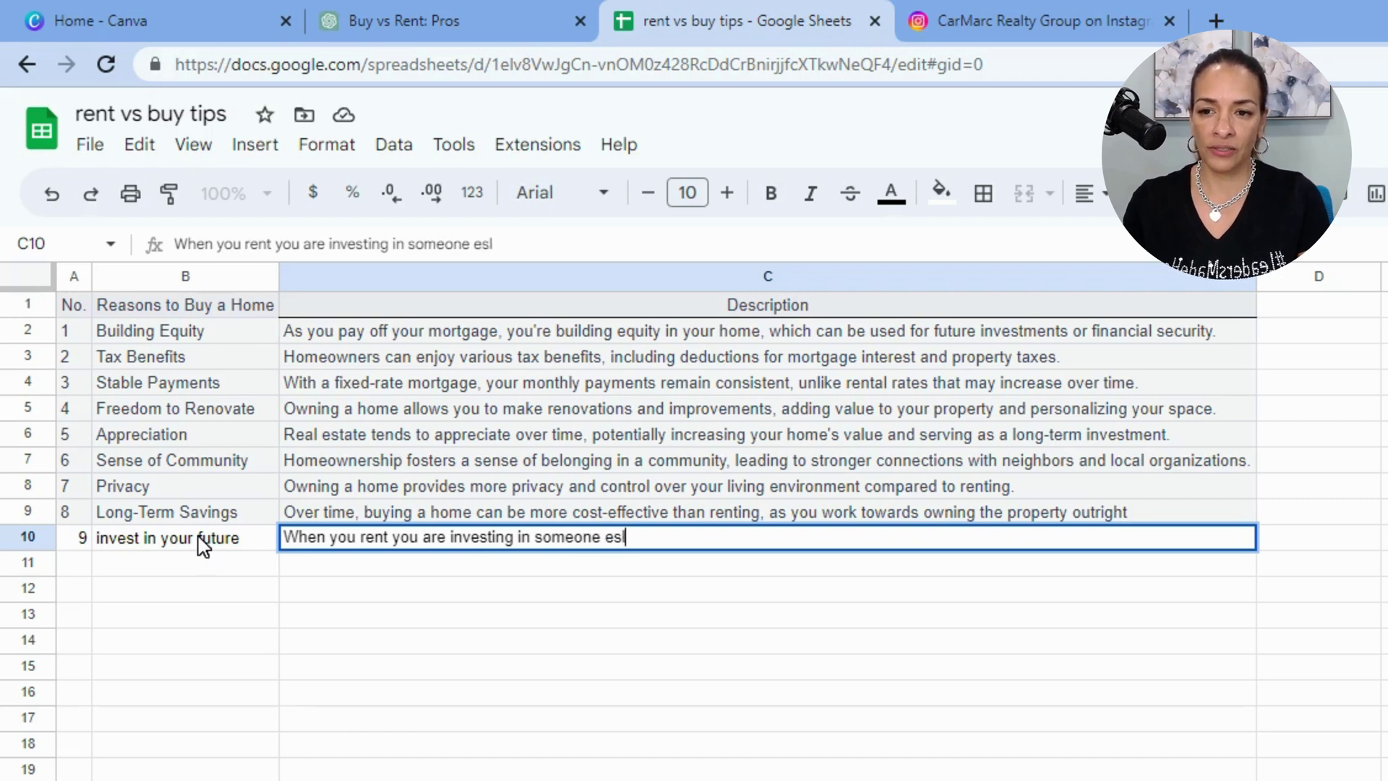
{"action": "key", "text": "BackSpace"}
{"action": "type", "text": "lse's mortage"}
{"action": "key", "text": "BackSpace"}
{"action": "key", "text": "BackSpace"}
{"action": "key", "text": "BackSpace"}
{"action": "key", "text": "BackSpace"}
{"action": "type", "text": "gage or fu"}
{"action": "type", "text": "tgur"}
{"action": "key", "text": "BackSpace"}
{"action": "key", "text": "BackSpace"}
{"action": "key", "text": "BackSpace"}
{"action": "type", "text": "ure"}
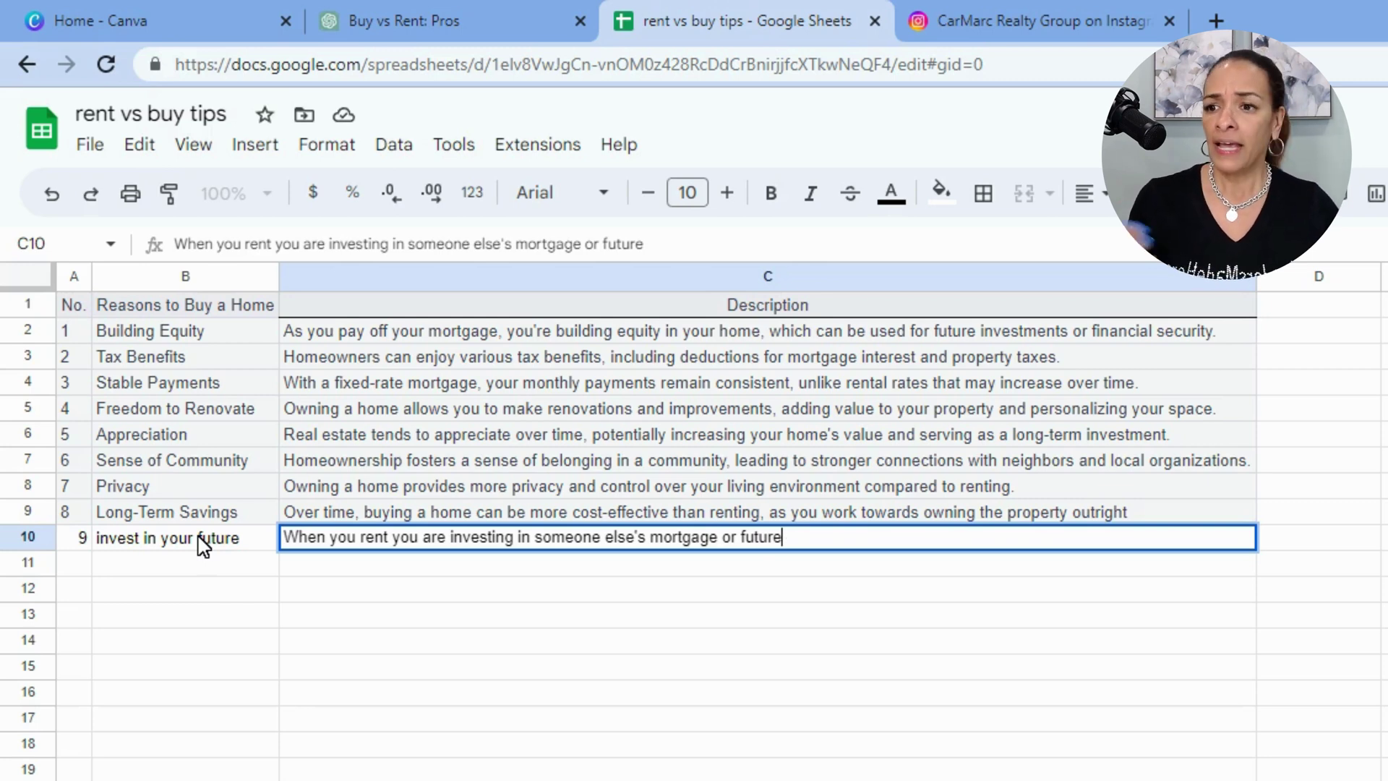
Enter 10 in A11 and 'House Hack' in B11.
{"action": "left_click", "coordinate": [210, 744]}
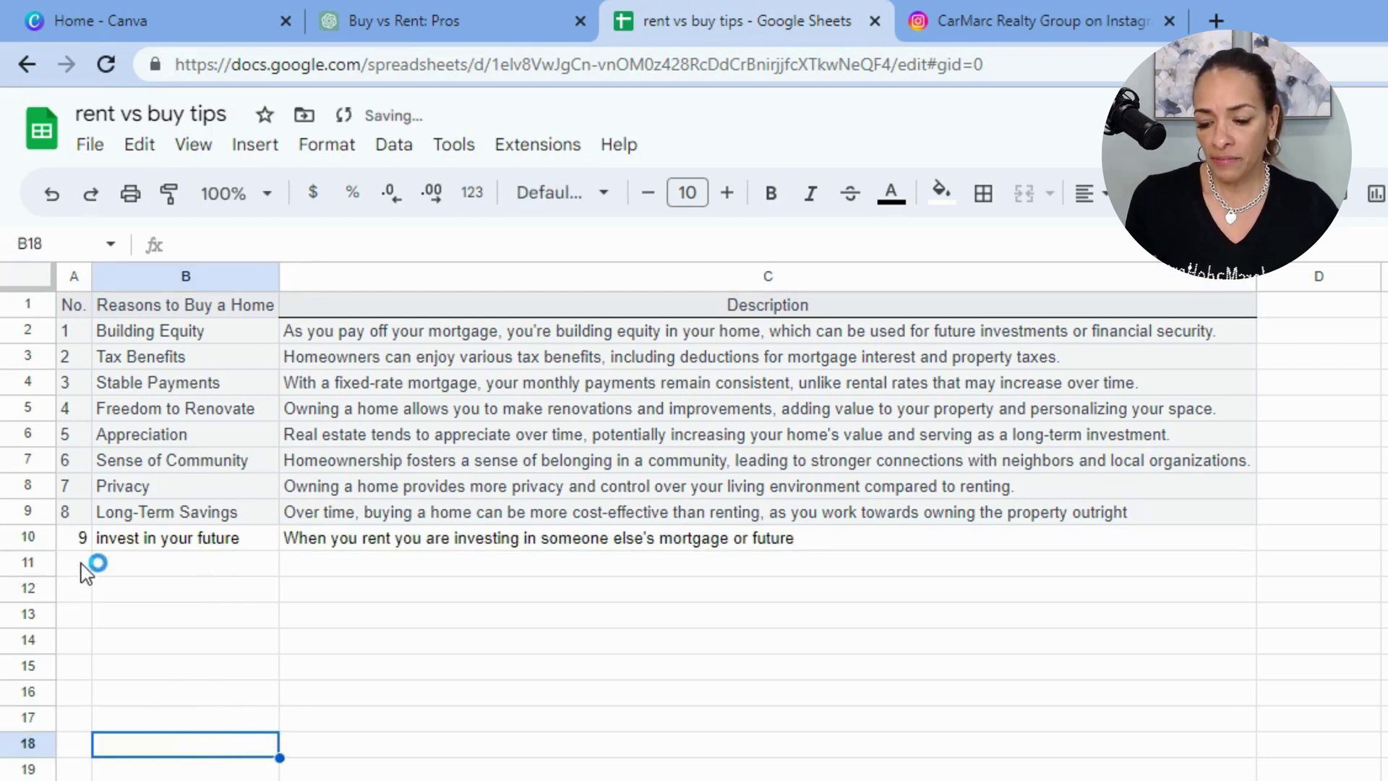
{"action": "left_click", "coordinate": [82, 565]}
{"action": "type", "text": "10"}
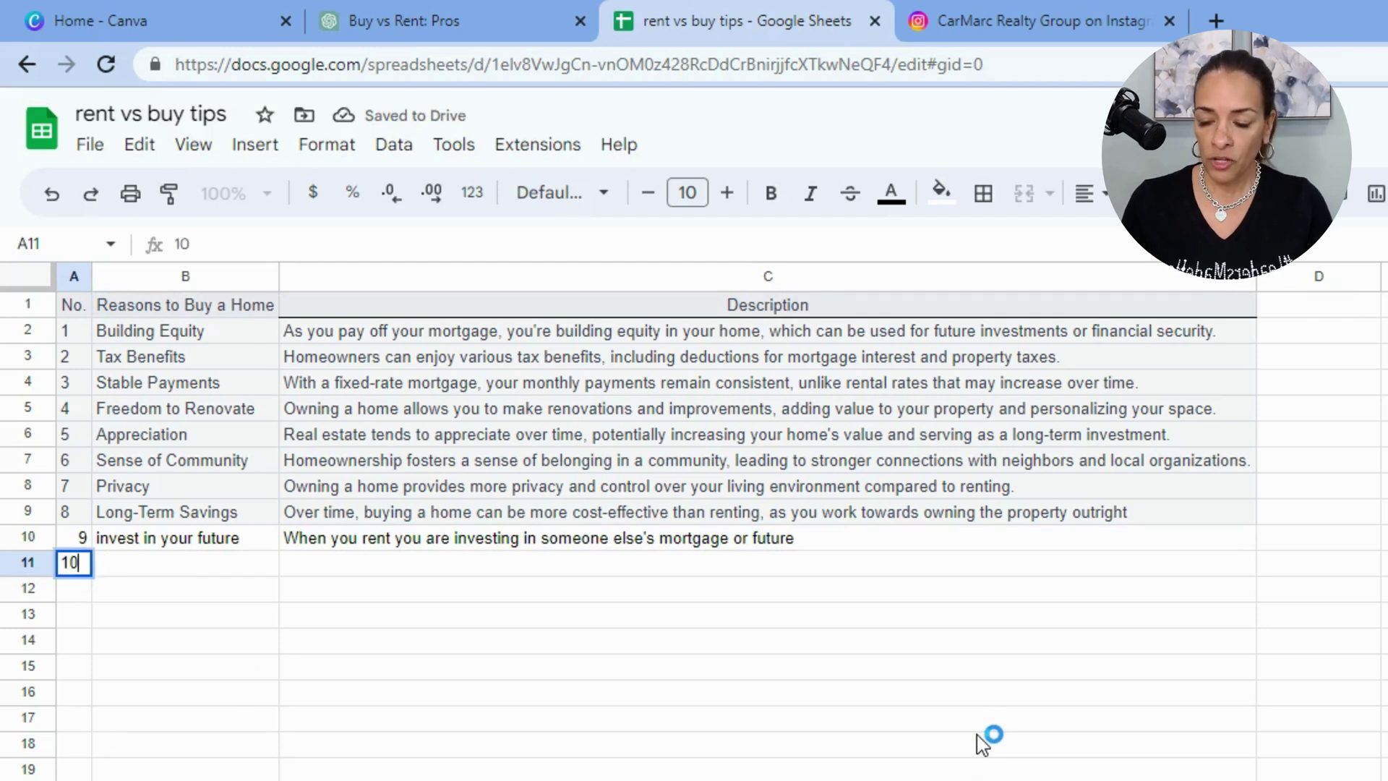
{"action": "key", "text": "Tab"}
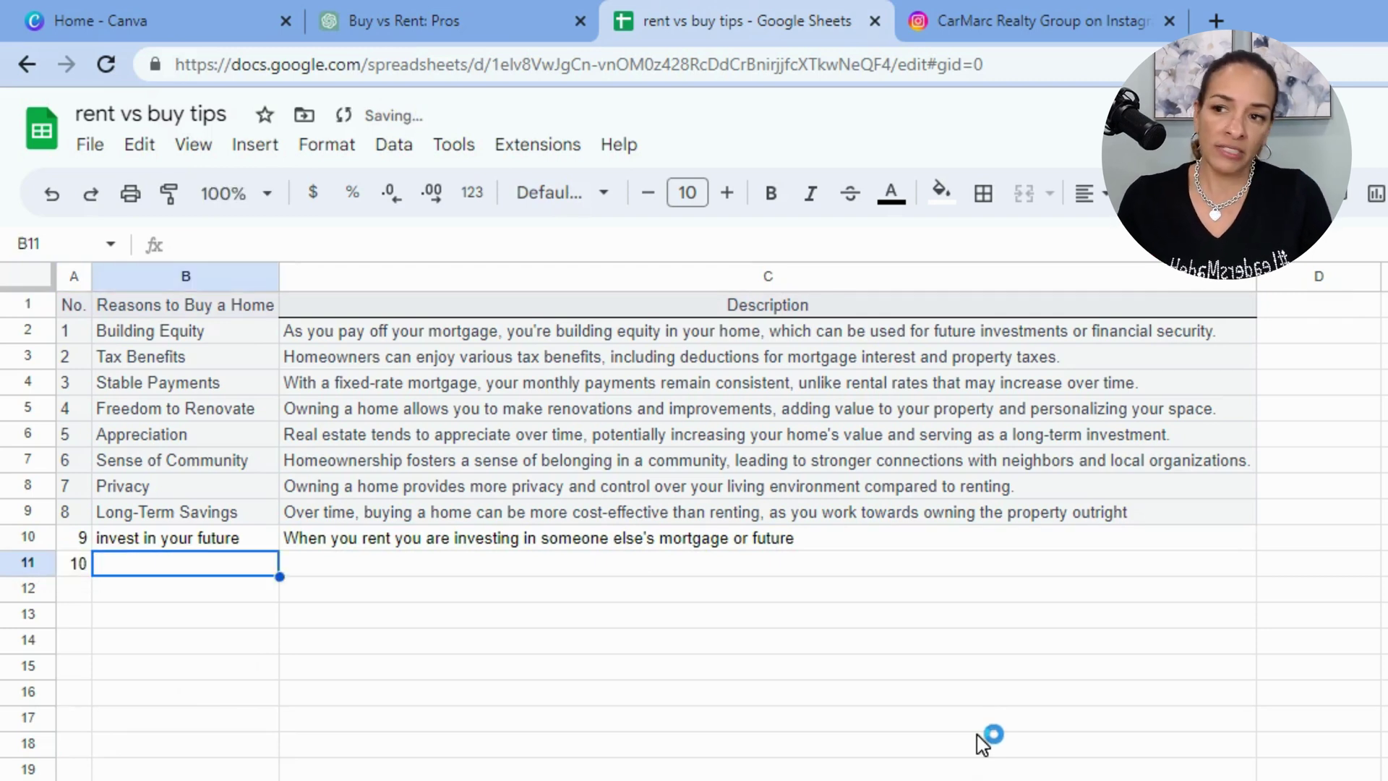
{"action": "type", "text": "House "}
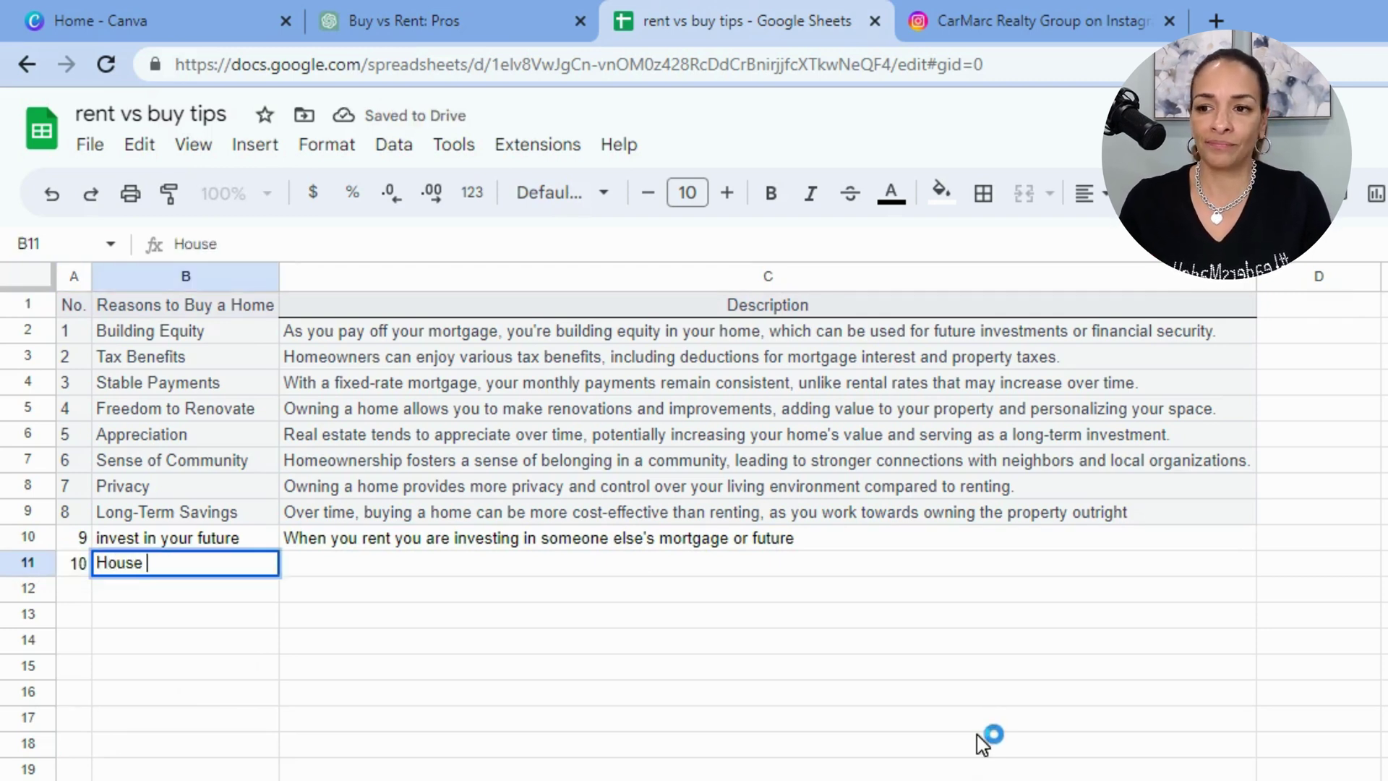
{"action": "type", "text": "Hack"}
{"action": "key", "text": "Tab"}
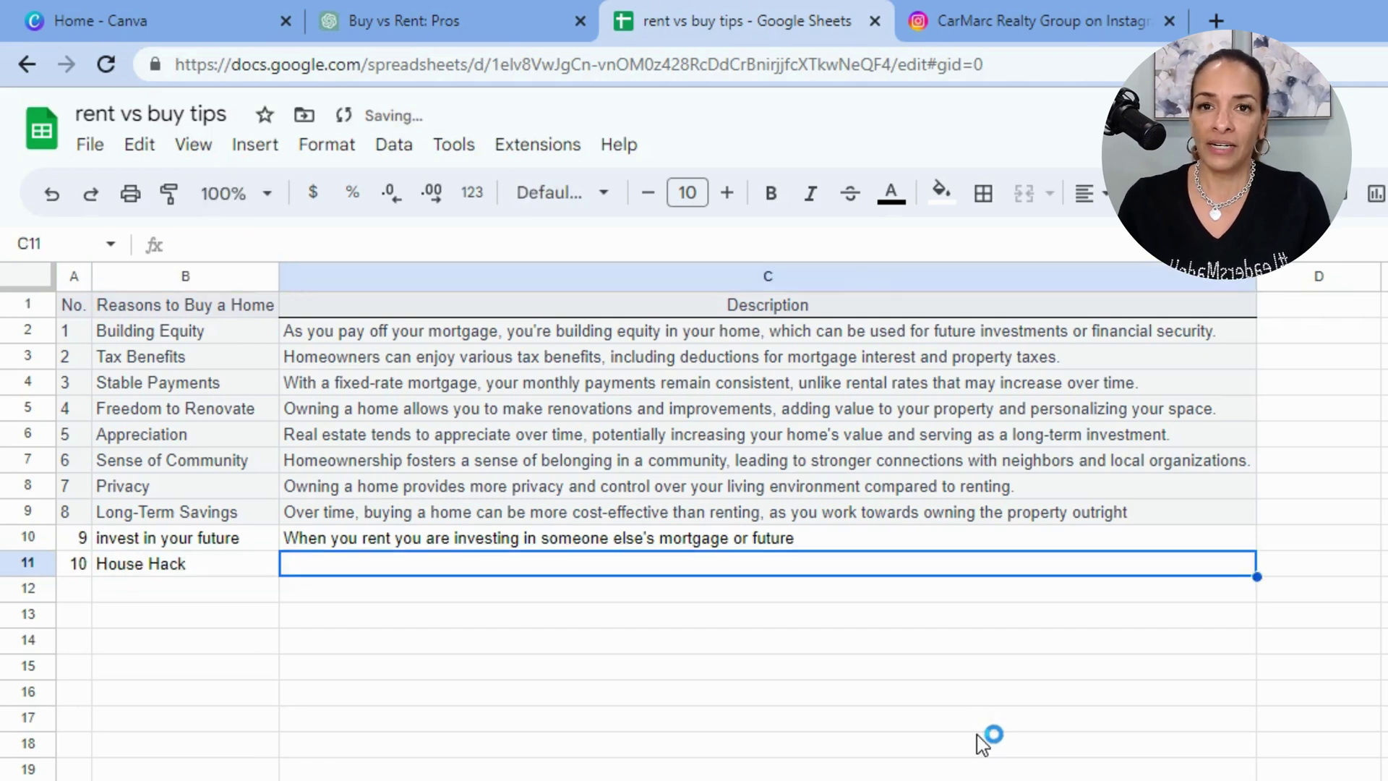
Describe House Hack in C11: 'When you own a home, after a few years, turn that property into an investment property'.
{"action": "key", "text": "Return"}
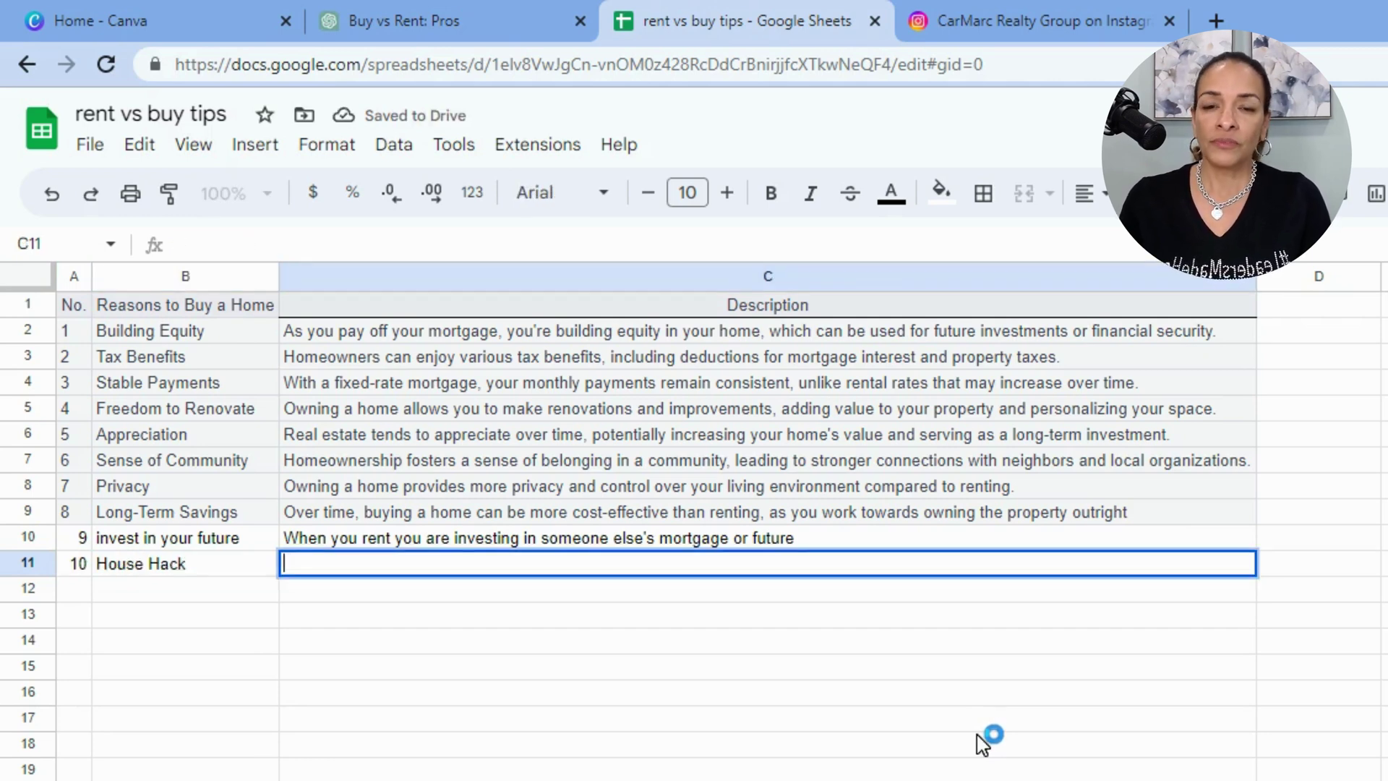
{"action": "type", "text": "When you o"}
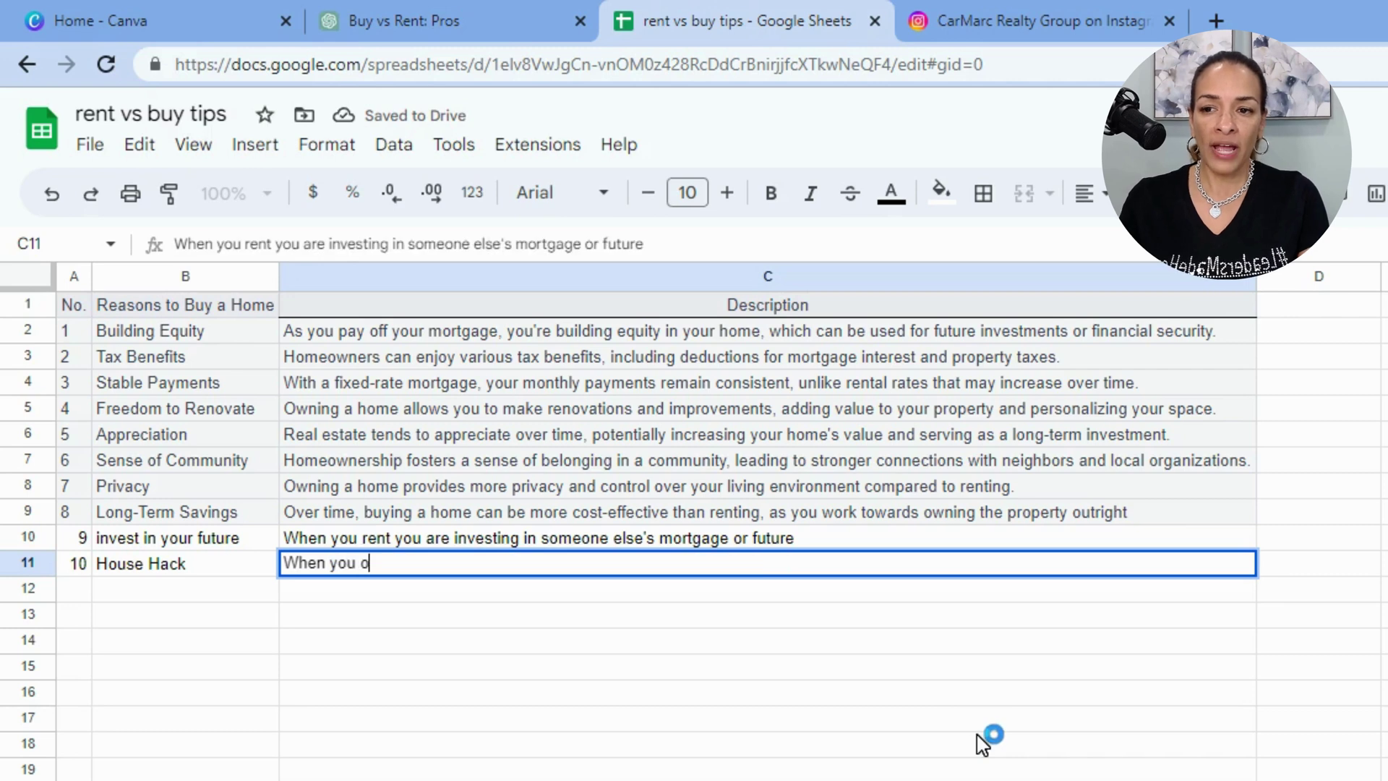
{"action": "type", "text": "wn a home"}
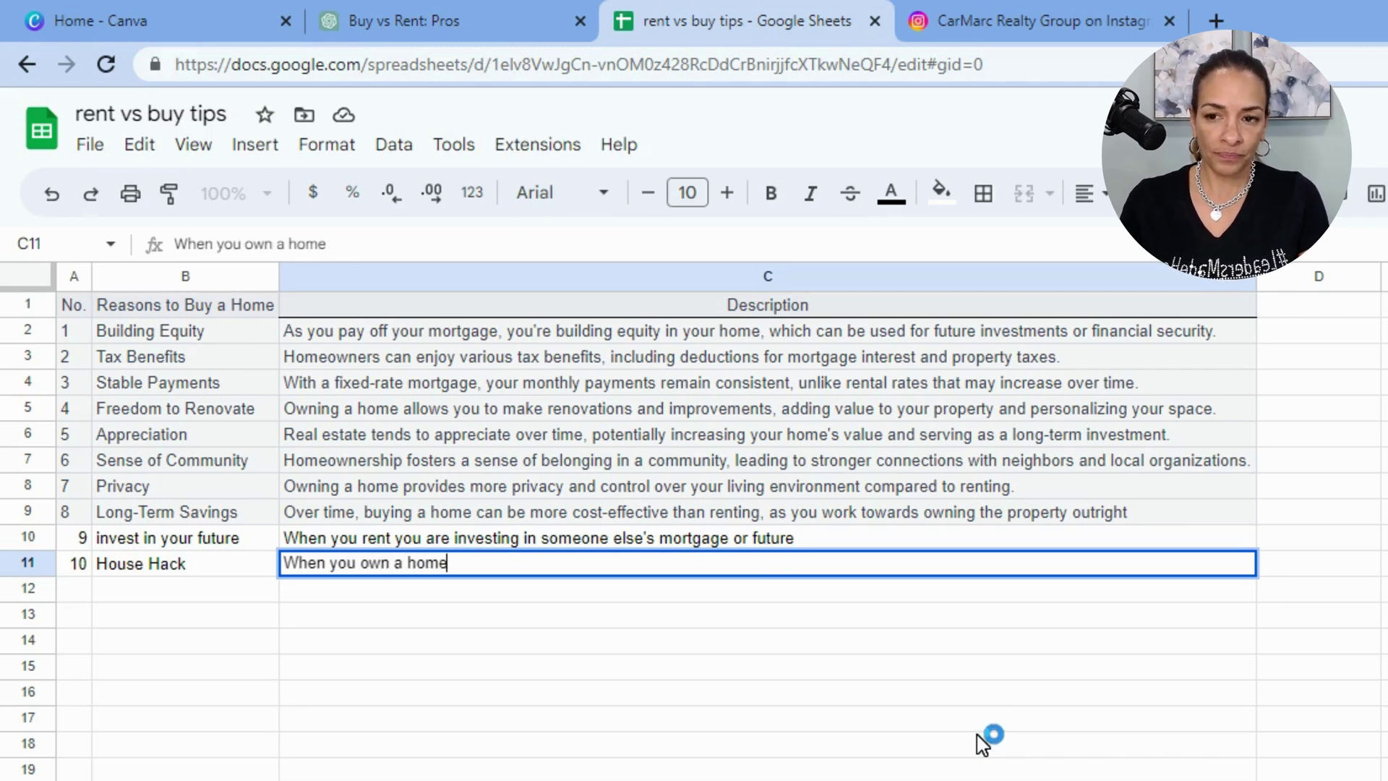
{"action": "type", "text": ", afte"}
{"action": "key", "text": "BackSpace"}
{"action": "type", "text": "ter a few years"}
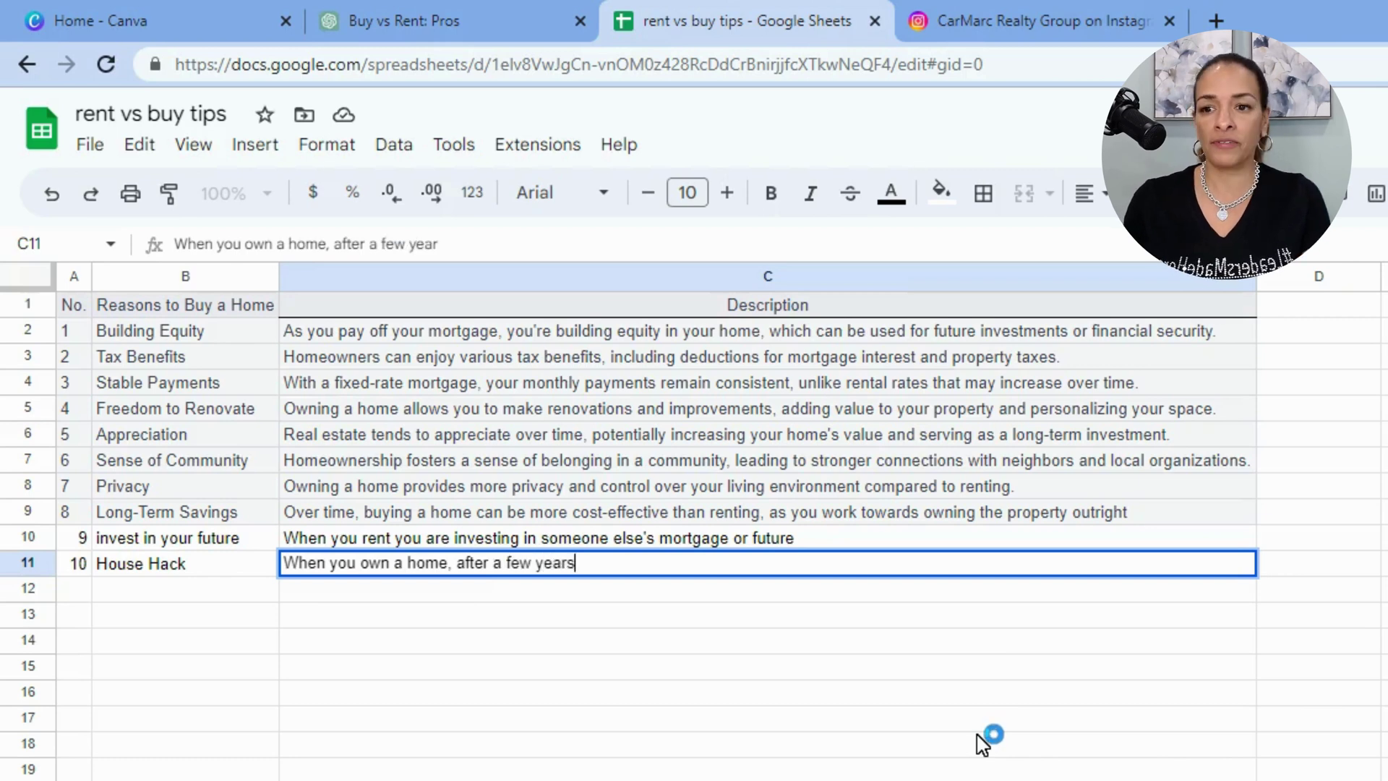
{"action": "type", "text": ", t"}
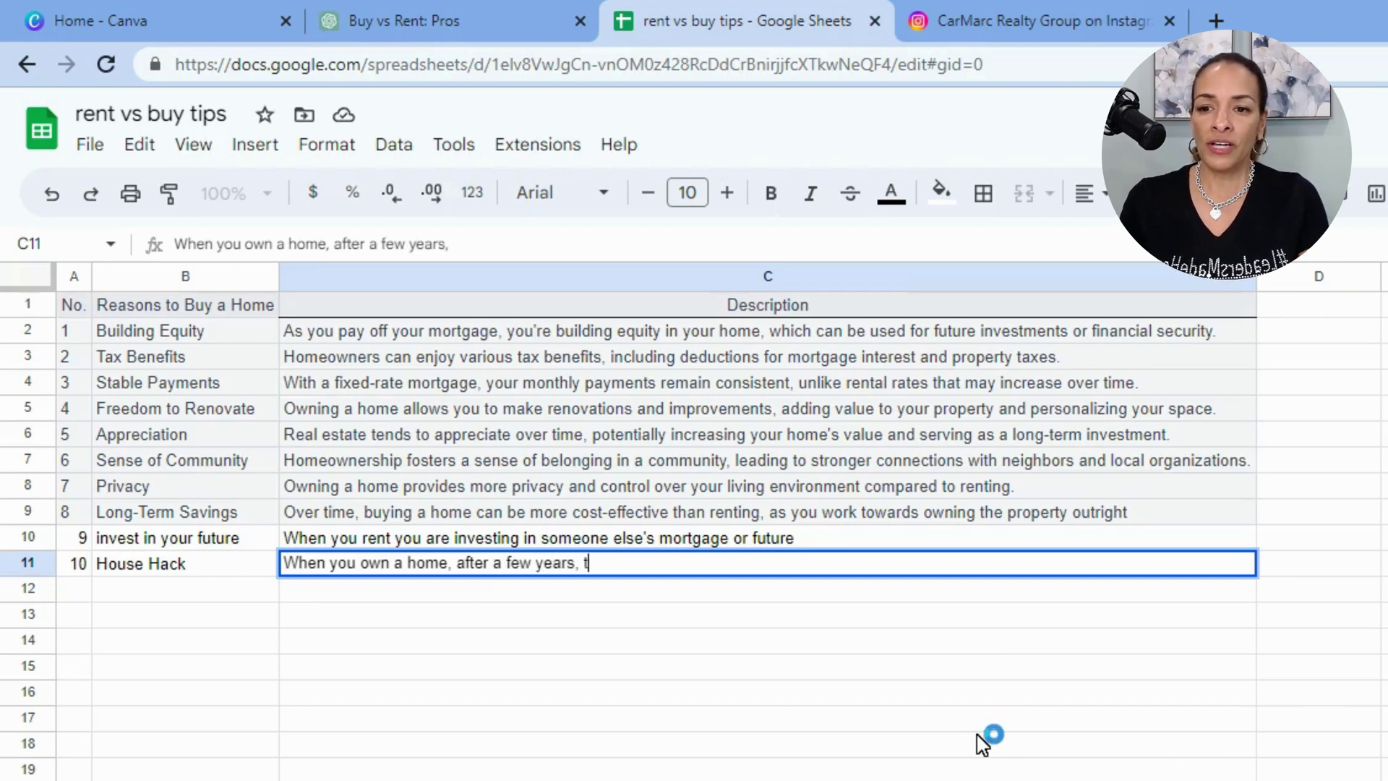
{"action": "type", "text": "urn that property "}
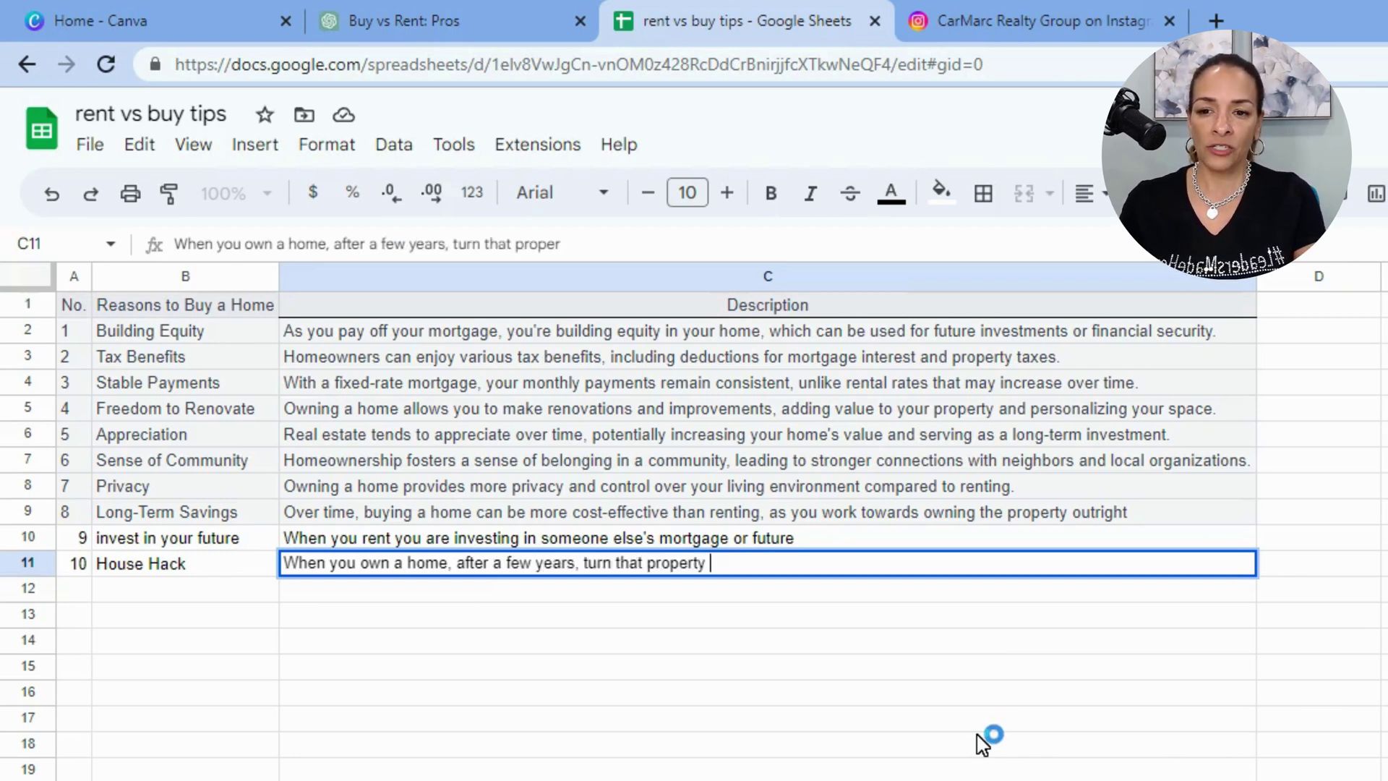
{"action": "type", "text": "into a"}
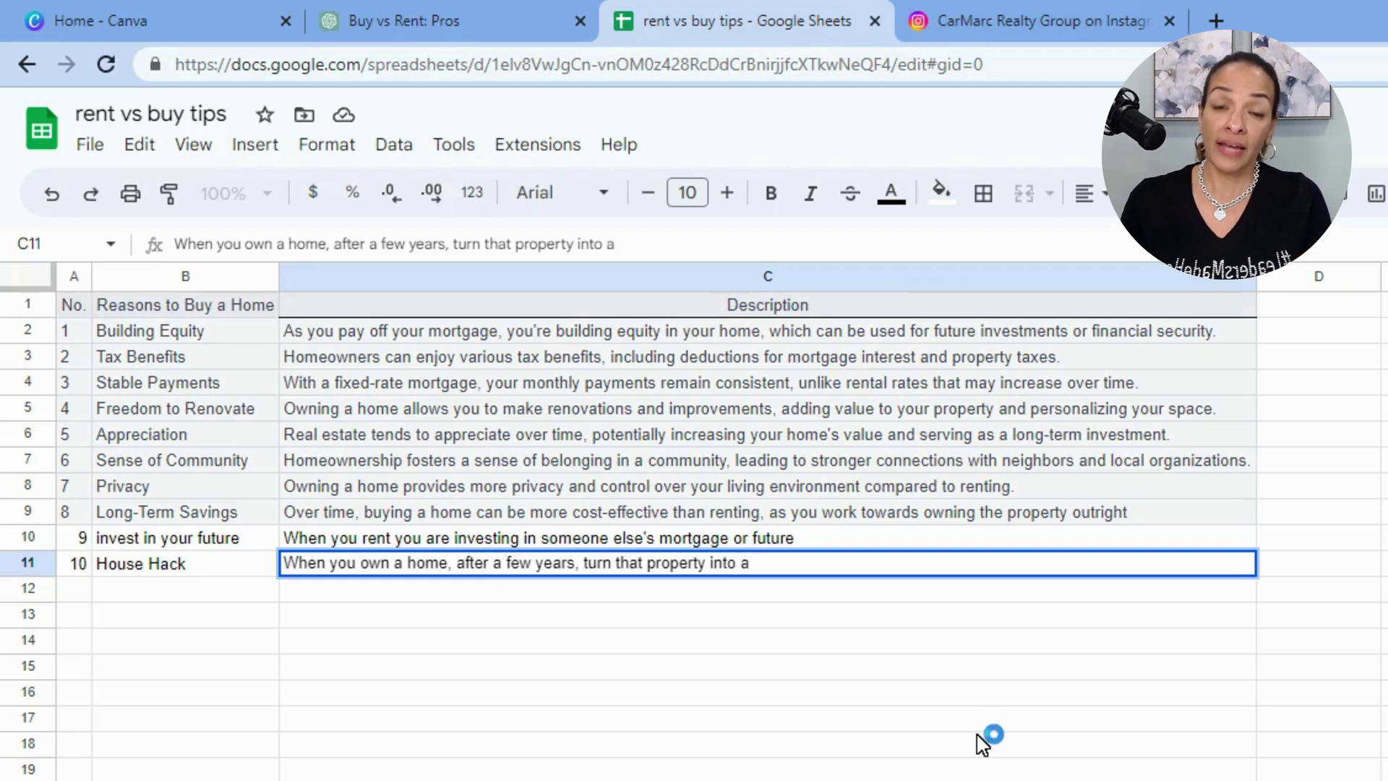
{"action": "type", "text": "n investo"}
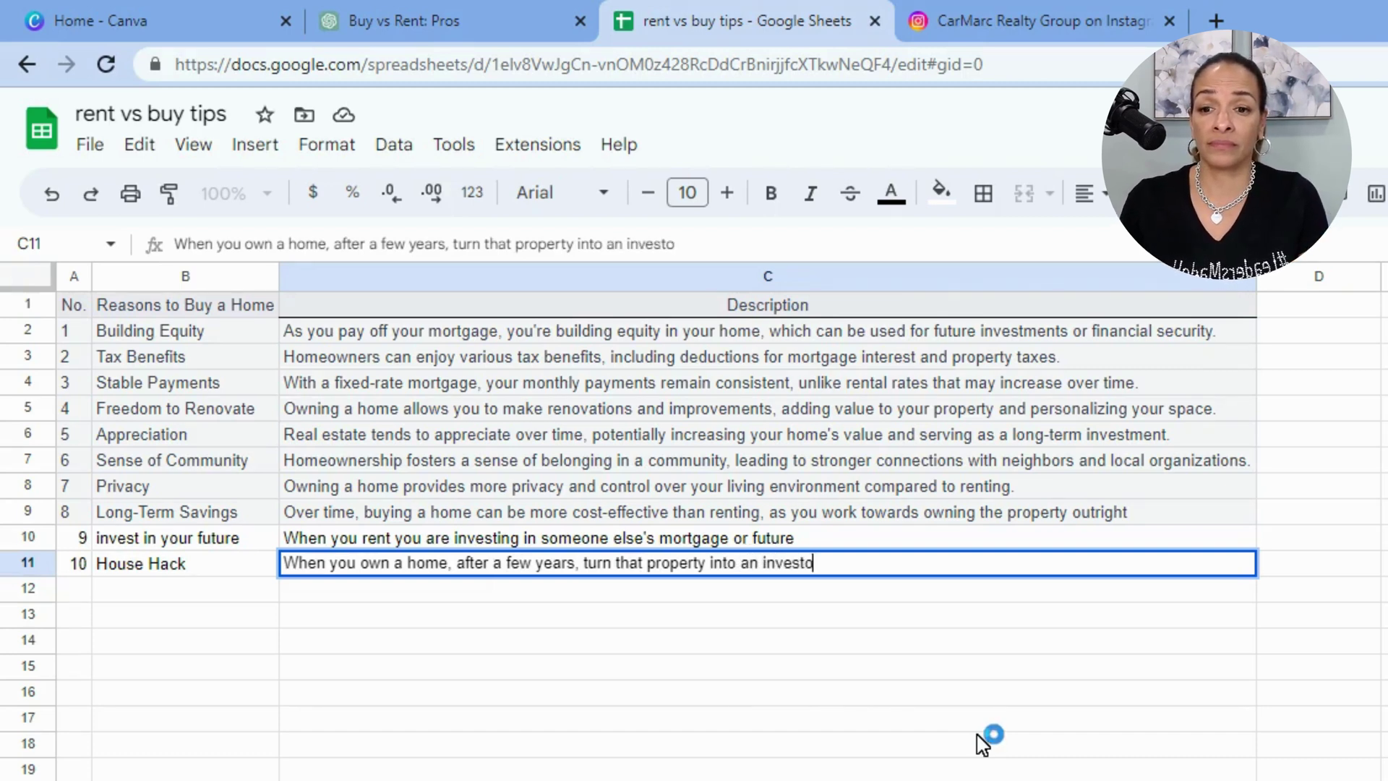
{"action": "key", "text": "BackSpace"}
{"action": "type", "text": "ment proe"}
{"action": "key", "text": "BackSpace"}
{"action": "type", "text": "perty"}
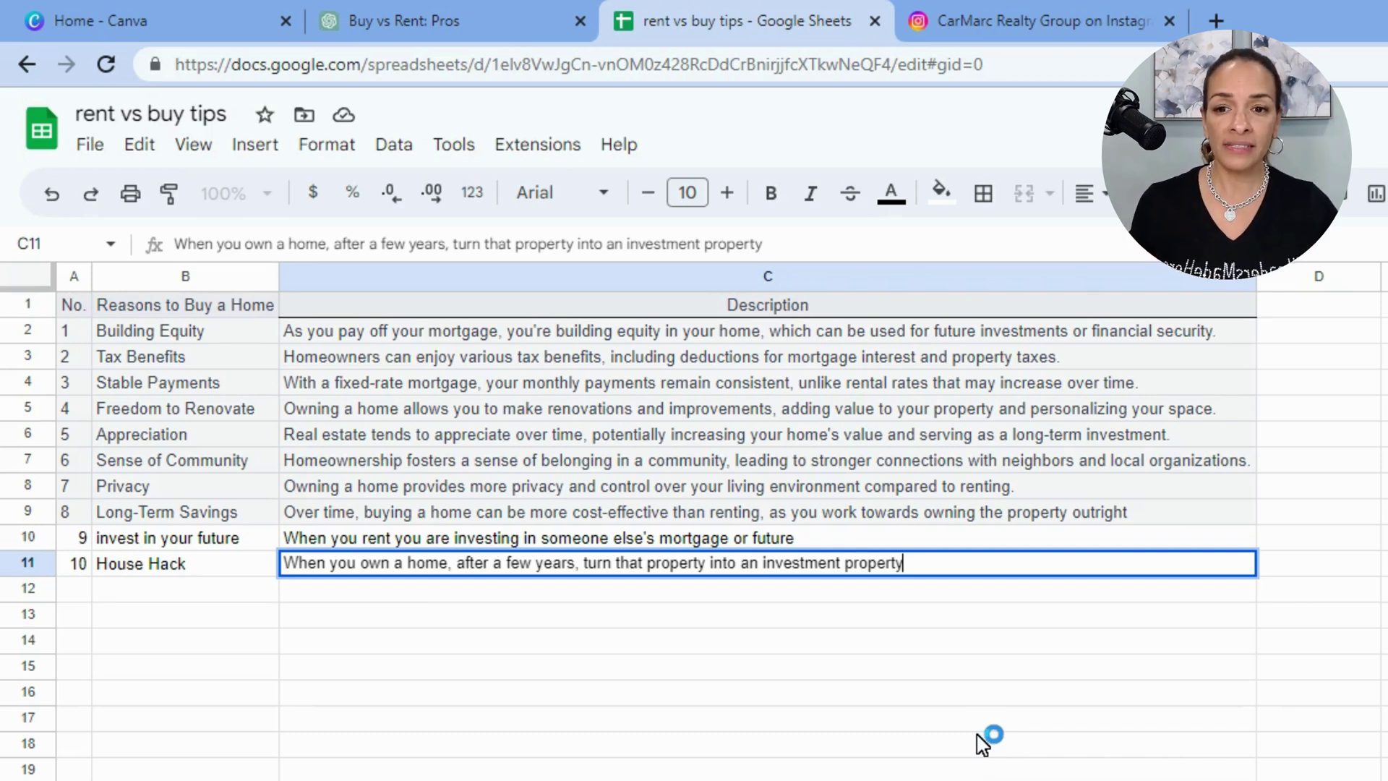
{"action": "left_click", "coordinate": [977, 743]}
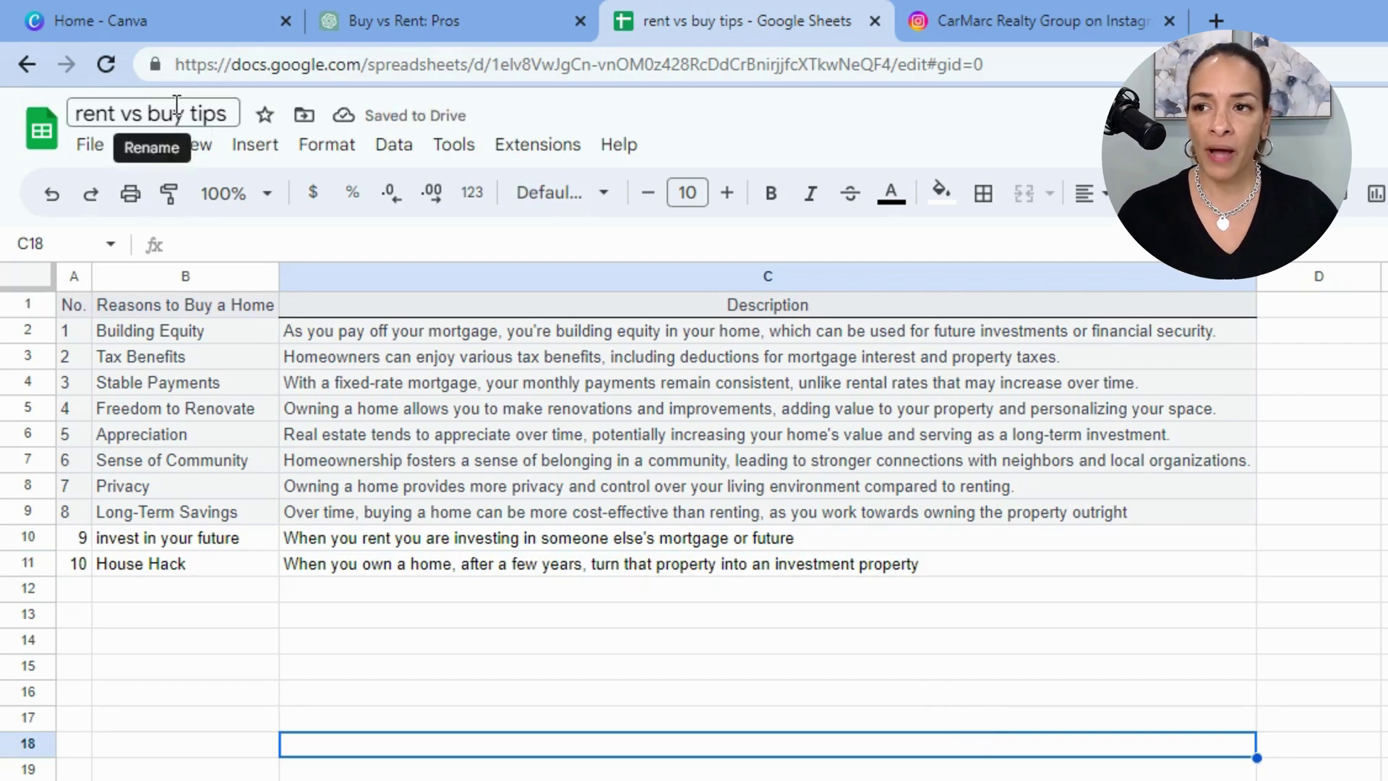
Download the sheet as a Comma Separated Values (.csv) file.
{"action": "left_click", "coordinate": [91, 148]}
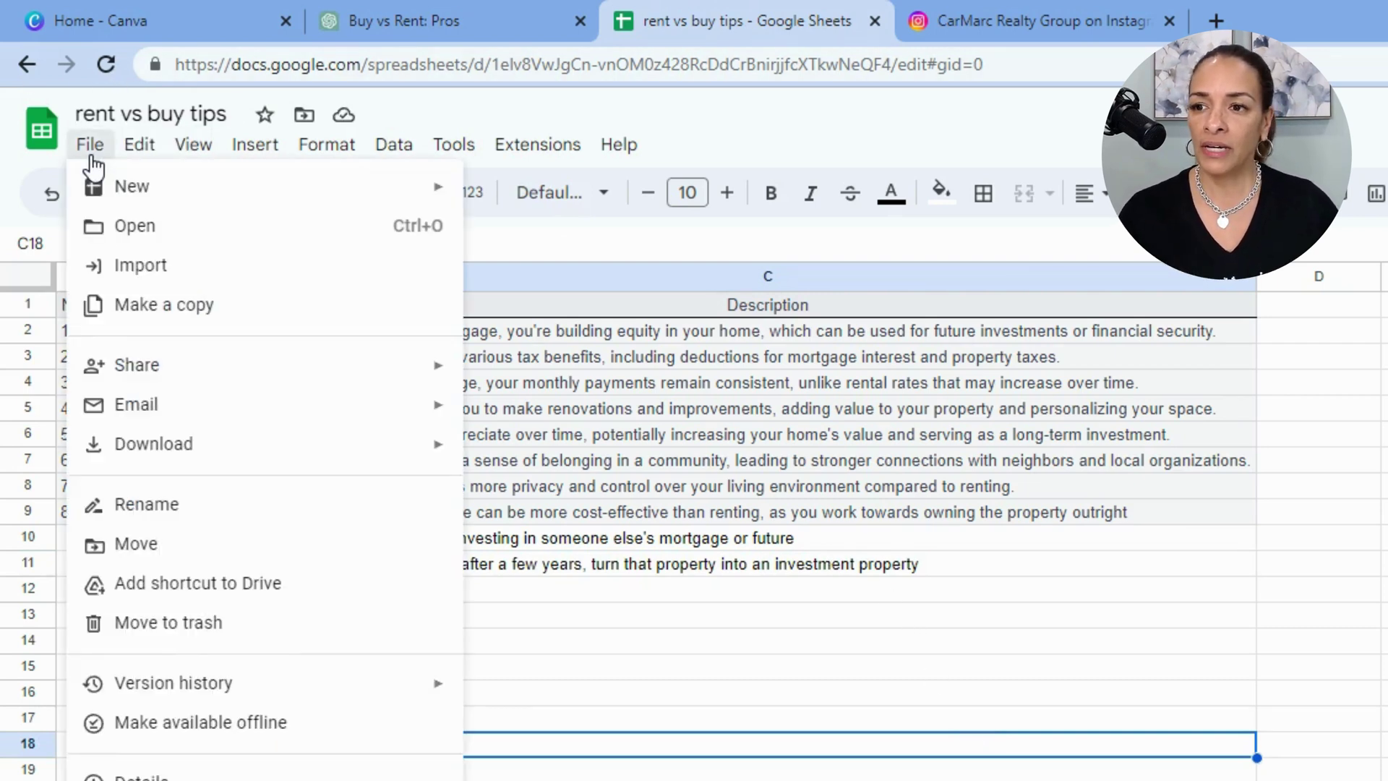
{"action": "mouse_move", "coordinate": [178, 469]}
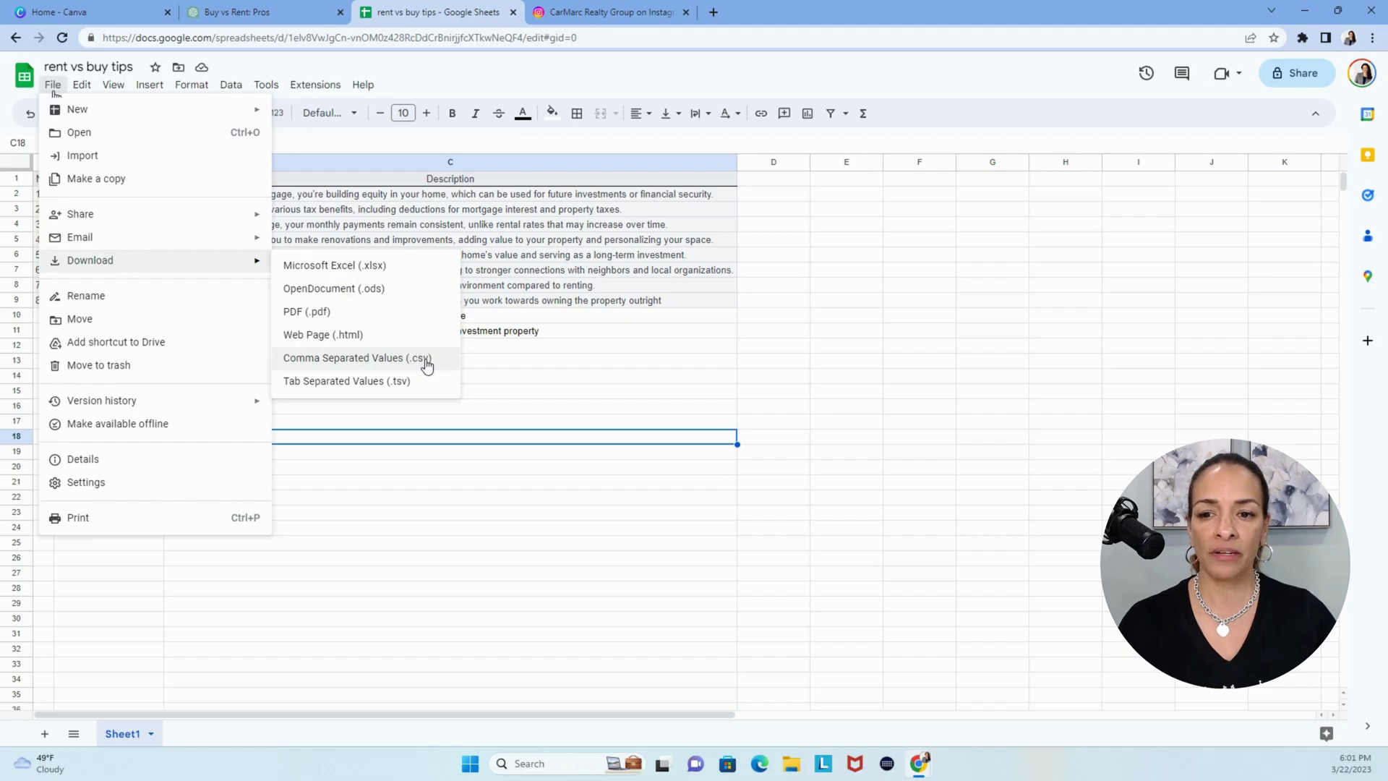
{"action": "left_click", "coordinate": [723, 613]}
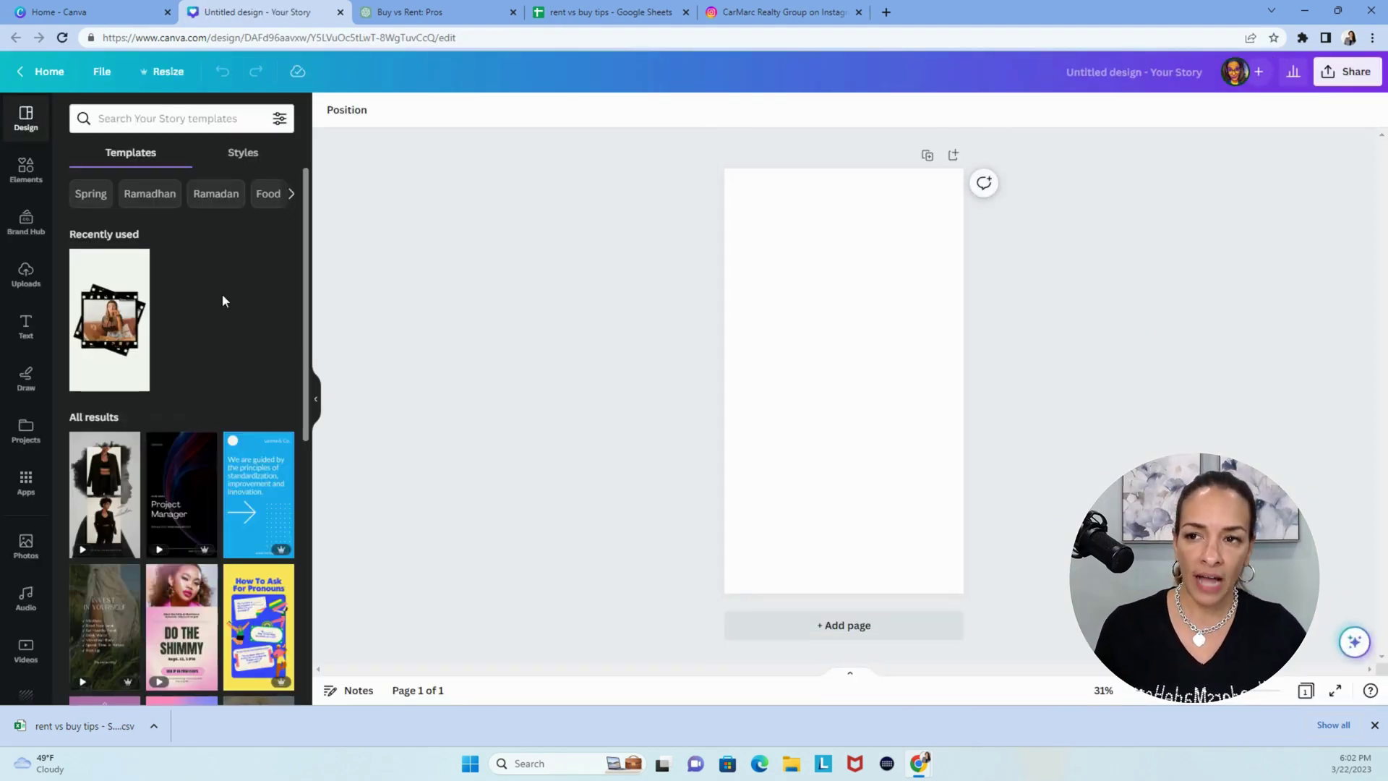
Search Story templates for 'real estate tips' and scroll through the results.
{"action": "left_click", "coordinate": [172, 116]}
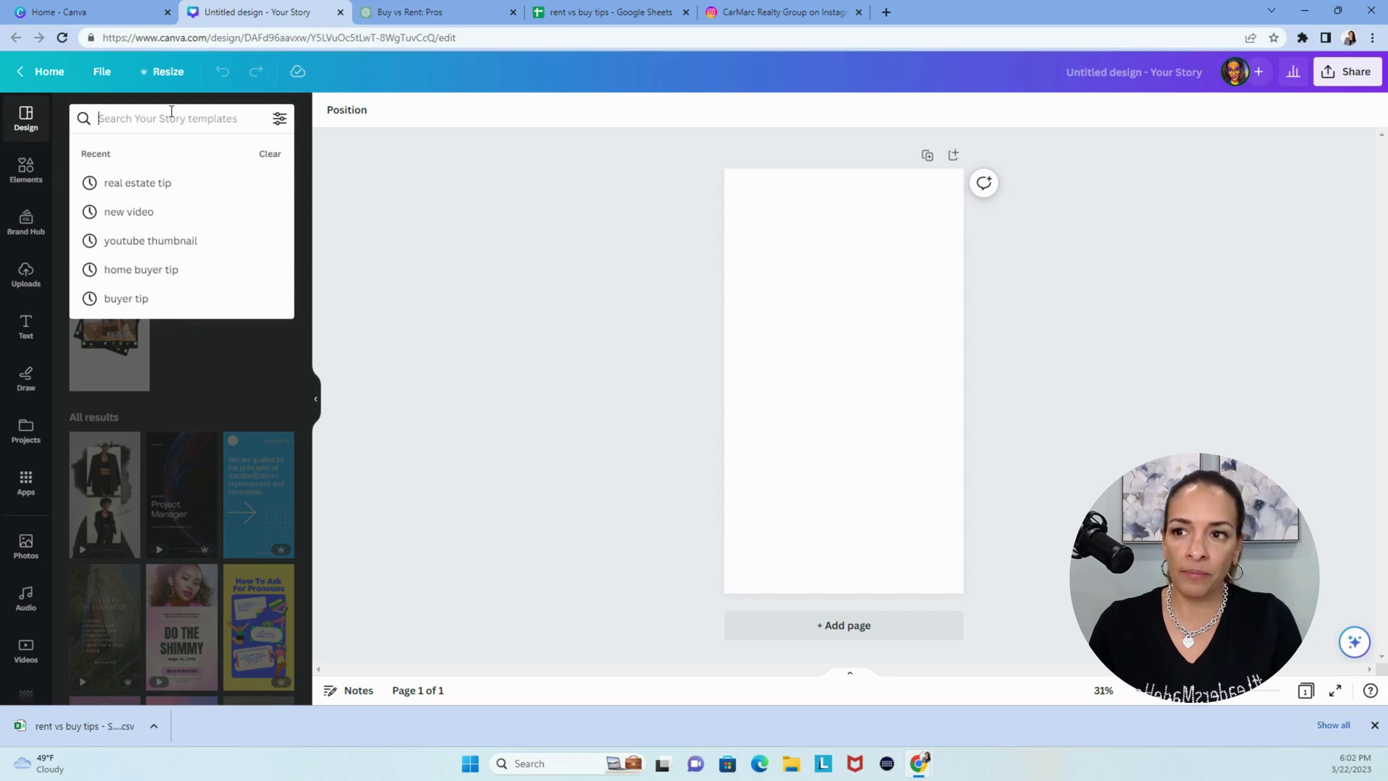
{"action": "type", "text": "real estat"}
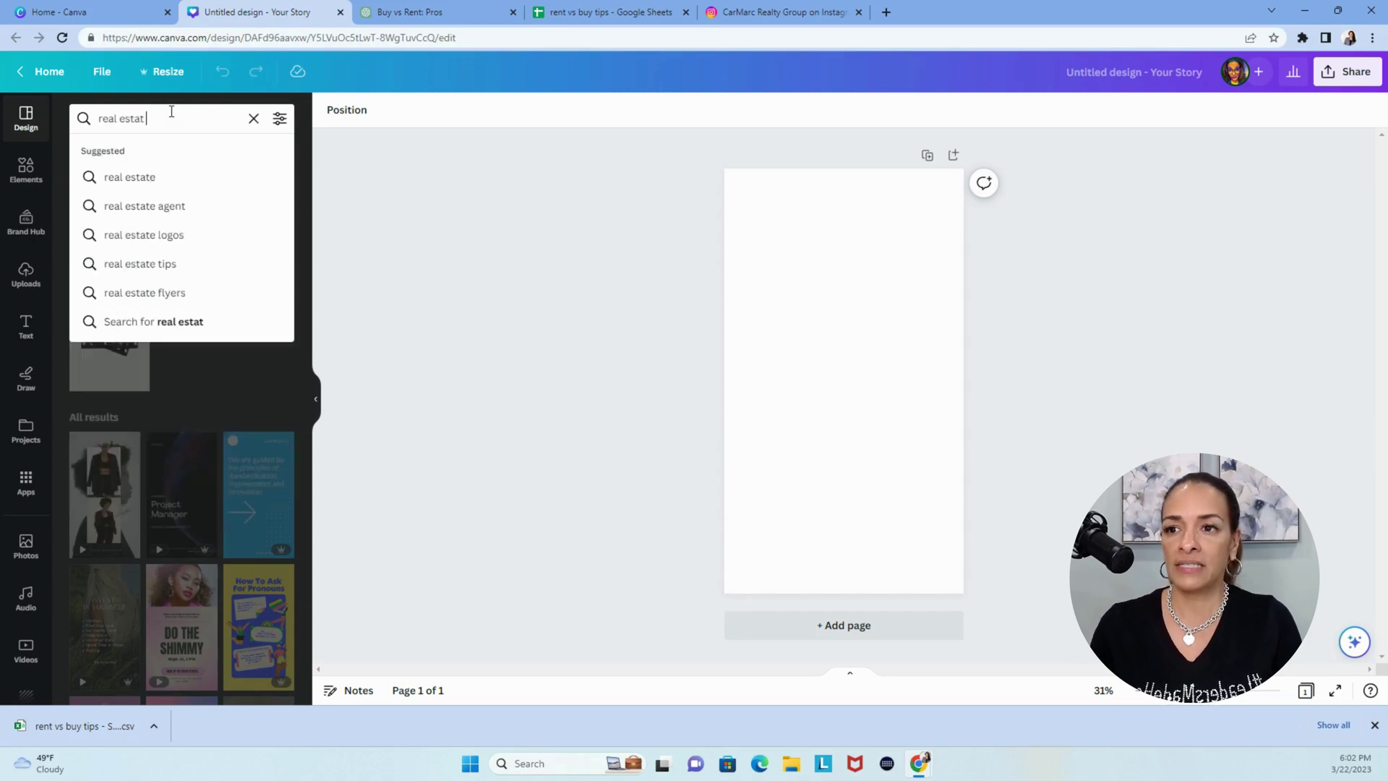
{"action": "type", "text": "e tips"}
{"action": "key", "text": "Return"}
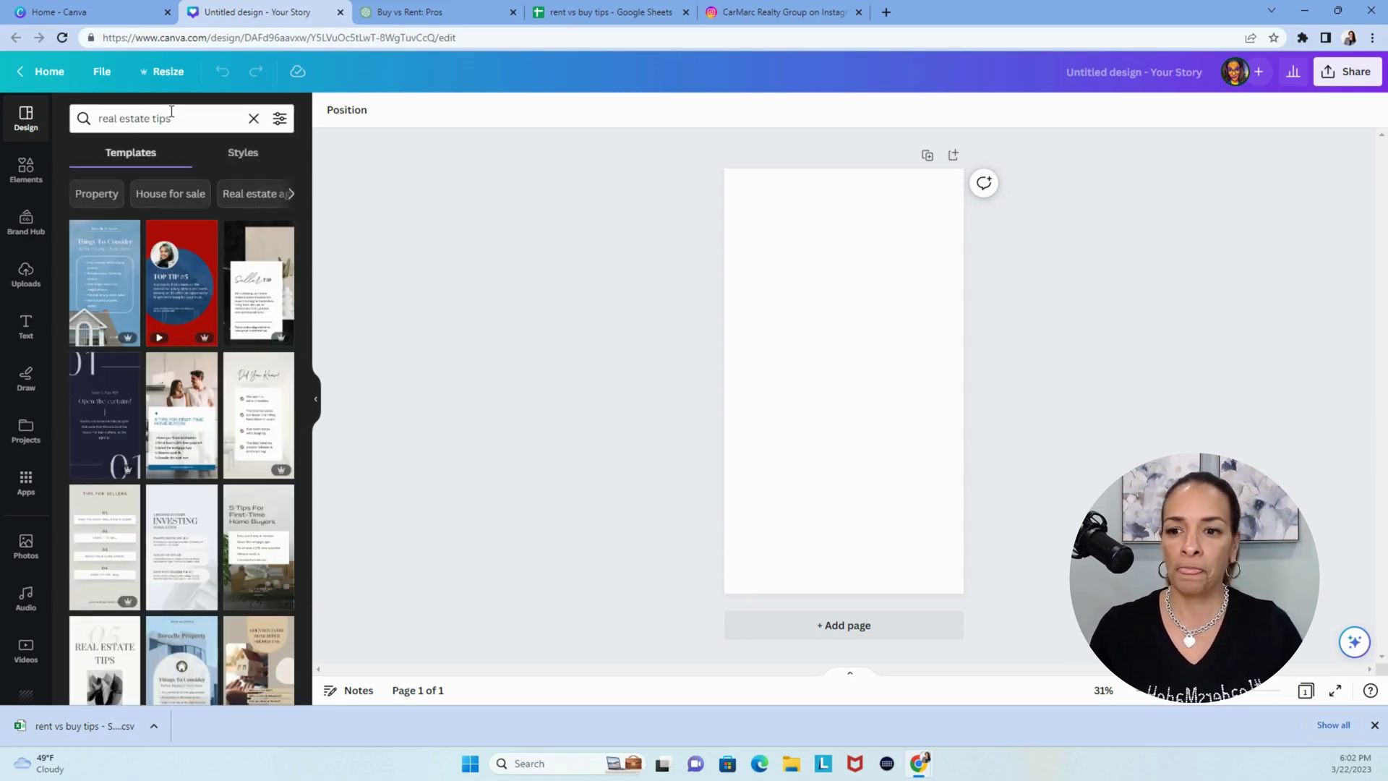
{"action": "scroll", "coordinate": [109, 419], "scroll_direction": "down", "scroll_amount": 5}
{"action": "scroll", "coordinate": [142, 427], "scroll_direction": "down", "scroll_amount": 2}
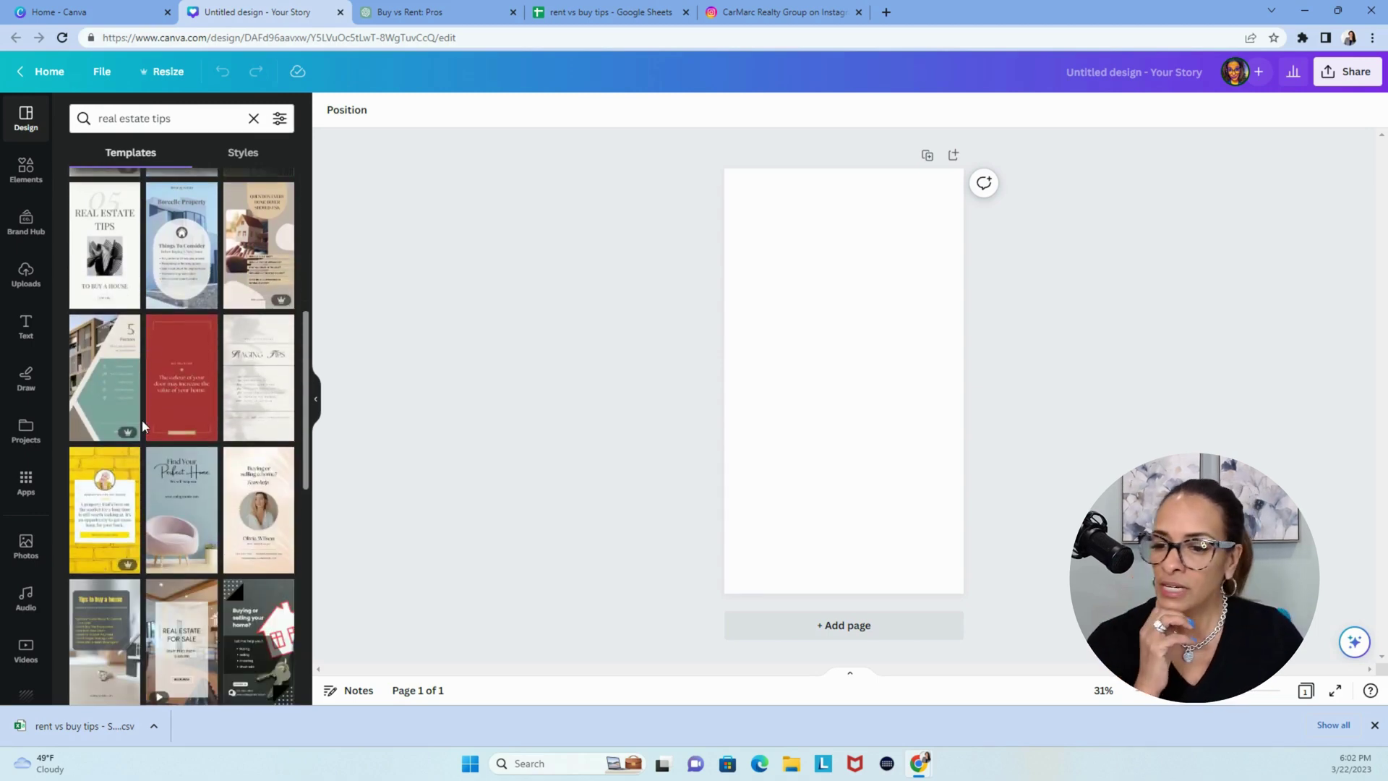
{"action": "scroll", "coordinate": [180, 455], "scroll_direction": "down", "scroll_amount": 3}
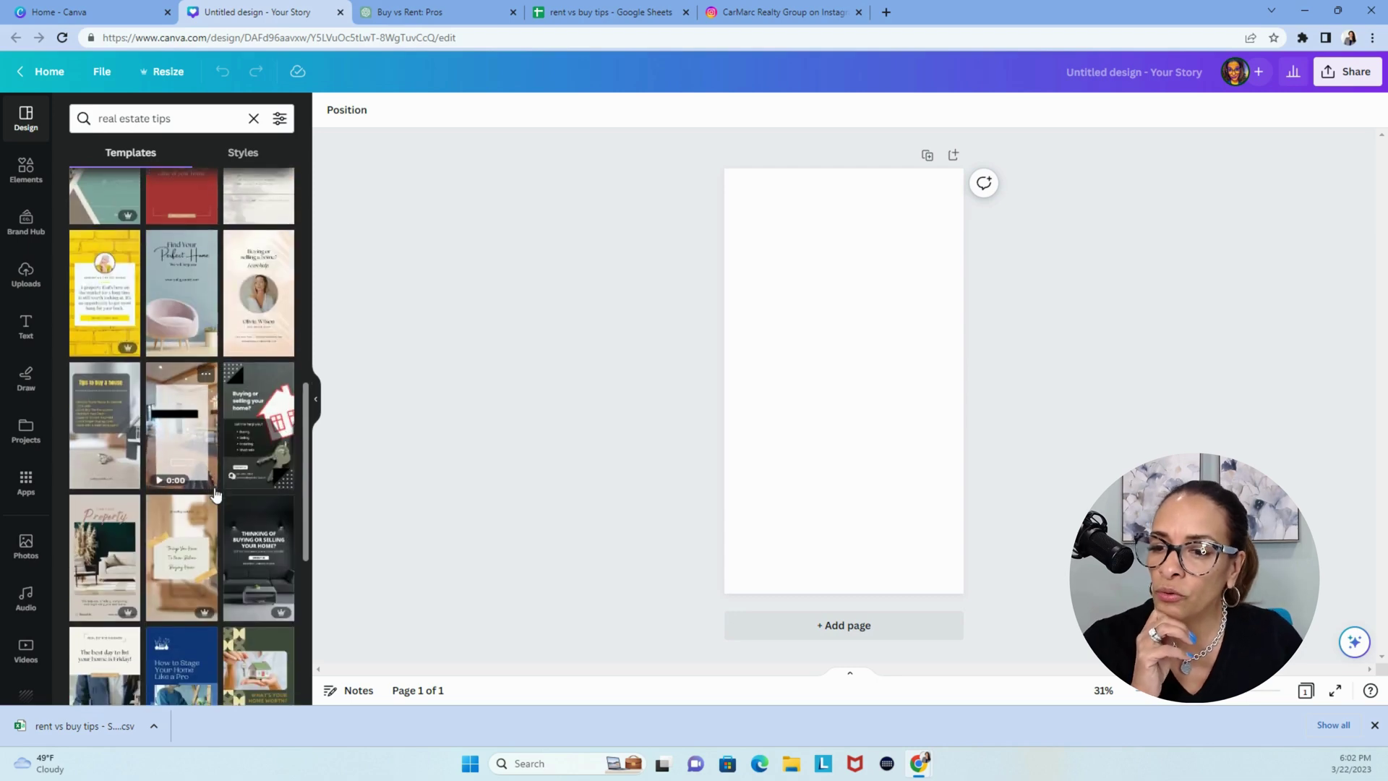
Apply the Real Estate For Sale video template to the blank page and deselect it.
{"action": "left_click", "coordinate": [185, 454]}
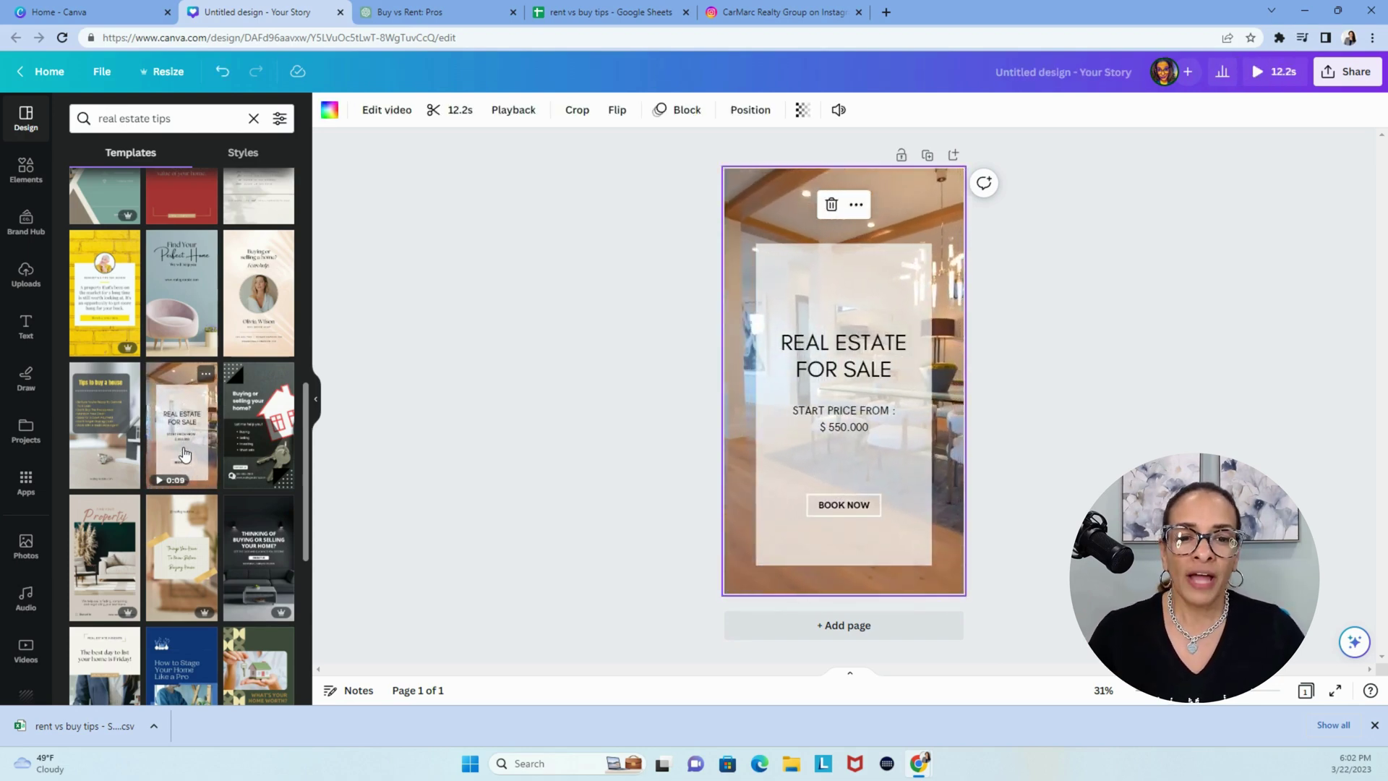
{"action": "left_click", "coordinate": [601, 402]}
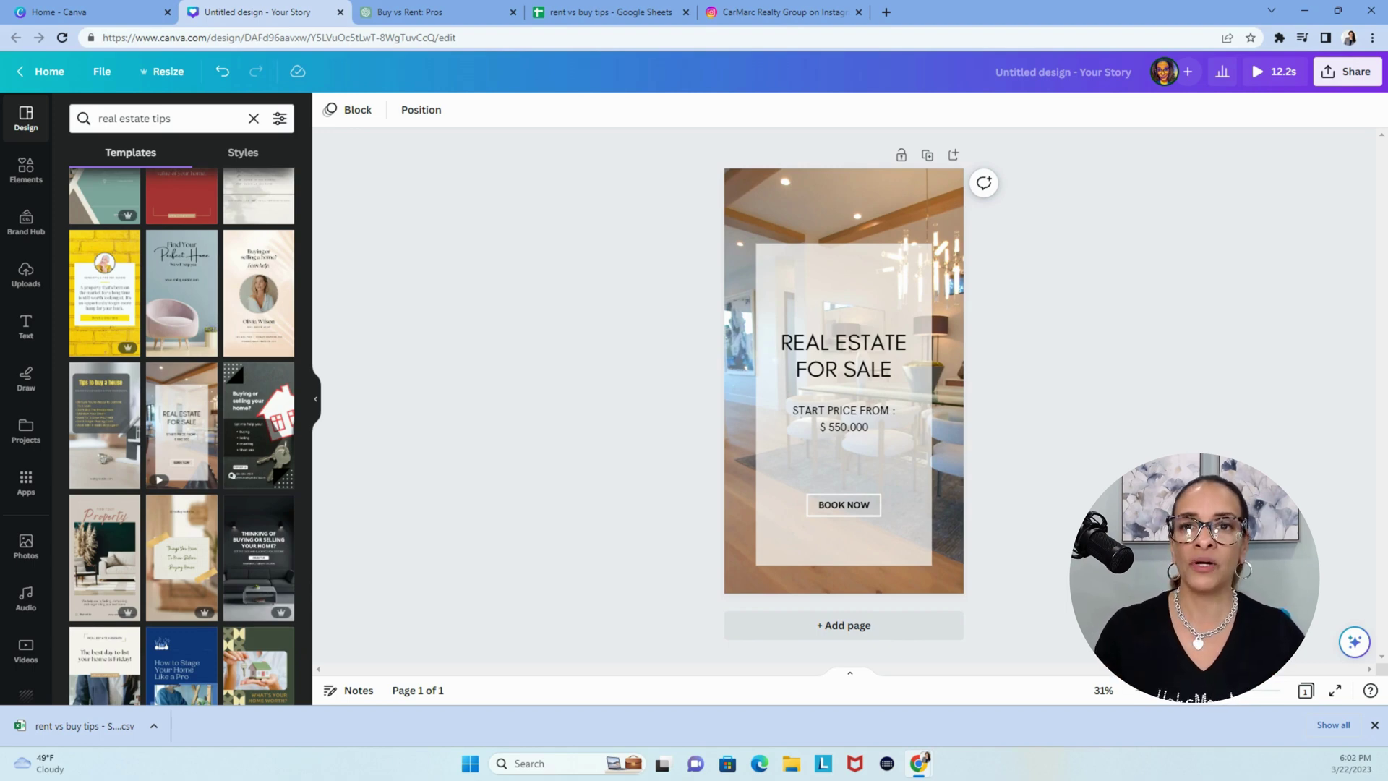
{"action": "left_click", "coordinate": [571, 15]}
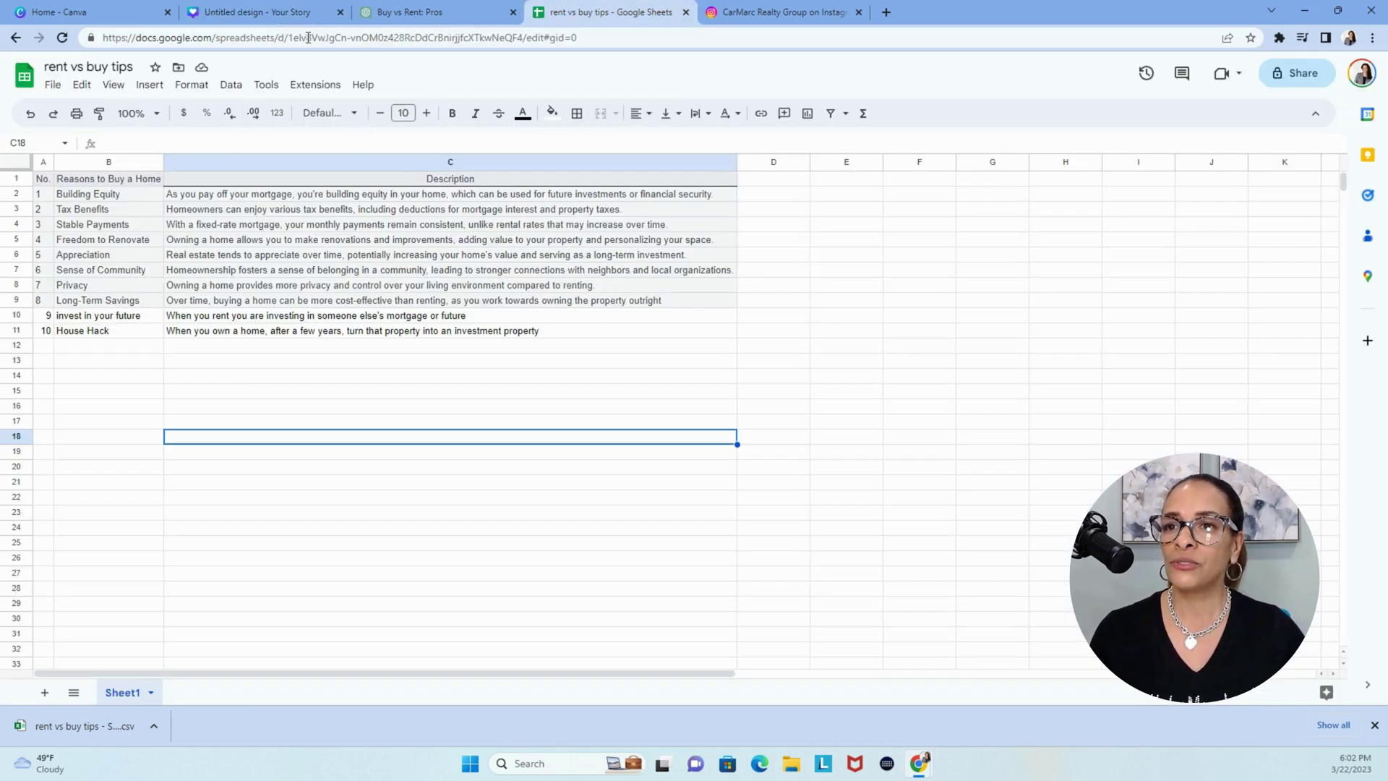
Replace NUMBER in the heading with 'REASONS TO OWN' and shrink it to fit.
{"action": "left_click", "coordinate": [273, 17]}
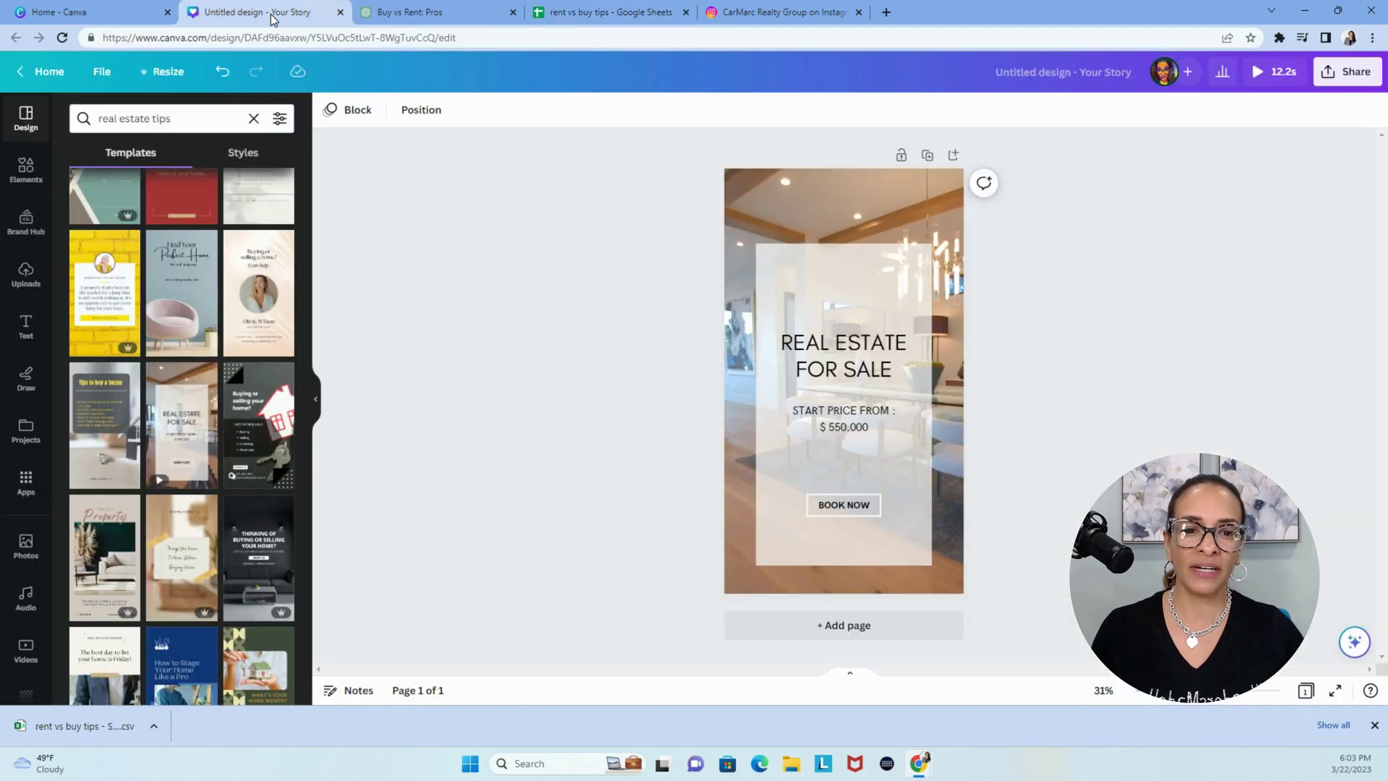
{"action": "double_click", "coordinate": [859, 347]}
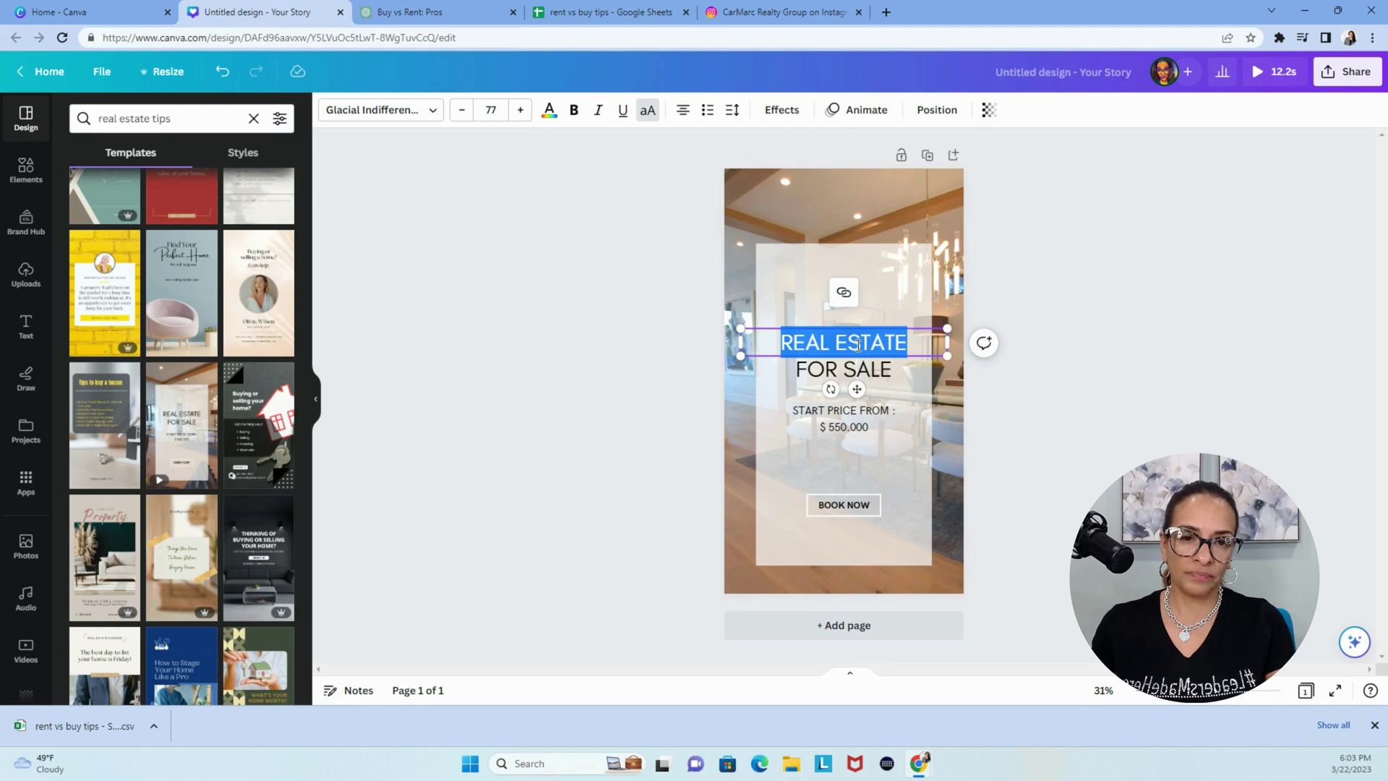
{"action": "type", "text": "NUMBER"}
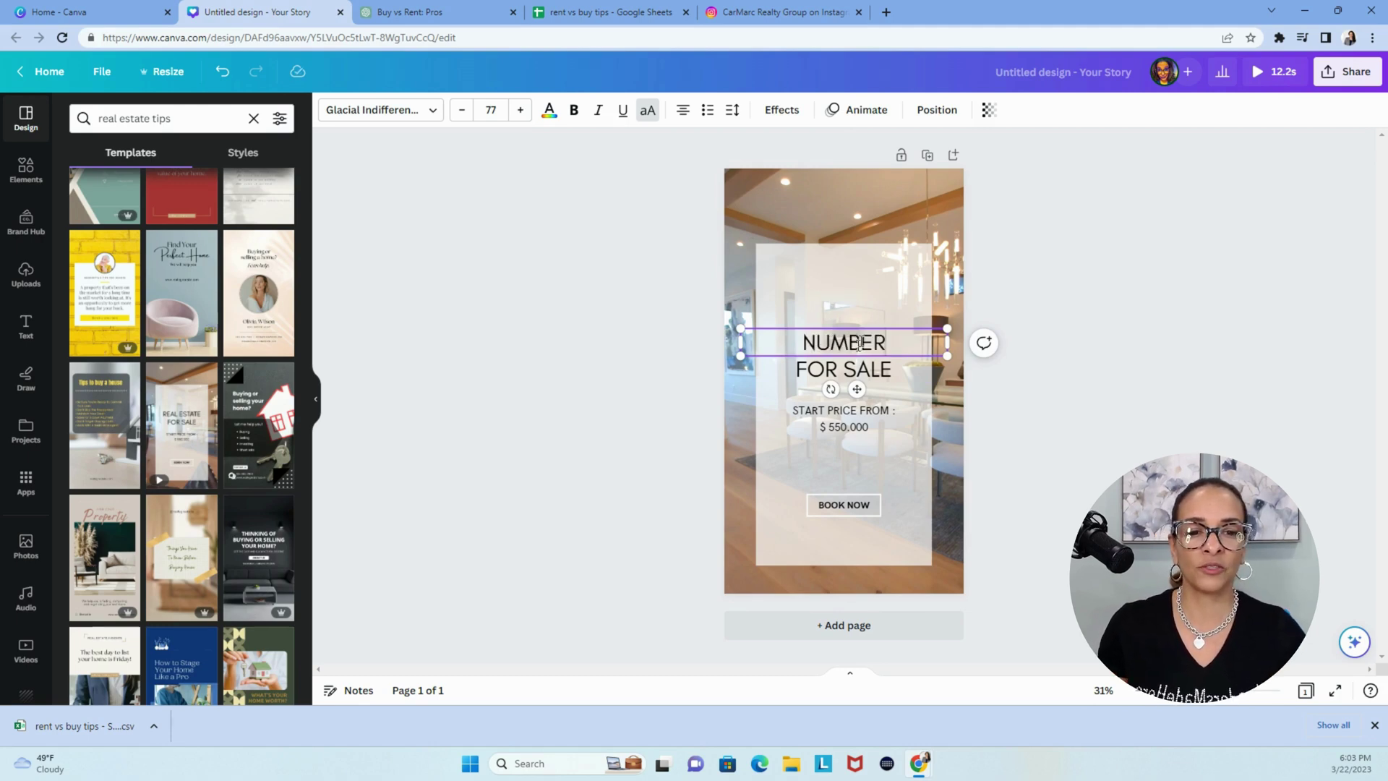
{"action": "double_click", "coordinate": [858, 343]}
{"action": "type", "text": "REASON"}
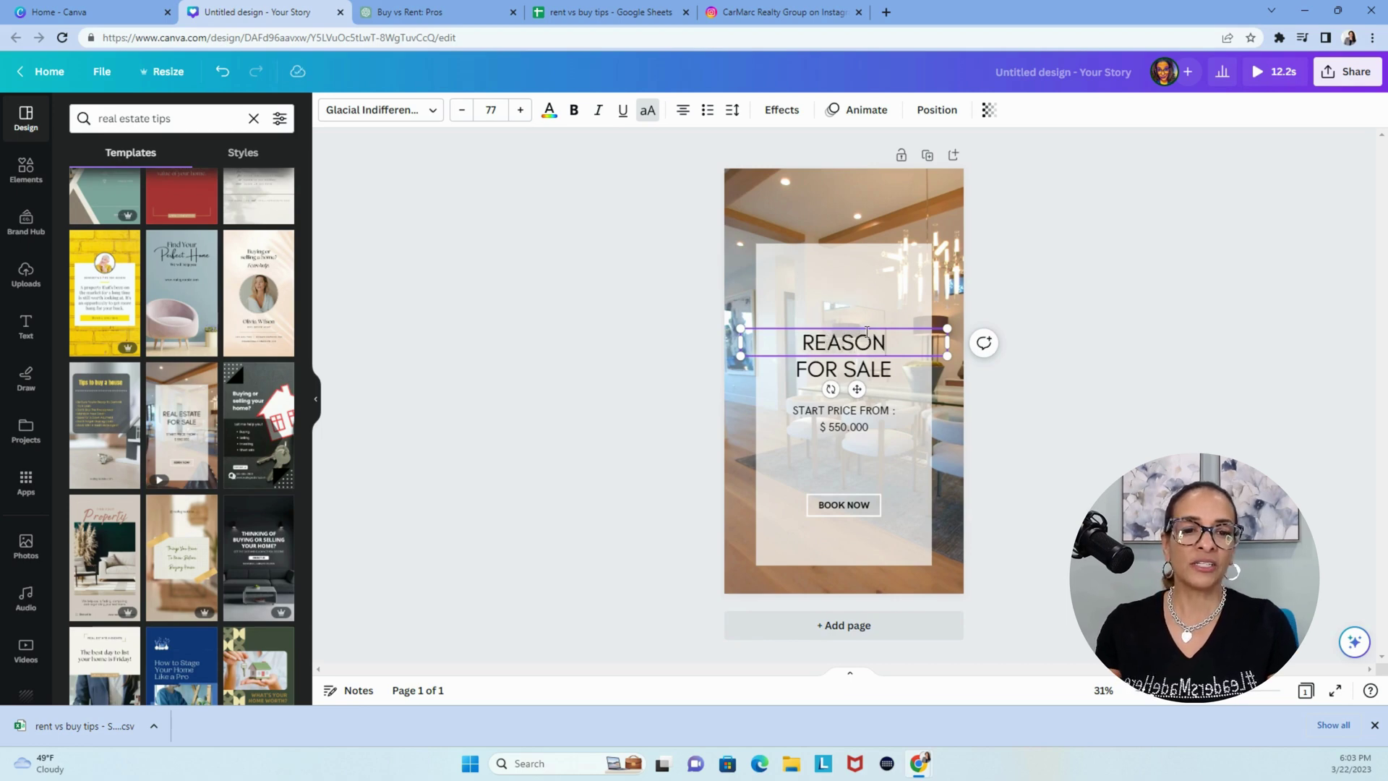
{"action": "type", "text": "S TO OWN"}
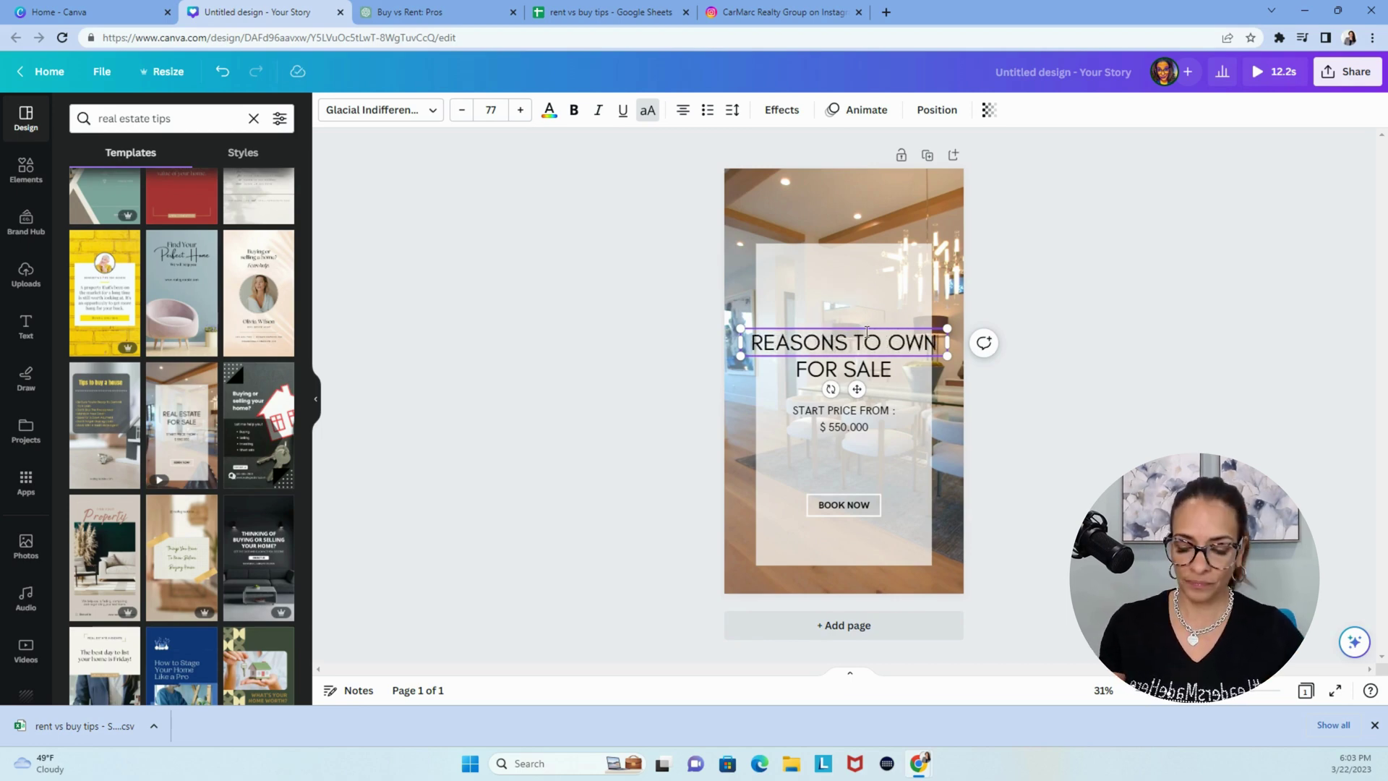
{"action": "triple_click", "coordinate": [867, 331]}
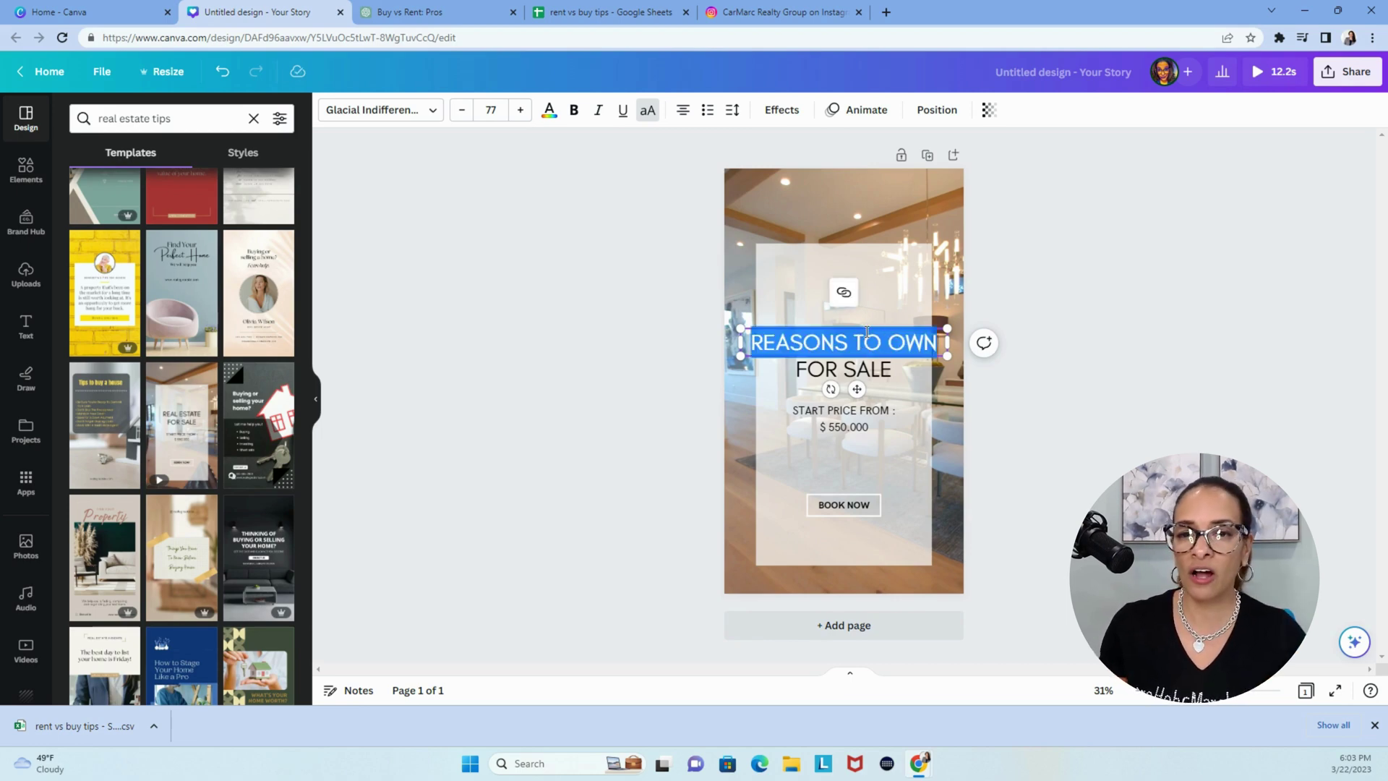
{"action": "left_click", "coordinate": [462, 109]}
{"action": "left_click", "coordinate": [462, 110]}
{"action": "left_click", "coordinate": [463, 110]}
{"action": "left_click", "coordinate": [463, 109]}
Change FOR SALE to 'VS RENT' at size 62, enlarging REASONS TO OWN slightly.
{"action": "triple_click", "coordinate": [825, 368]}
{"action": "type", "text": "VS RENT"}
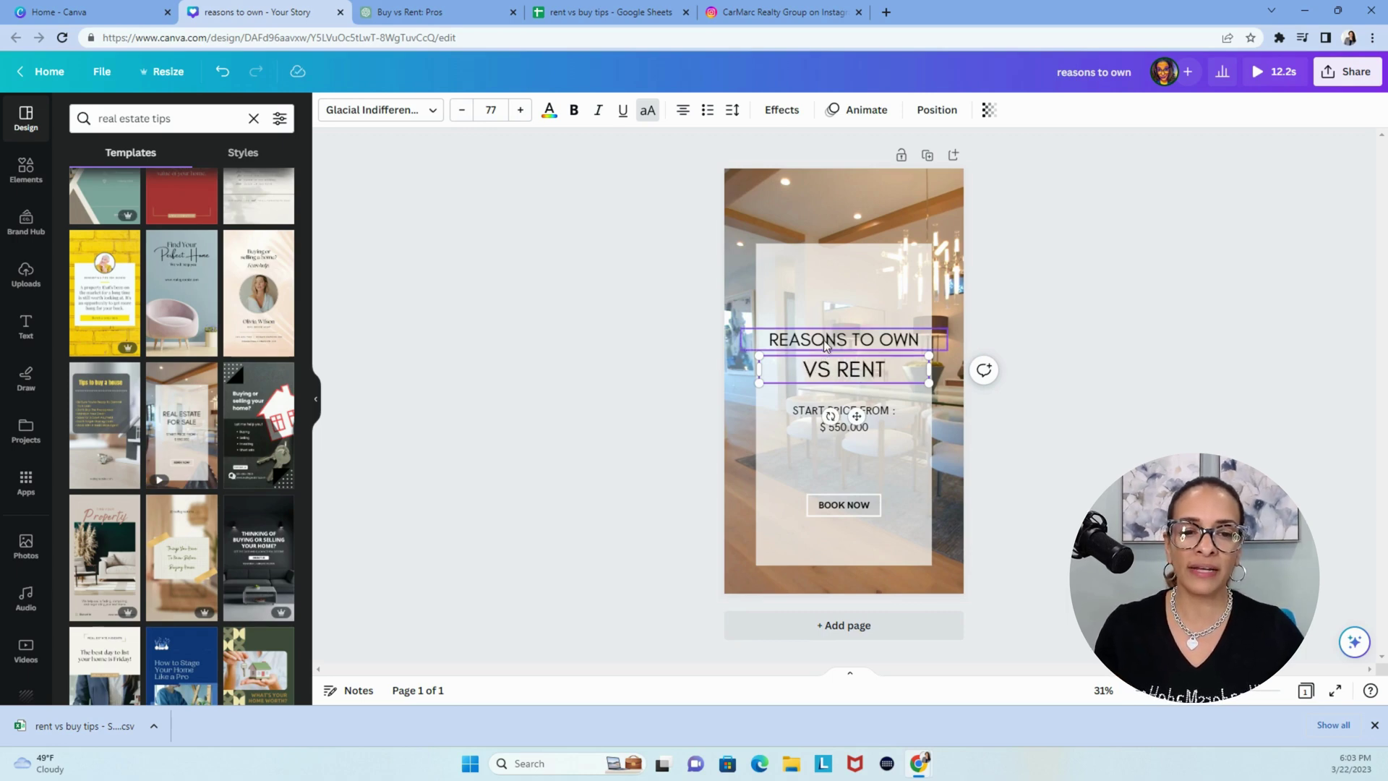
{"action": "left_click", "coordinate": [826, 345]}
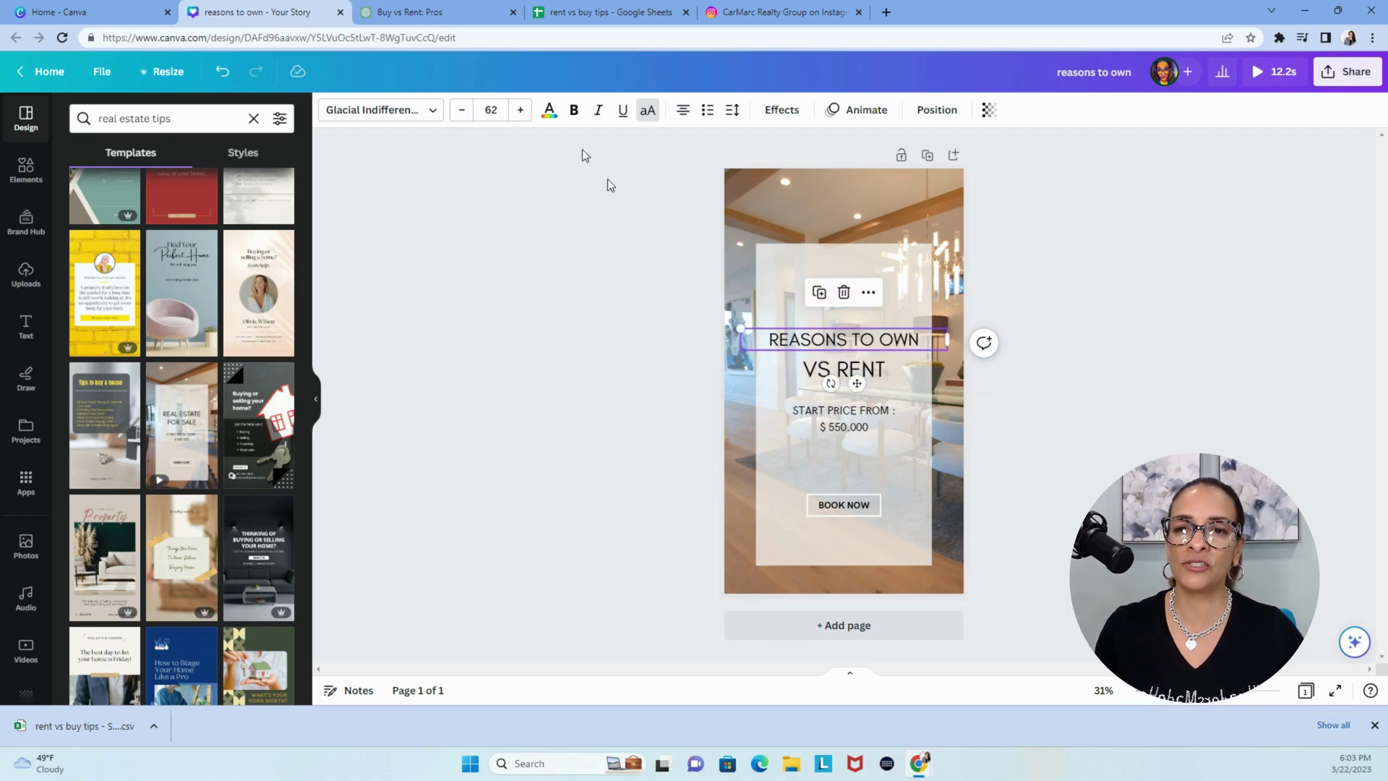
{"action": "left_click", "coordinate": [522, 109]}
{"action": "left_click", "coordinate": [522, 110]}
{"action": "left_click", "coordinate": [522, 109]}
{"action": "left_click", "coordinate": [522, 110]}
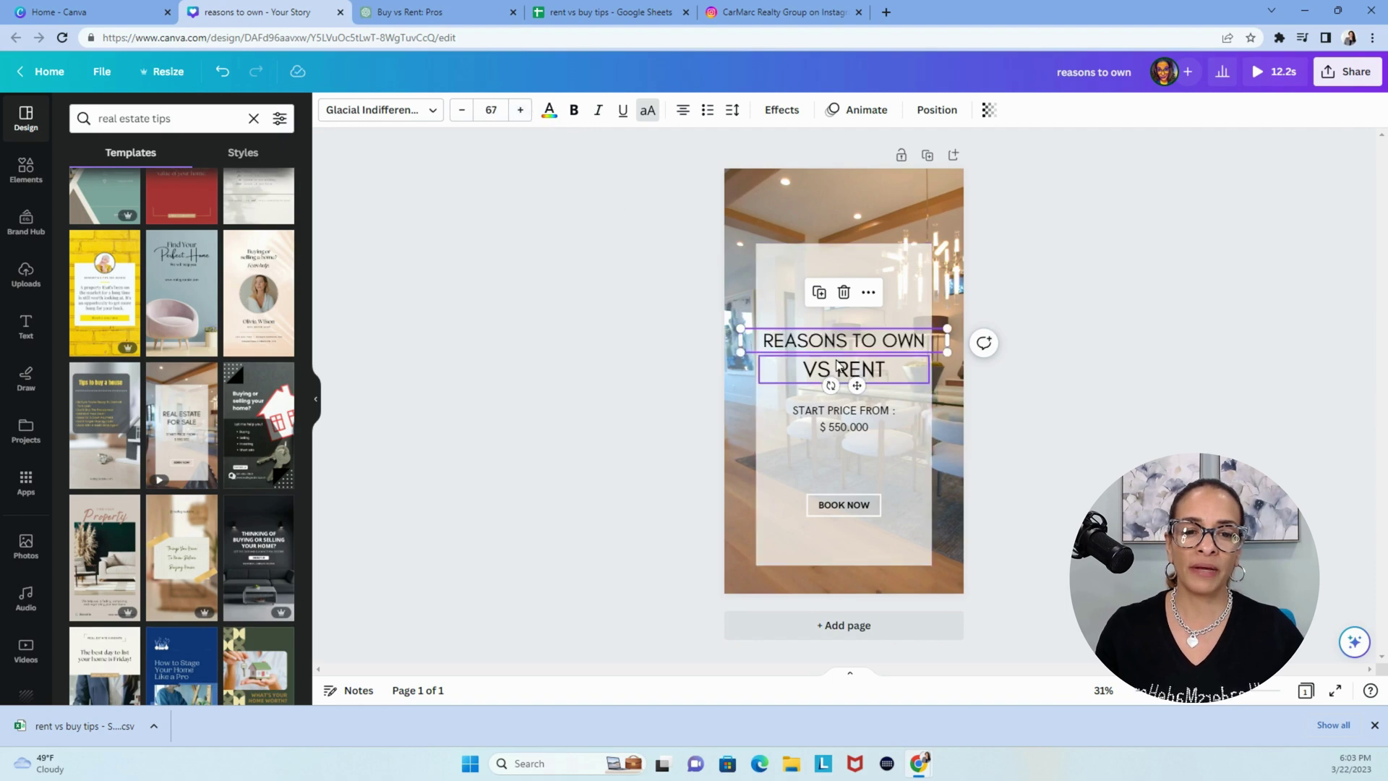
{"action": "left_click", "coordinate": [815, 374]}
{"action": "left_click", "coordinate": [492, 109]}
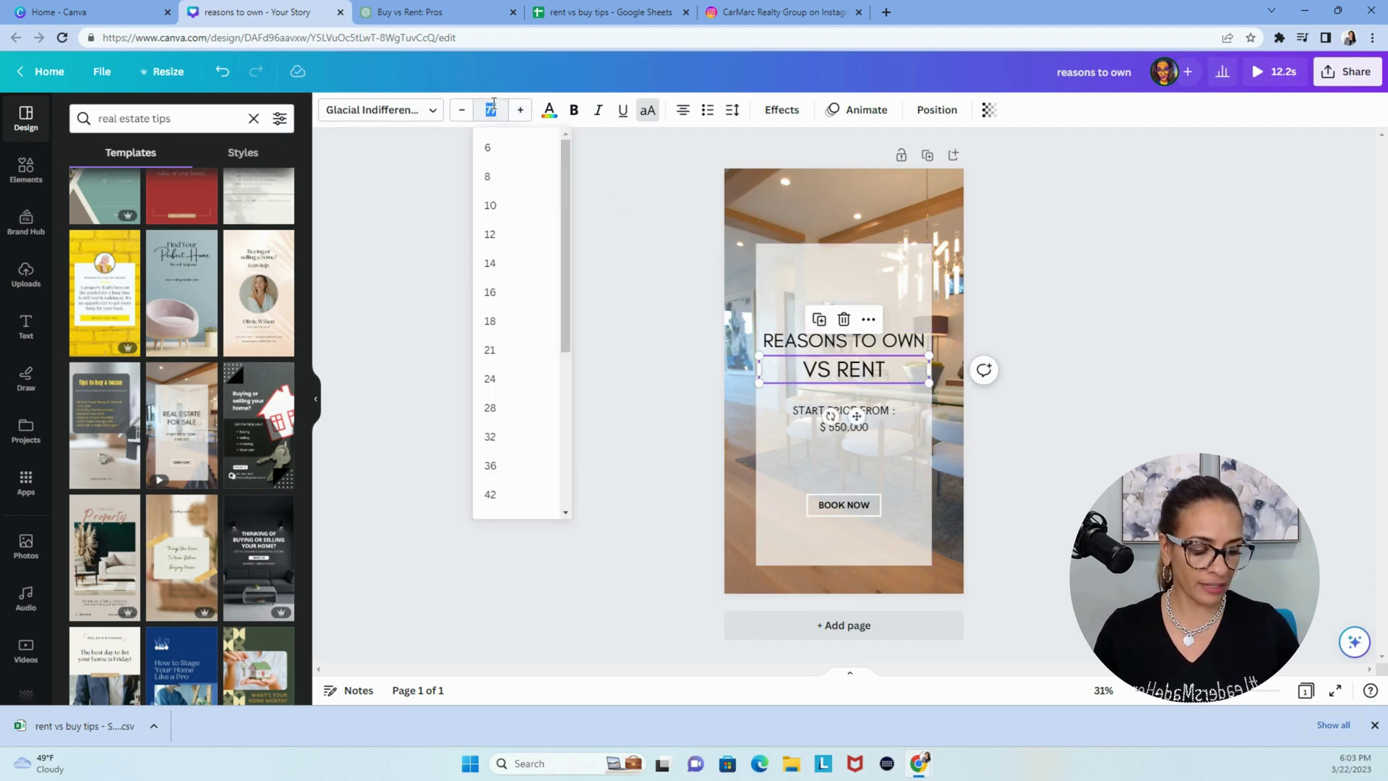
{"action": "type", "text": "62"}
{"action": "key", "text": "Return"}
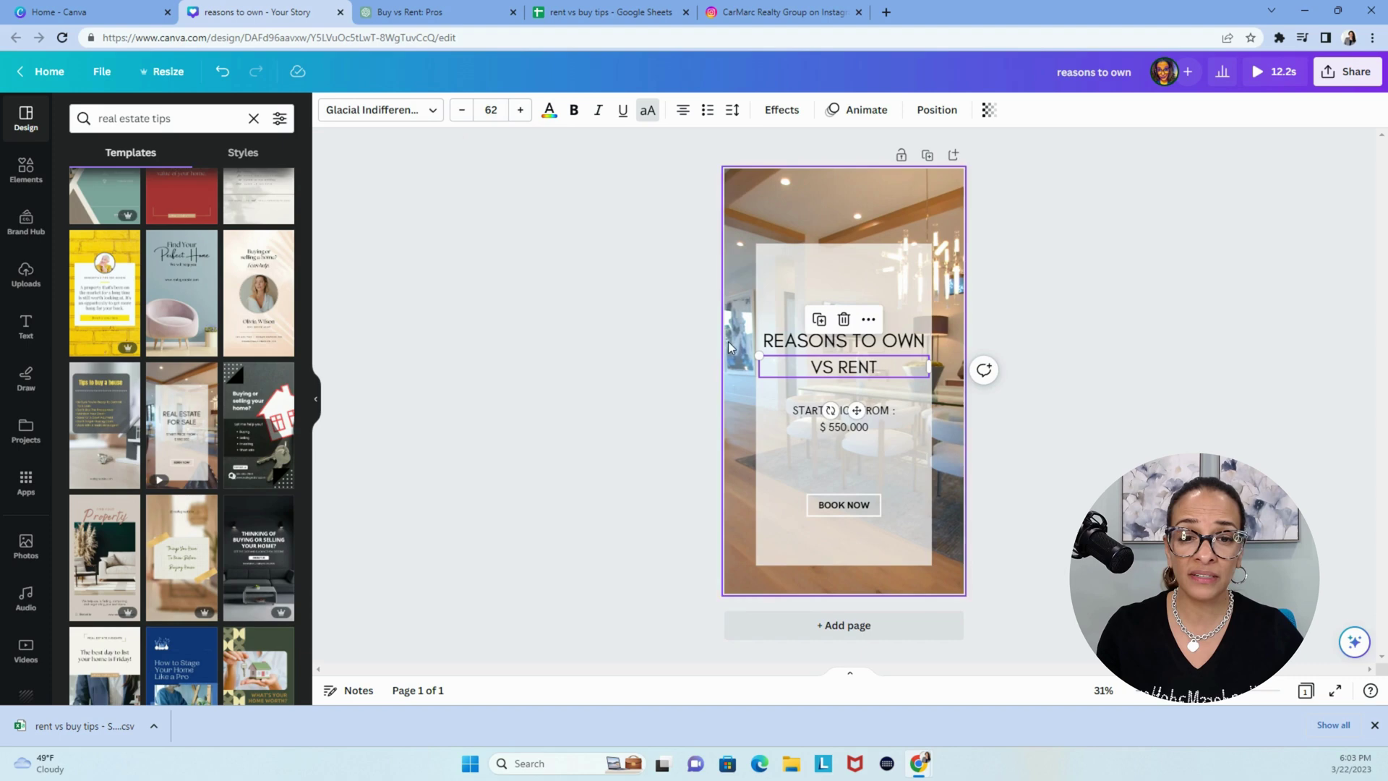
{"action": "left_click", "coordinate": [1083, 302]}
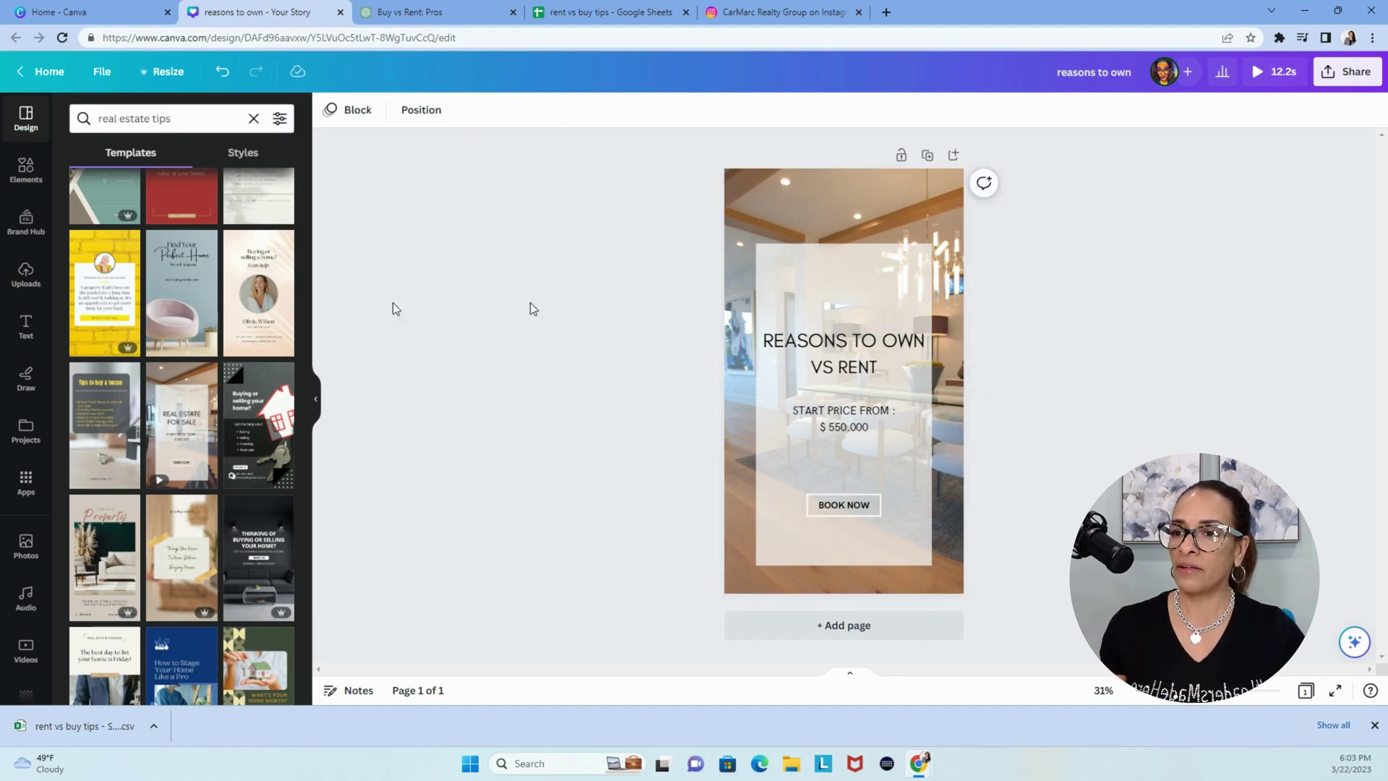
Add a heading text box from the Text panel and drag it toward the card's top.
{"action": "left_click", "coordinate": [27, 331]}
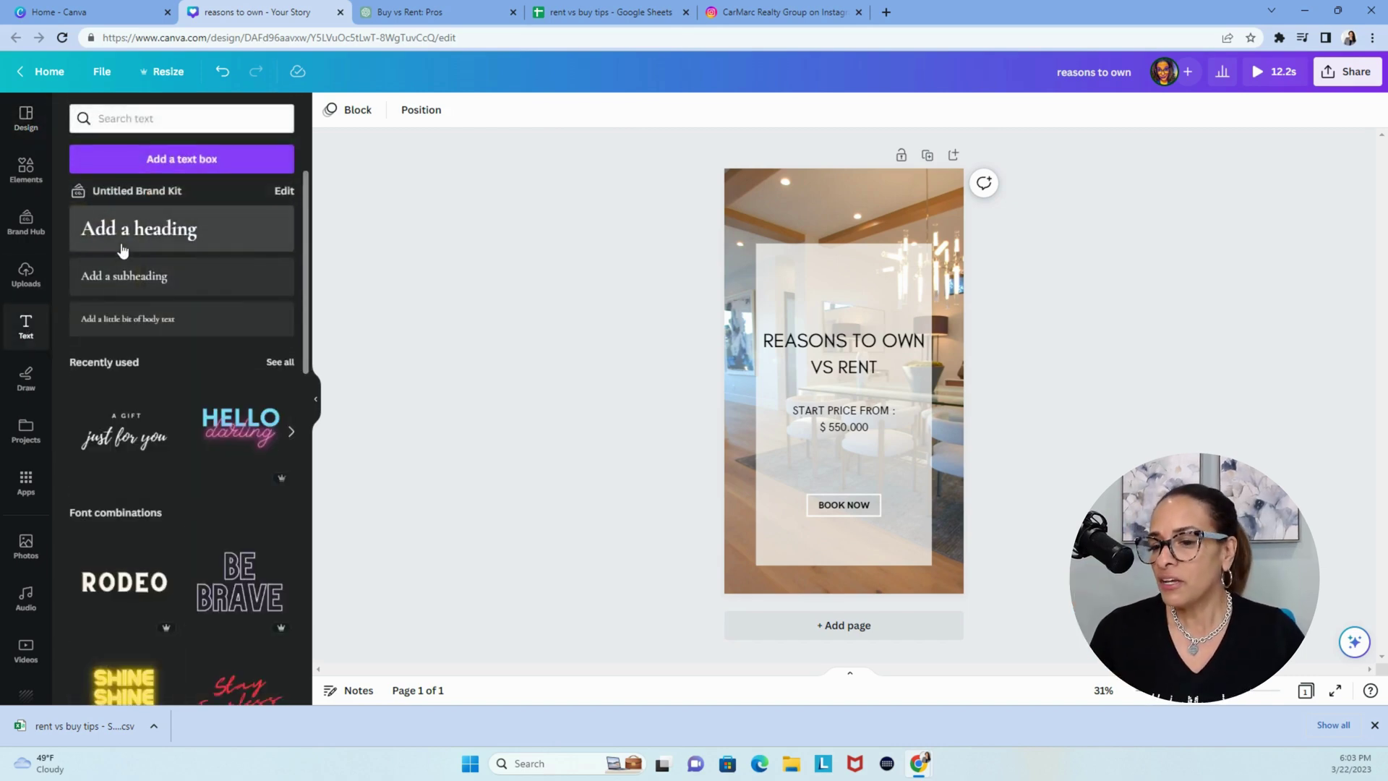
{"action": "scroll", "coordinate": [139, 636], "scroll_direction": "down", "scroll_amount": 5}
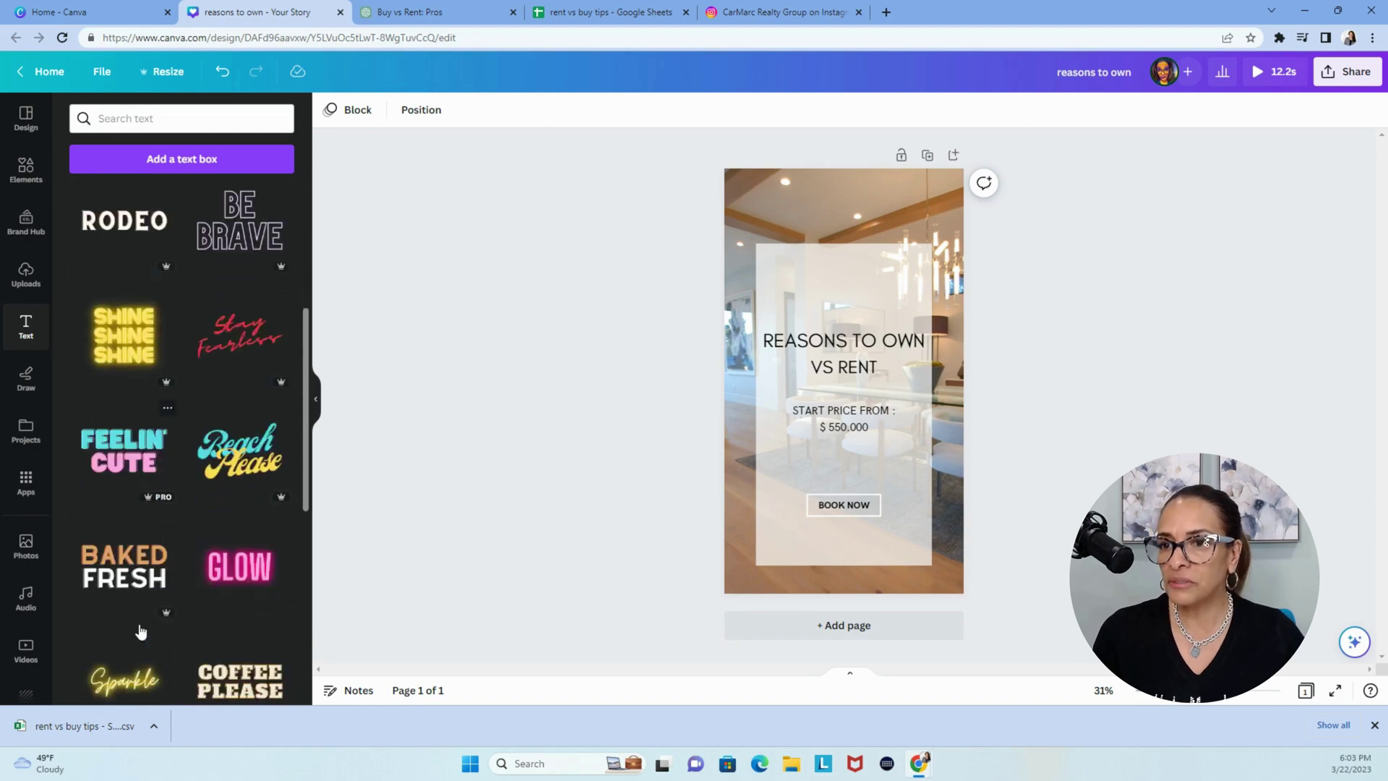
{"action": "scroll", "coordinate": [141, 632], "scroll_direction": "up", "scroll_amount": 5}
{"action": "left_click", "coordinate": [157, 230]}
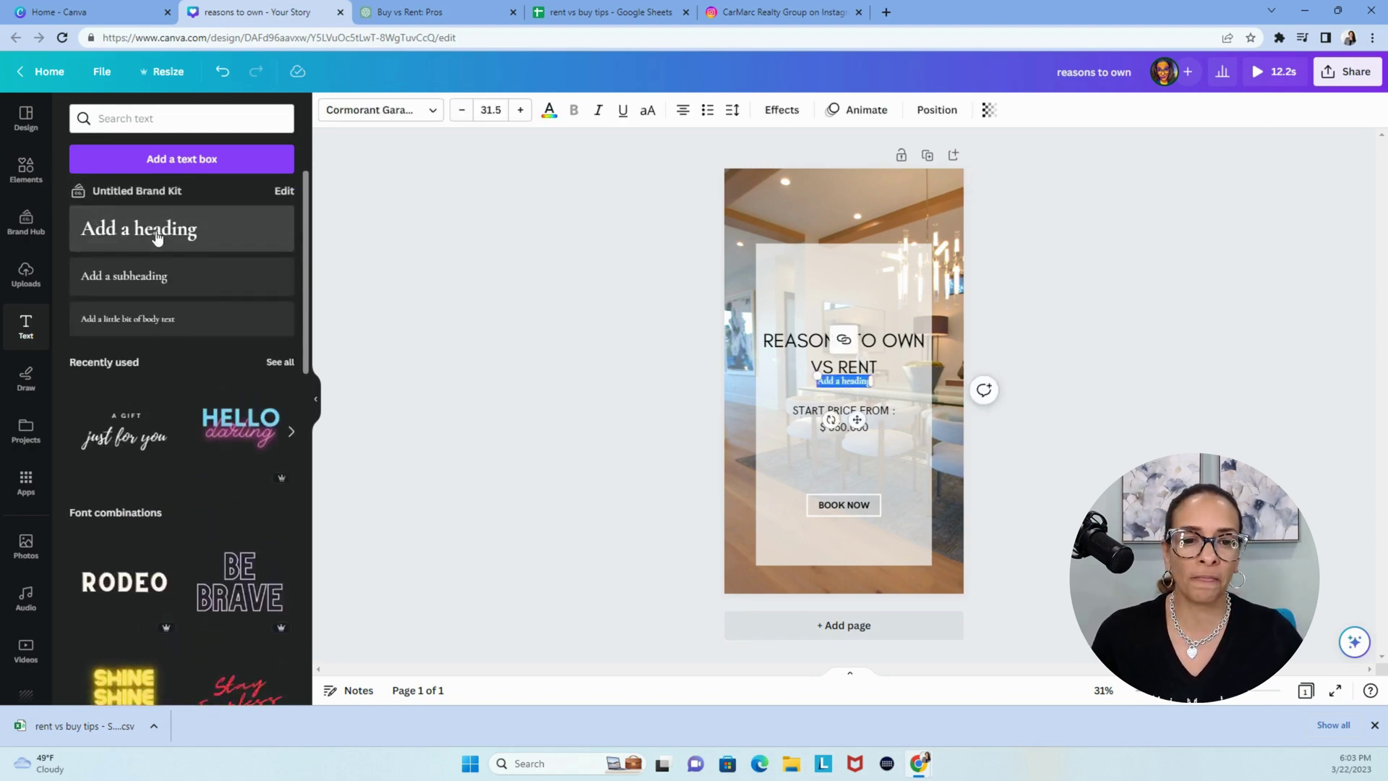
{"action": "left_click_drag", "start_coordinate": [857, 419], "coordinate": [853, 325]}
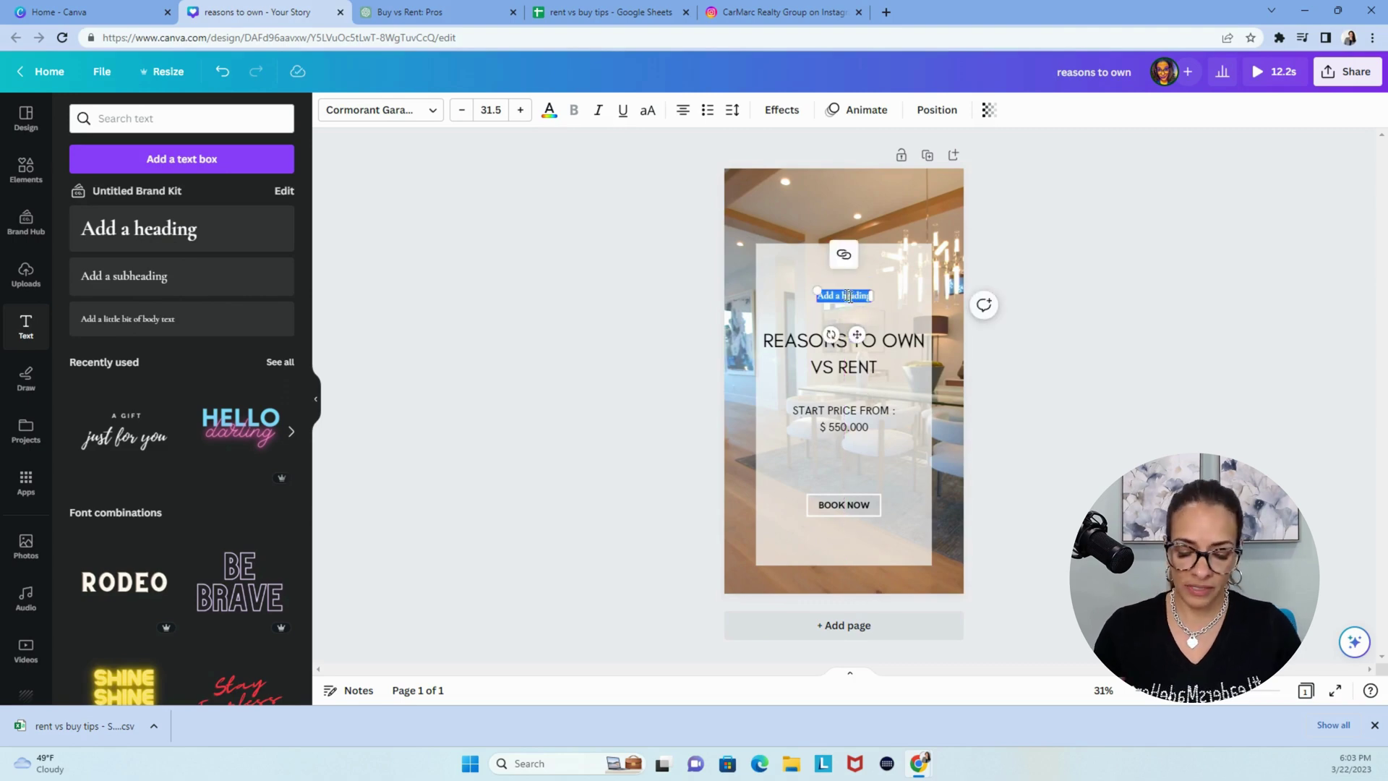
{"action": "type", "text": "Buy"}
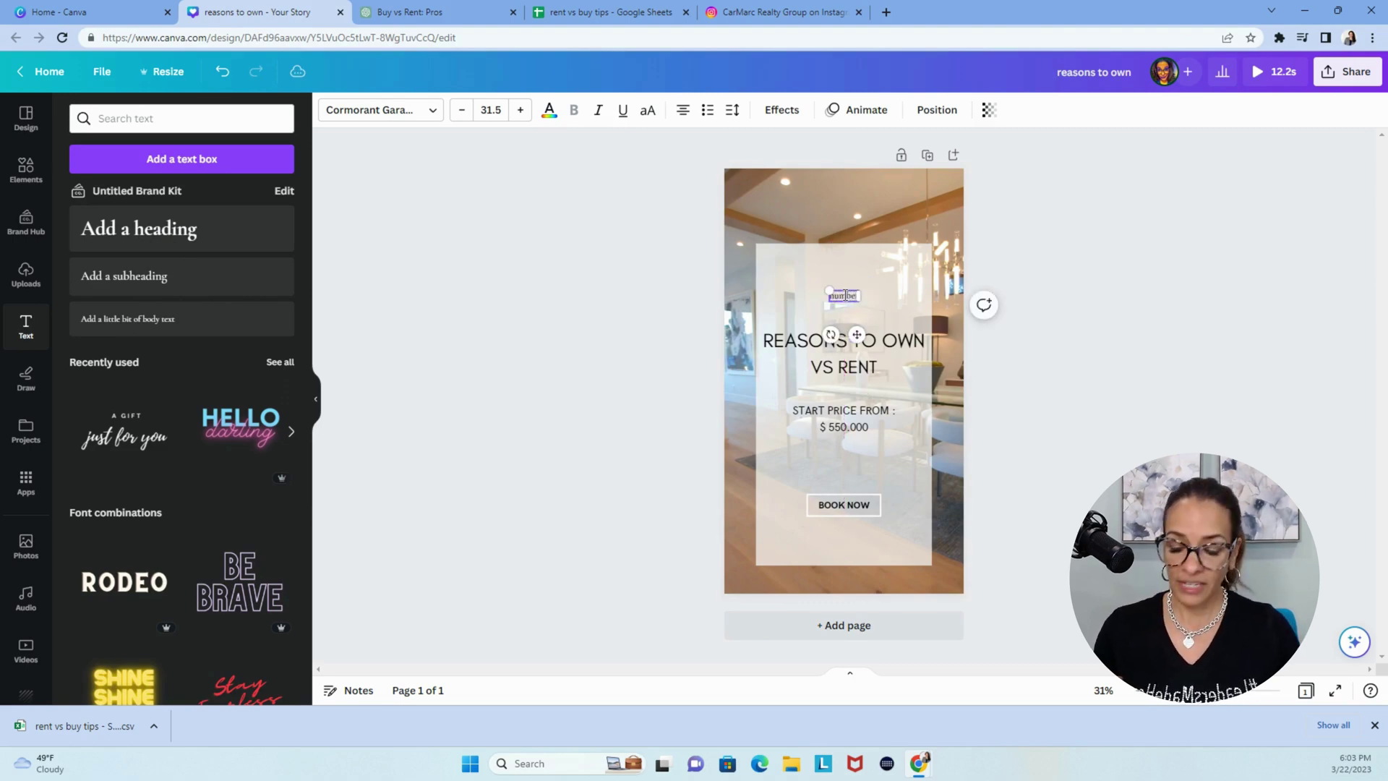
Set the 'number' heading to size 150 and place it above REASONS TO OWN.
{"action": "double_click", "coordinate": [845, 295]}
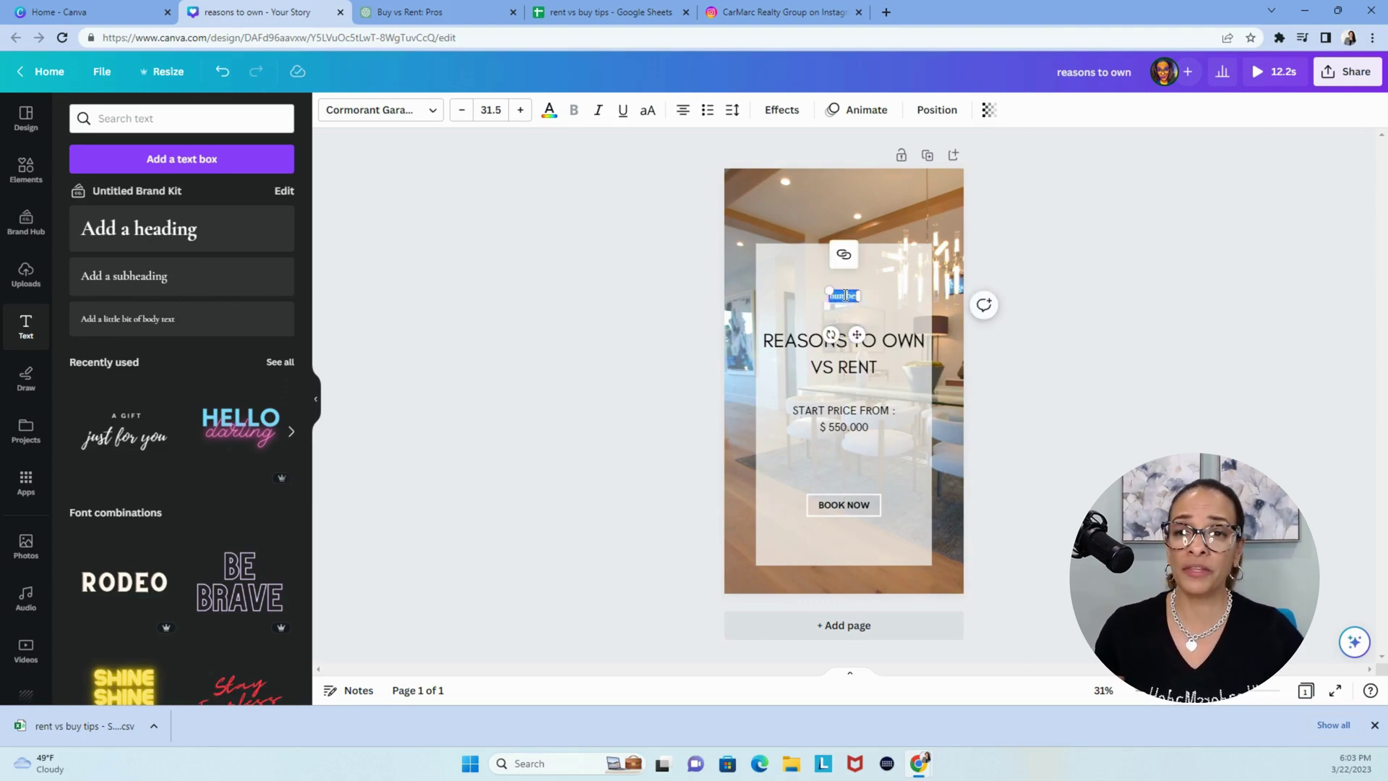
{"action": "left_click", "coordinate": [486, 107]}
{"action": "key", "text": "Return"}
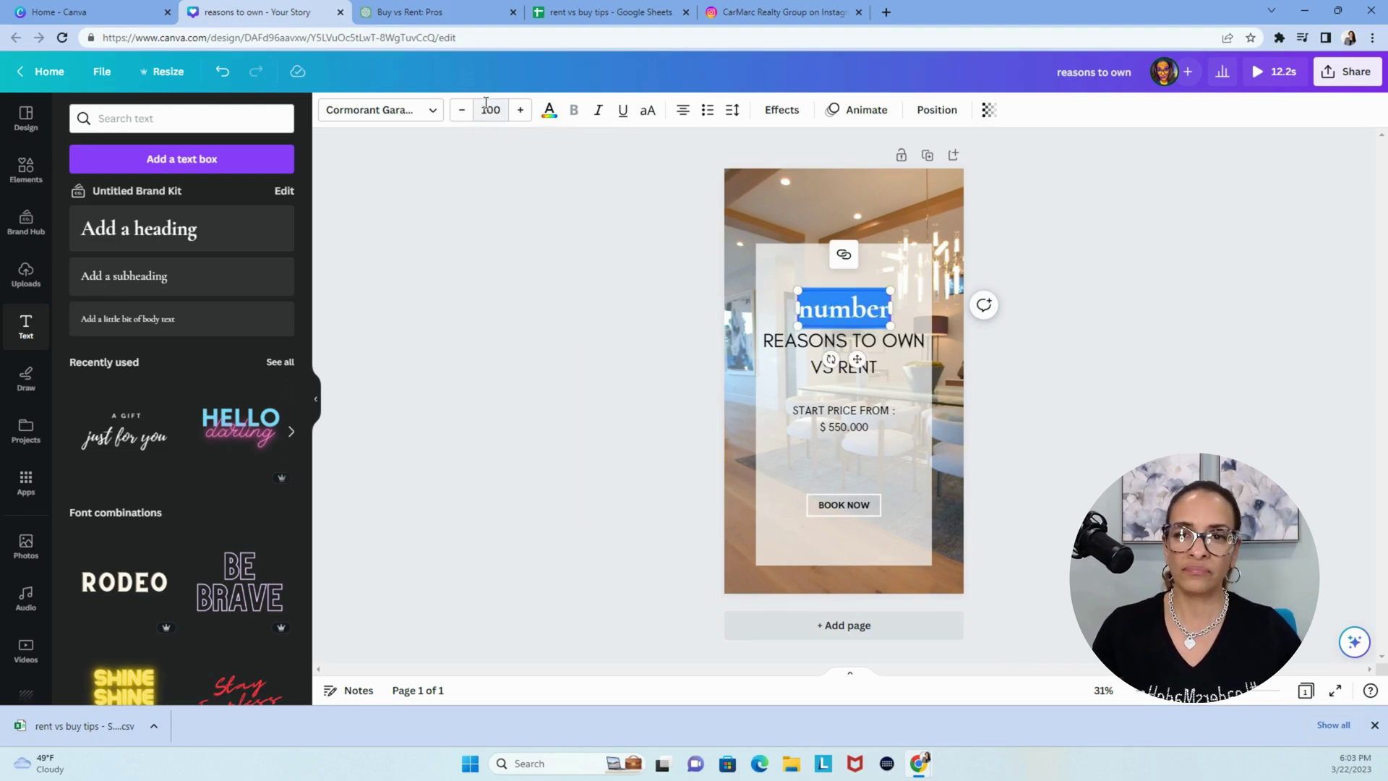
{"action": "left_click", "coordinate": [486, 102]}
{"action": "key", "text": "Return"}
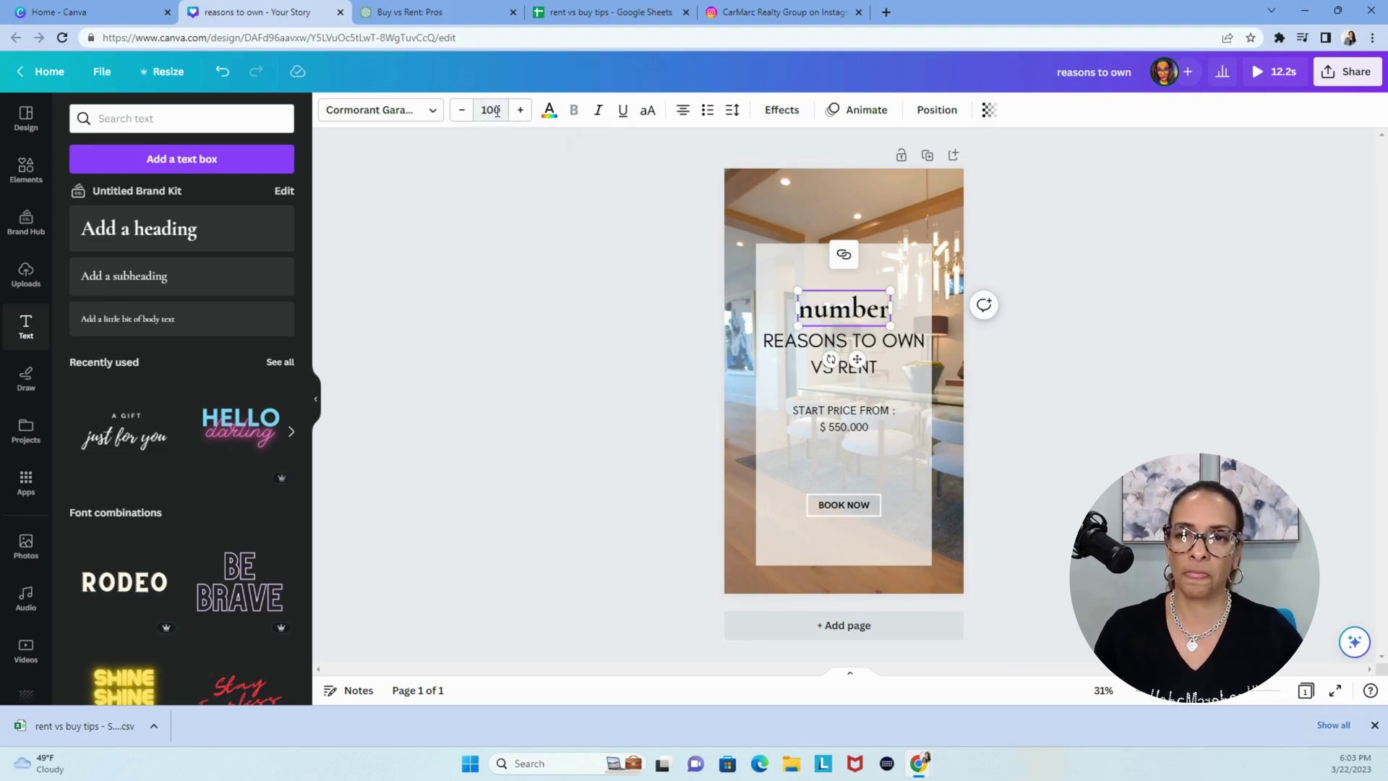
{"action": "left_click", "coordinate": [498, 112]}
{"action": "left_click", "coordinate": [498, 112]}
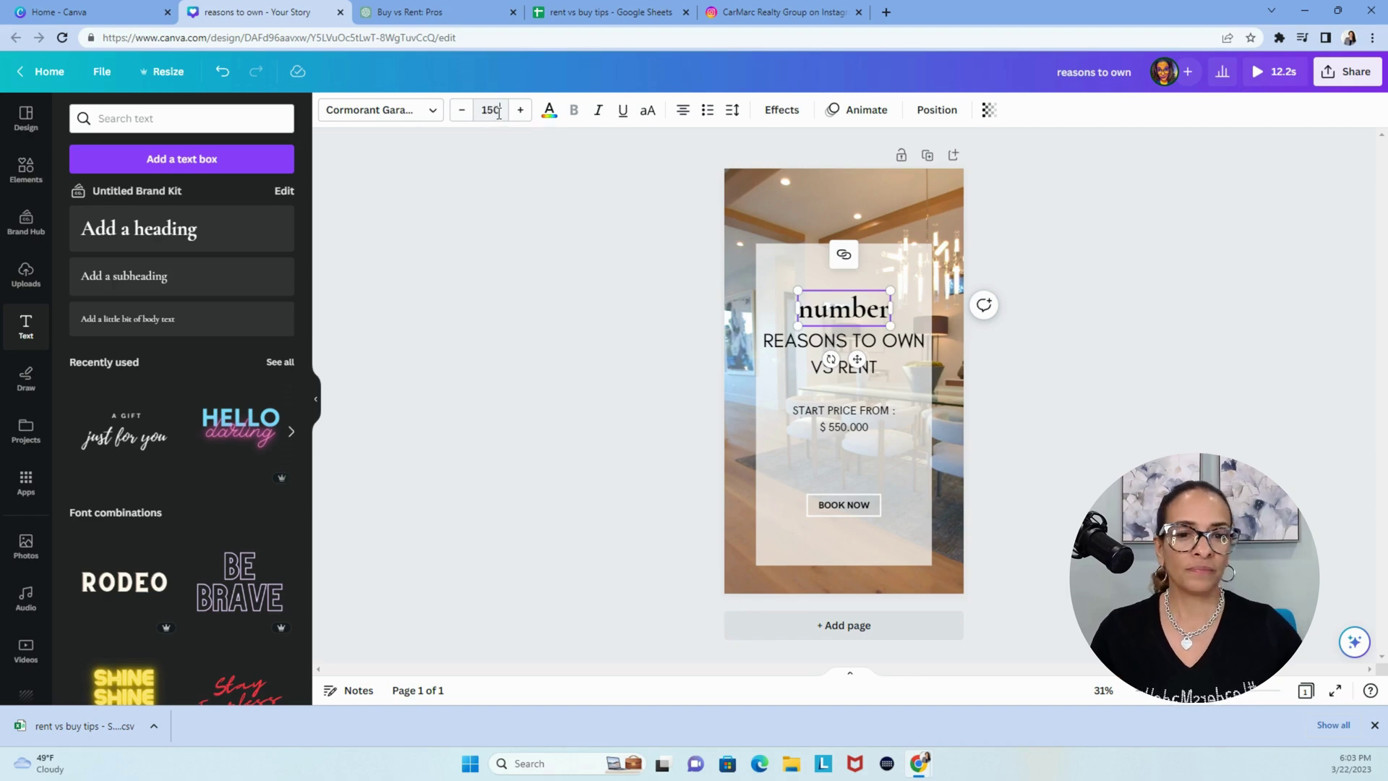
{"action": "key", "text": "Return"}
{"action": "left_click_drag", "start_coordinate": [843, 288], "coordinate": [845, 258]}
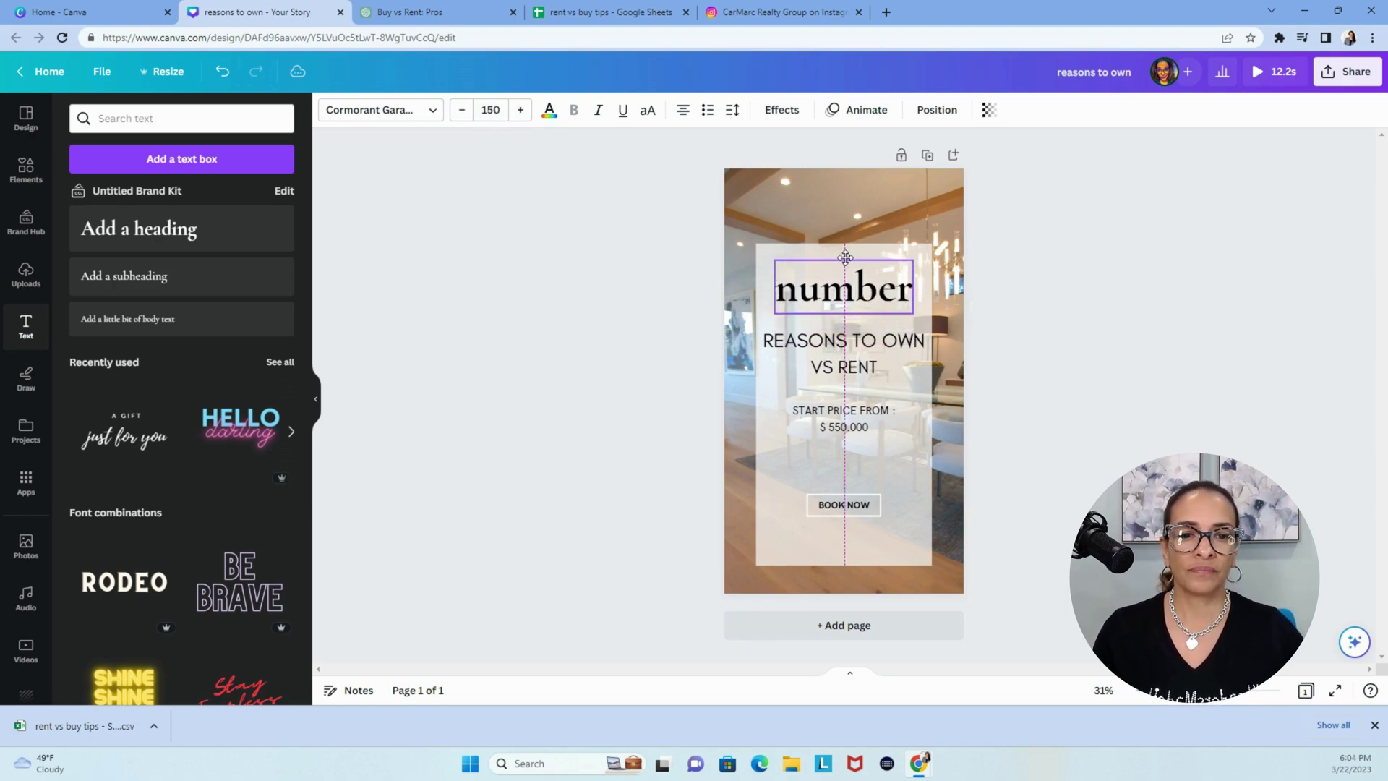
Nudge the REASONS TO OWN VS RENT heading up and delete the BOOK NOW button.
{"action": "left_click", "coordinate": [1034, 391]}
{"action": "mouse_move", "coordinate": [888, 347]}
{"action": "left_mouse_down"}
{"action": "mouse_move", "coordinate": [906, 279]}
{"action": "mouse_move", "coordinate": [882, 354]}
{"action": "left_mouse_up"}
{"action": "left_click", "coordinate": [906, 294]}
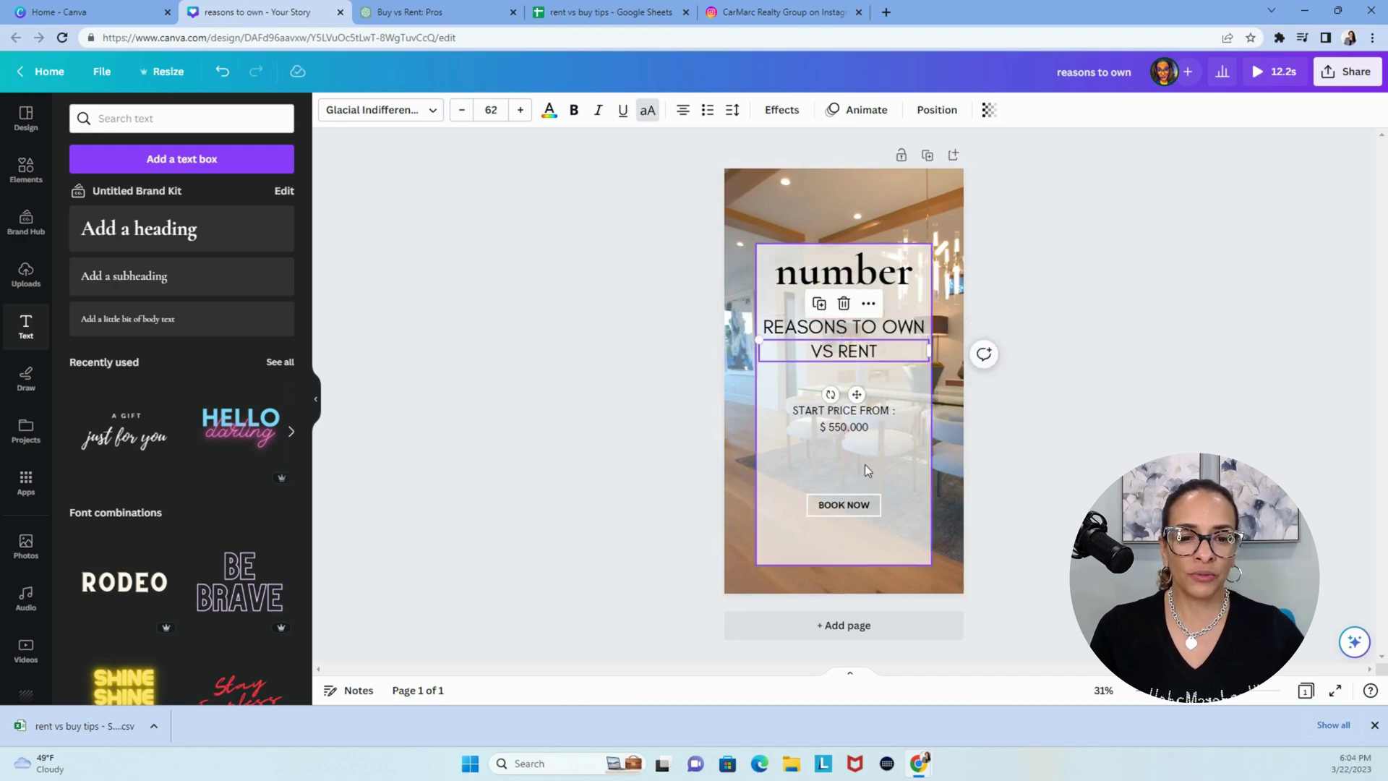
{"action": "left_click", "coordinate": [851, 508]}
{"action": "key", "text": "Delete"}
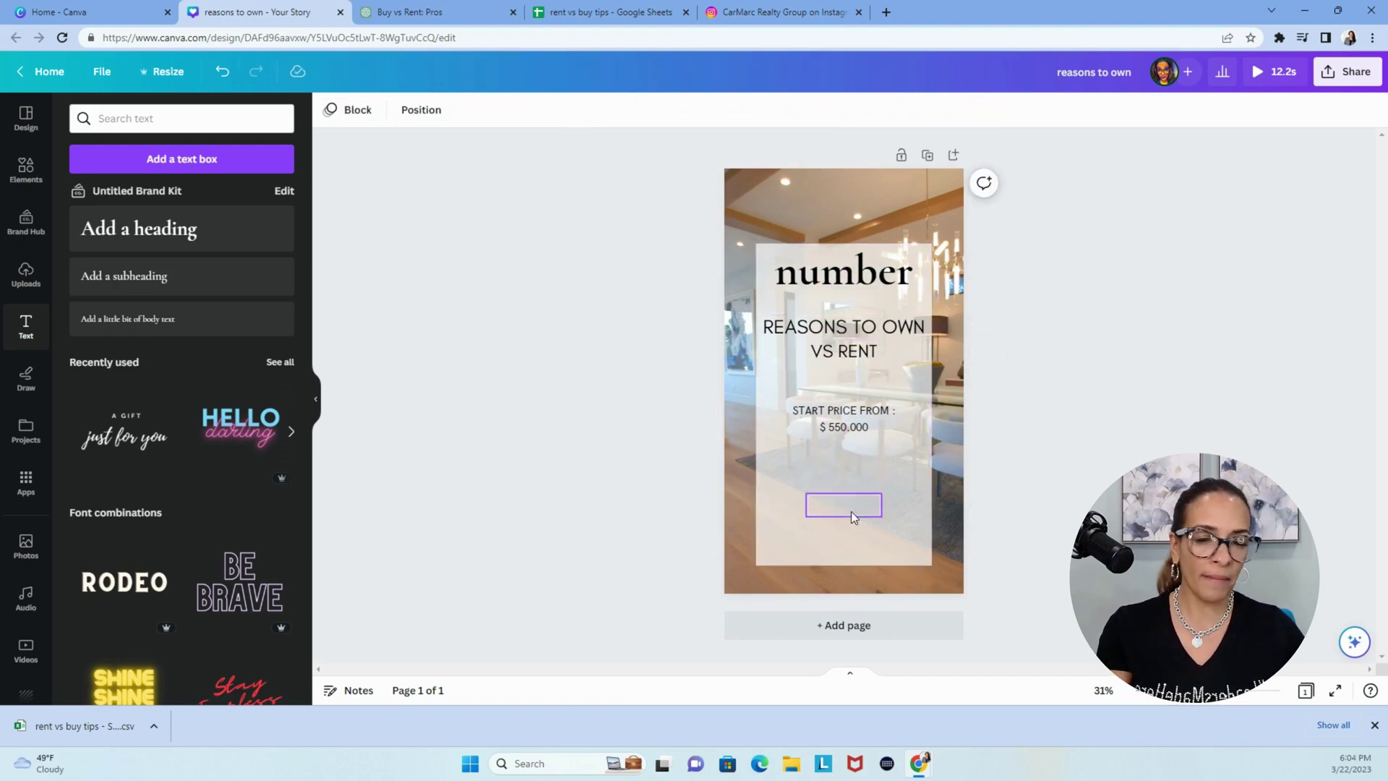
{"action": "key", "text": "Delete"}
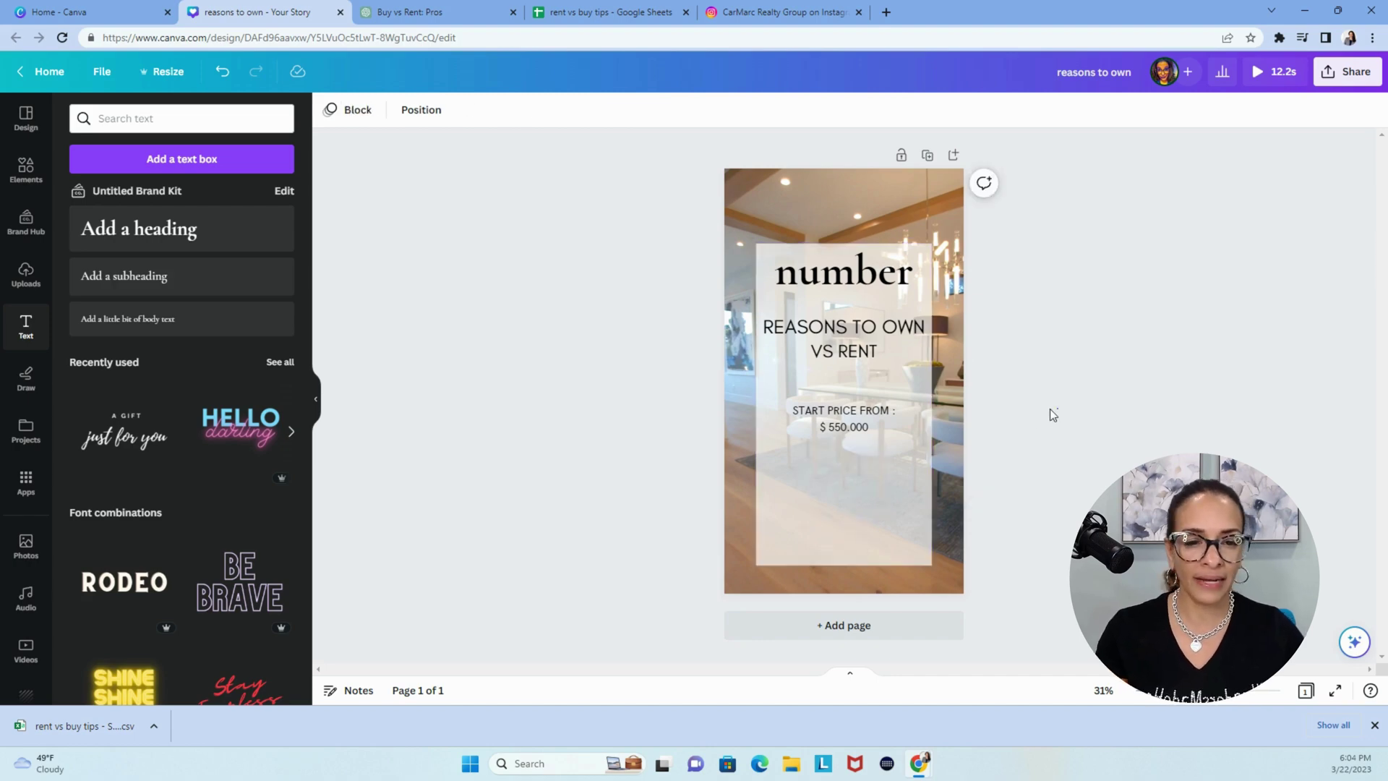
Switch the START PRICE FROM label to lowercase.
{"action": "left_click", "coordinate": [847, 413]}
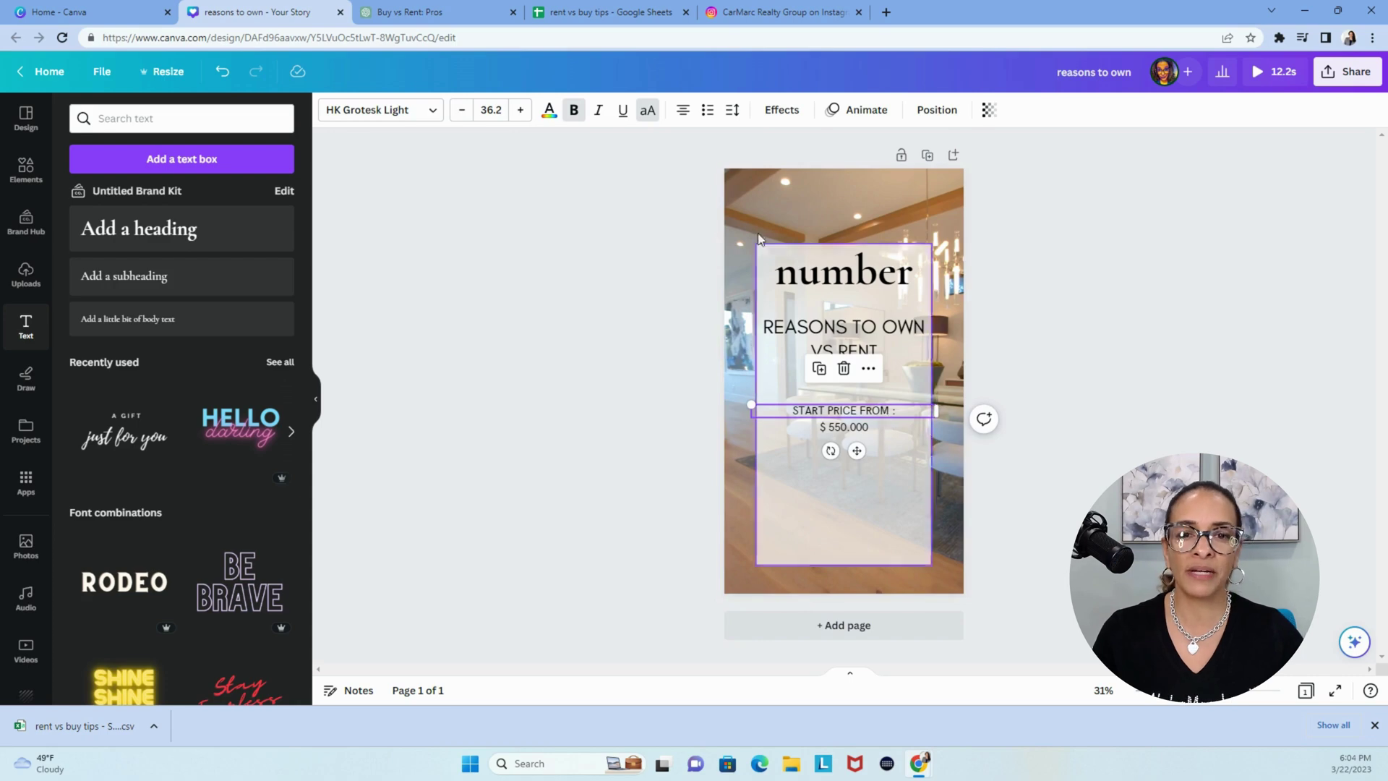
{"action": "left_click", "coordinate": [648, 111]}
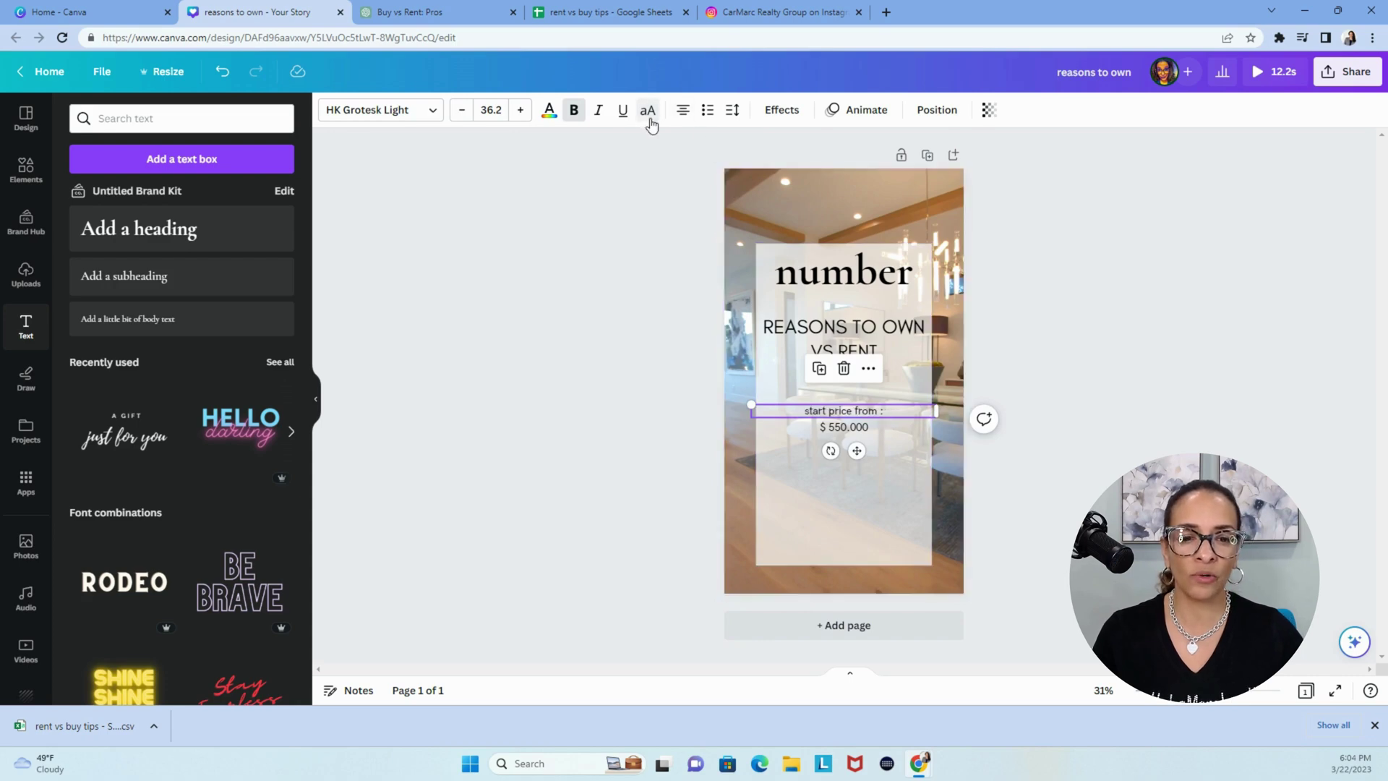
{"action": "left_click", "coordinate": [847, 428]}
{"action": "left_click", "coordinate": [784, 480]}
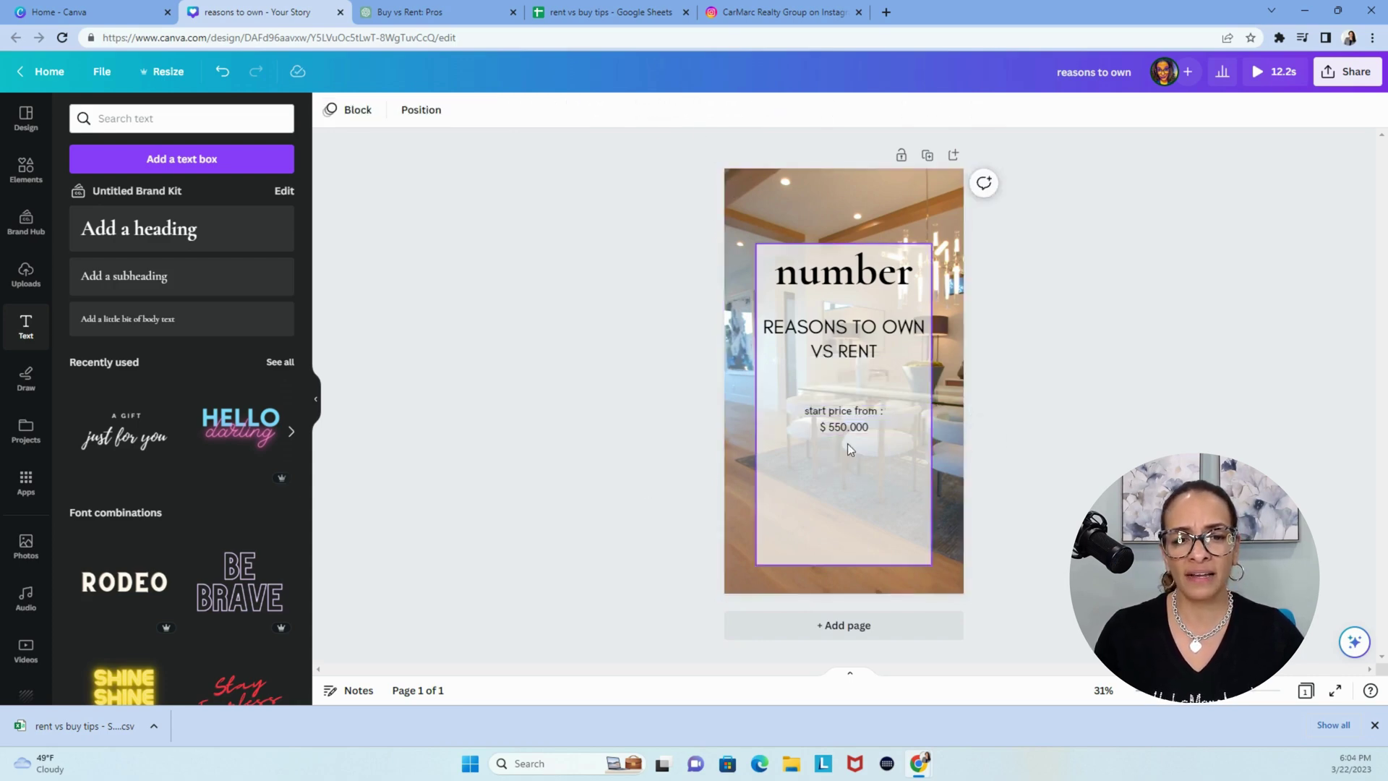
{"action": "left_click", "coordinate": [851, 343]}
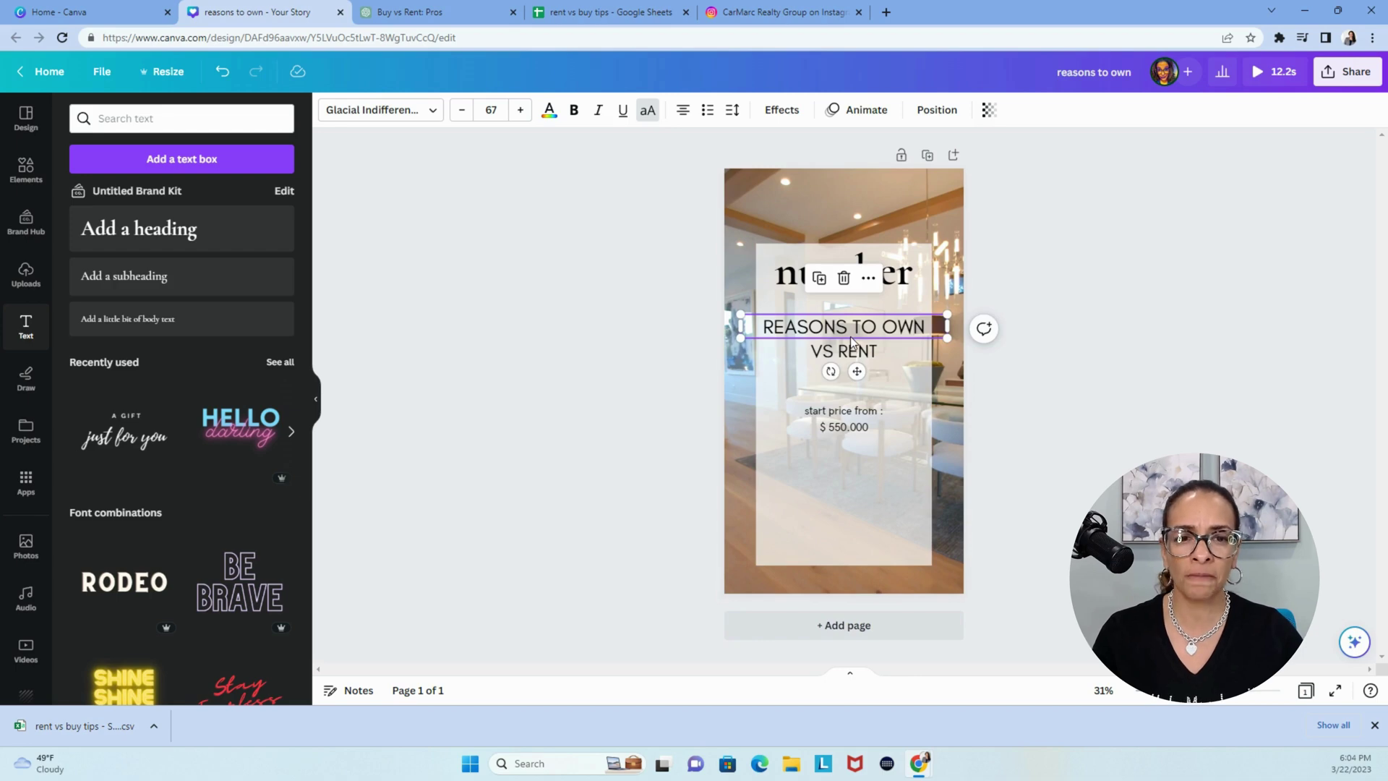
Apply Glacial Indifference to the number, start price label and $ 550.000 price texts.
{"action": "left_click", "coordinate": [791, 288]}
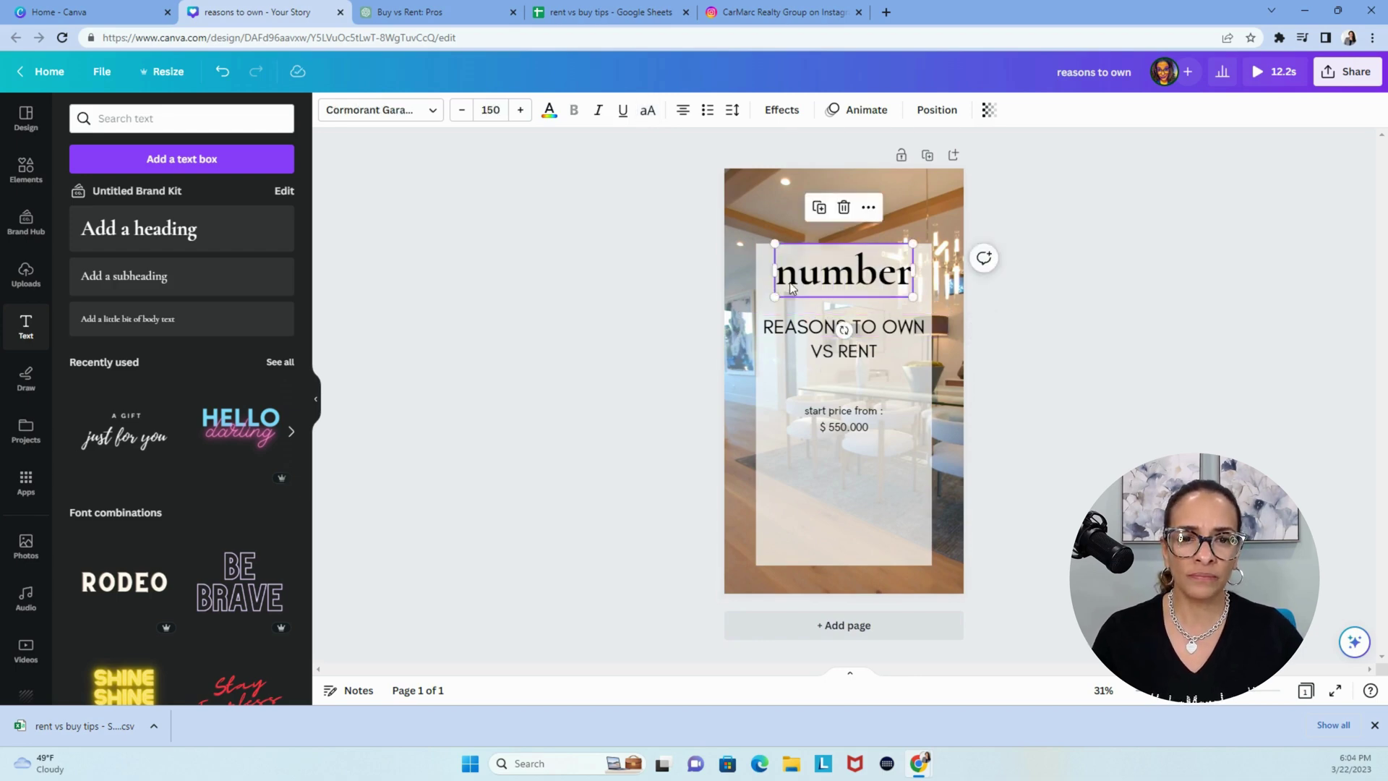
{"action": "left_click", "coordinate": [414, 112]}
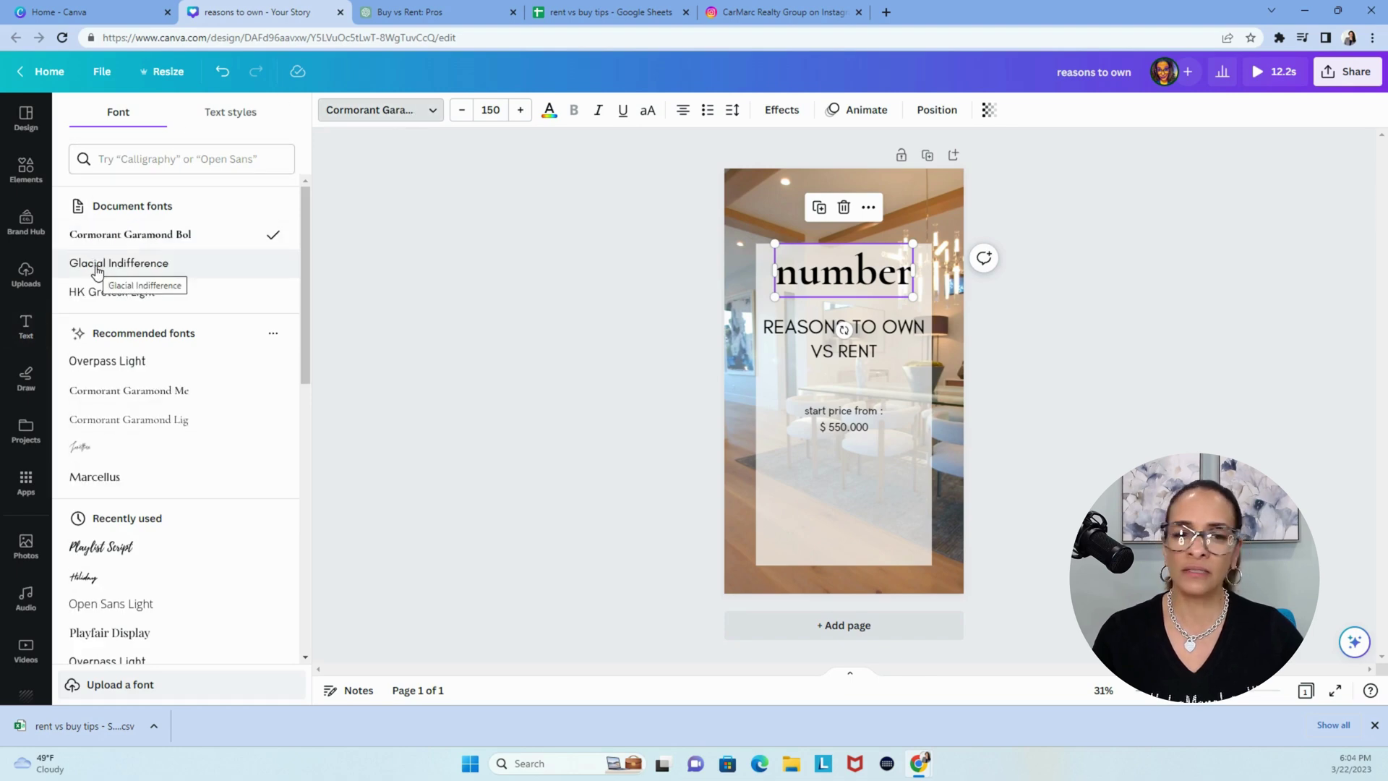
{"action": "left_click", "coordinate": [96, 267]}
{"action": "left_click", "coordinate": [849, 413]}
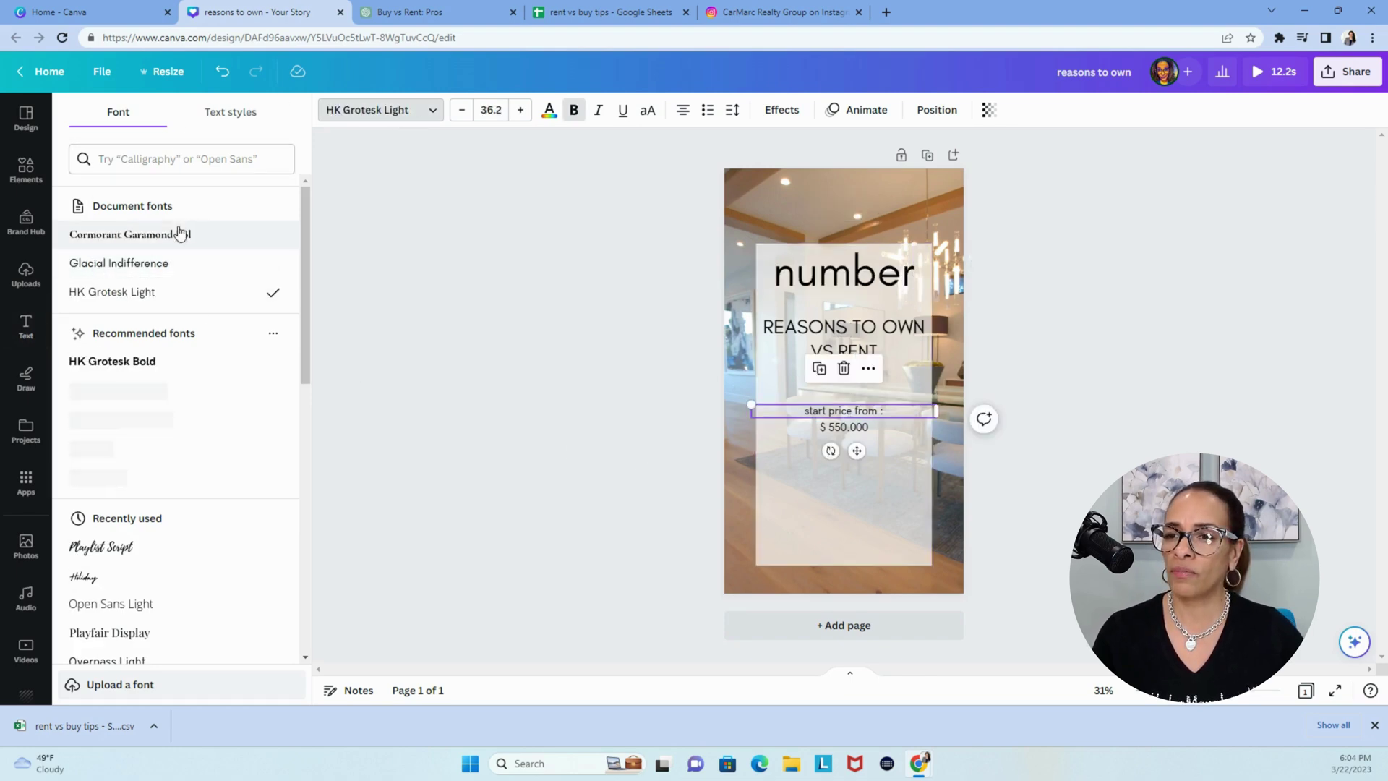
{"action": "left_click", "coordinate": [164, 265]}
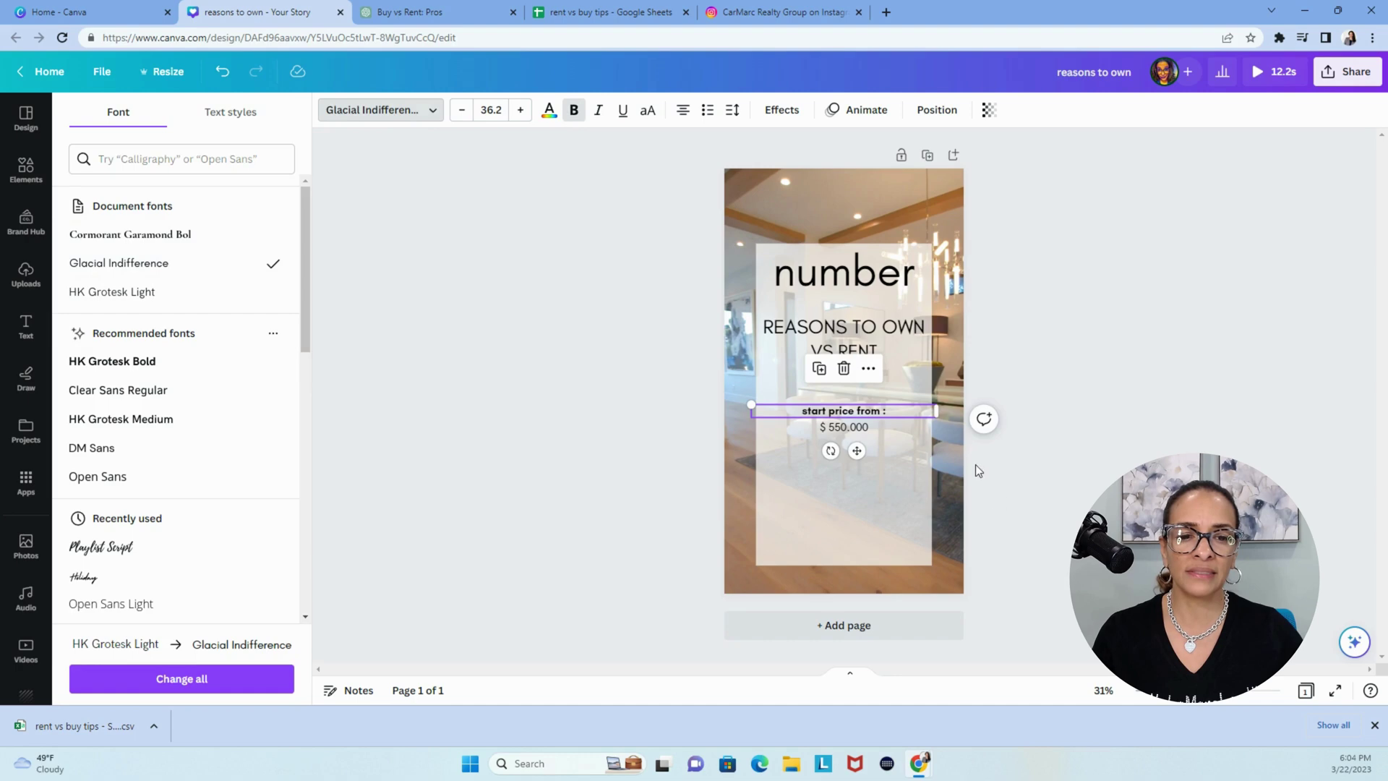
{"action": "left_click", "coordinate": [883, 428]}
{"action": "left_click", "coordinate": [117, 263]}
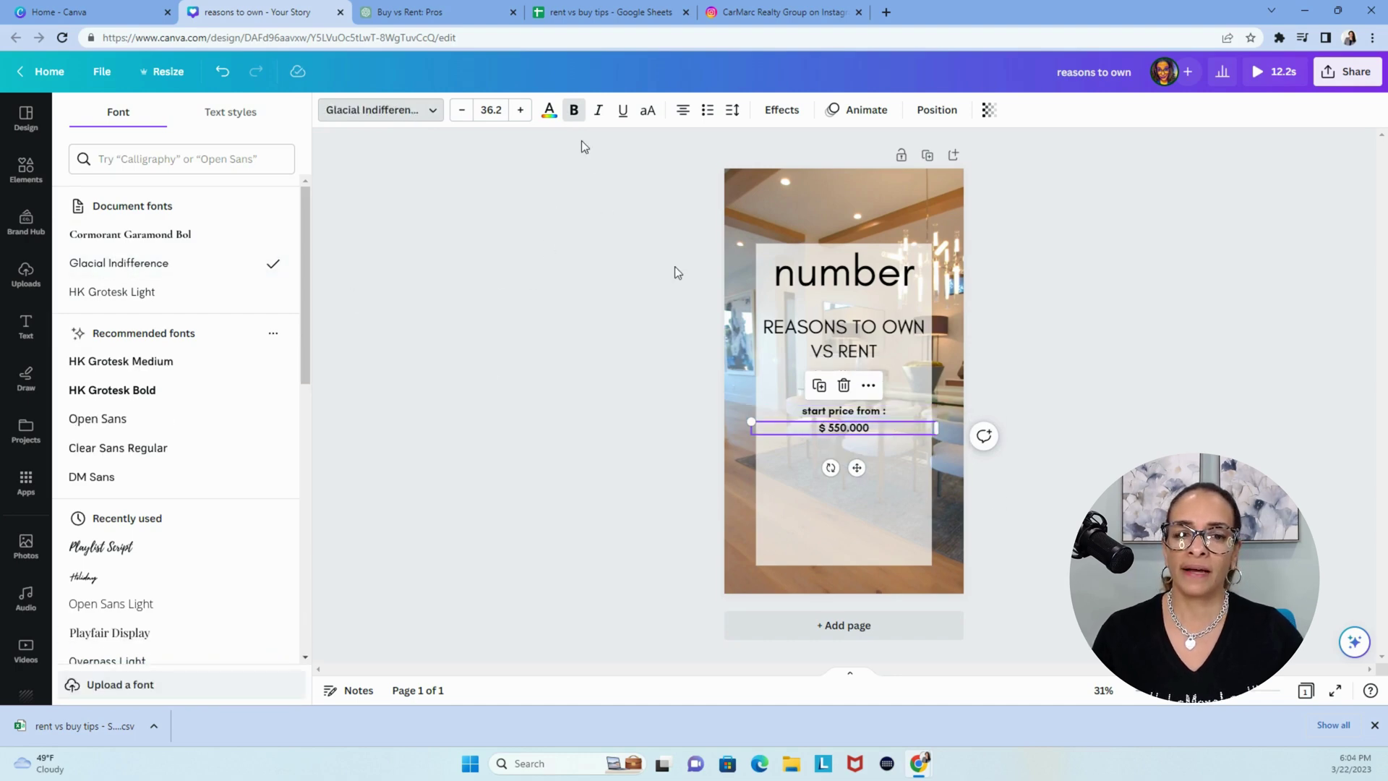
Move the start price label up slightly, then bring up the rent vs buy tips spreadsheet.
{"action": "left_click", "coordinate": [552, 410]}
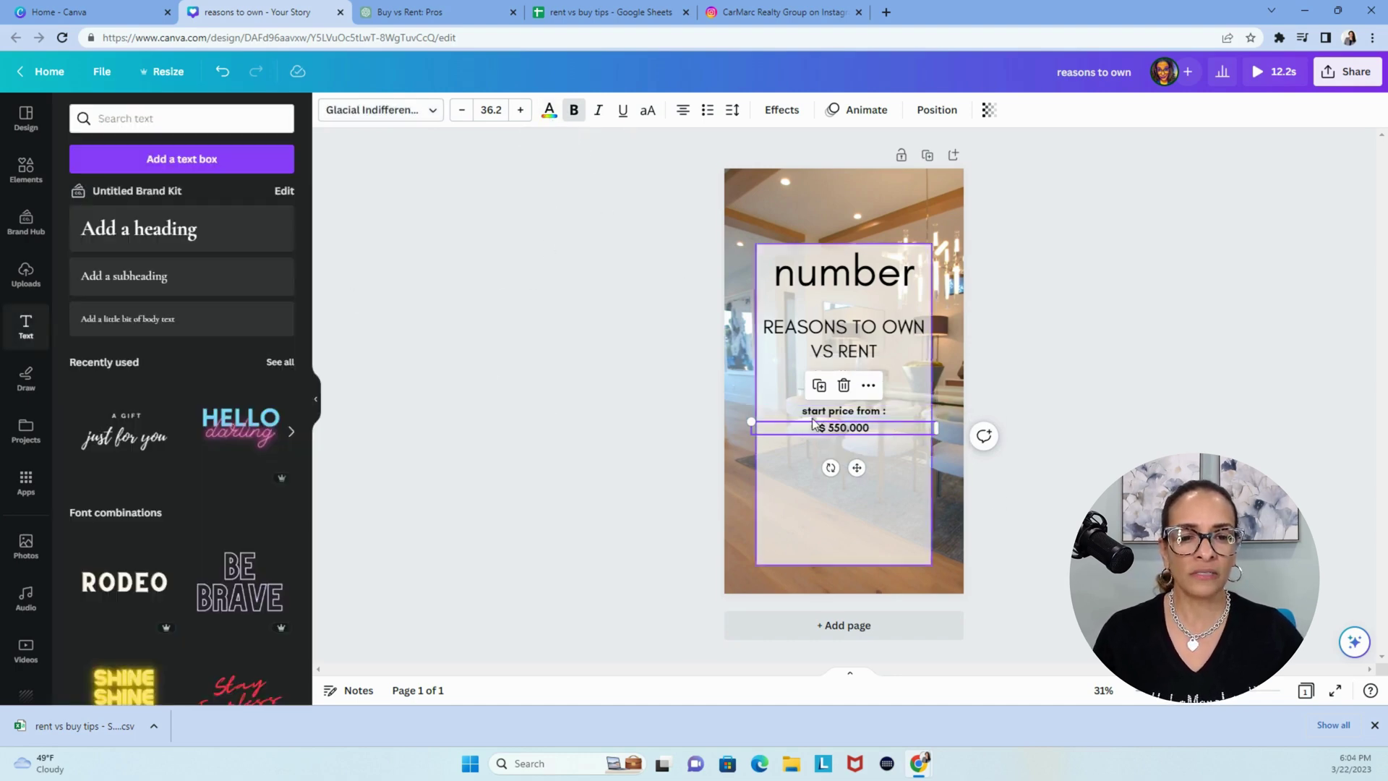
{"action": "left_click_drag", "start_coordinate": [824, 417], "coordinate": [823, 390]}
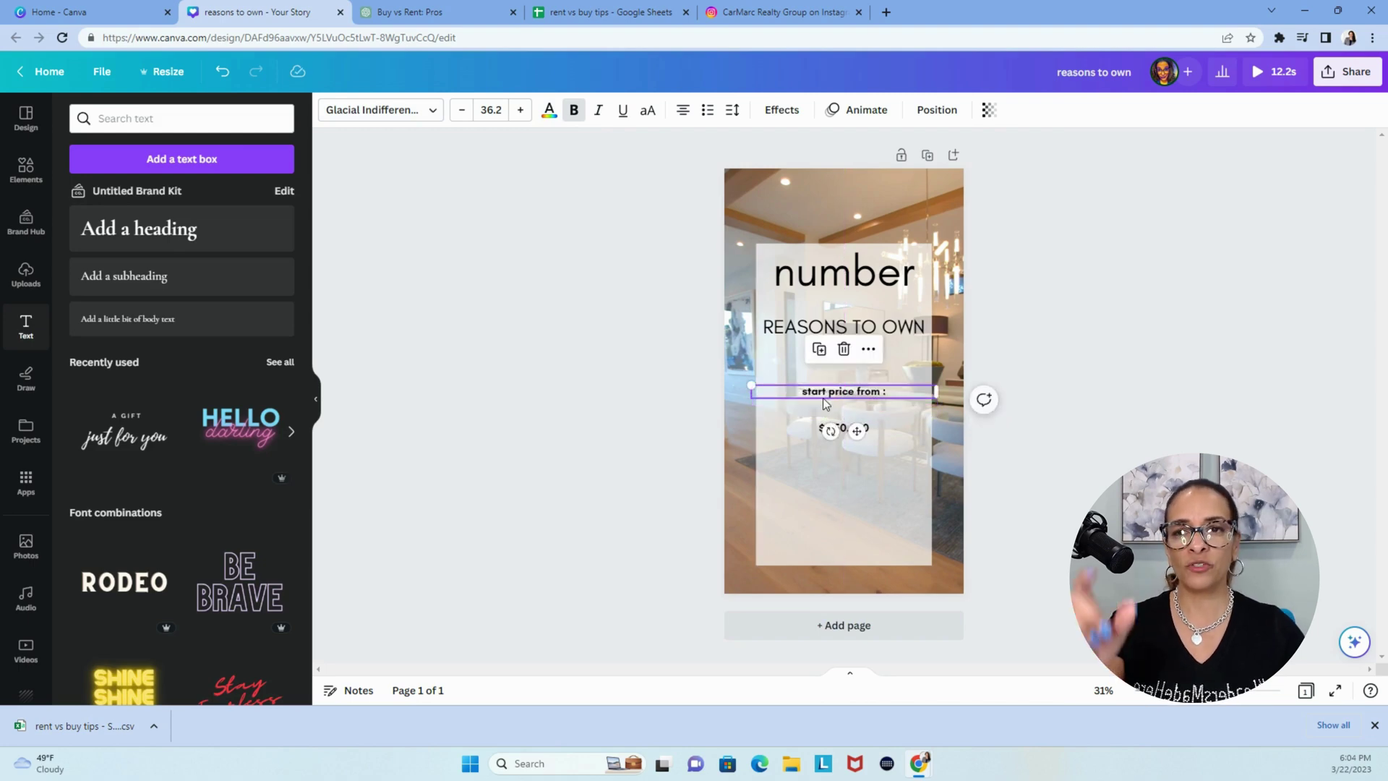
{"action": "left_click", "coordinate": [626, 16]}
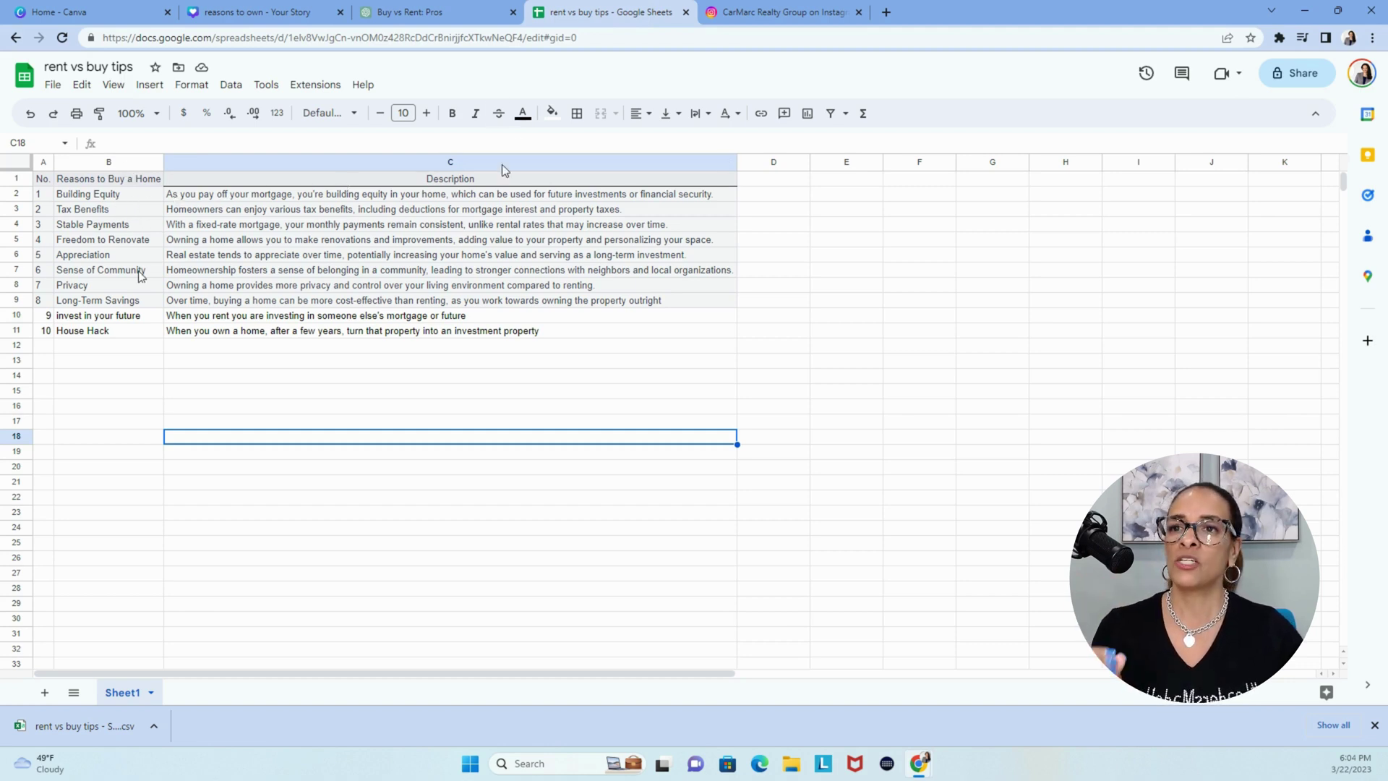
Change the start price label to 'Reasons to buy' and the $ 550,000 price to 'Reason'.
{"action": "left_click", "coordinate": [247, 18]}
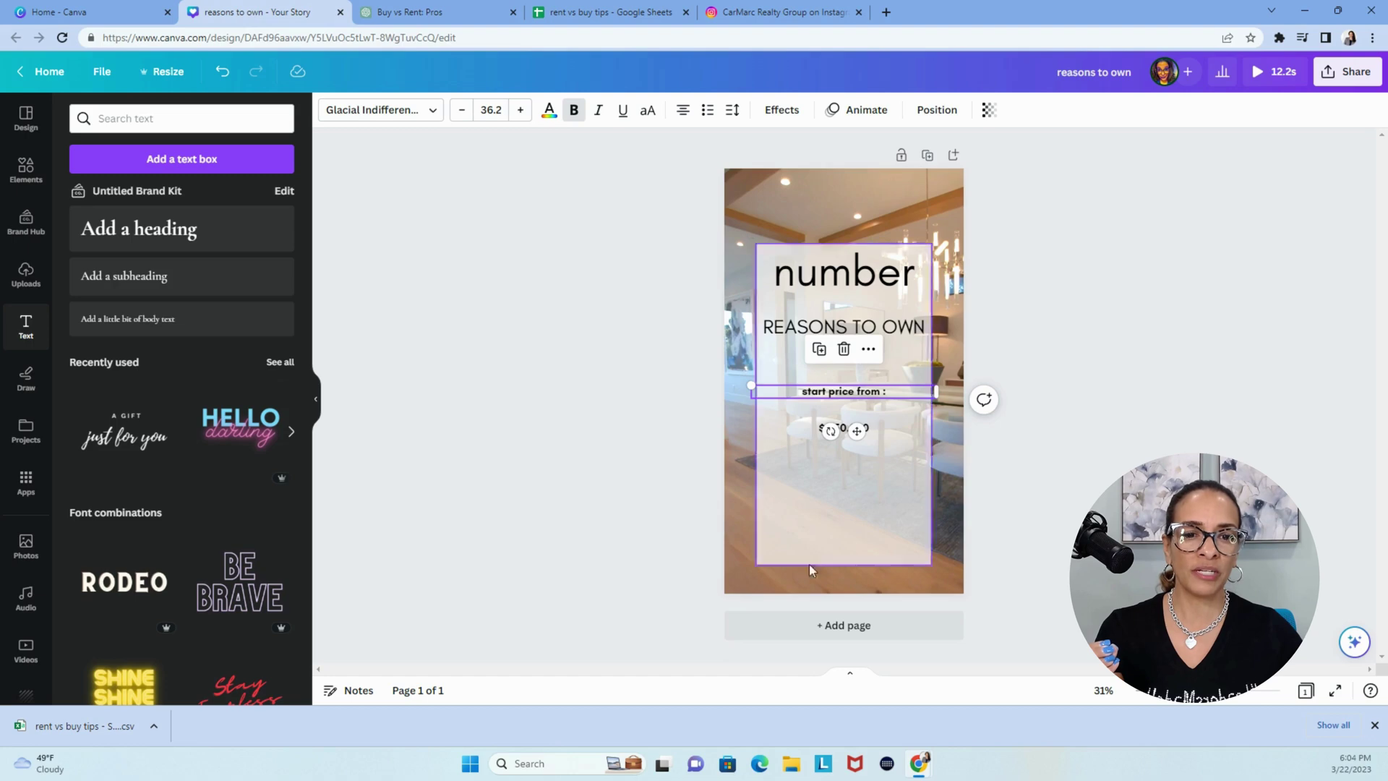
{"action": "left_click", "coordinate": [837, 391]}
{"action": "type", "text": "RE"}
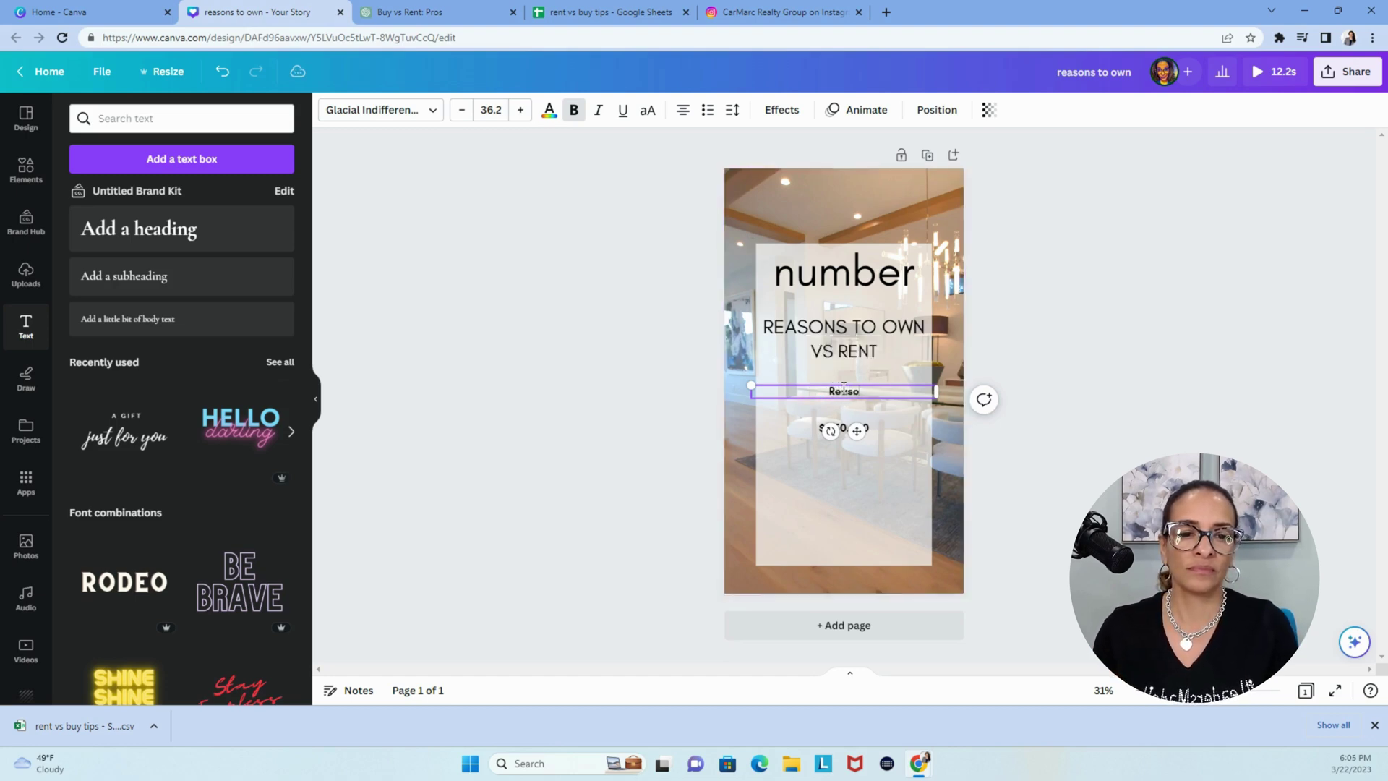
{"action": "type", "text": "asons to buy"}
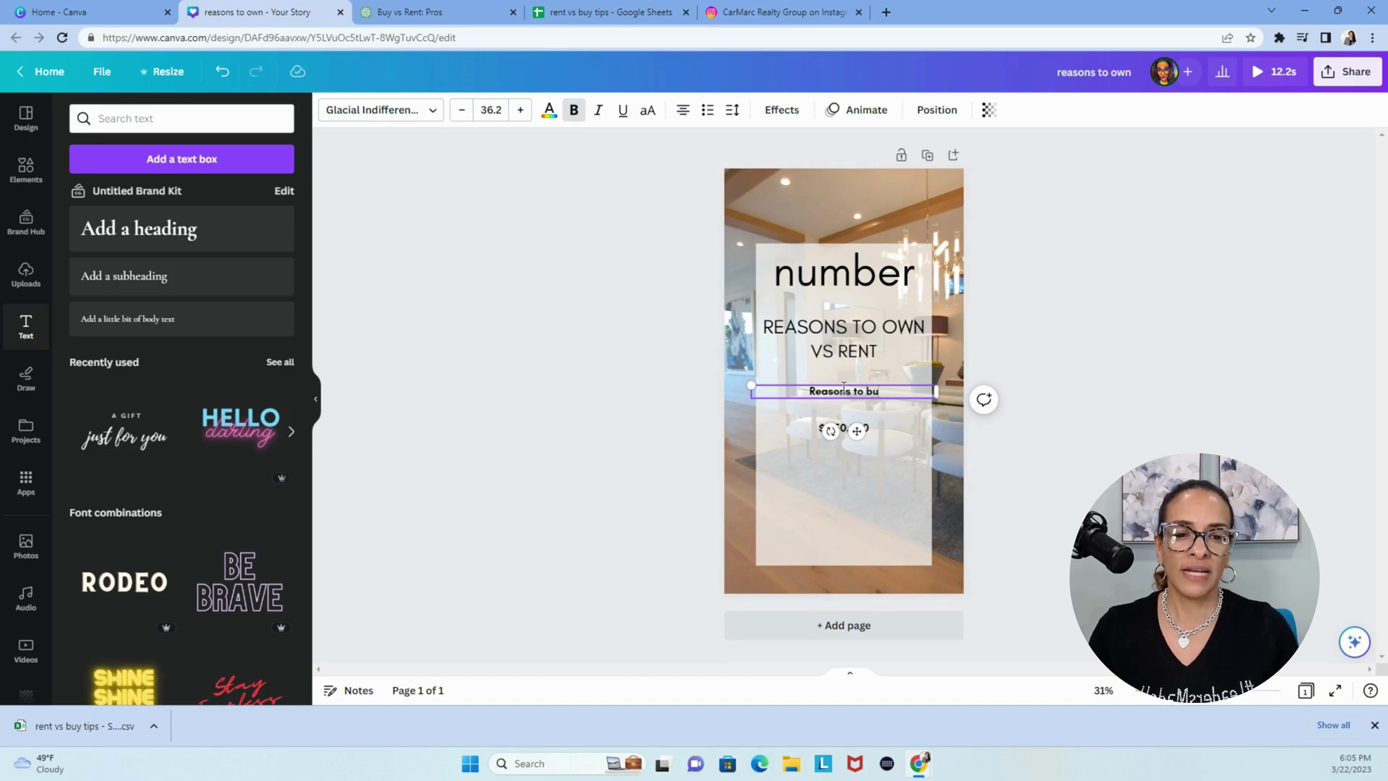
{"action": "left_click", "coordinate": [1022, 435]}
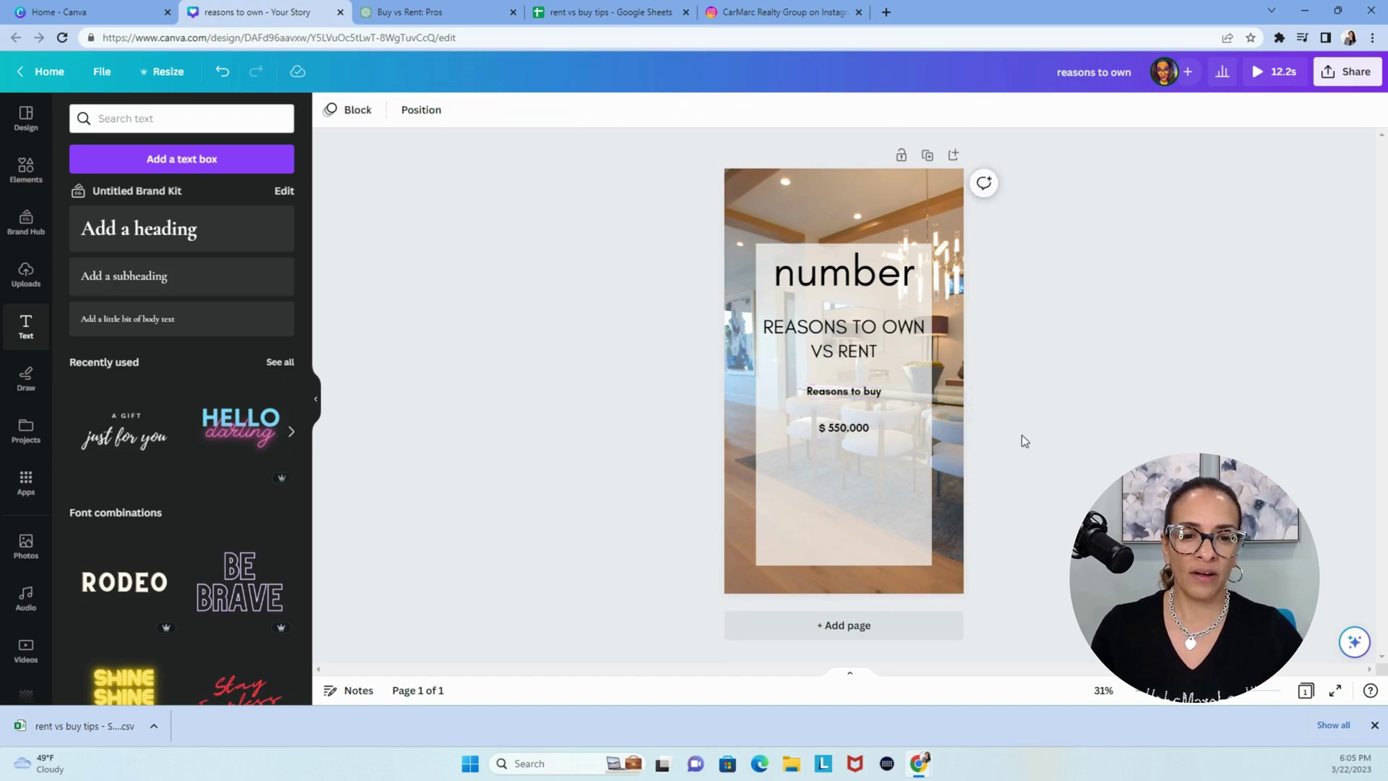
{"action": "double_click", "coordinate": [848, 427]}
{"action": "type", "text": "Reason"}
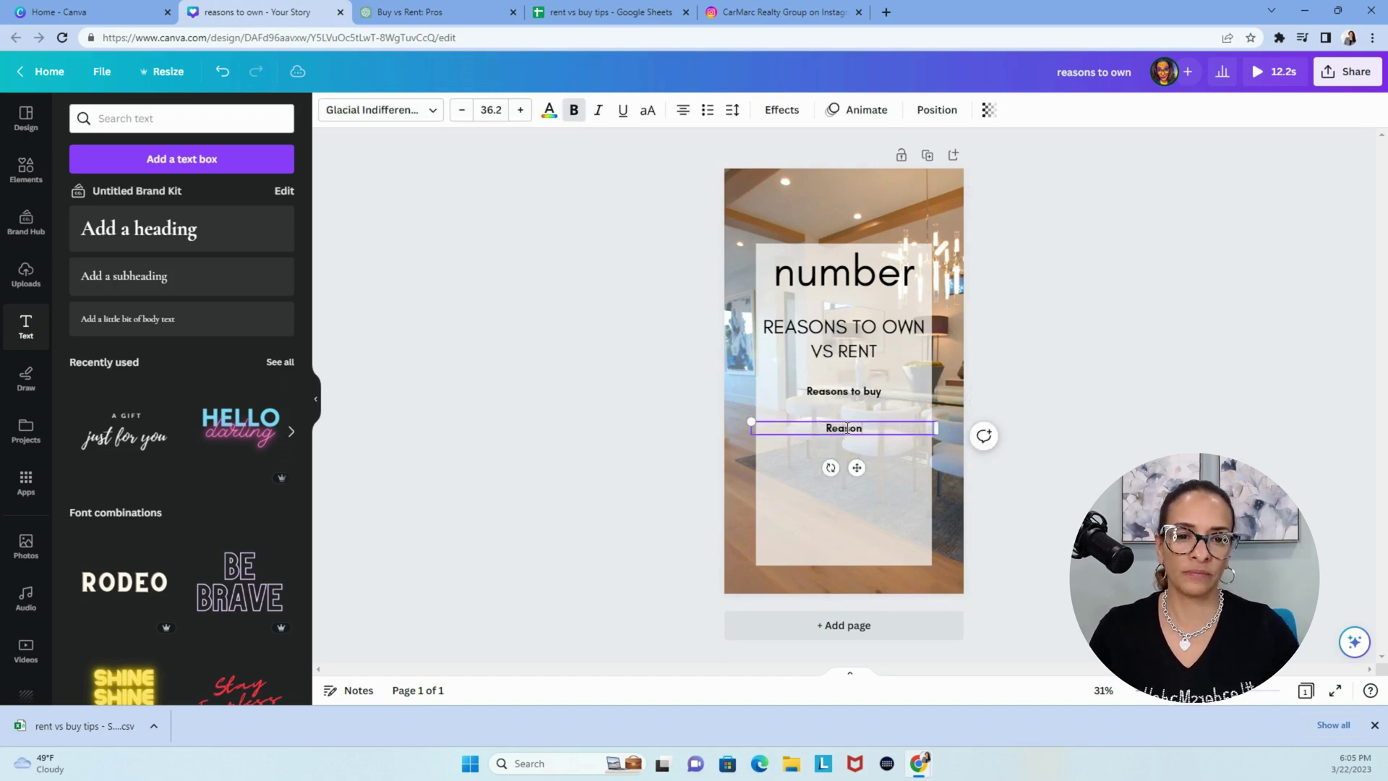
{"action": "left_click", "coordinate": [1095, 406]}
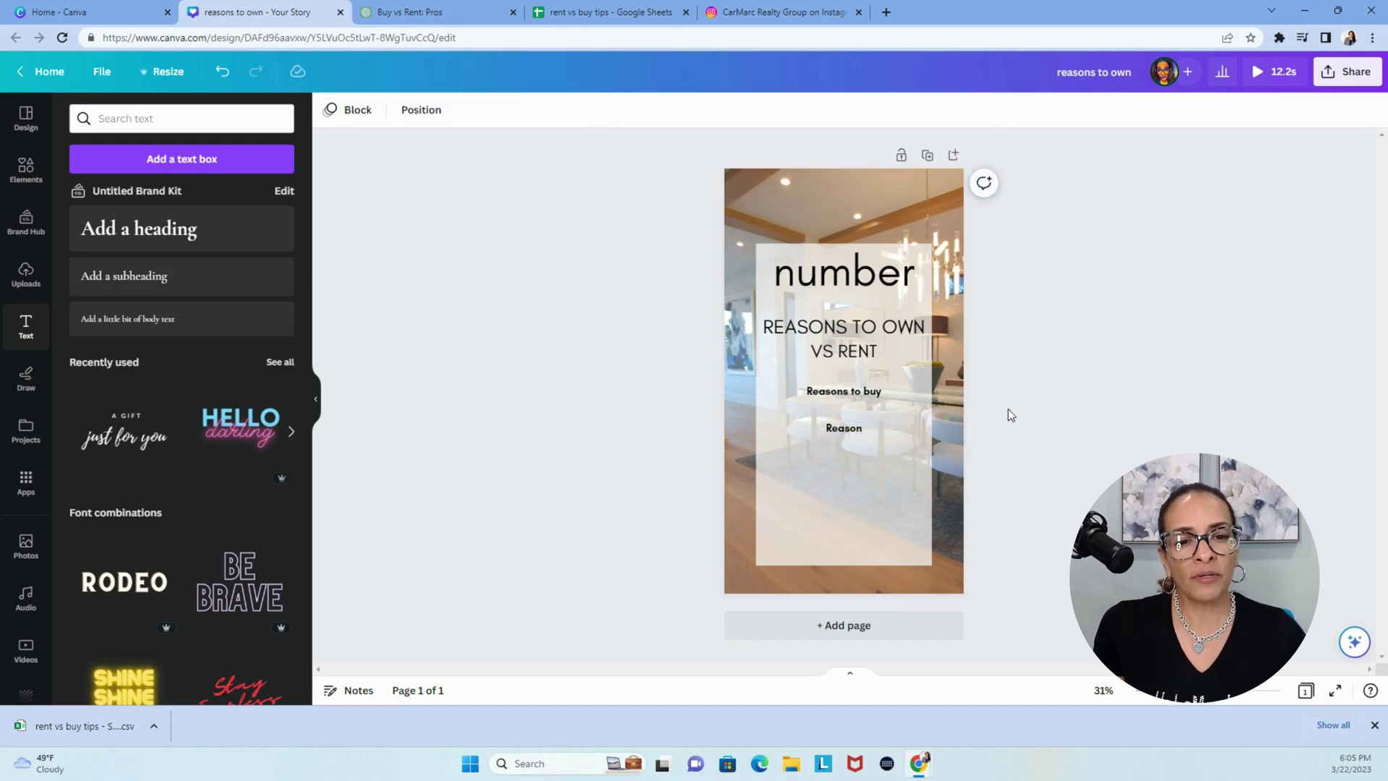
Move OWN to the second line so the heading reads REASONS TO / OWN VS RENT.
{"action": "left_click", "coordinate": [886, 330]}
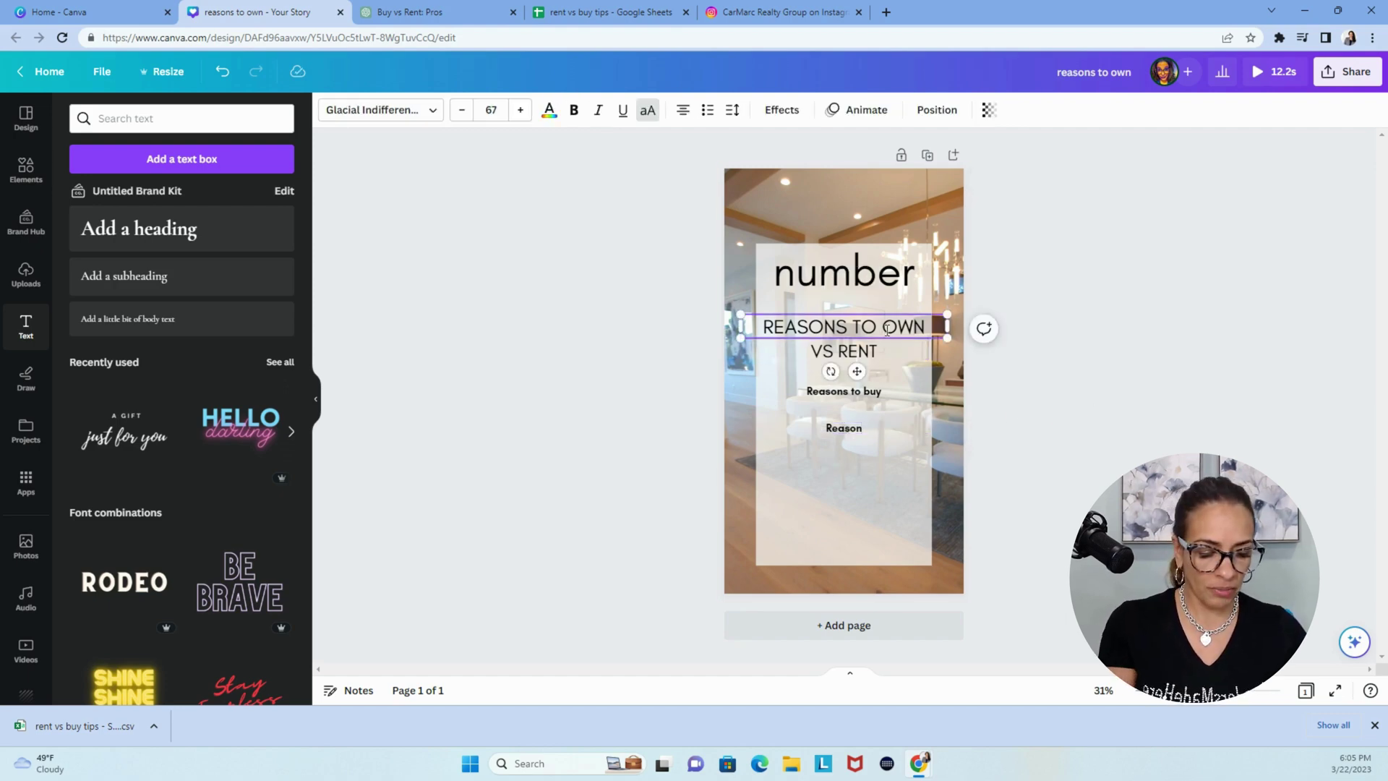
{"action": "left_click_drag", "start_coordinate": [883, 329], "coordinate": [925, 329]}
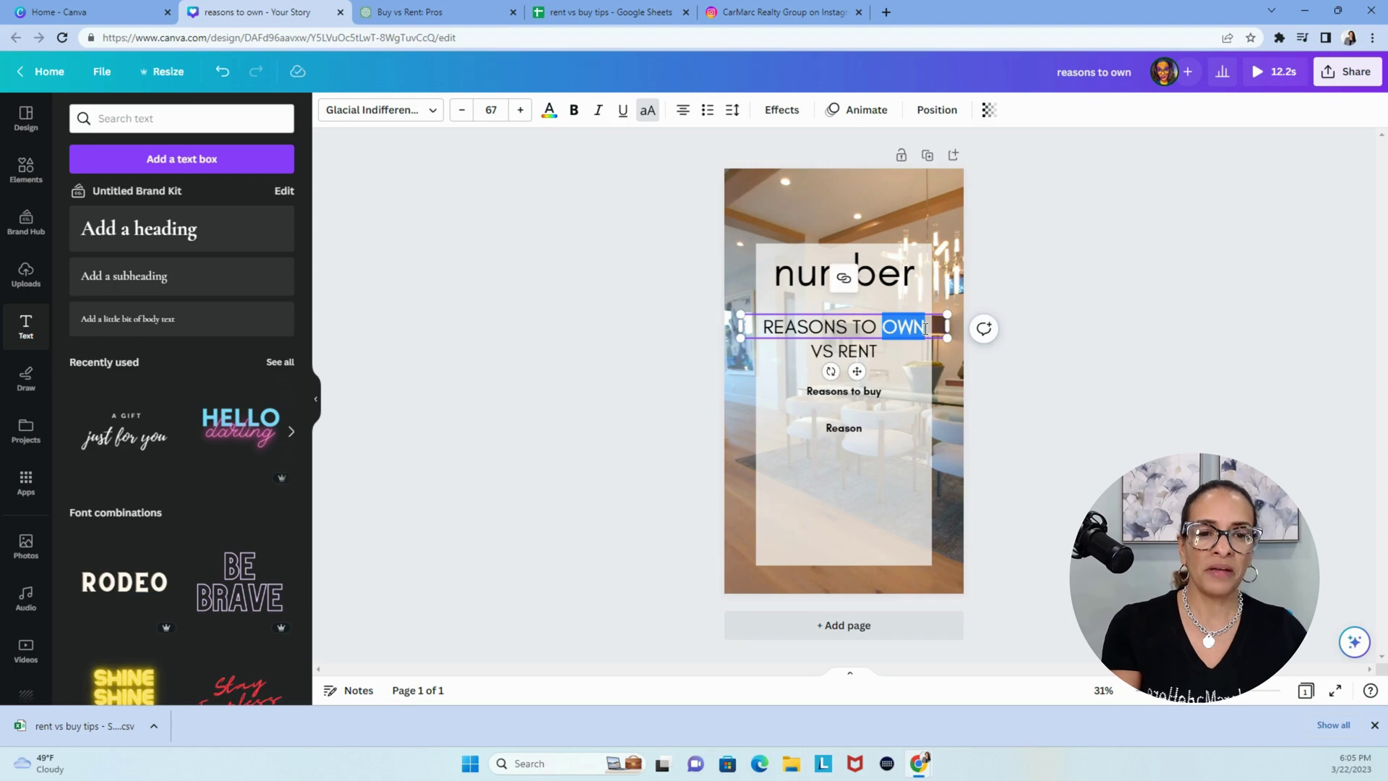
{"action": "key", "text": "BackSpace"}
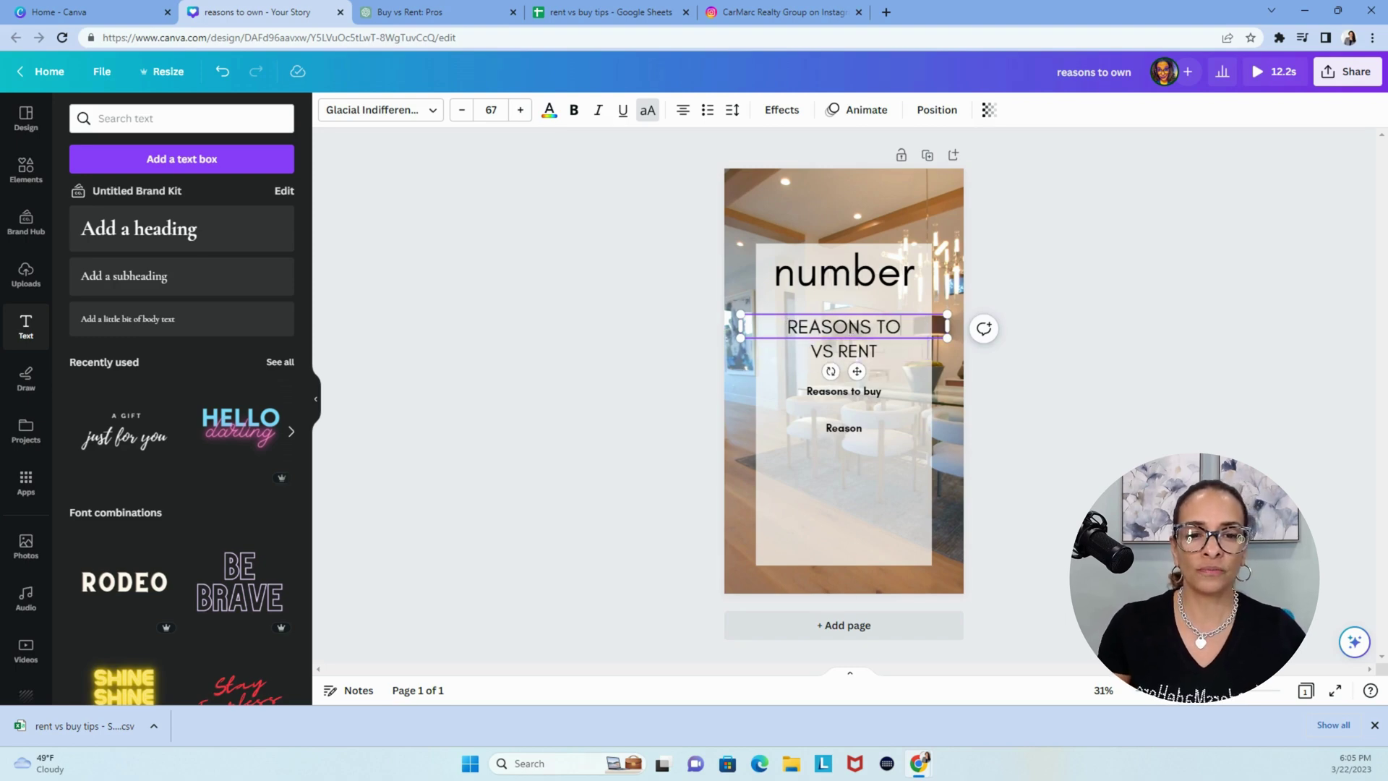
{"action": "left_click", "coordinate": [809, 349]}
{"action": "left_click", "coordinate": [809, 348]}
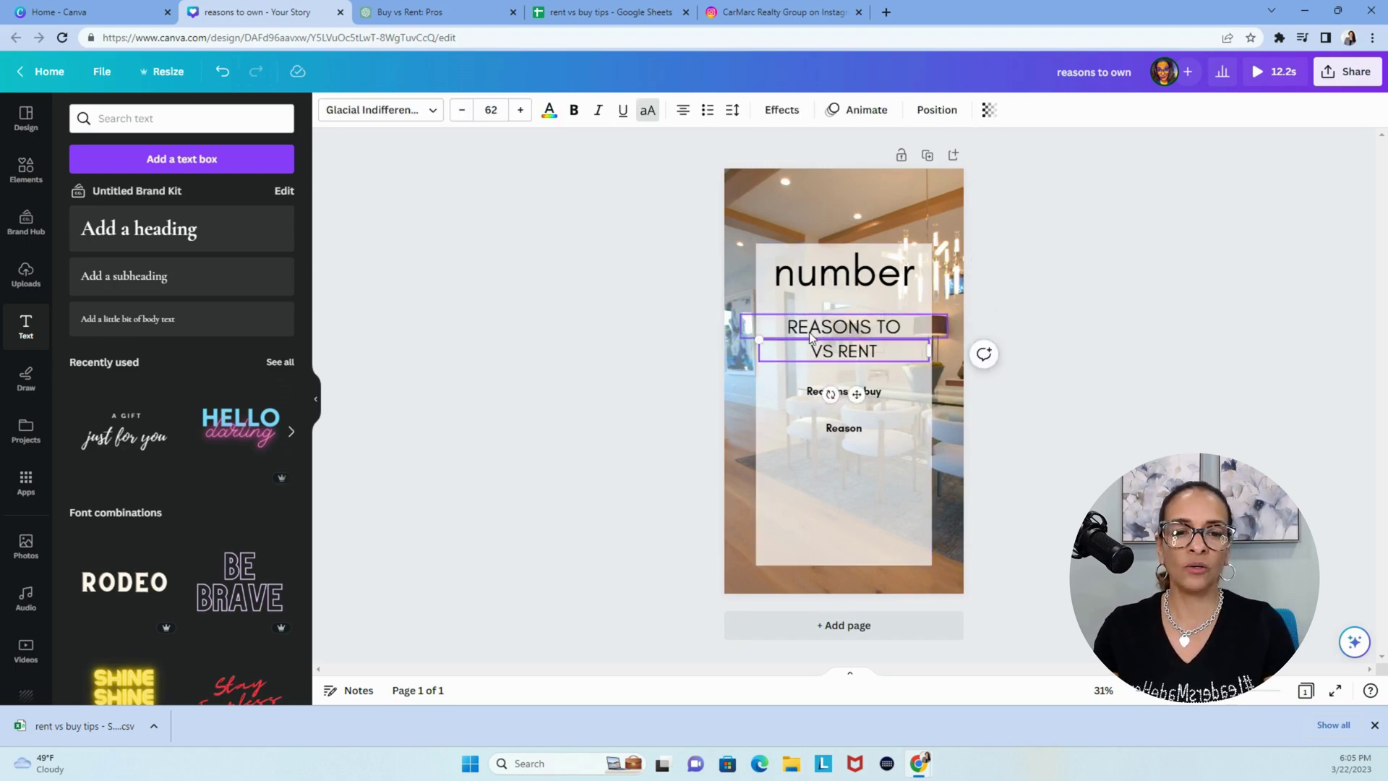
{"action": "type", "text": "OWN"}
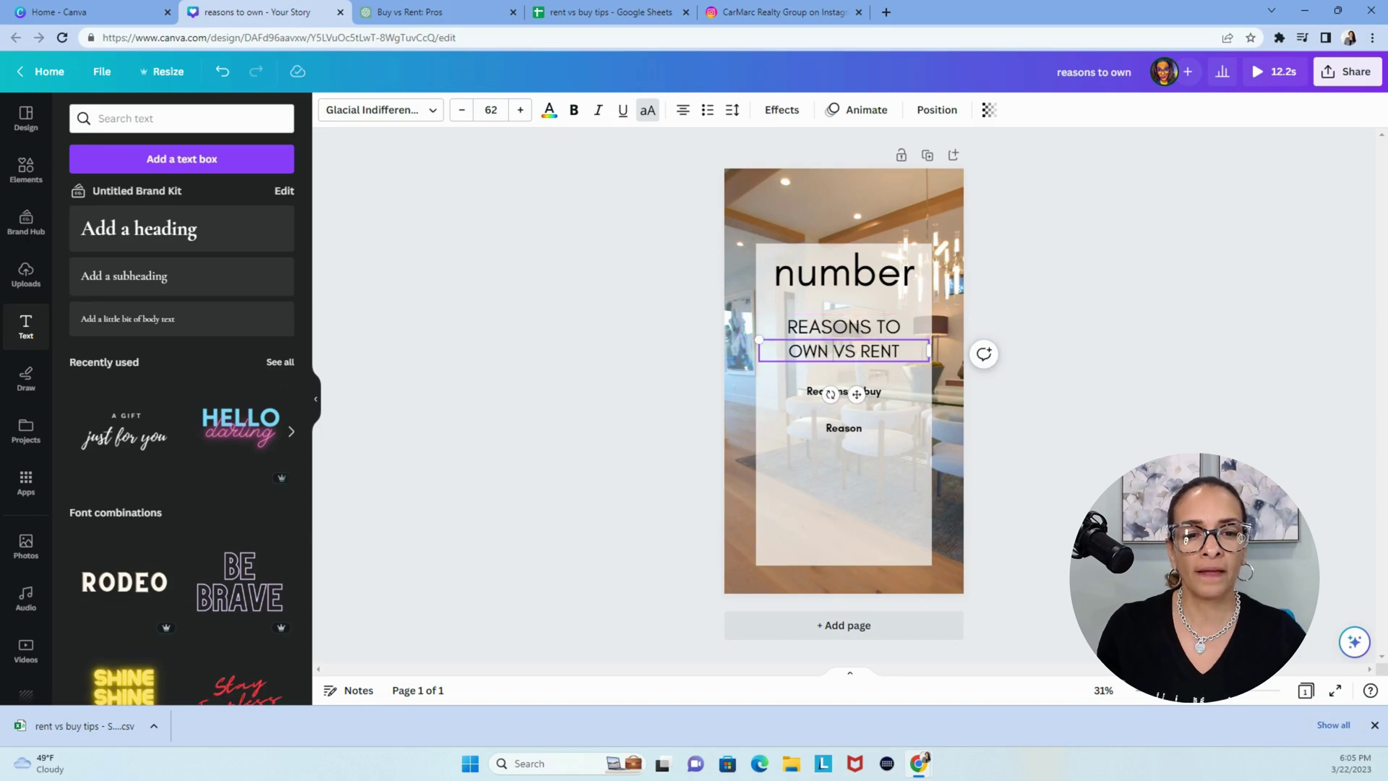
Increase the REASONS TO line's font size to 74.
{"action": "left_click", "coordinate": [851, 331]}
{"action": "left_click", "coordinate": [841, 322]}
{"action": "left_click", "coordinate": [520, 109]}
{"action": "left_click", "coordinate": [519, 110]}
{"action": "left_click", "coordinate": [520, 109]}
{"action": "left_click", "coordinate": [519, 109]}
{"action": "left_click", "coordinate": [520, 109]}
{"action": "left_click", "coordinate": [520, 109]}
{"action": "left_click", "coordinate": [519, 109]}
{"action": "left_click", "coordinate": [519, 469]}
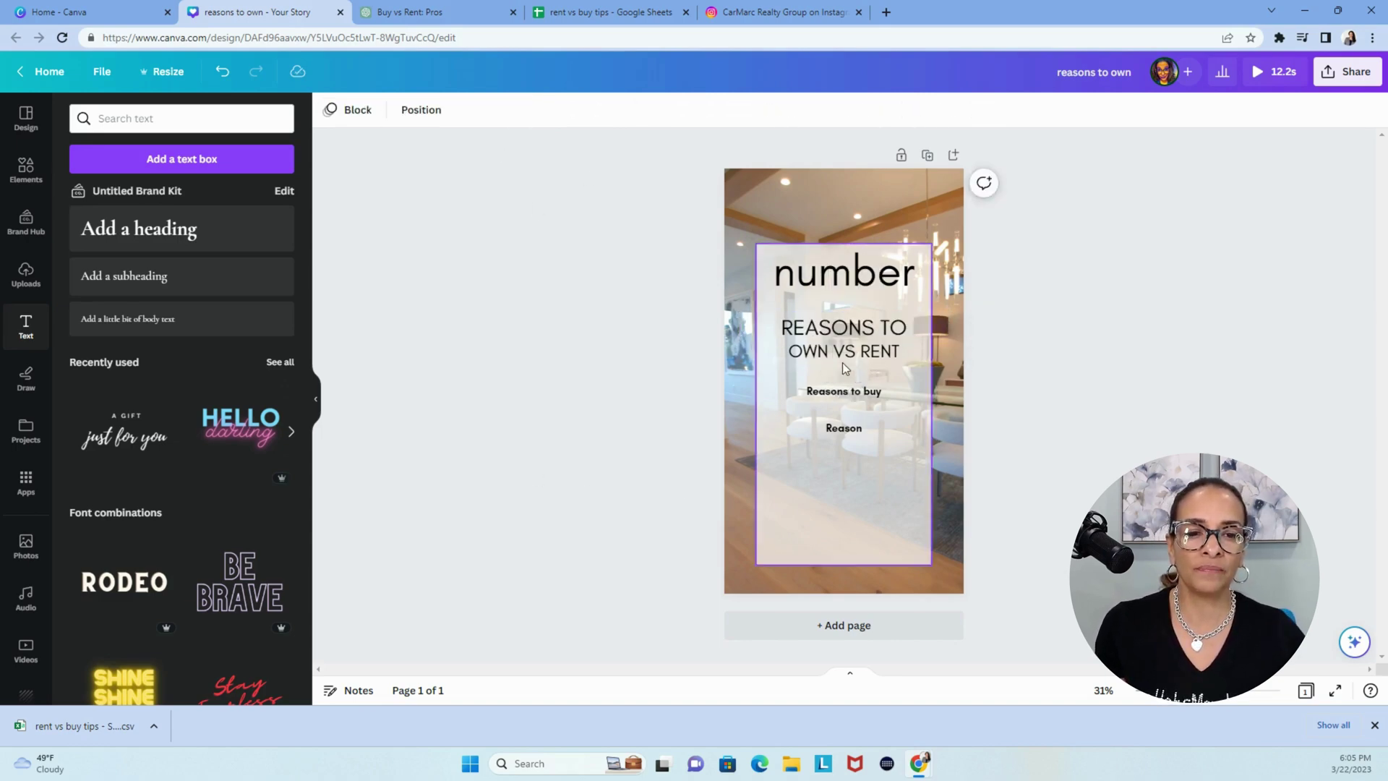
Set Reasons to buy to size 50, remove bold, and make it uppercase.
{"action": "left_click", "coordinate": [843, 395]}
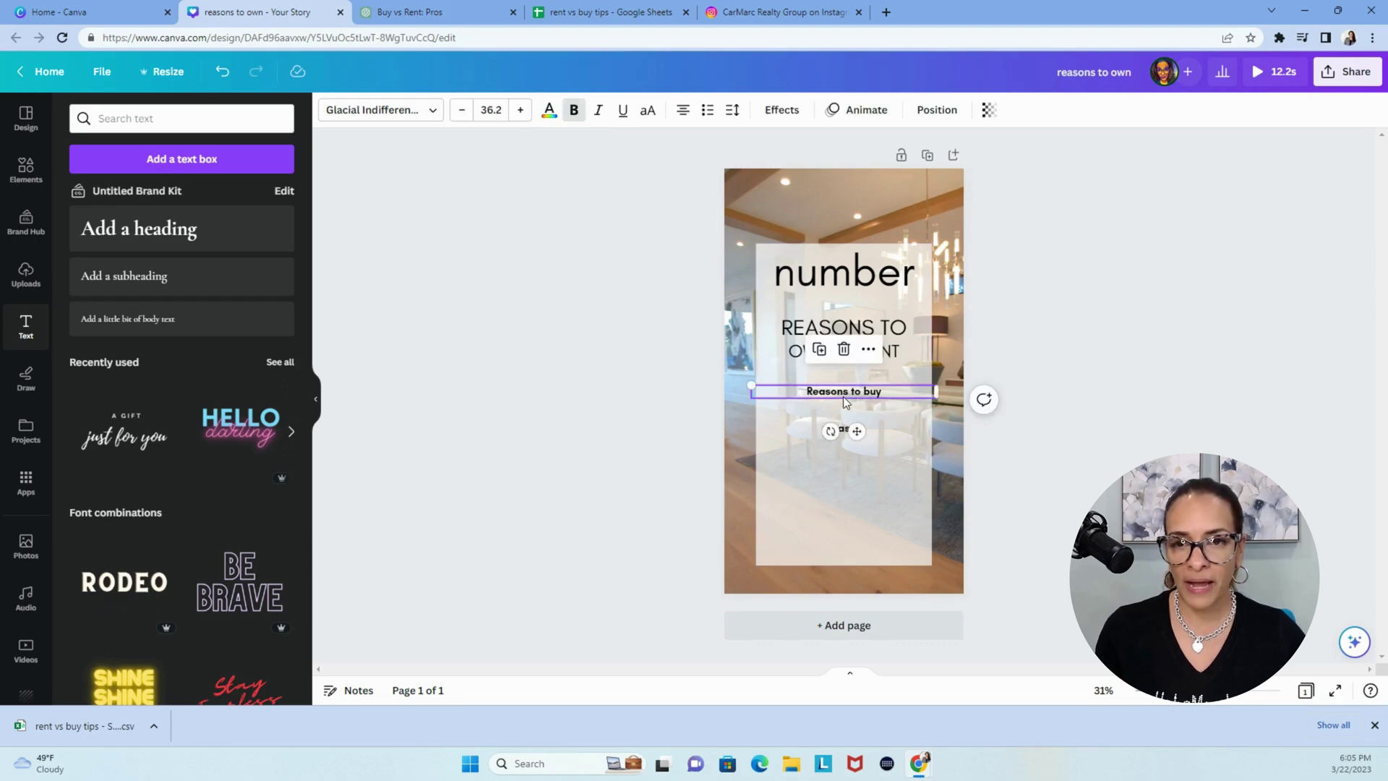
{"action": "left_click", "coordinate": [501, 113]}
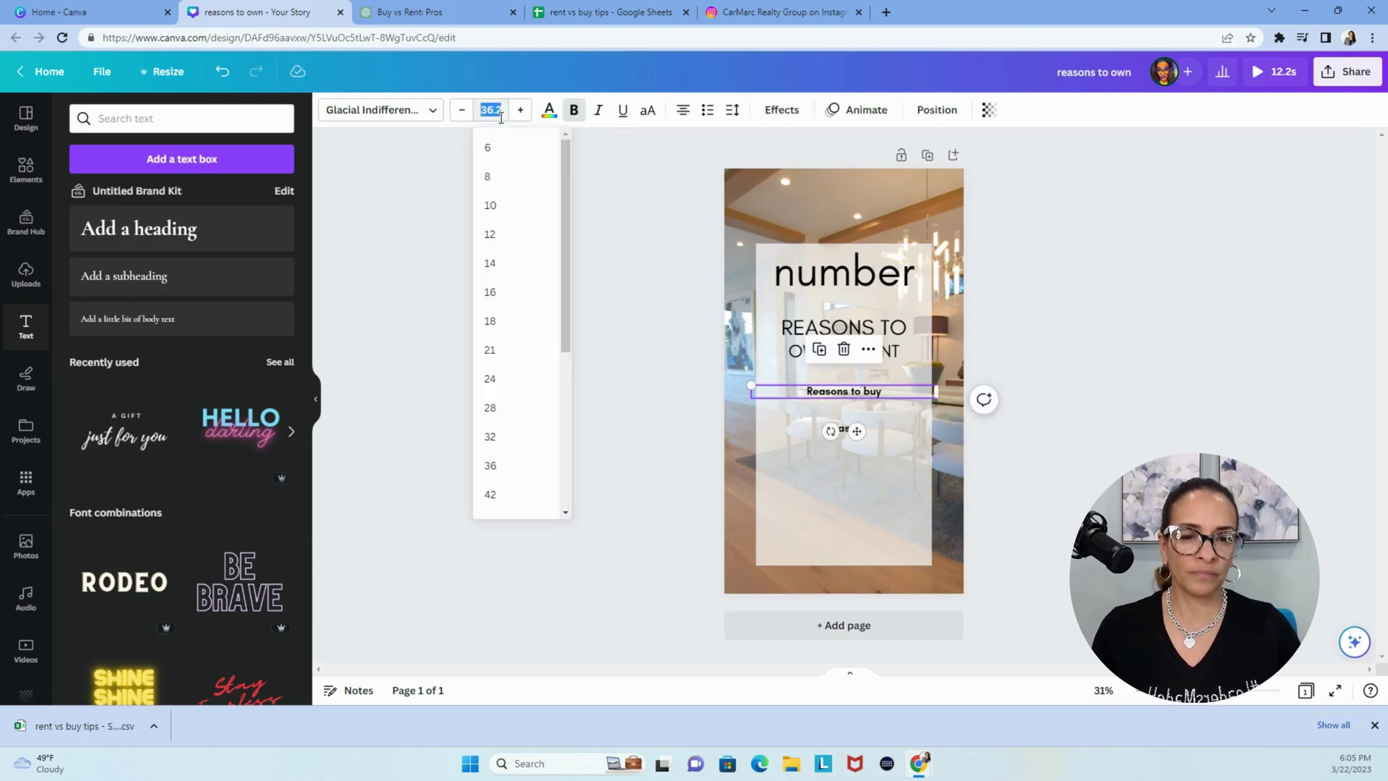
{"action": "type", "text": "50"}
{"action": "key", "text": "Return"}
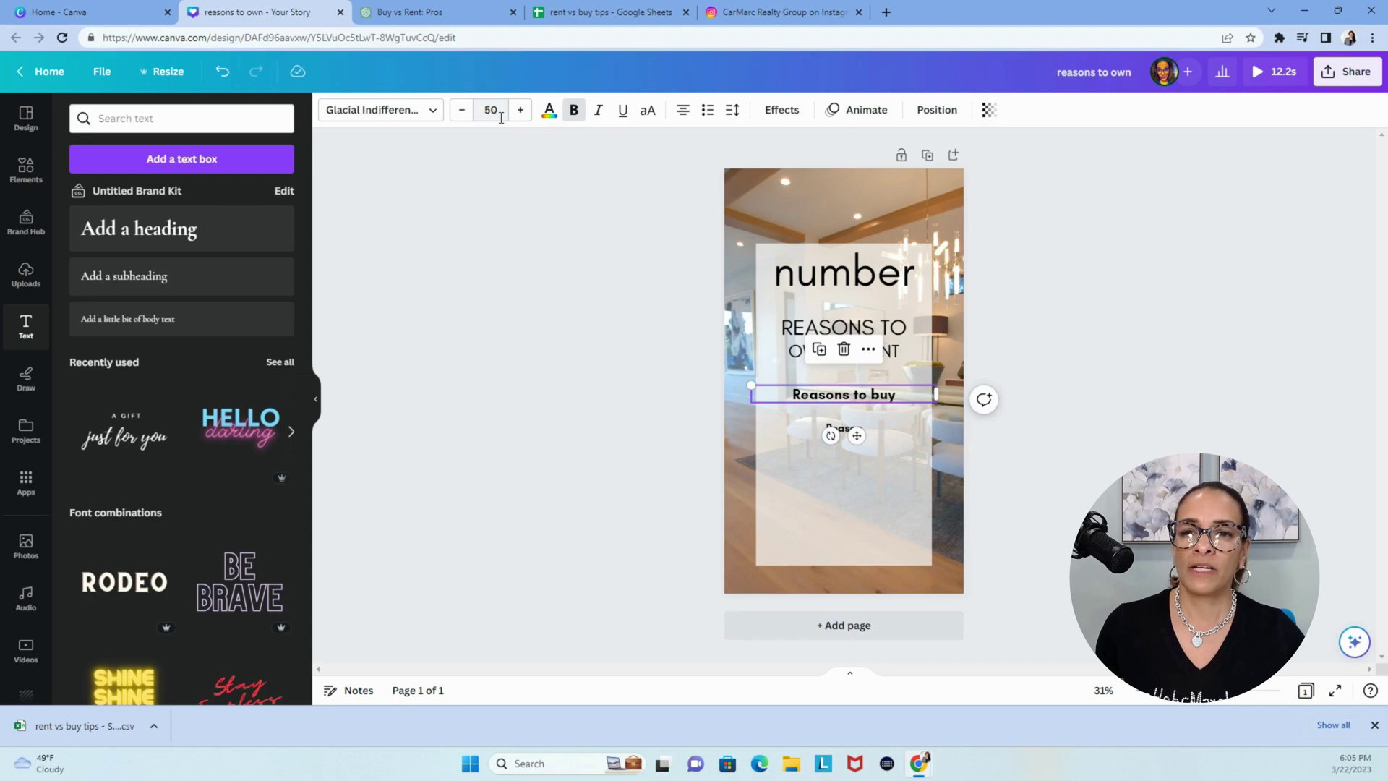
{"action": "left_click", "coordinate": [572, 113]}
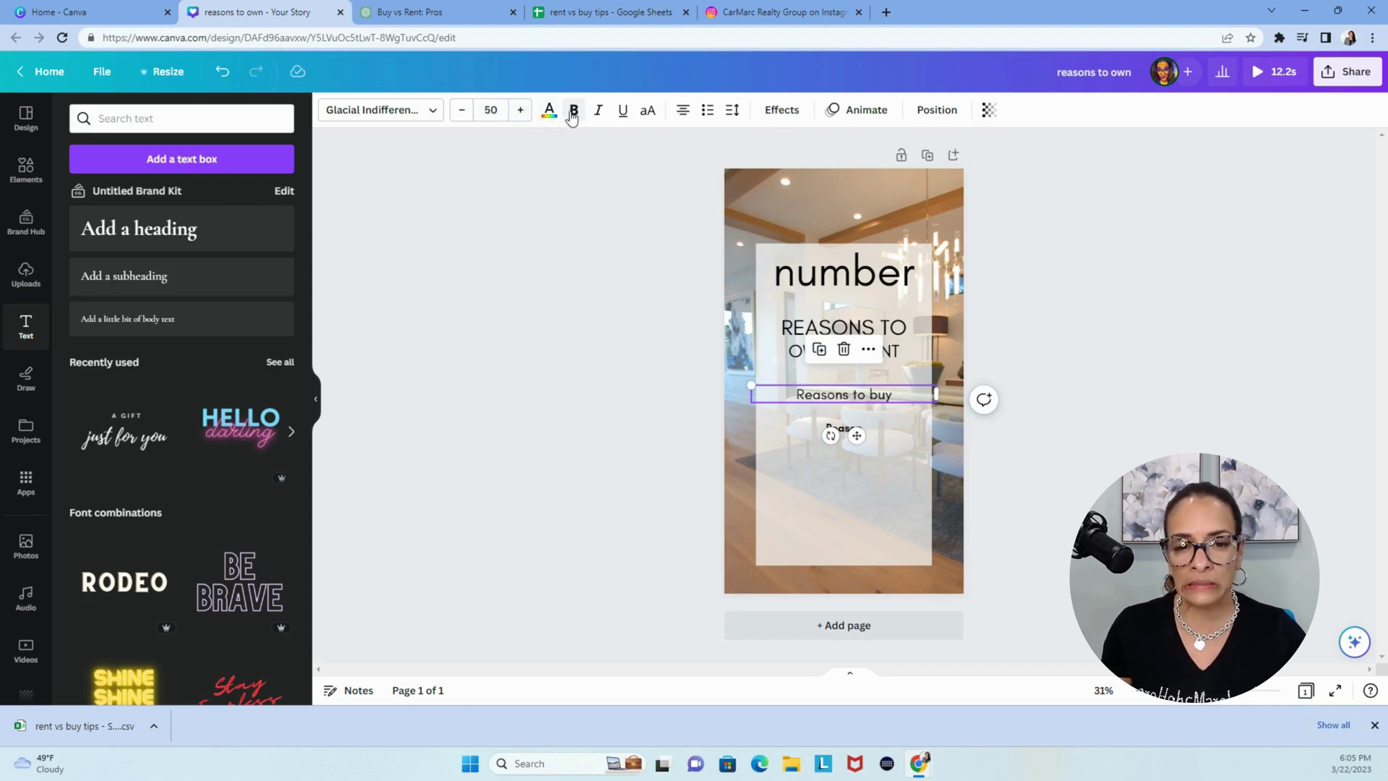
{"action": "left_click", "coordinate": [647, 116]}
{"action": "left_click", "coordinate": [667, 475]}
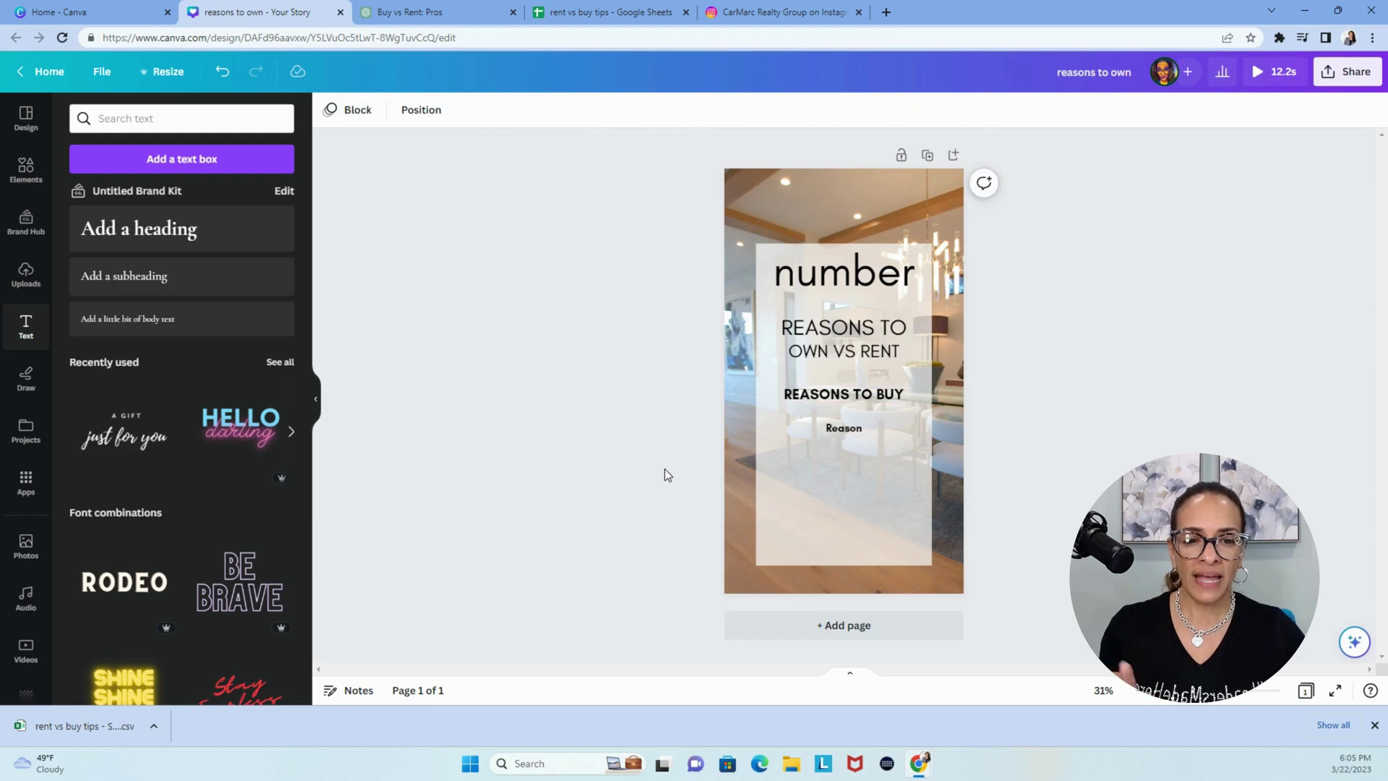
{"action": "left_click", "coordinate": [851, 431]}
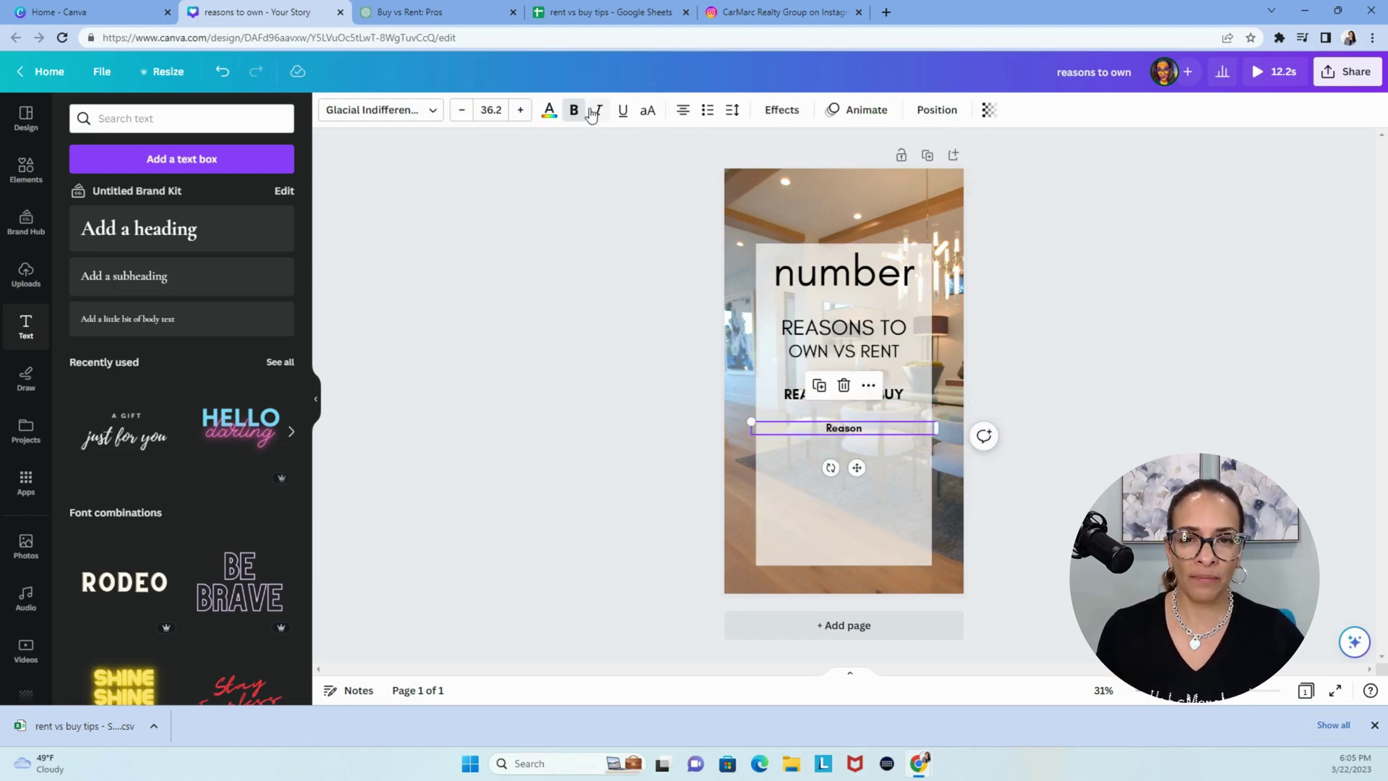
{"action": "left_click", "coordinate": [608, 471]}
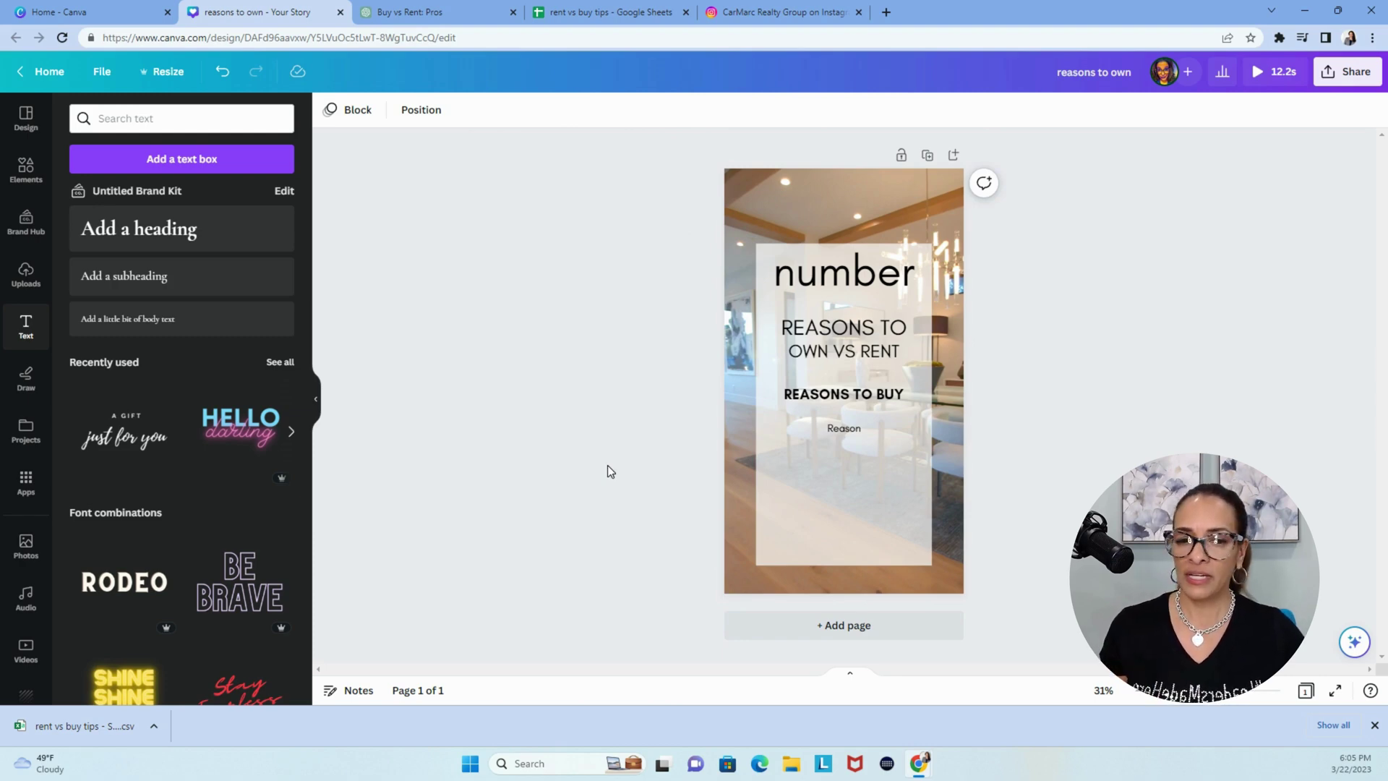
Add the CarMarc logo from the brand logos to the card.
{"action": "scroll", "coordinate": [22, 651], "scroll_direction": "down", "scroll_amount": 5}
{"action": "left_click", "coordinate": [26, 623]}
{"action": "scroll", "coordinate": [229, 546], "scroll_direction": "down", "scroll_amount": 3}
{"action": "scroll", "coordinate": [230, 546], "scroll_direction": "down", "scroll_amount": 10}
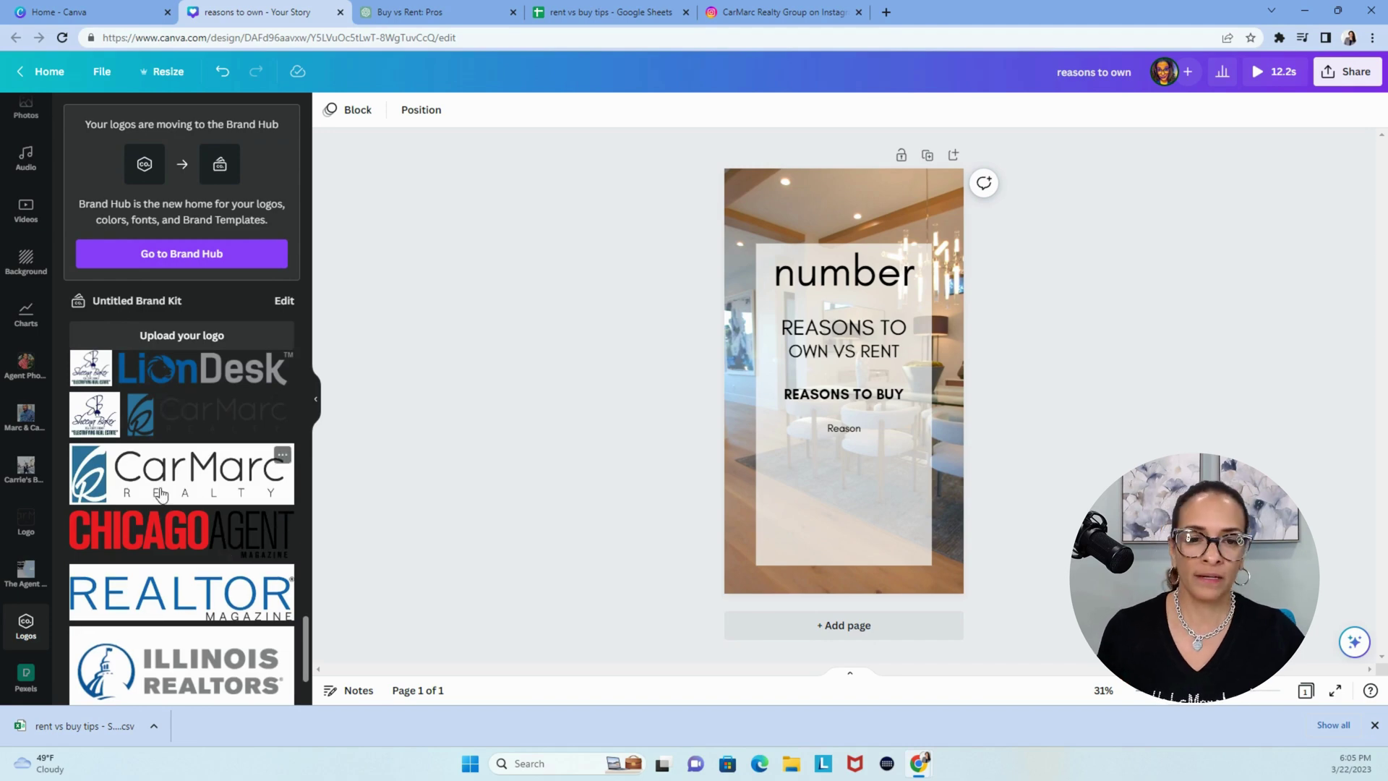
{"action": "left_click", "coordinate": [163, 491]}
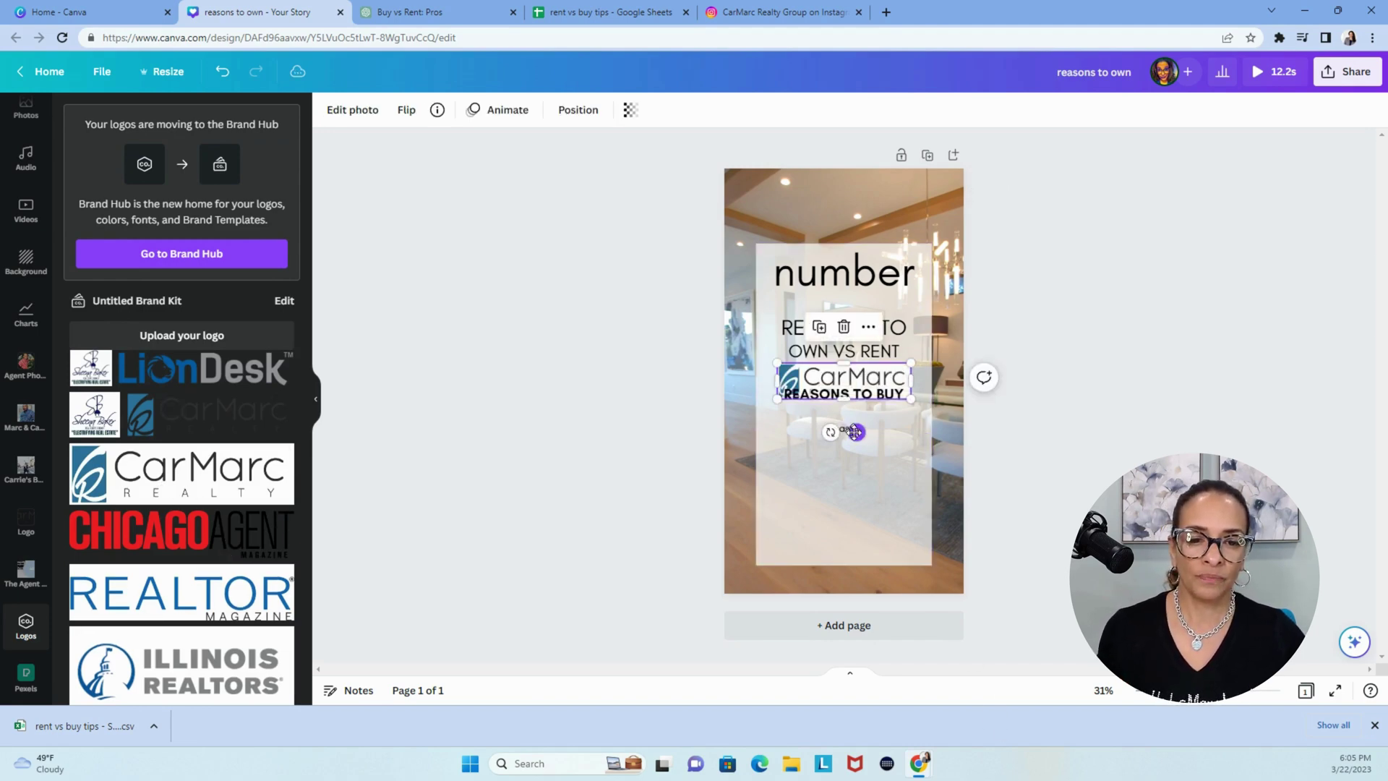
{"action": "left_click_drag", "start_coordinate": [855, 431], "coordinate": [855, 592]}
{"action": "key", "text": "Delete"}
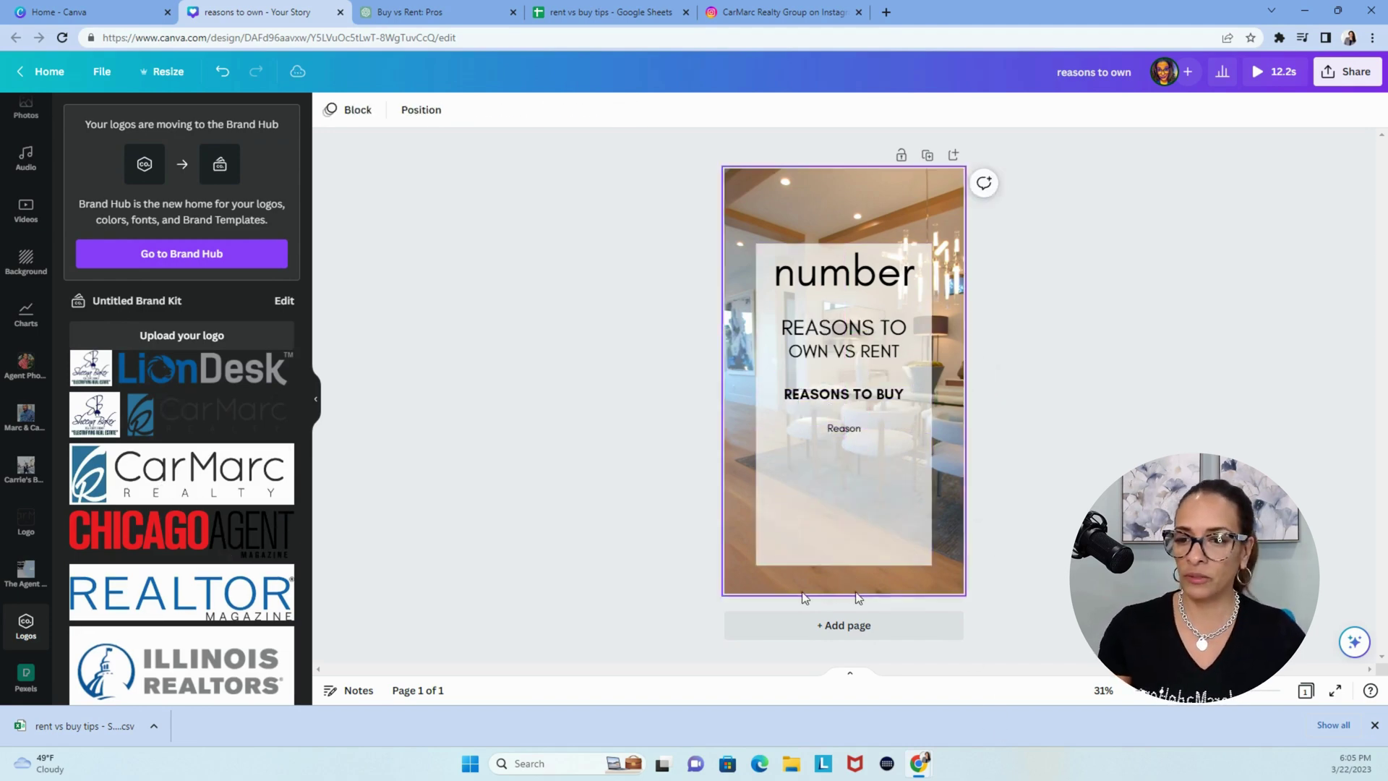
{"action": "left_click", "coordinate": [256, 425]}
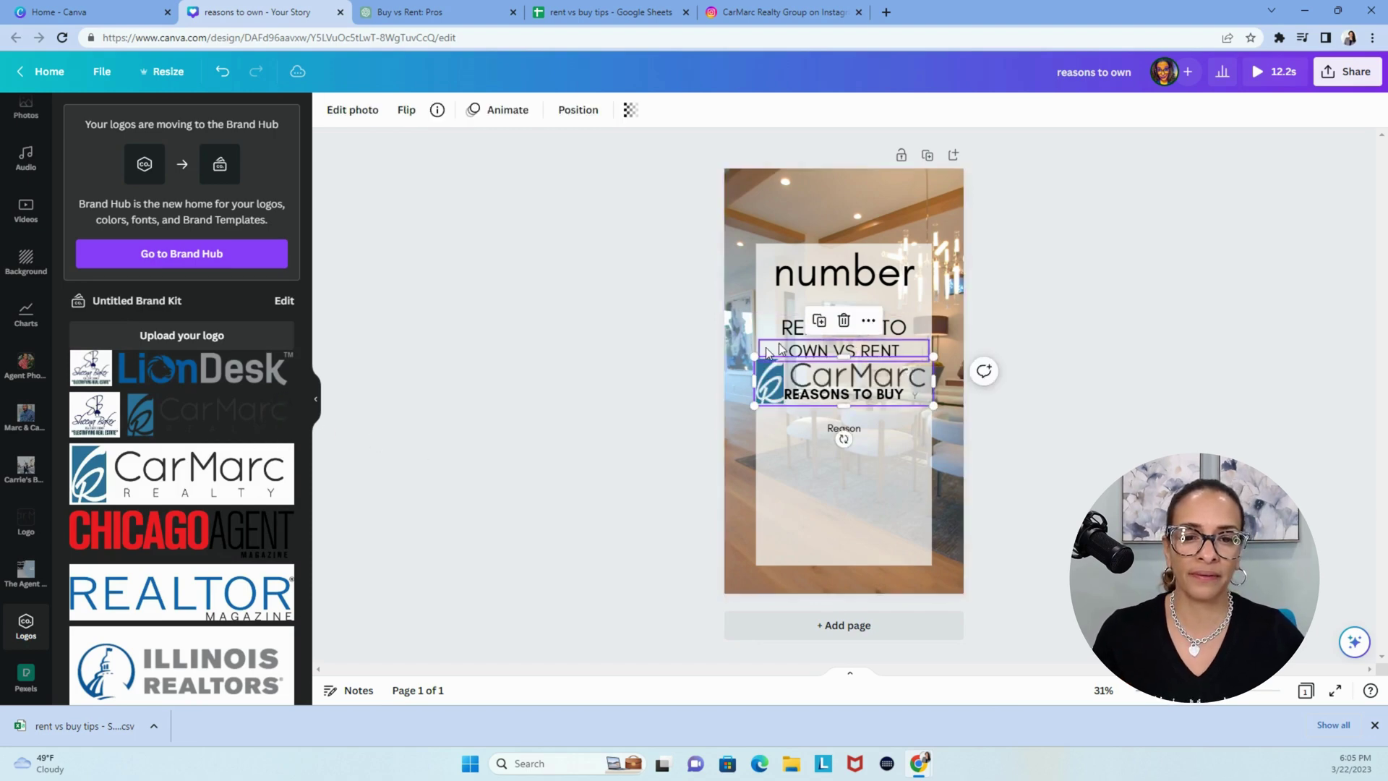
Shrink the CarMarc logo and place it at the top of the card.
{"action": "left_click_drag", "start_coordinate": [753, 353], "coordinate": [813, 373]}
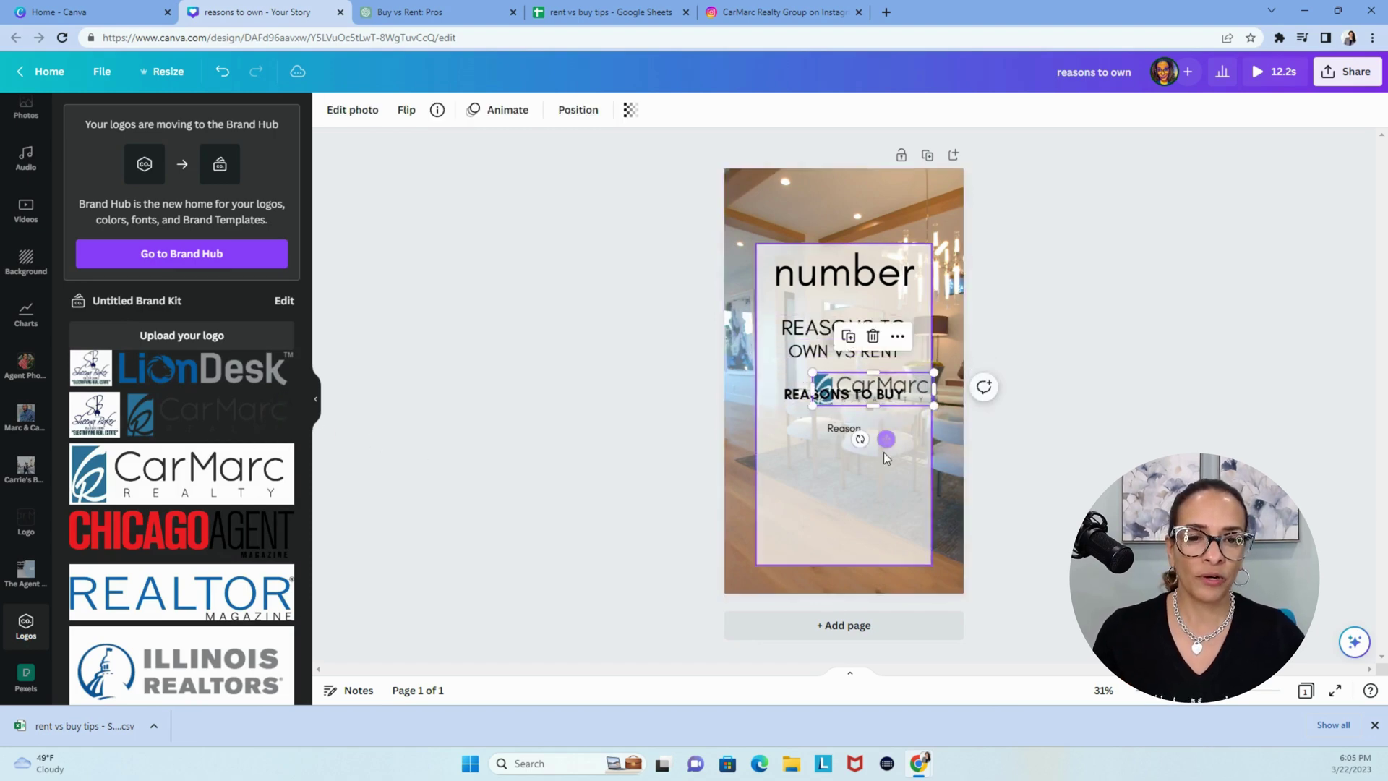
{"action": "left_click_drag", "start_coordinate": [889, 440], "coordinate": [864, 259]}
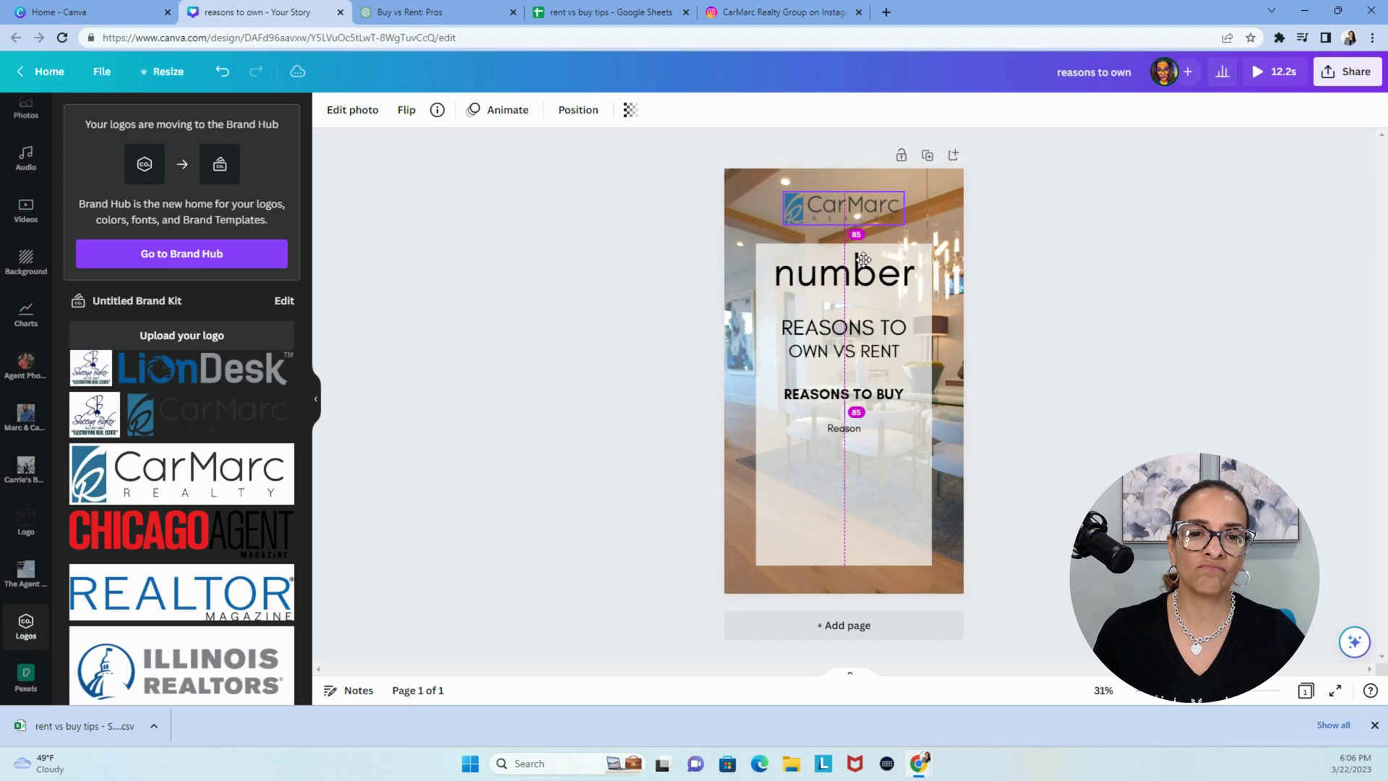
{"action": "key", "text": "ctrl+z"}
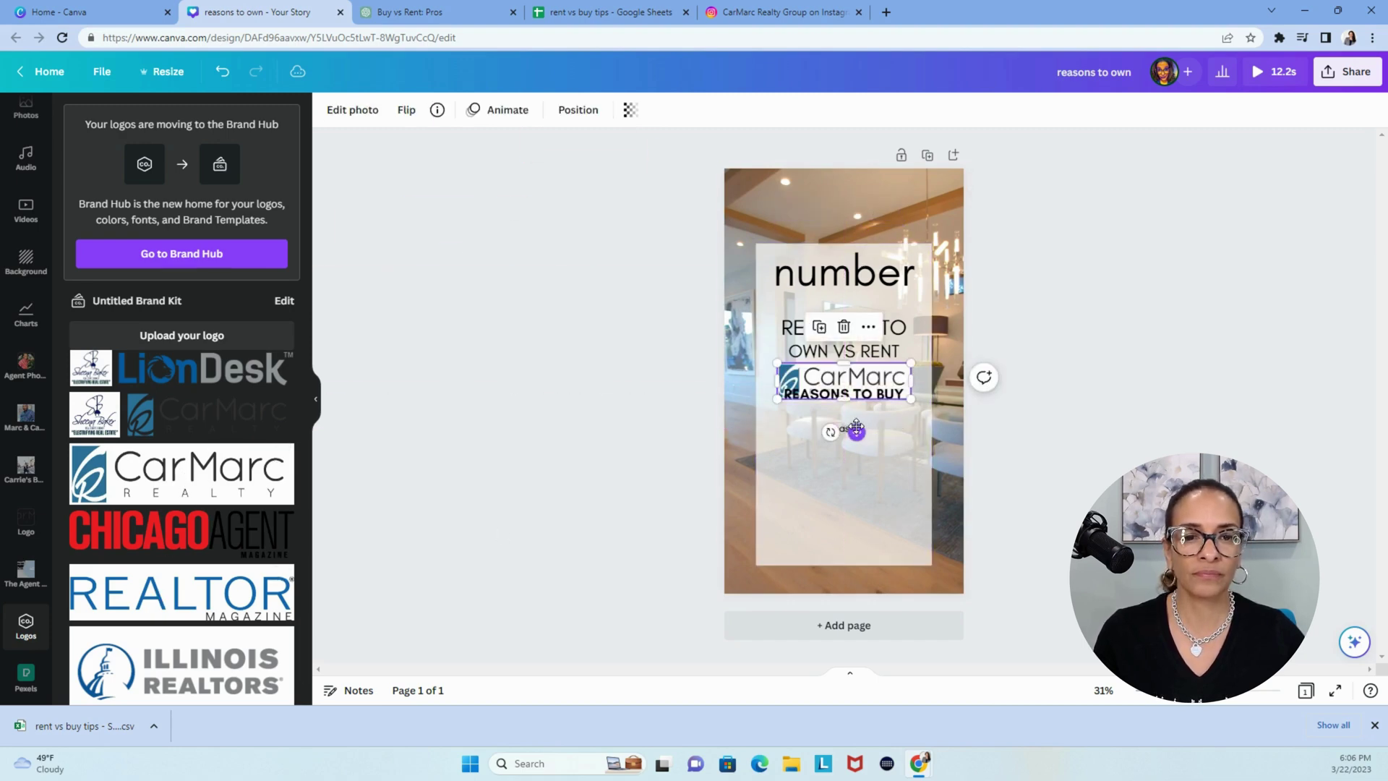
{"action": "left_click_drag", "start_coordinate": [853, 430], "coordinate": [857, 209]}
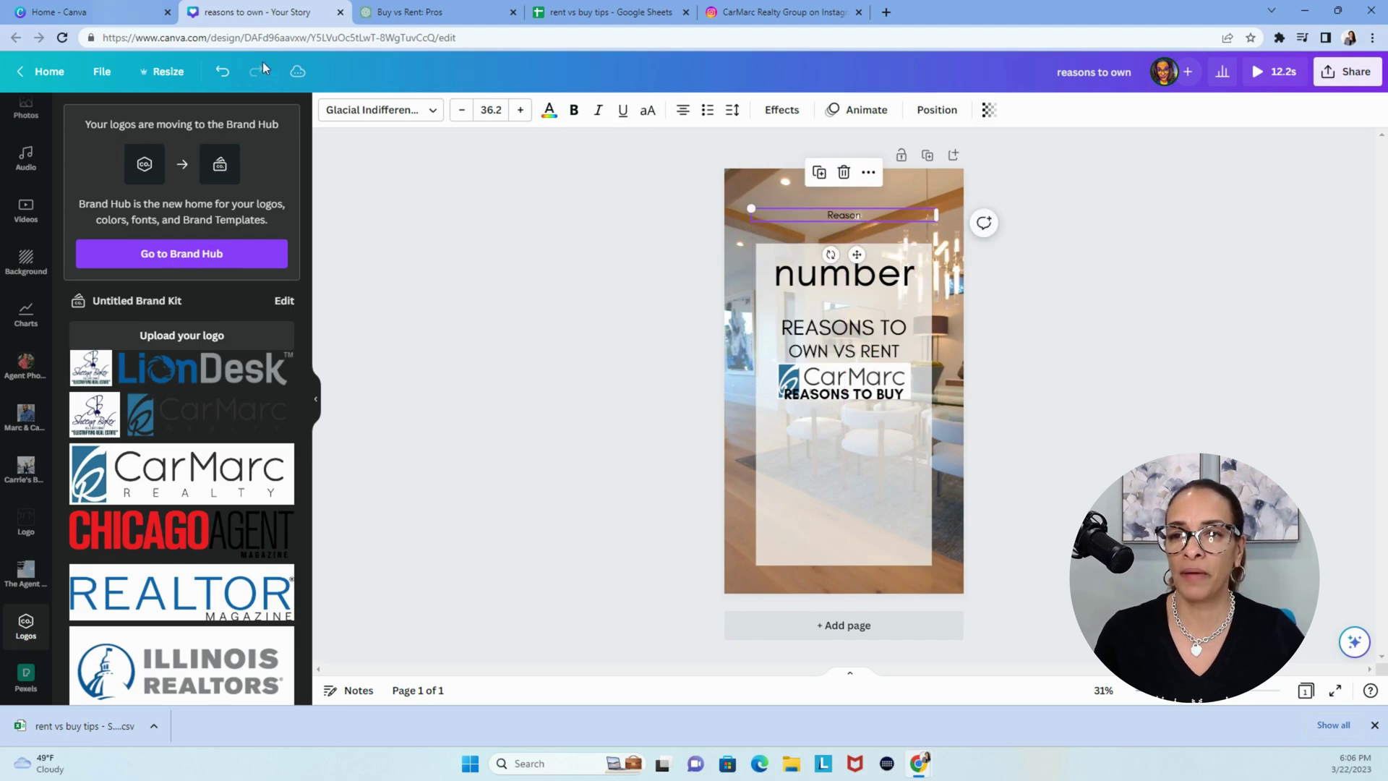
{"action": "left_click", "coordinate": [222, 71]}
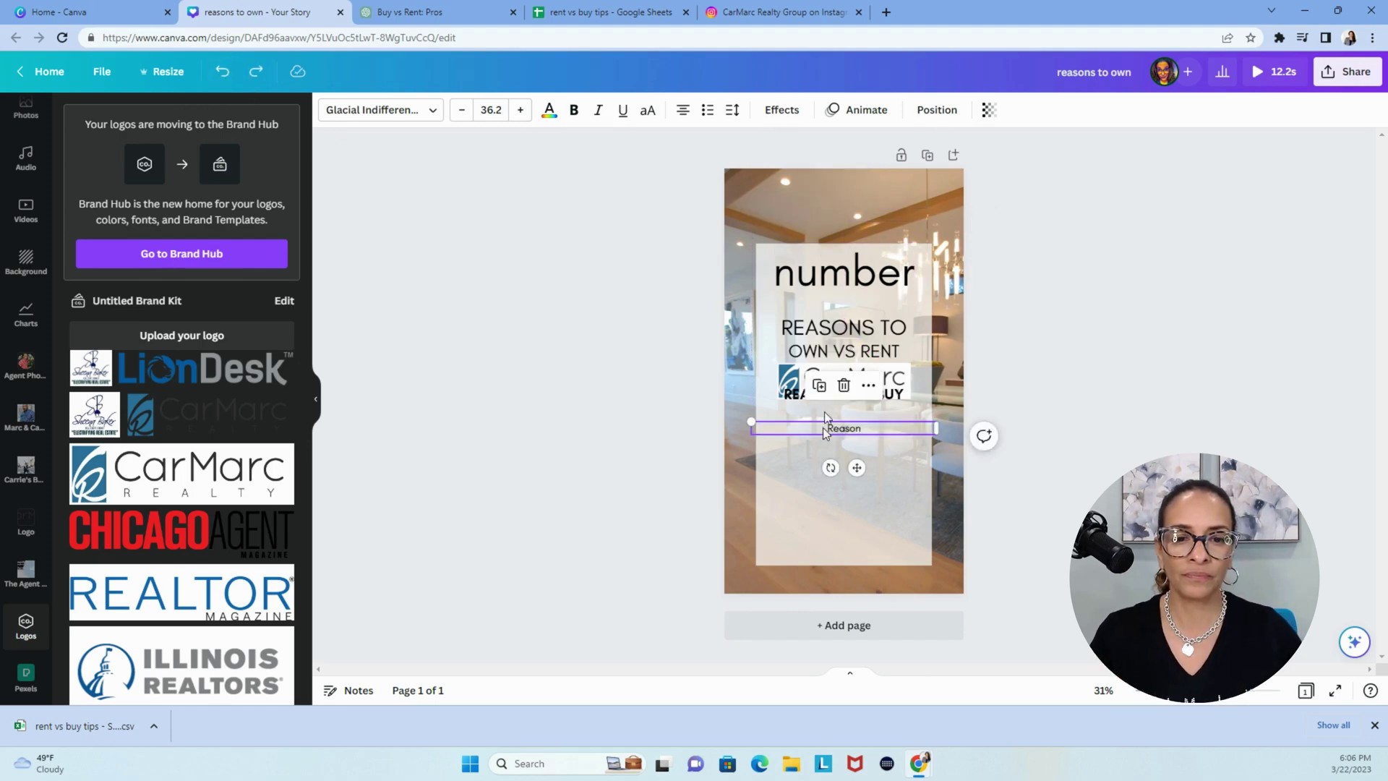
{"action": "left_click", "coordinate": [796, 385]}
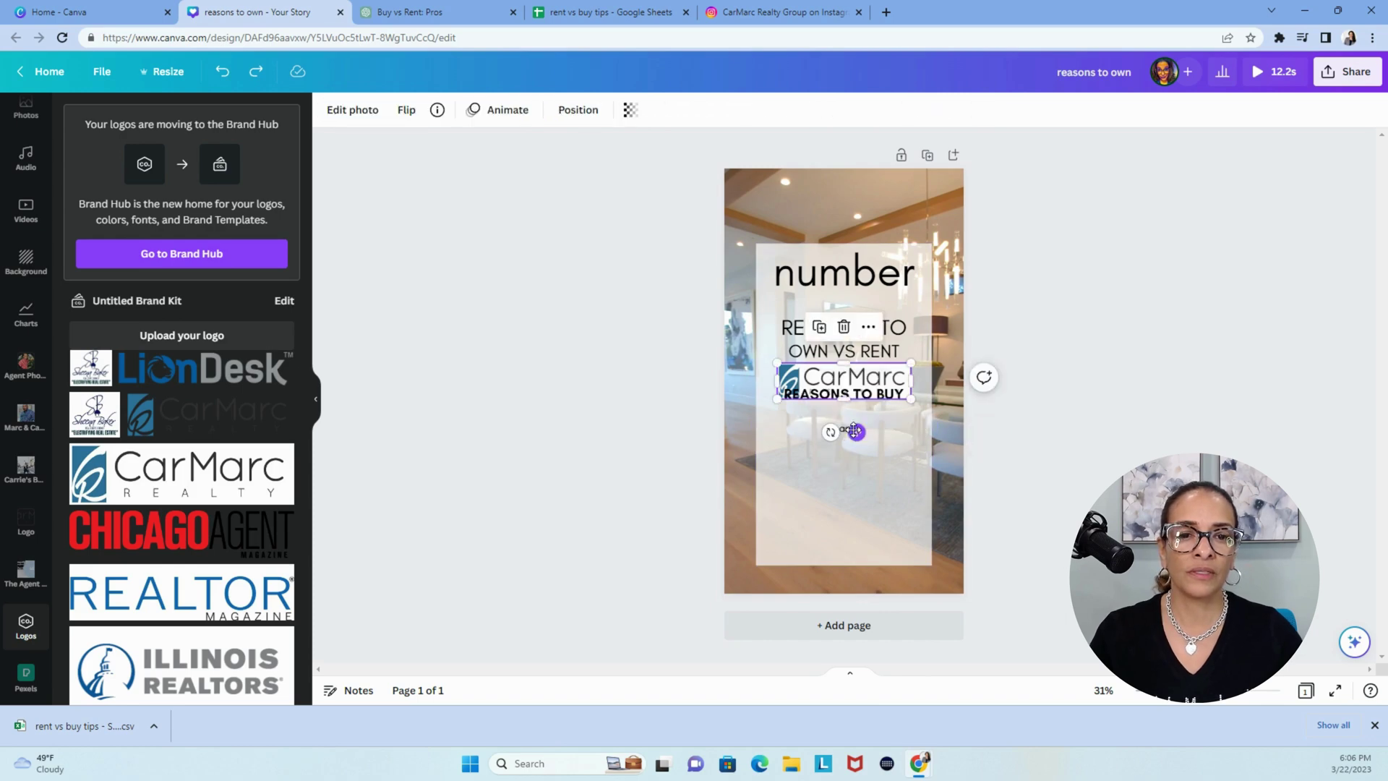
{"action": "left_click_drag", "start_coordinate": [857, 432], "coordinate": [852, 255]}
{"action": "left_click", "coordinate": [1143, 427]}
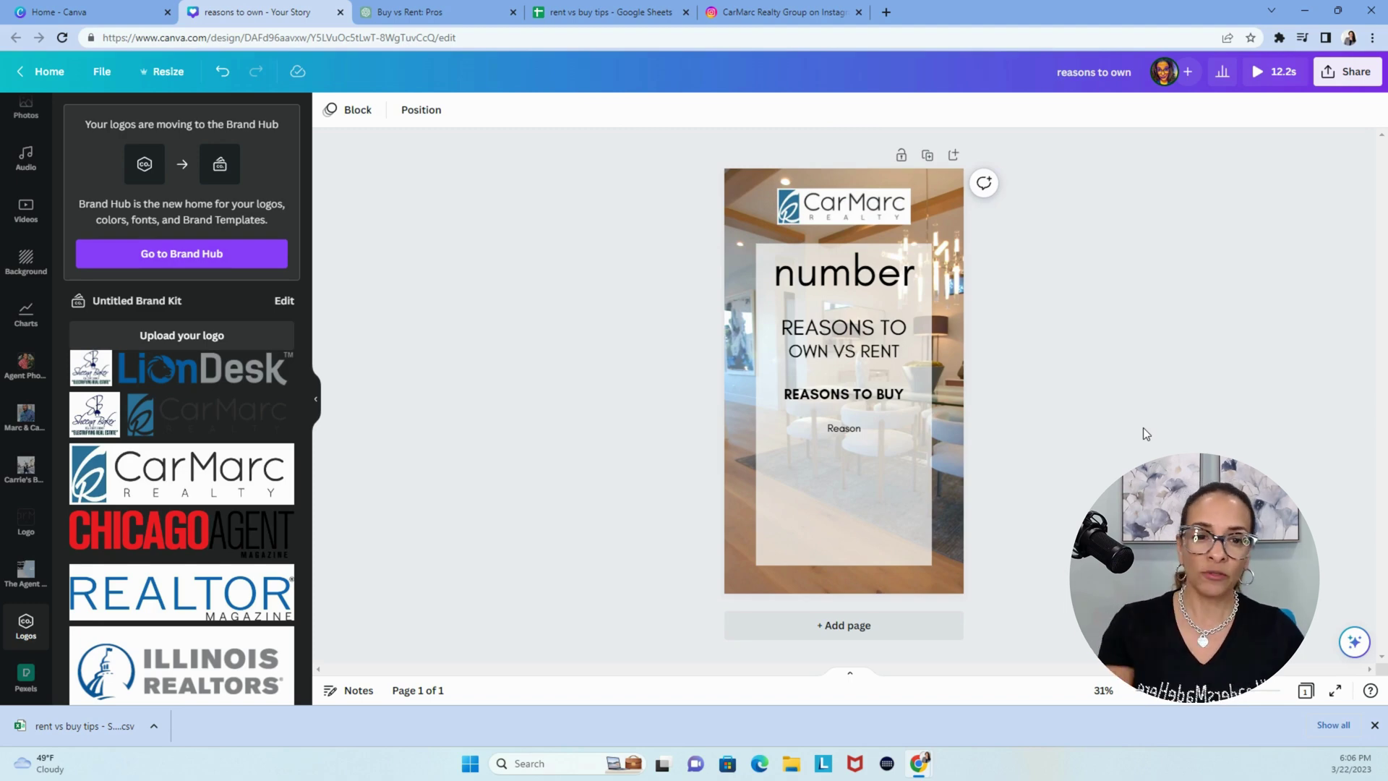
Enlarge the REASONS TO heading font to size 80.
{"action": "left_click", "coordinate": [825, 333]}
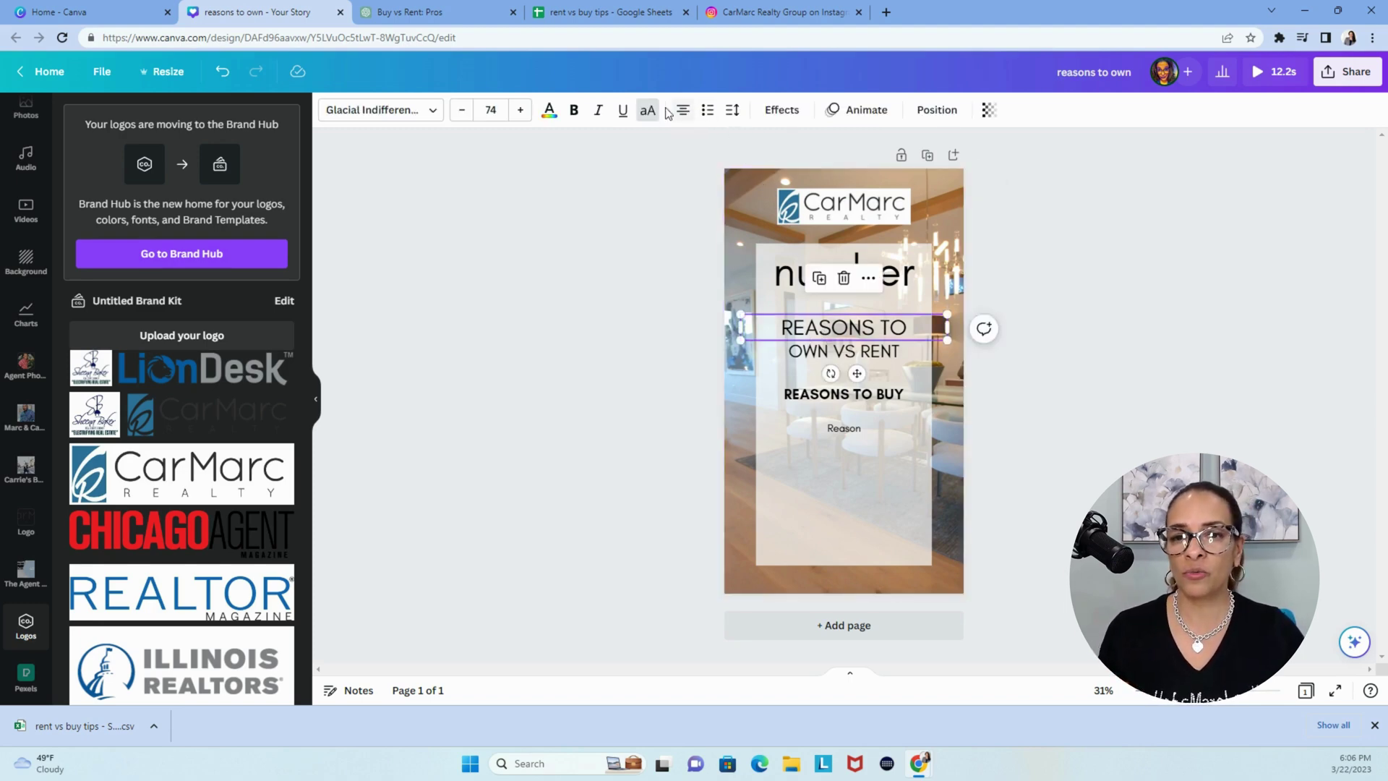
{"action": "left_click", "coordinate": [520, 113]}
{"action": "left_click", "coordinate": [520, 113]}
{"action": "left_click", "coordinate": [520, 113]}
{"action": "left_click", "coordinate": [520, 112]}
{"action": "left_click", "coordinate": [520, 112]}
{"action": "left_click", "coordinate": [515, 450]}
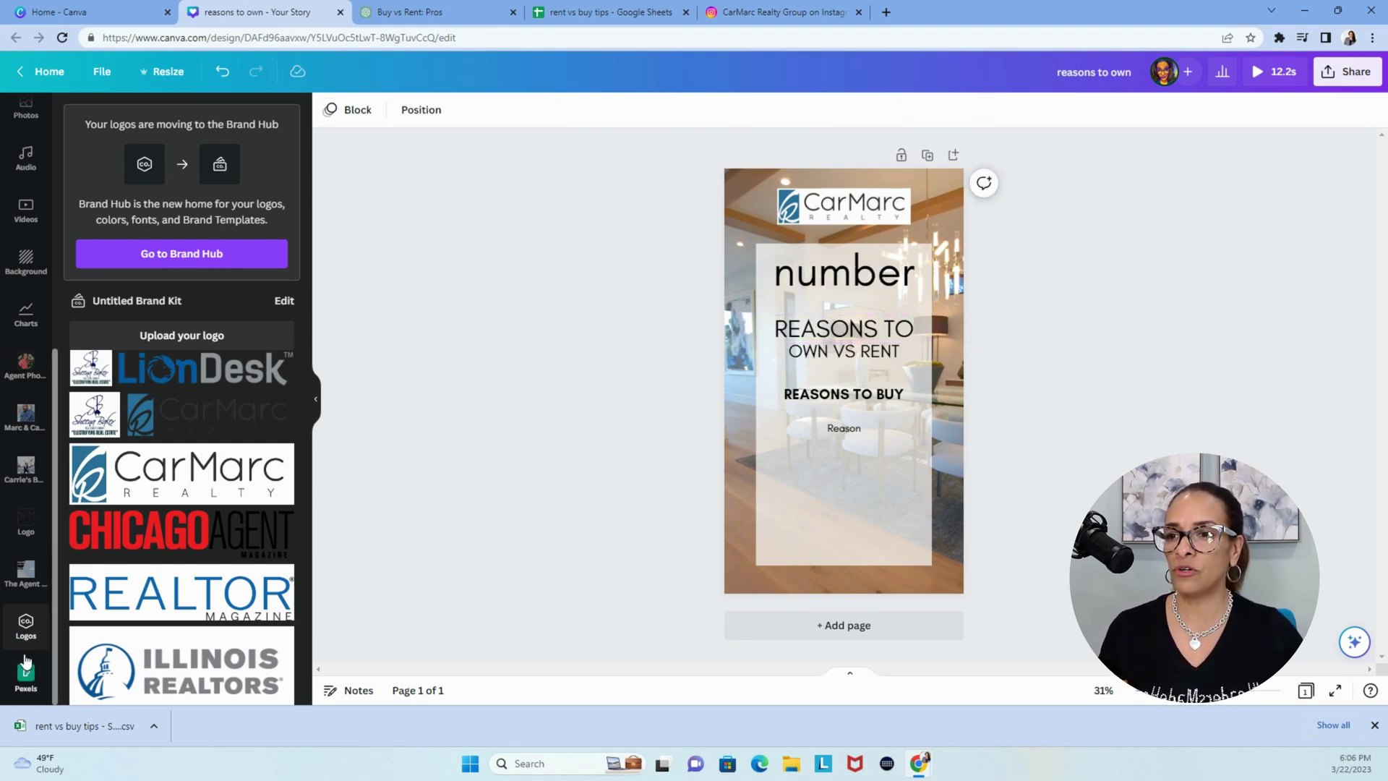
Open Bulk create from the Apps panel's More from Canva section.
{"action": "scroll", "coordinate": [26, 651], "scroll_direction": "up", "scroll_amount": 3}
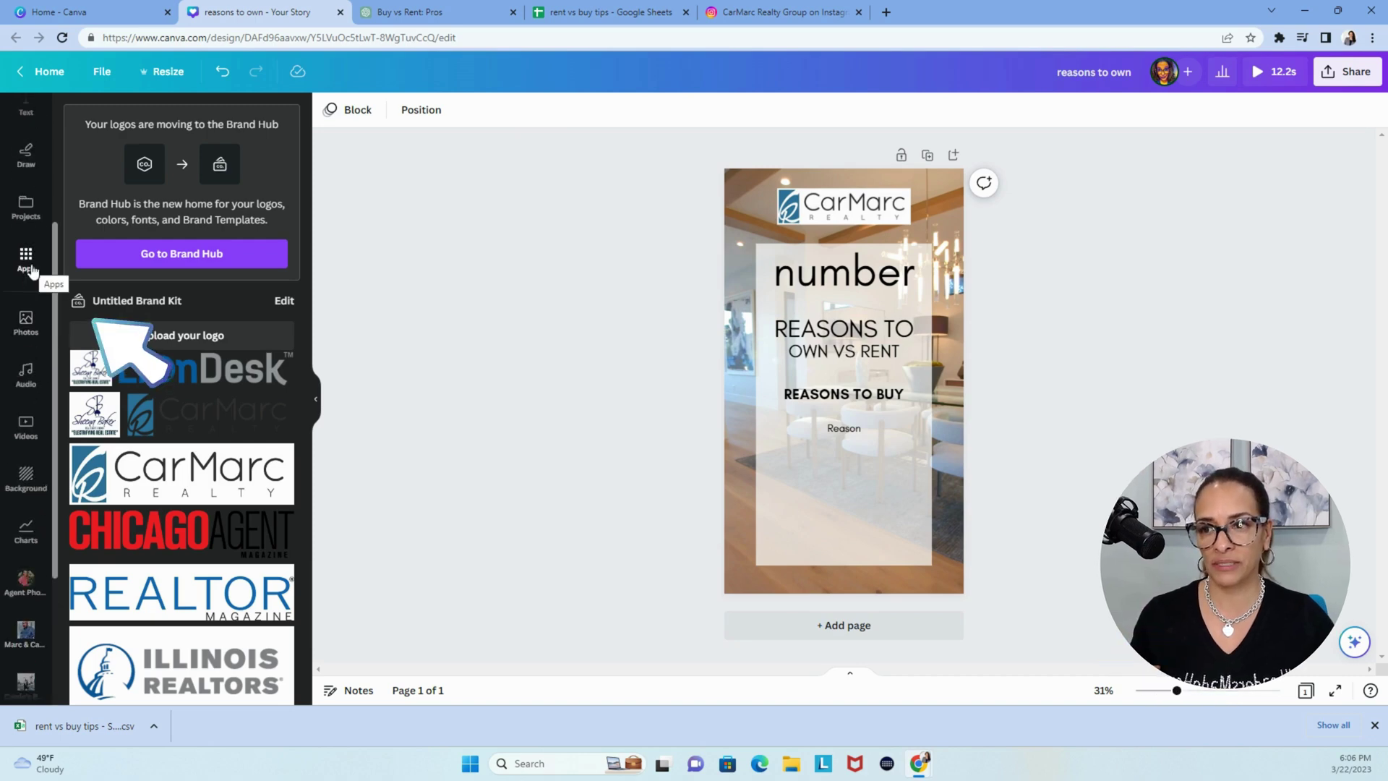
{"action": "left_click", "coordinate": [31, 270]}
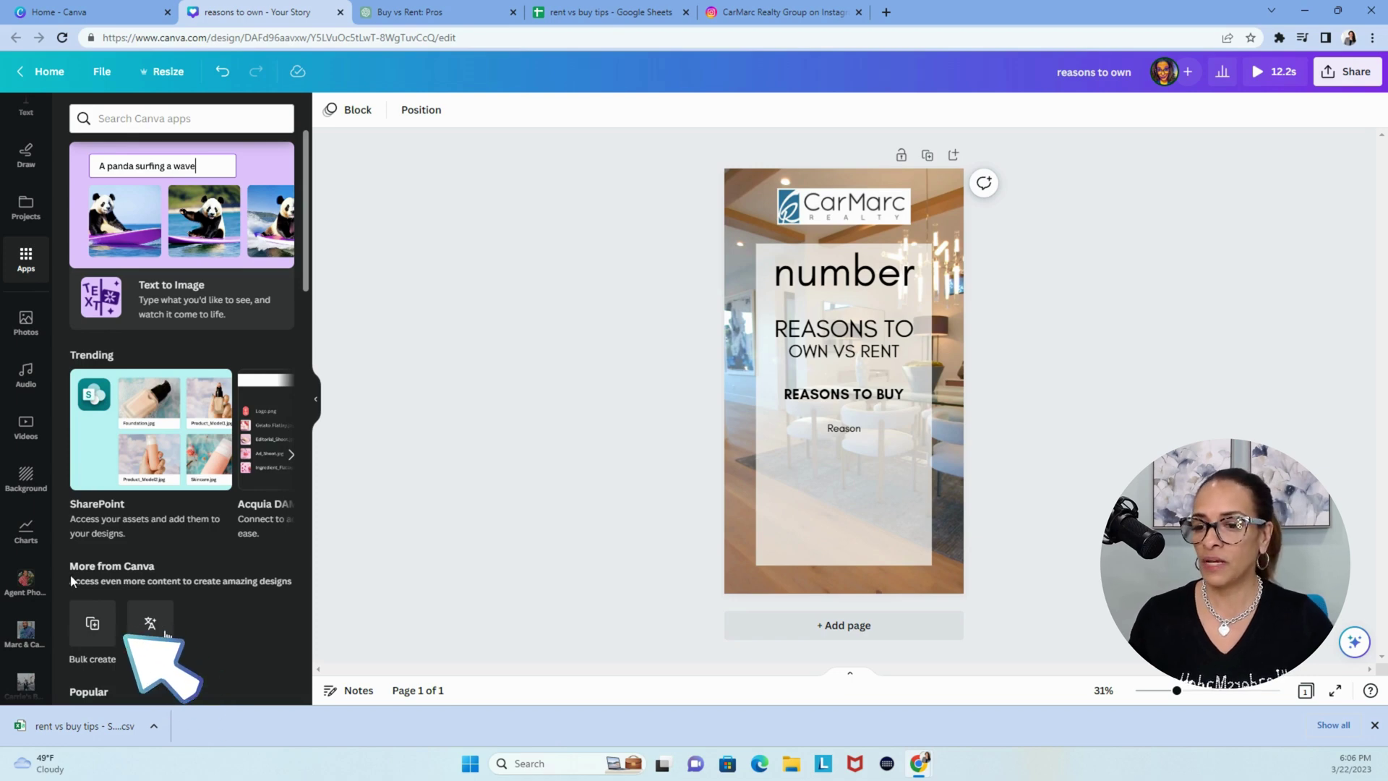
{"action": "left_click", "coordinate": [95, 627]}
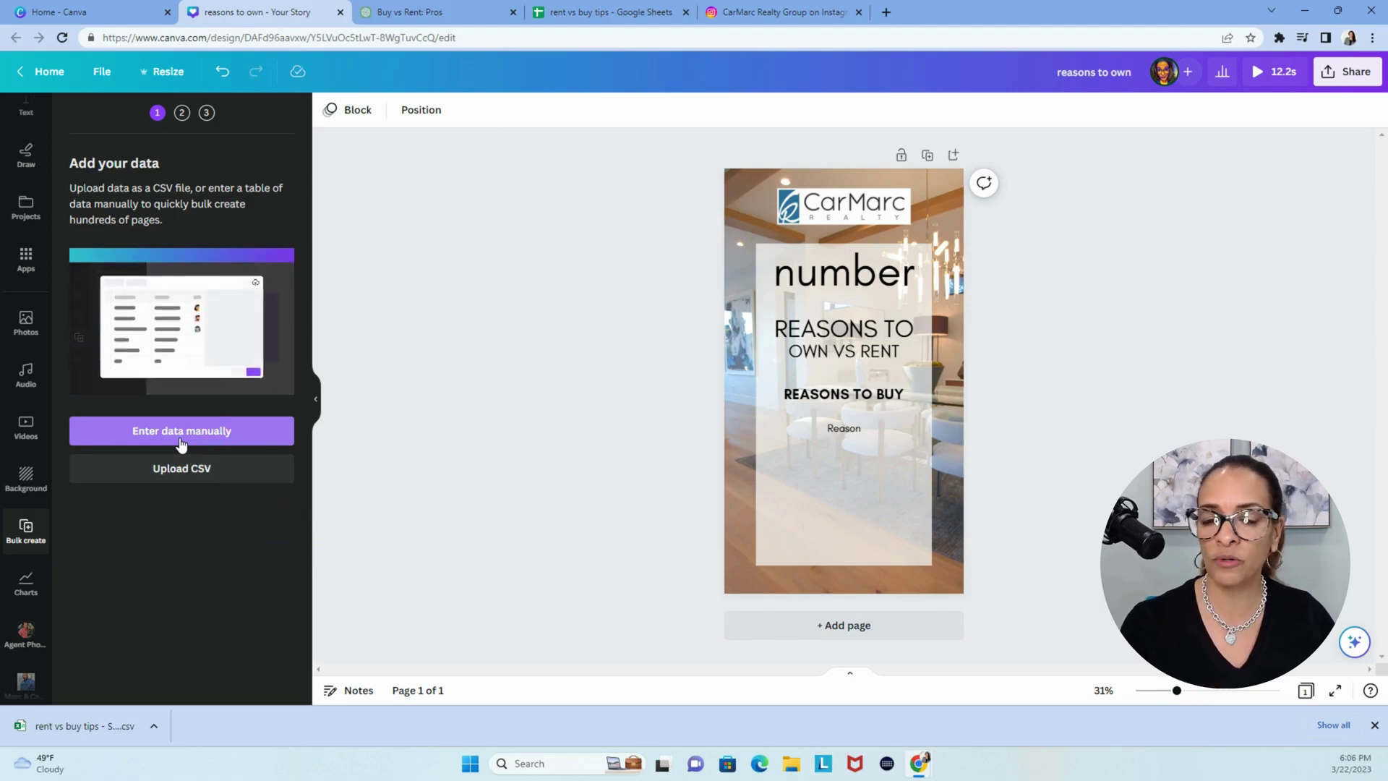
Upload the 'rent vs buy tips - Sheet1' CSV and connect the number text to No.
{"action": "left_click", "coordinate": [201, 483]}
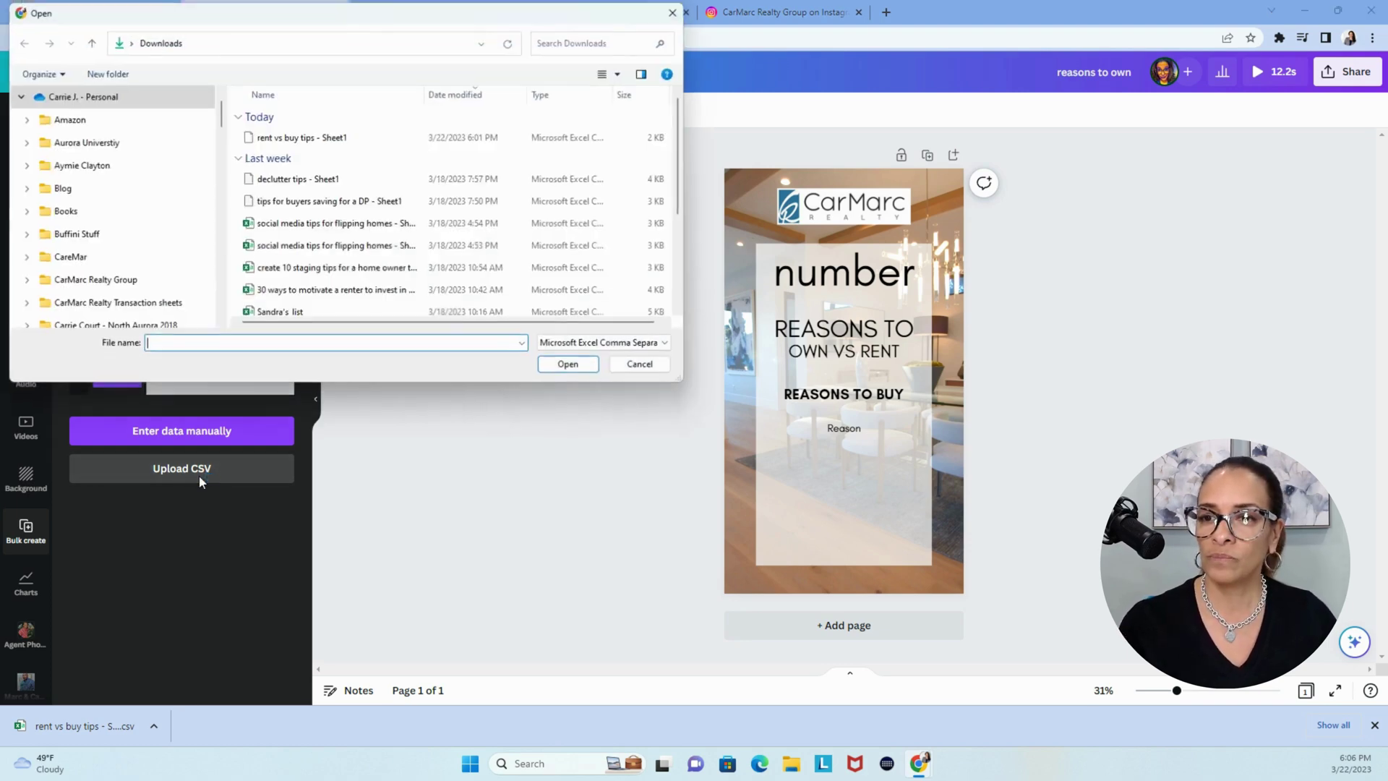
{"action": "double_click", "coordinate": [284, 136]}
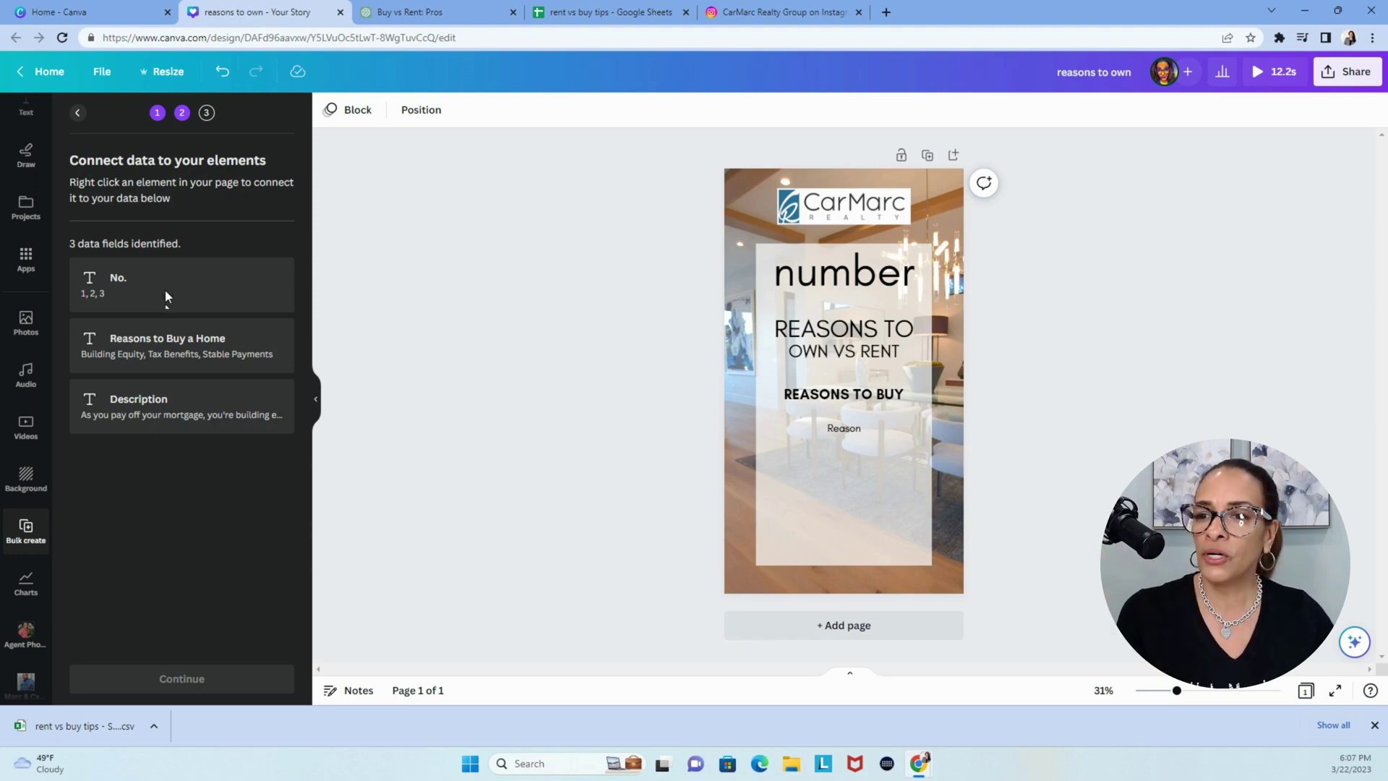
{"action": "left_click", "coordinate": [851, 283]}
{"action": "right_click", "coordinate": [851, 284]}
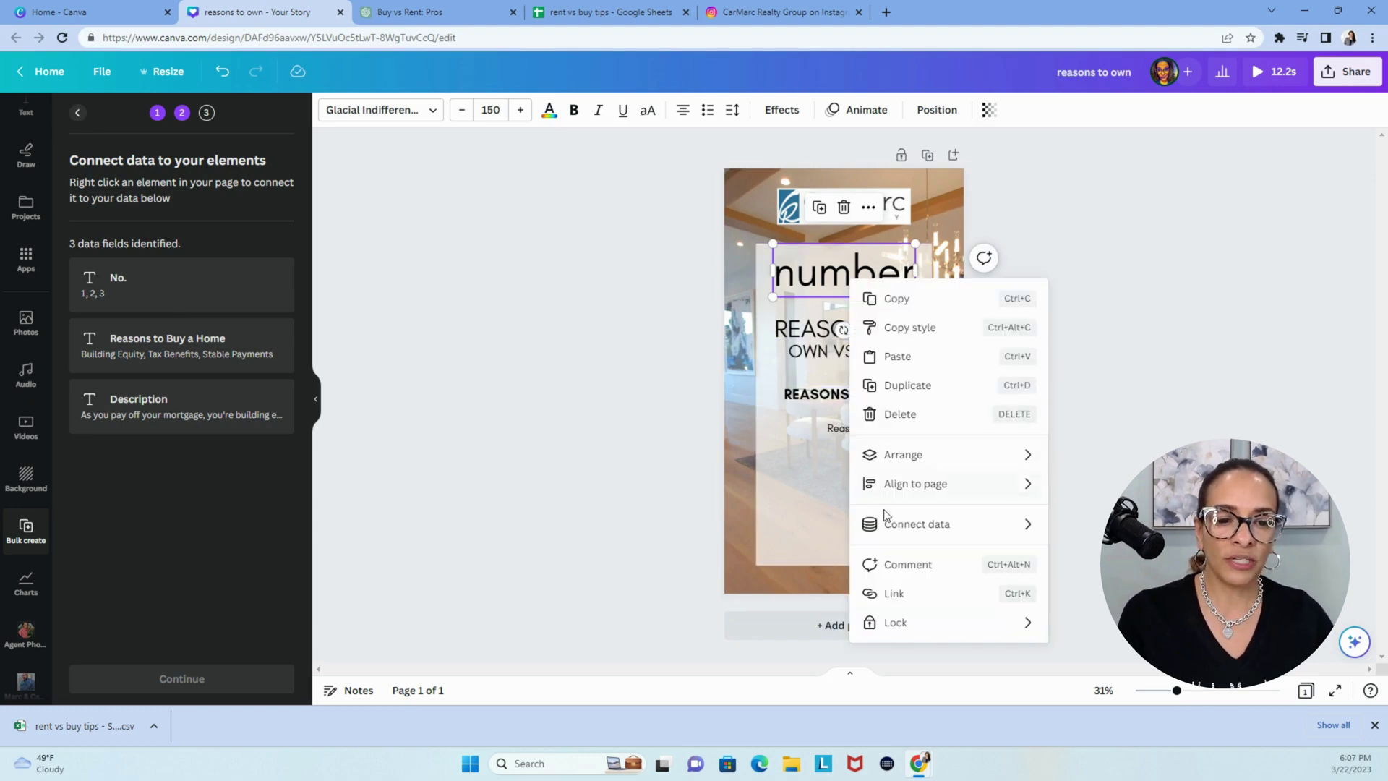
{"action": "mouse_move", "coordinate": [910, 533]}
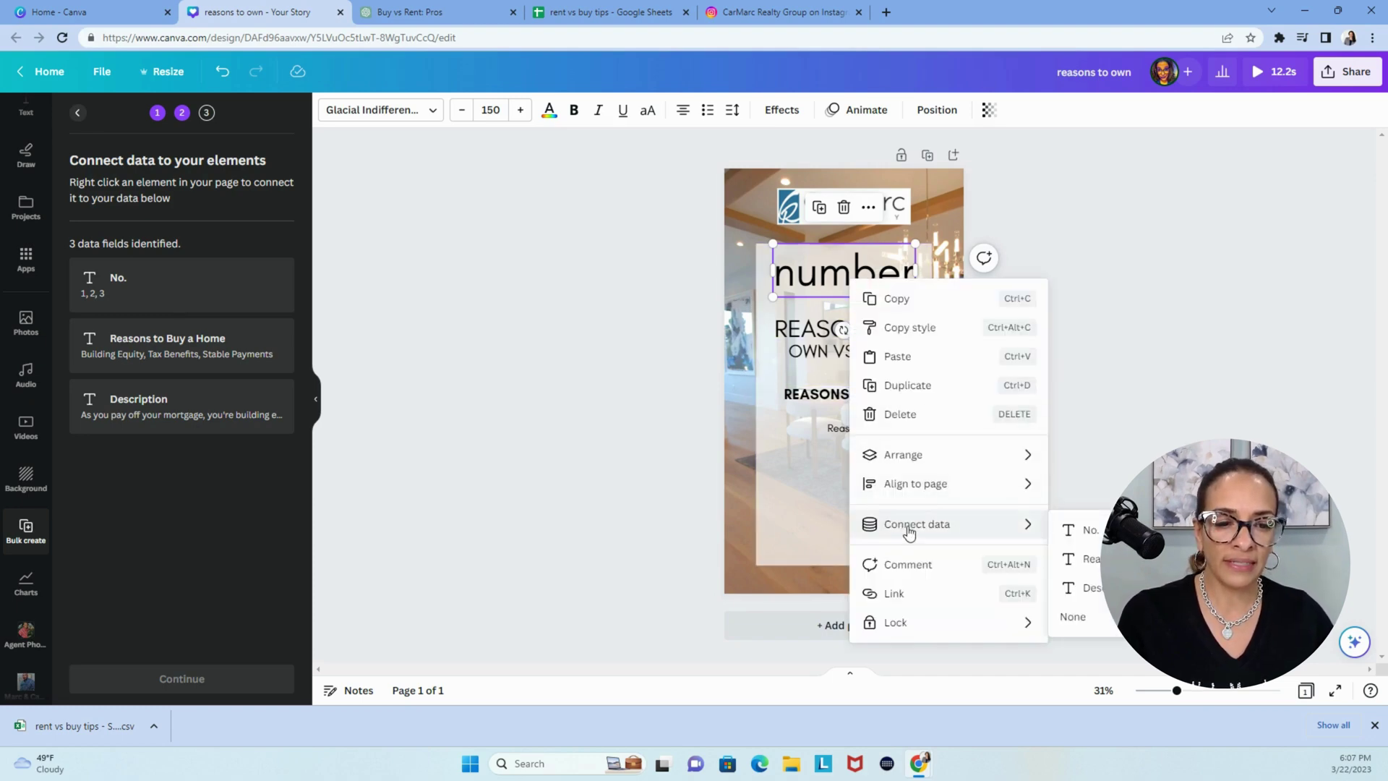
{"action": "left_click", "coordinate": [1088, 530]}
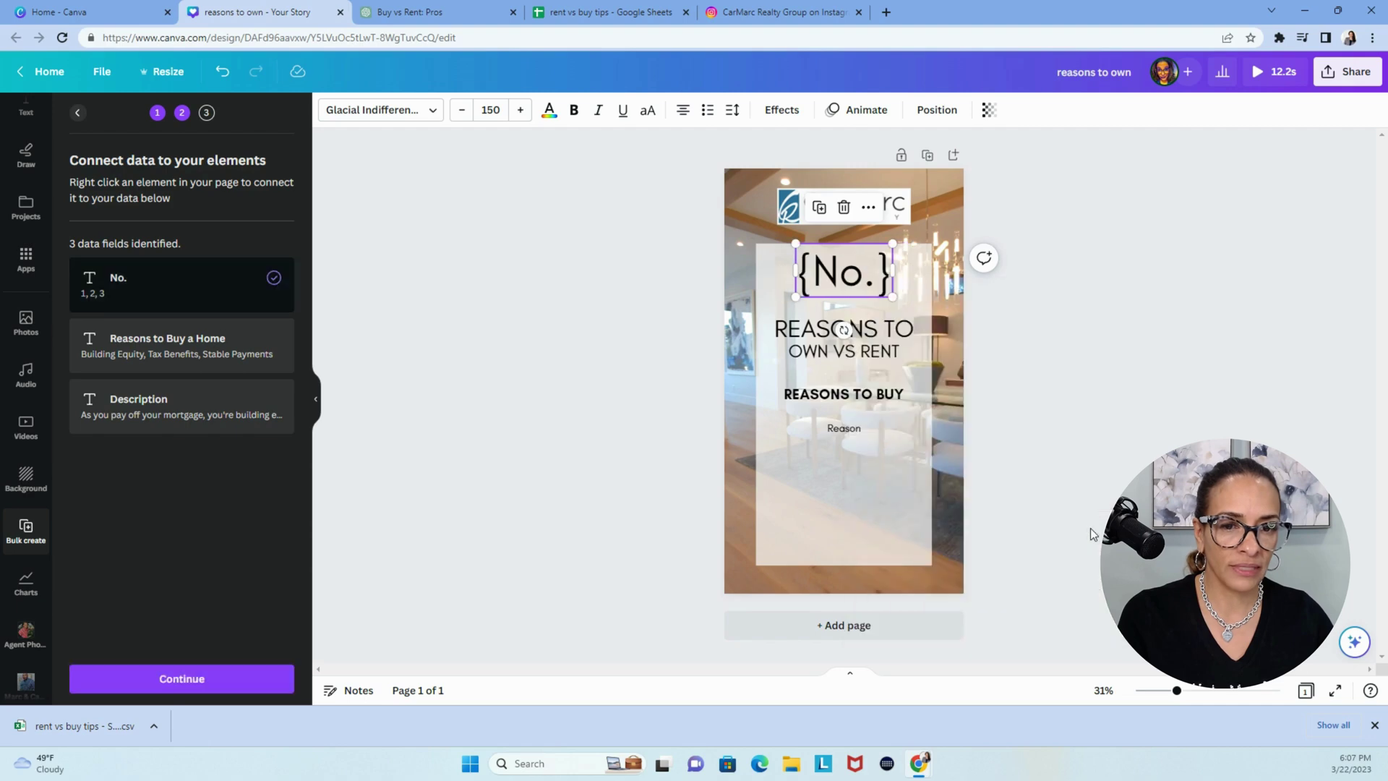
Connect REASONS TO BUY to 'Reasons to Buy a Home' and the lowered Reason text to Description.
{"action": "left_click", "coordinate": [825, 397]}
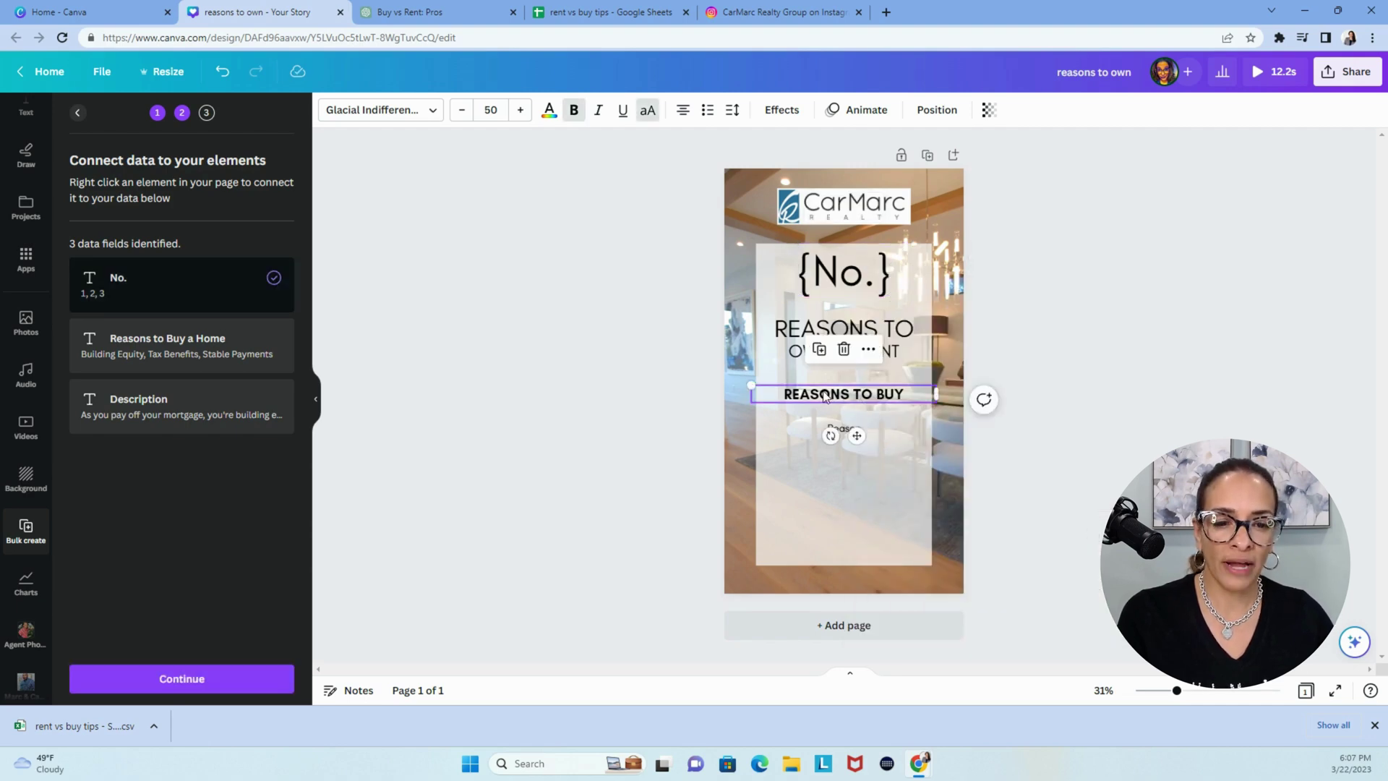
{"action": "right_click", "coordinate": [826, 397]}
{"action": "mouse_move", "coordinate": [900, 589]}
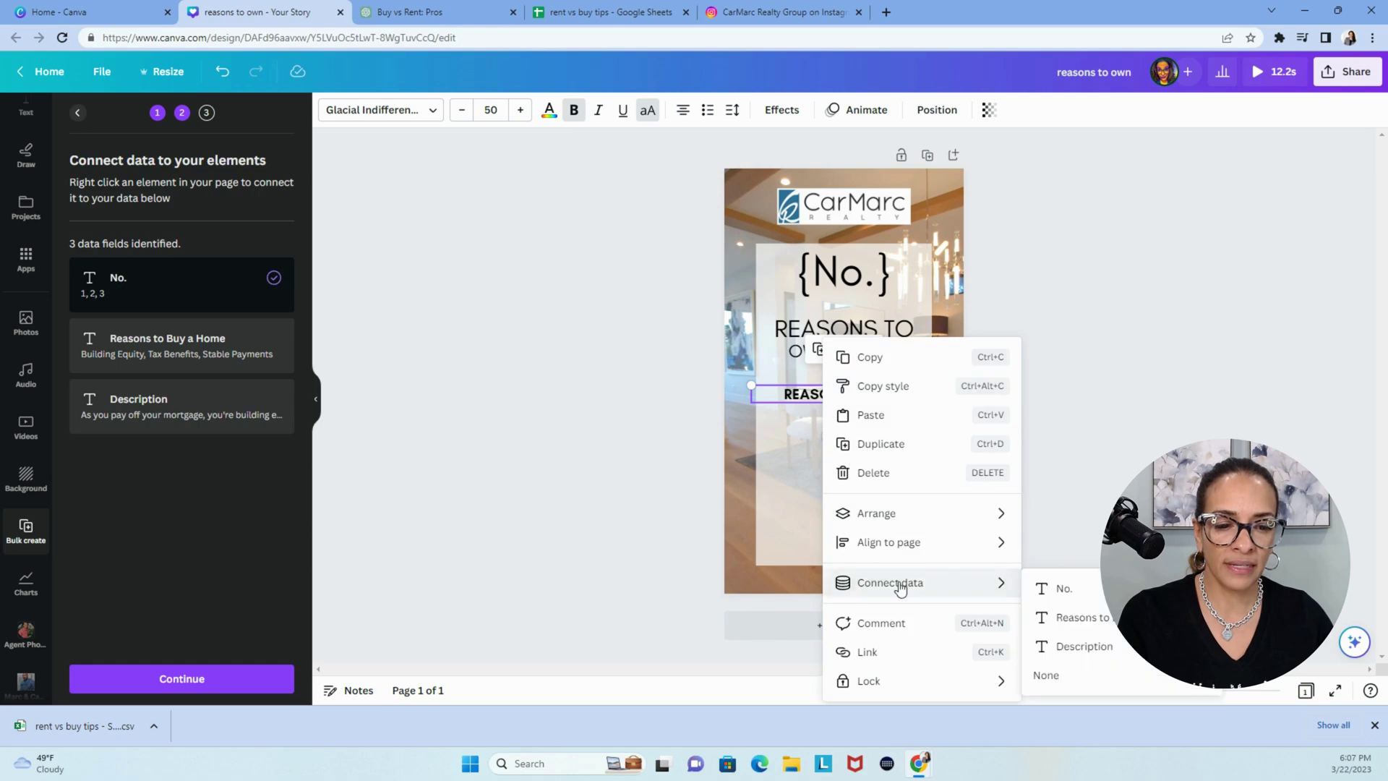
{"action": "left_click", "coordinate": [1092, 619]}
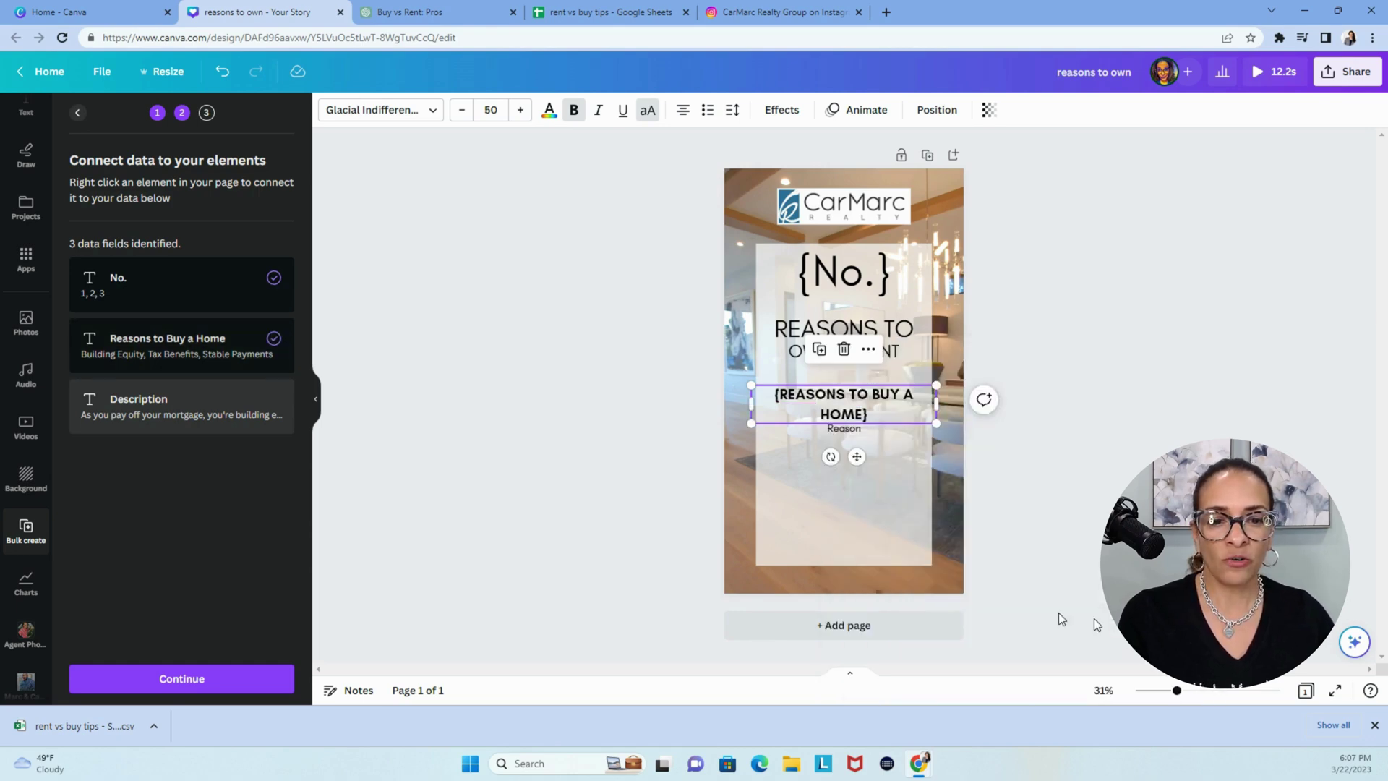
{"action": "left_click_drag", "start_coordinate": [849, 434], "coordinate": [848, 450]}
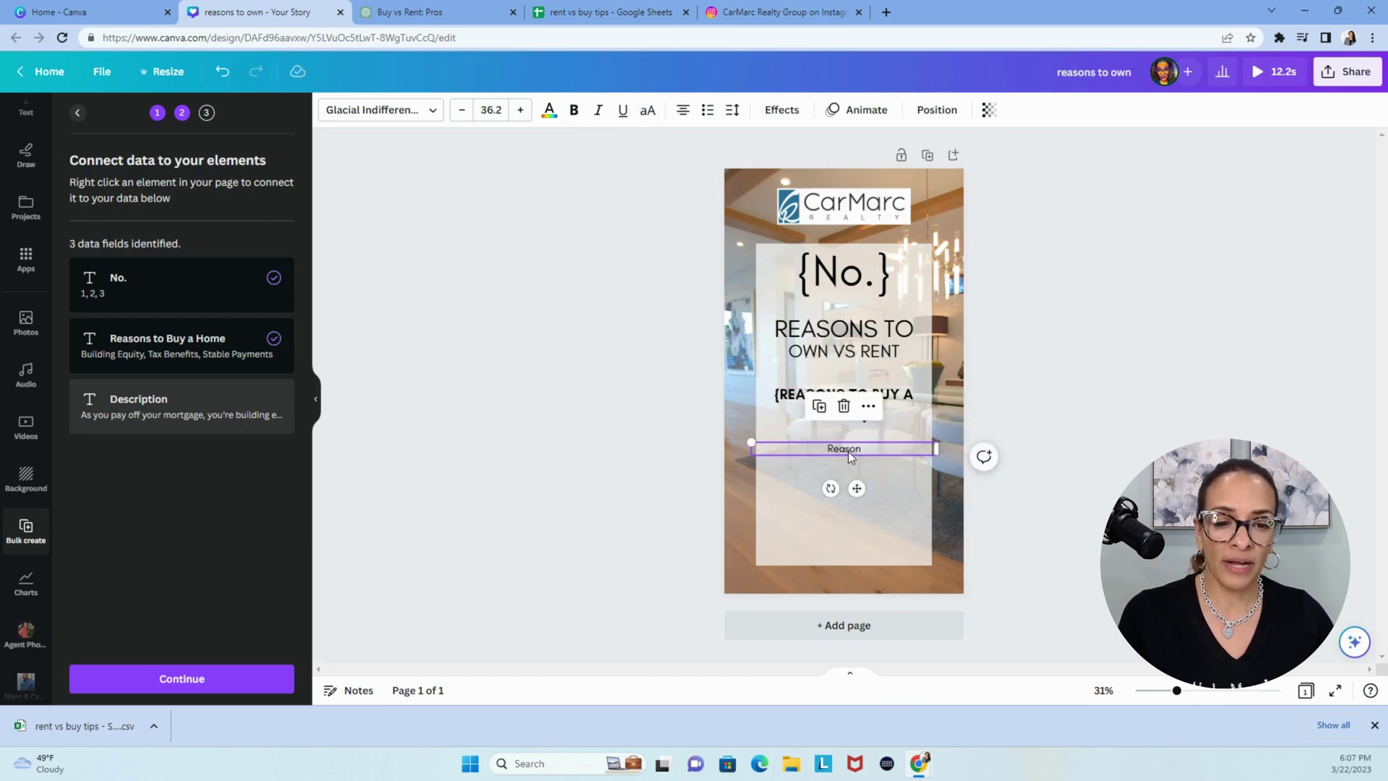
{"action": "right_click", "coordinate": [848, 451]}
{"action": "mouse_move", "coordinate": [929, 586]}
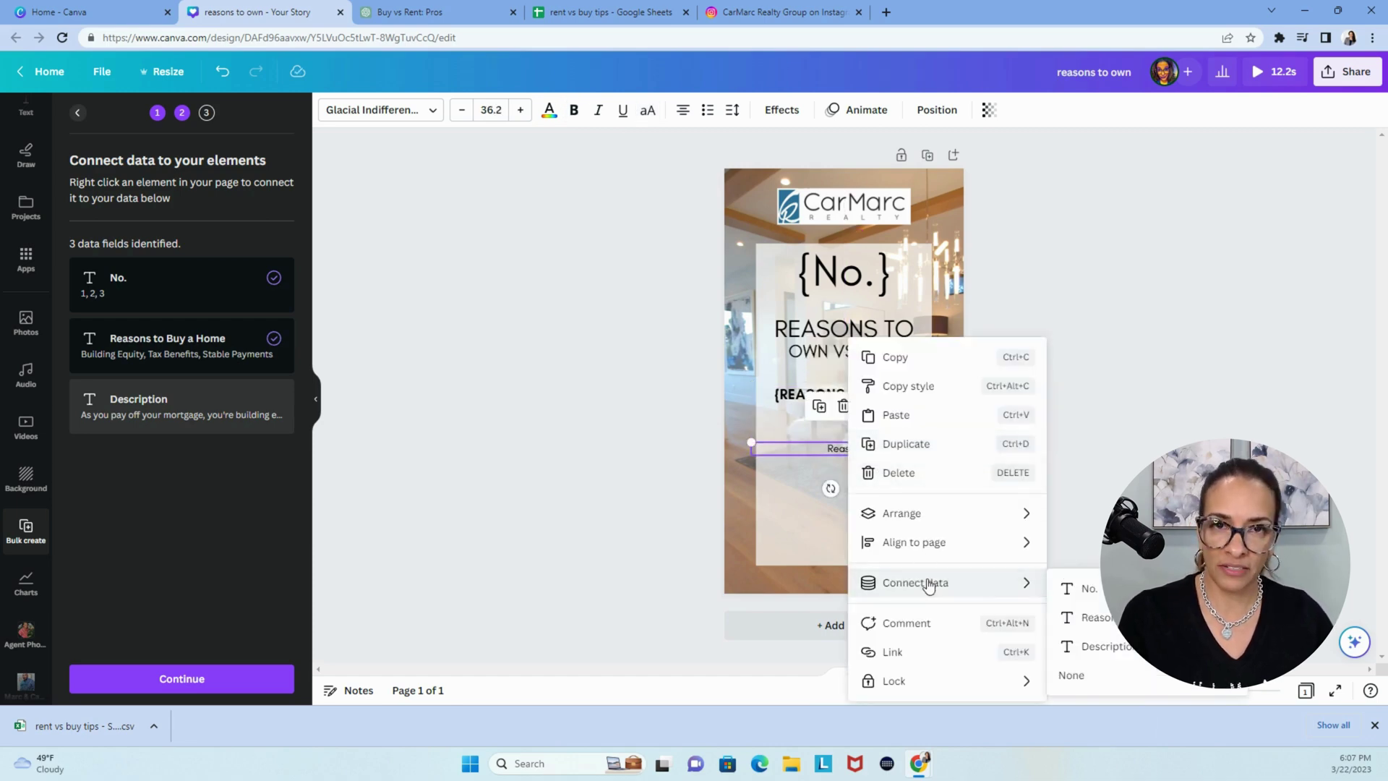
{"action": "left_click", "coordinate": [1081, 646]}
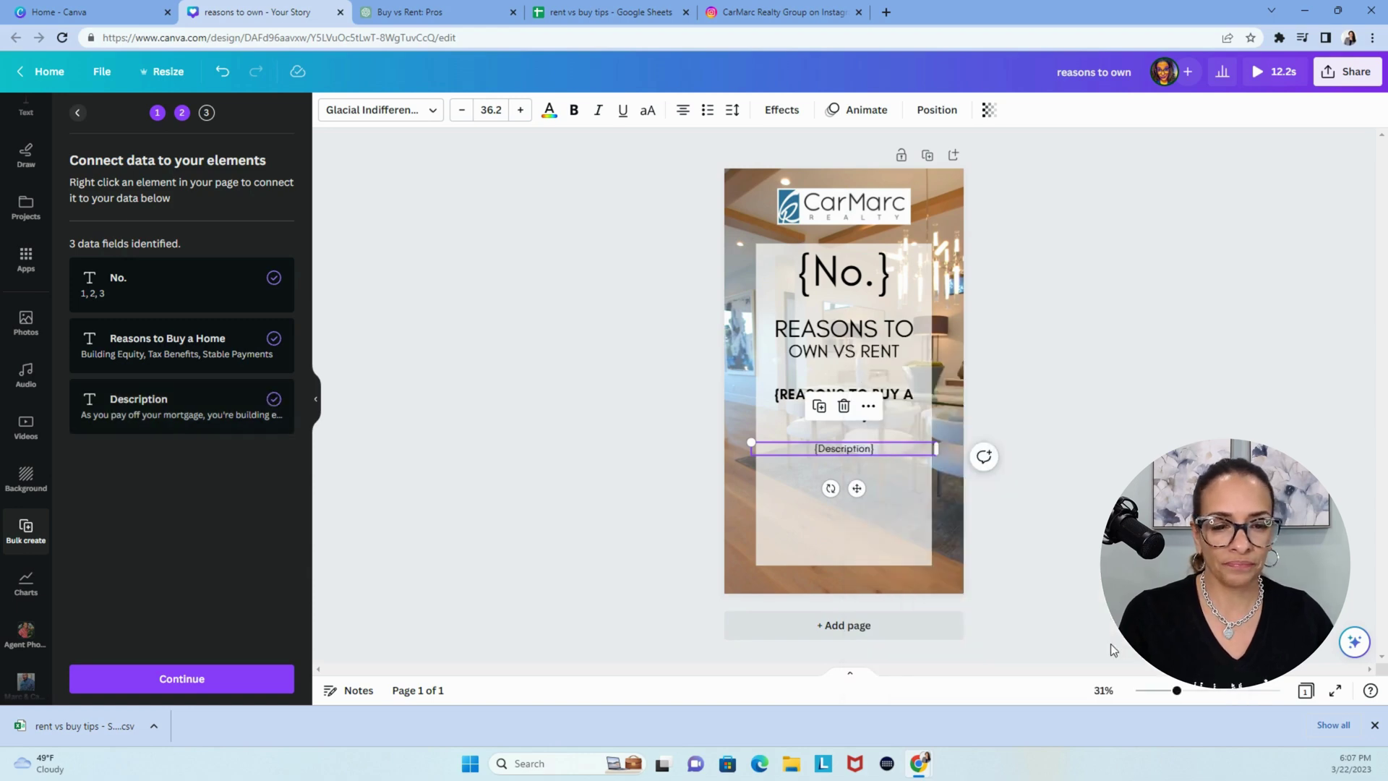
{"action": "left_click", "coordinate": [1113, 649]}
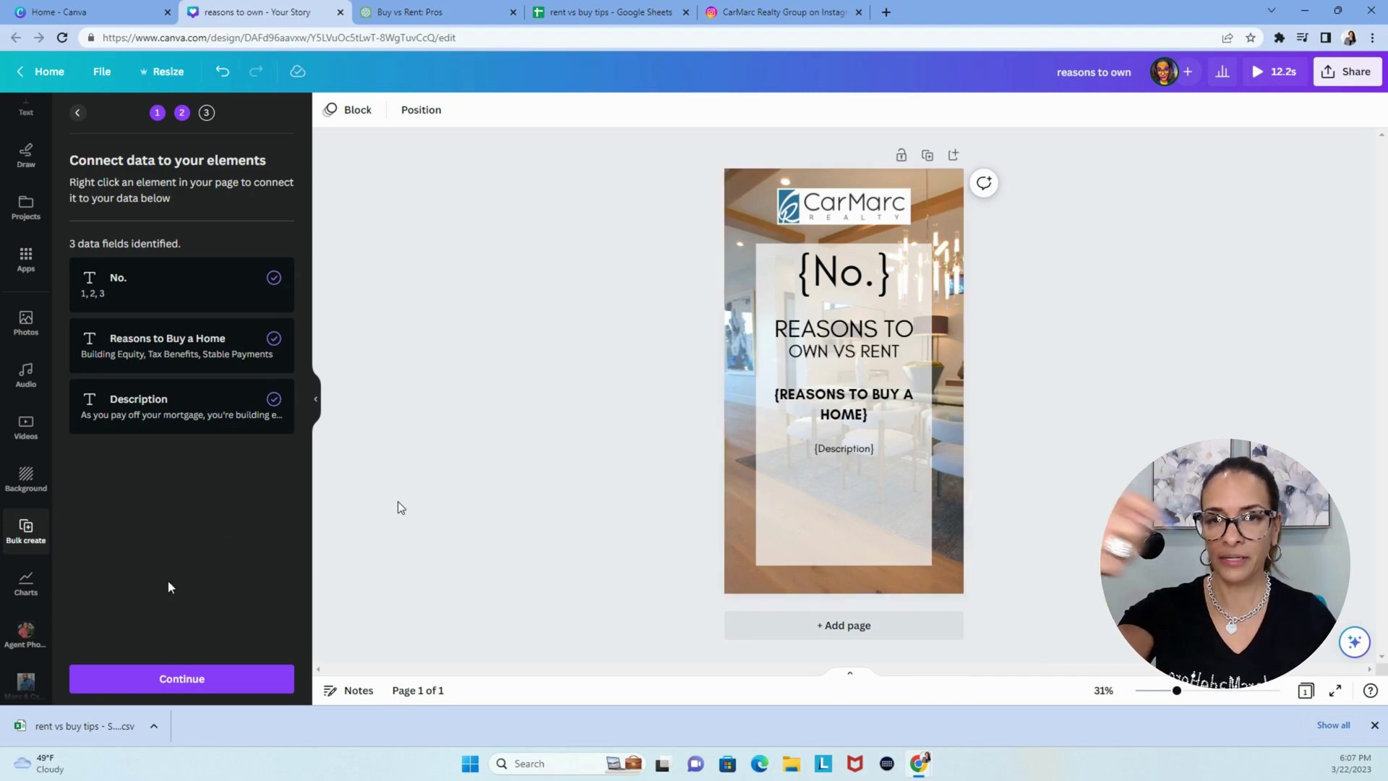
Continue to Apply data and generate the 10 pages.
{"action": "left_click", "coordinate": [141, 687]}
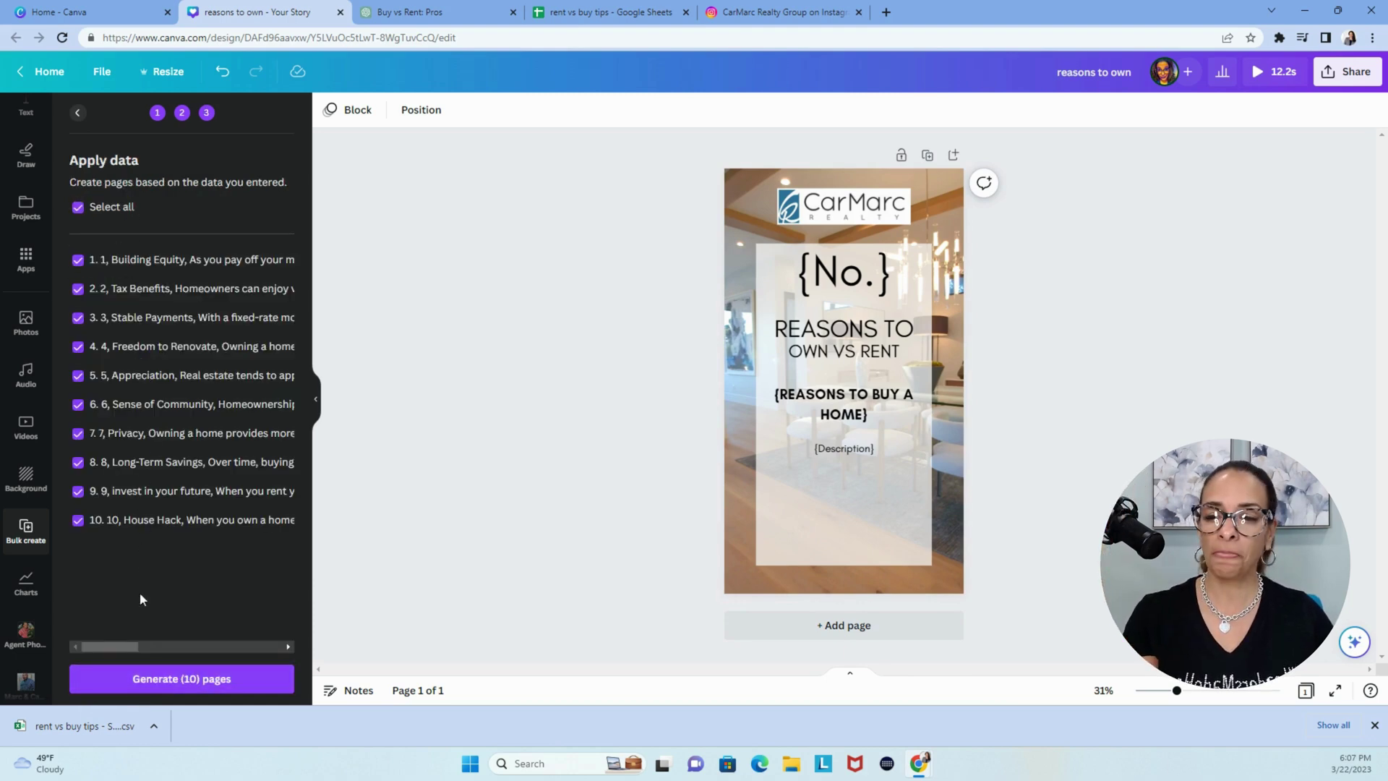
{"action": "left_click", "coordinate": [165, 684]}
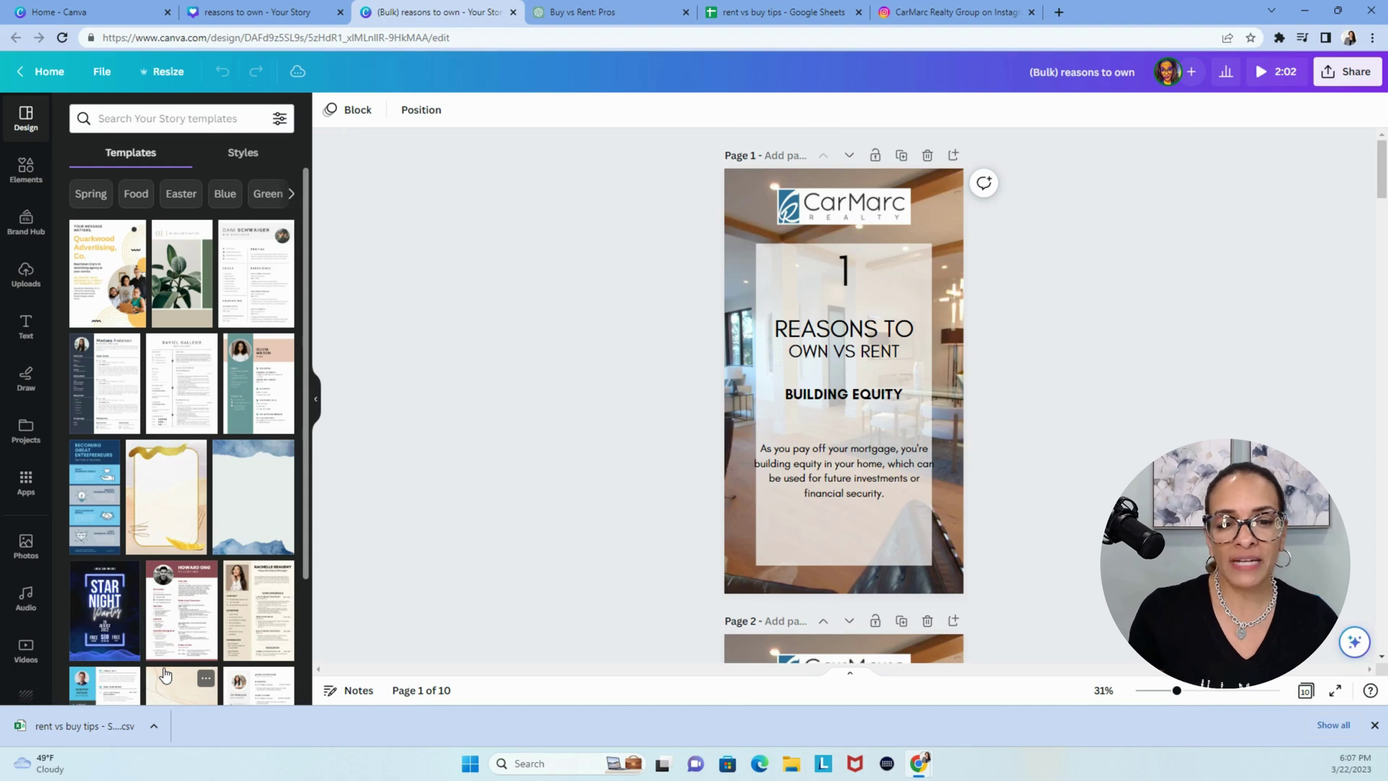
Narrow the description boxes on pages 1 and 2 from both sides.
{"action": "left_click", "coordinate": [871, 473]}
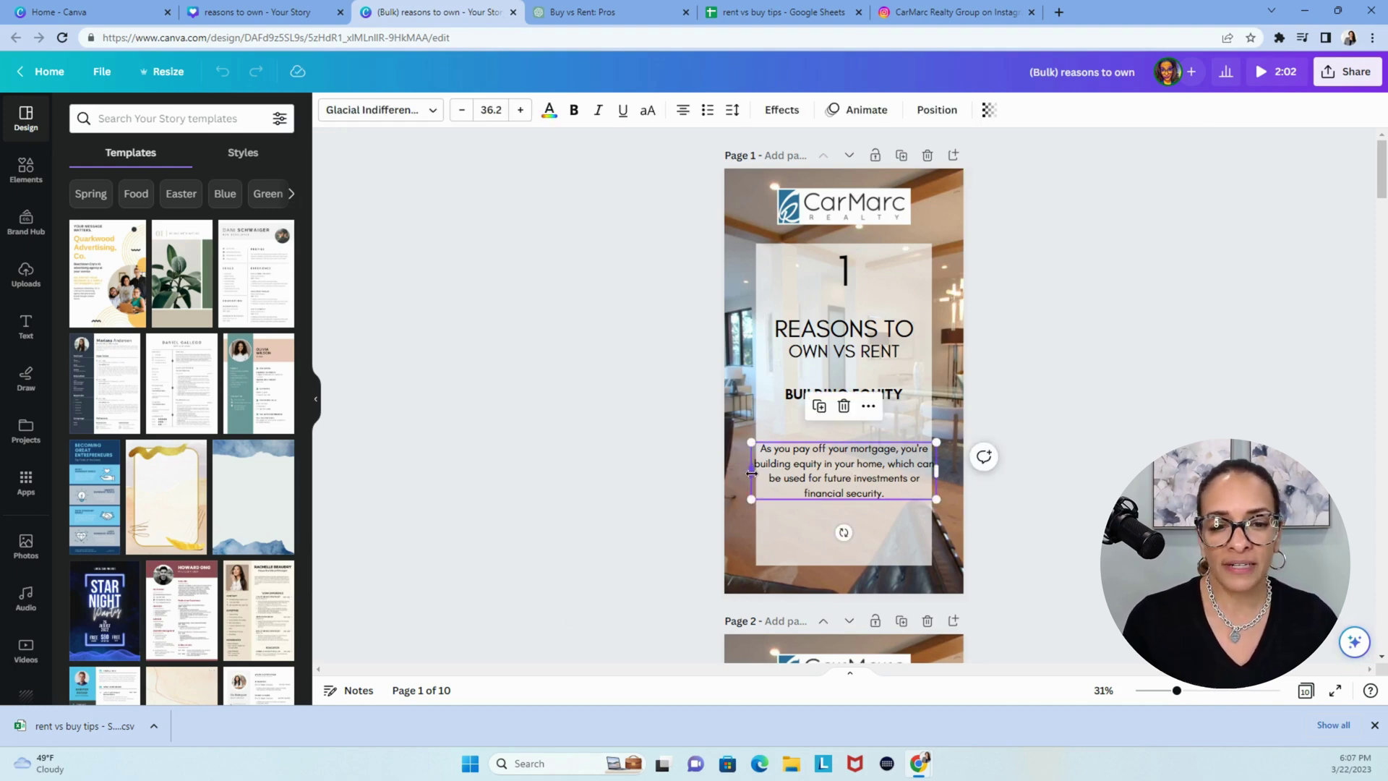
{"action": "left_click_drag", "start_coordinate": [751, 473], "coordinate": [777, 477]}
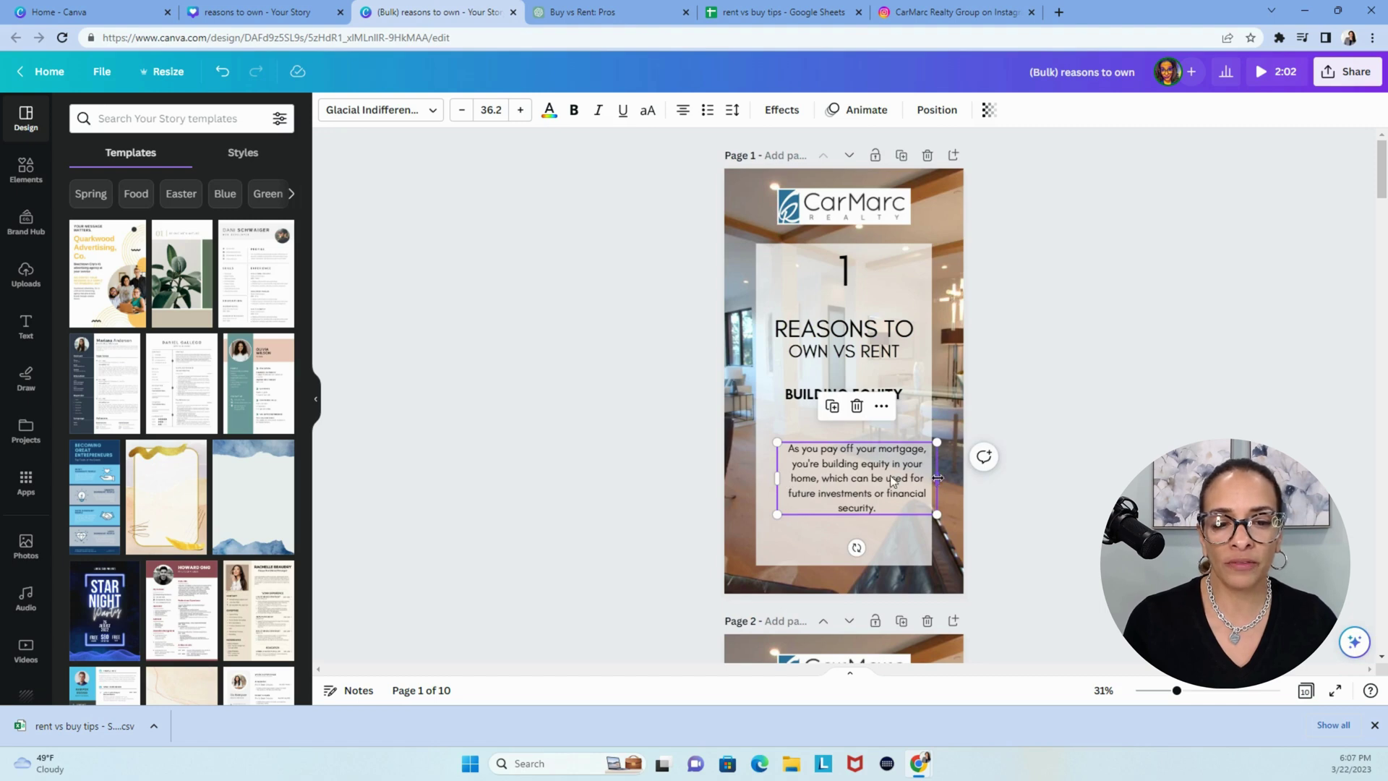
{"action": "left_click_drag", "start_coordinate": [938, 478], "coordinate": [912, 477]}
{"action": "left_click", "coordinate": [1065, 465]}
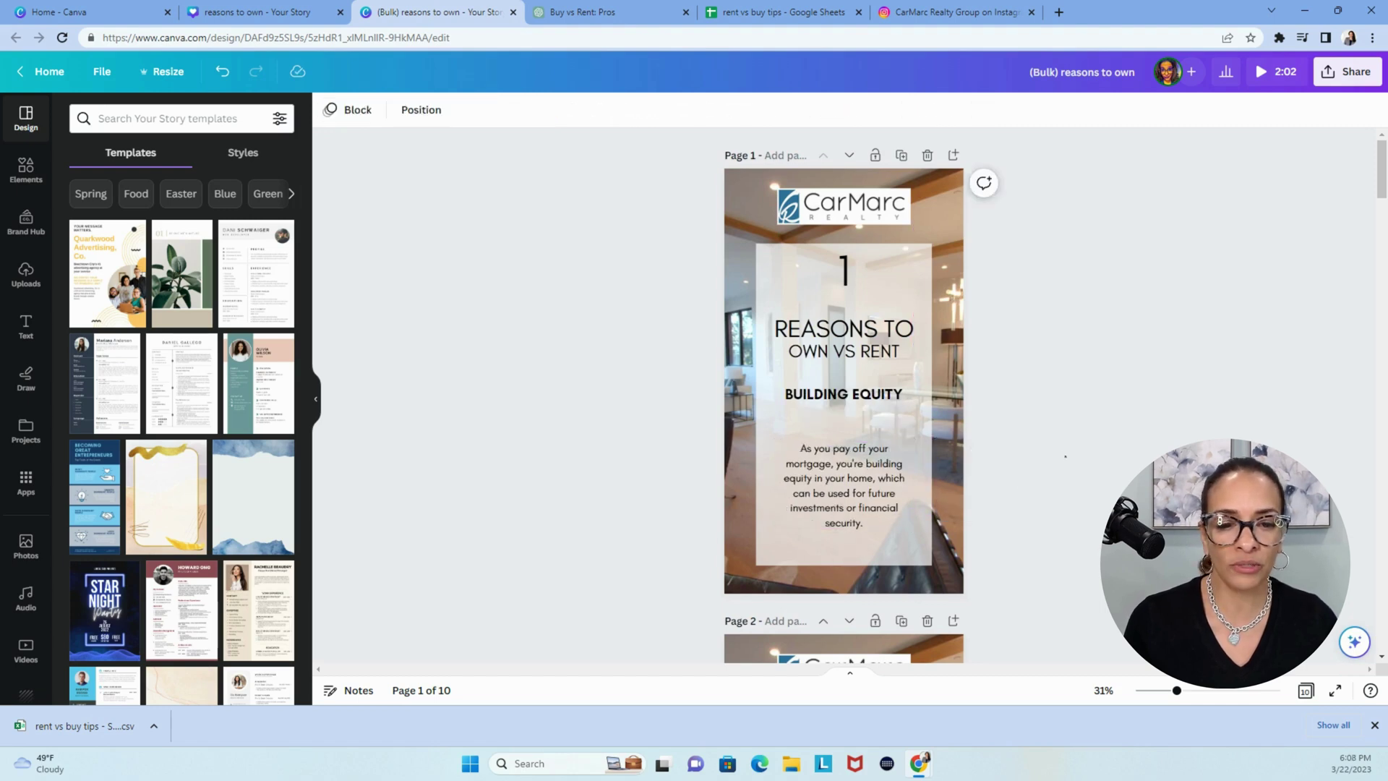
{"action": "scroll", "coordinate": [1066, 456], "scroll_direction": "down", "scroll_amount": 7}
{"action": "left_click", "coordinate": [768, 423]}
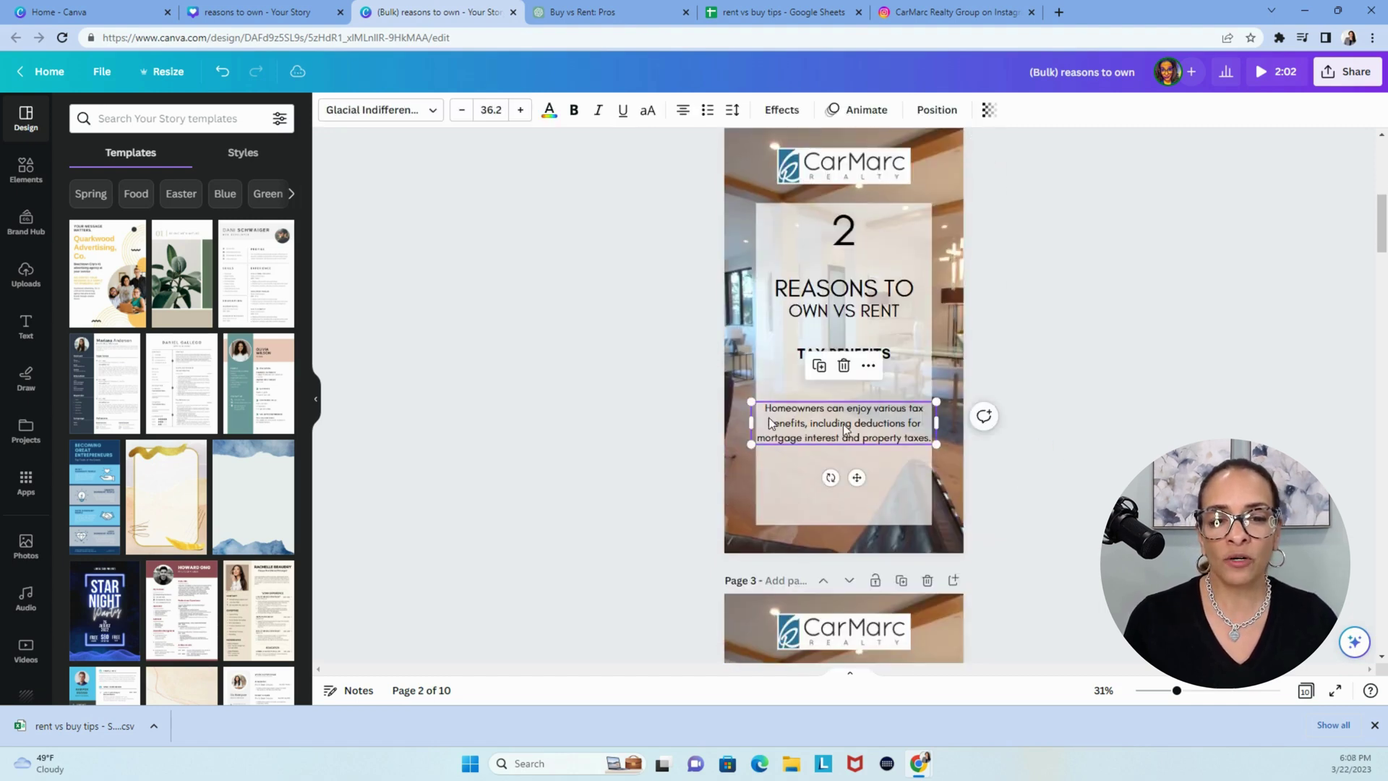
{"action": "left_click_drag", "start_coordinate": [750, 416], "coordinate": [777, 420]}
{"action": "left_click_drag", "start_coordinate": [937, 436], "coordinate": [910, 436]}
{"action": "left_click", "coordinate": [1041, 425]}
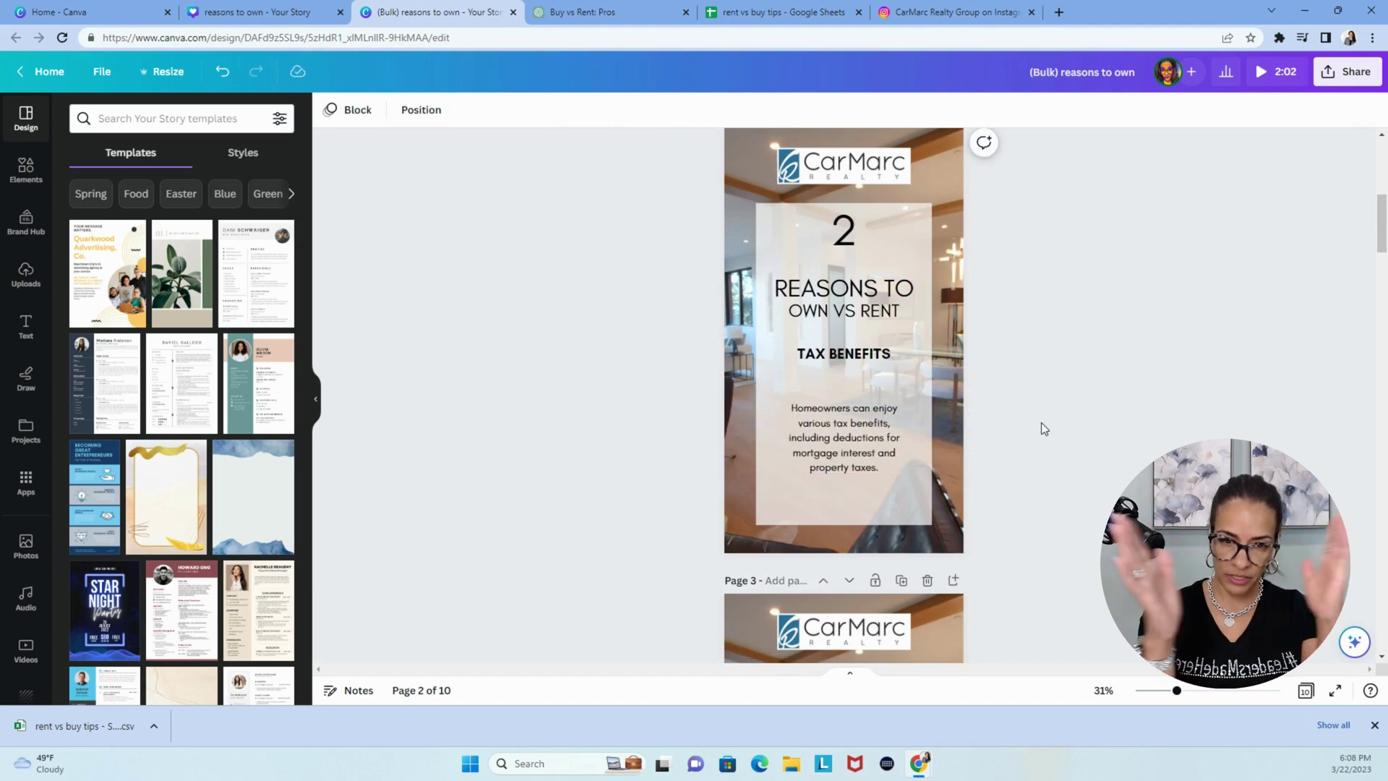
Narrow page 3's body text from both sides and centre it.
{"action": "scroll", "coordinate": [1041, 422], "scroll_direction": "down", "scroll_amount": 6}
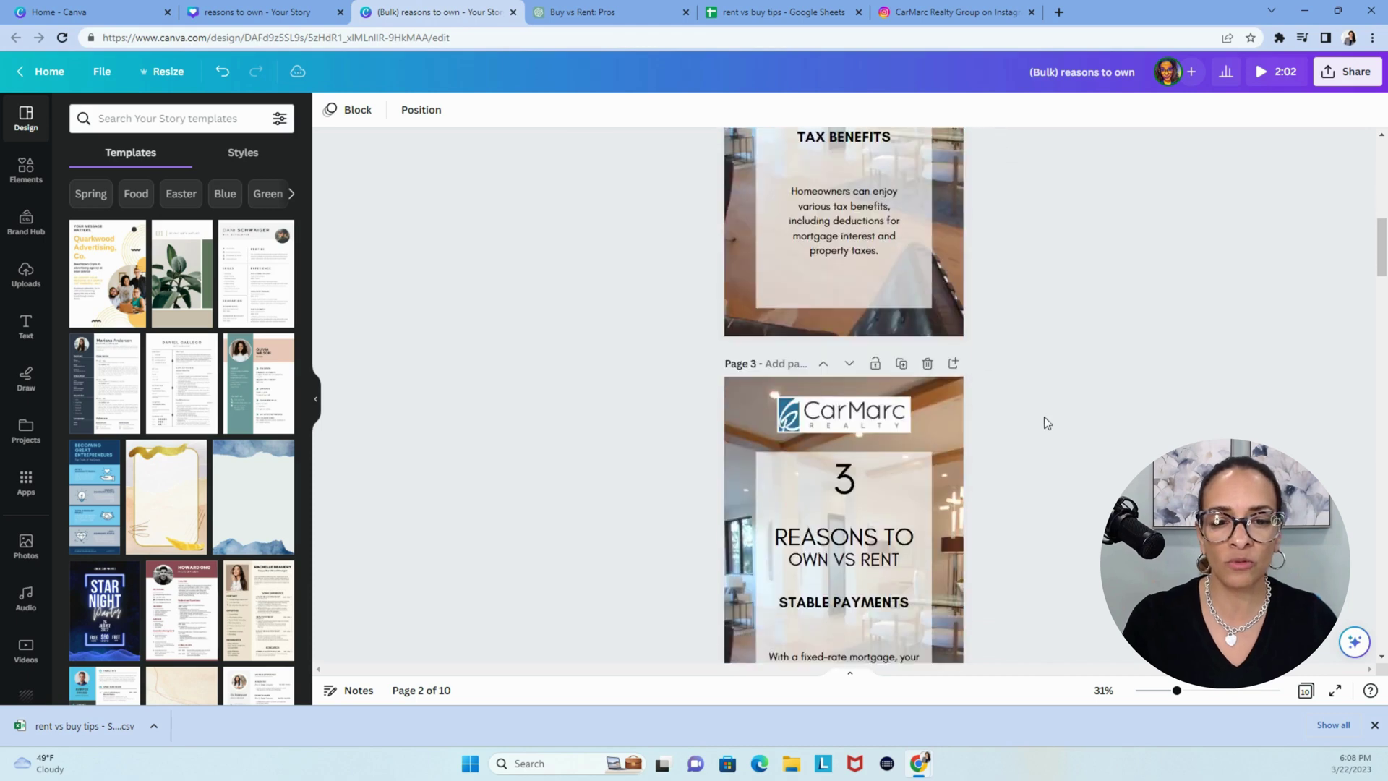
{"action": "left_click", "coordinate": [860, 462]}
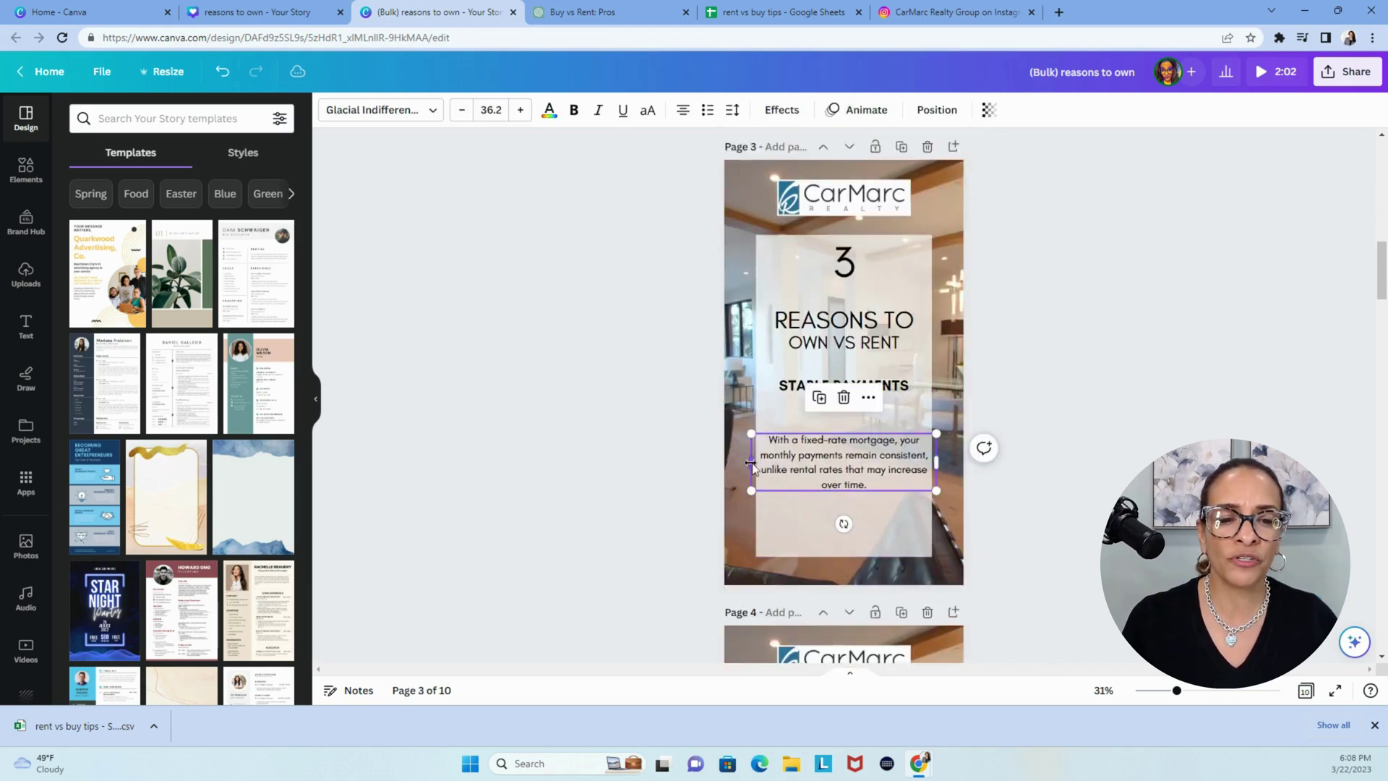
{"action": "left_click_drag", "start_coordinate": [758, 463], "coordinate": [798, 473]}
{"action": "left_click_drag", "start_coordinate": [932, 462], "coordinate": [915, 464]}
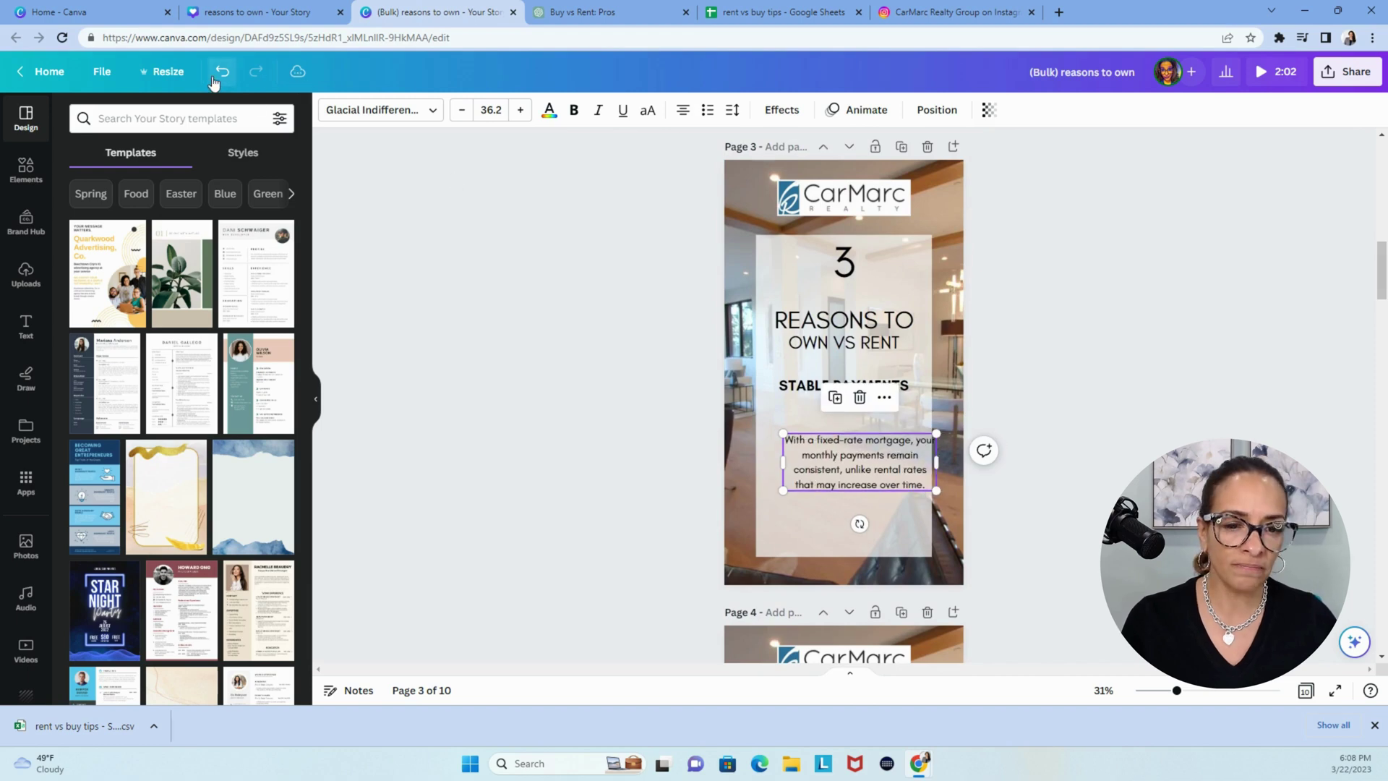
{"action": "left_click_drag", "start_coordinate": [937, 468], "coordinate": [919, 467]}
{"action": "left_click", "coordinate": [1126, 445]}
{"action": "scroll", "coordinate": [1134, 437], "scroll_direction": "down", "scroll_amount": 4}
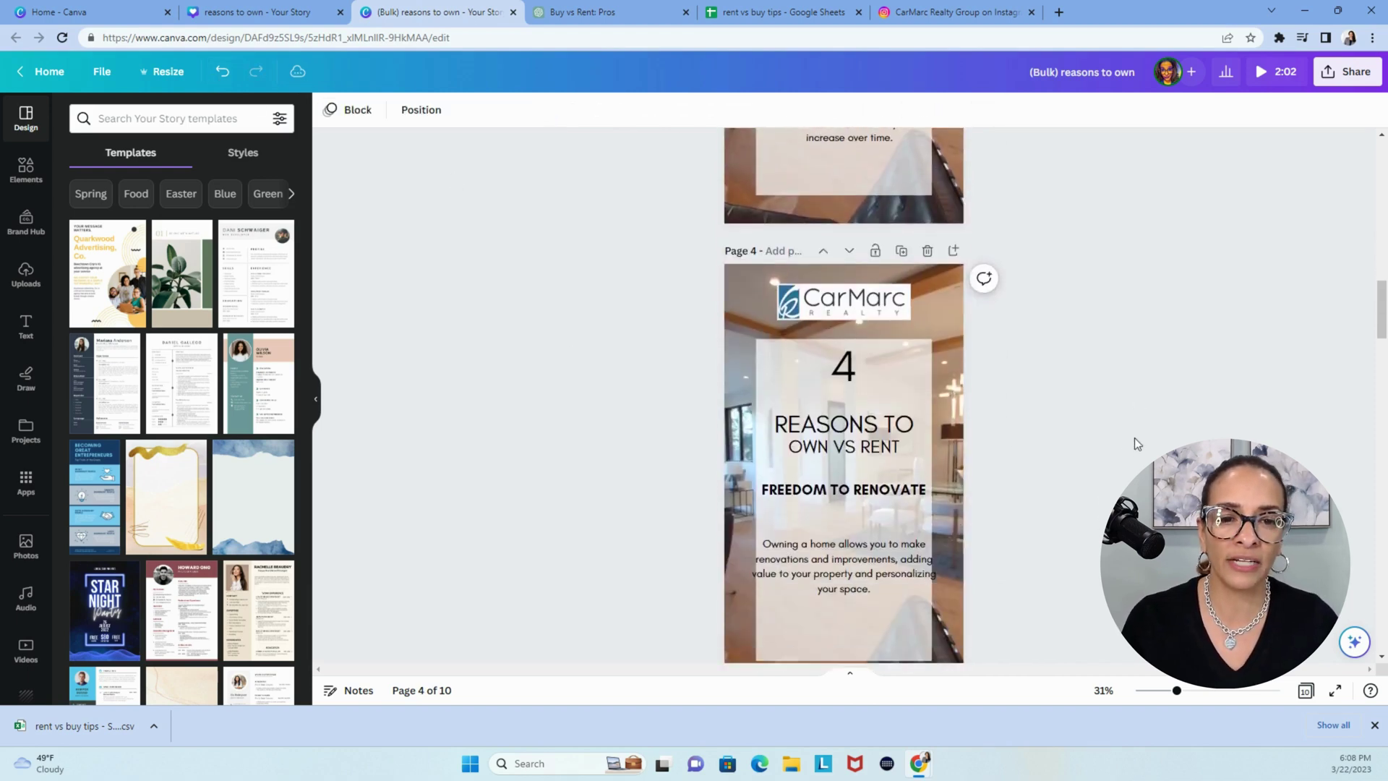
{"action": "scroll", "coordinate": [1134, 437], "scroll_direction": "up", "scroll_amount": 3}
{"action": "left_click", "coordinate": [832, 343]}
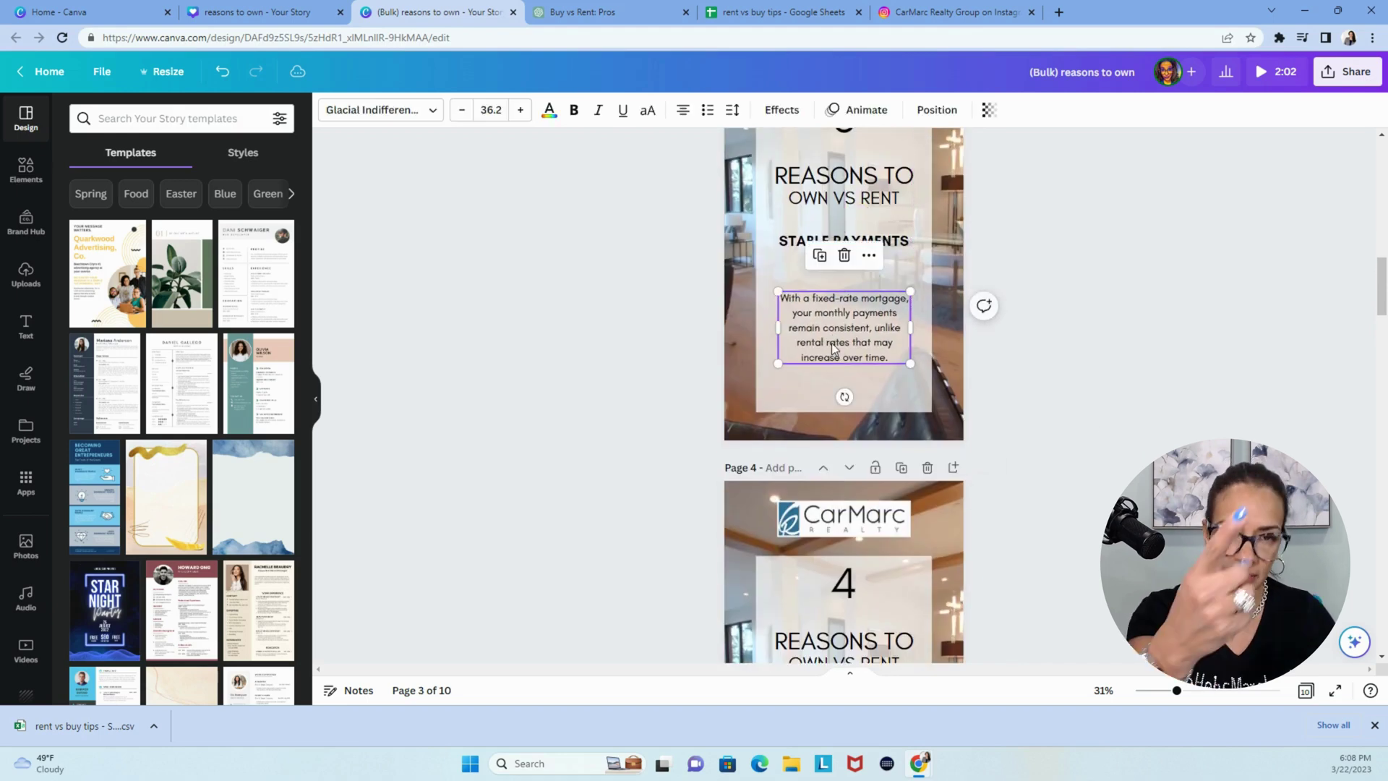
{"action": "left_click", "coordinate": [1105, 409]}
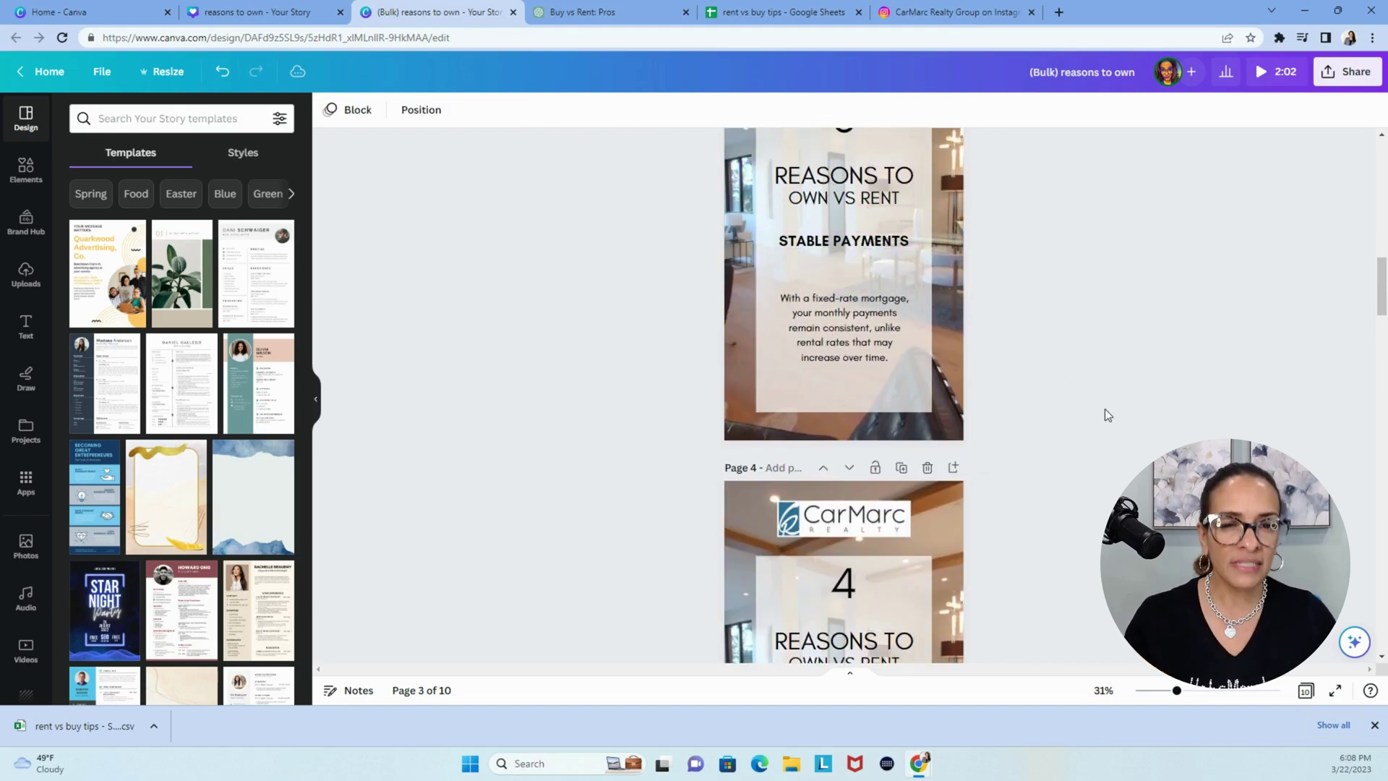
Narrow page 4's body text from both sides.
{"action": "scroll", "coordinate": [1105, 409], "scroll_direction": "down", "scroll_amount": 4}
{"action": "left_click", "coordinate": [871, 518]}
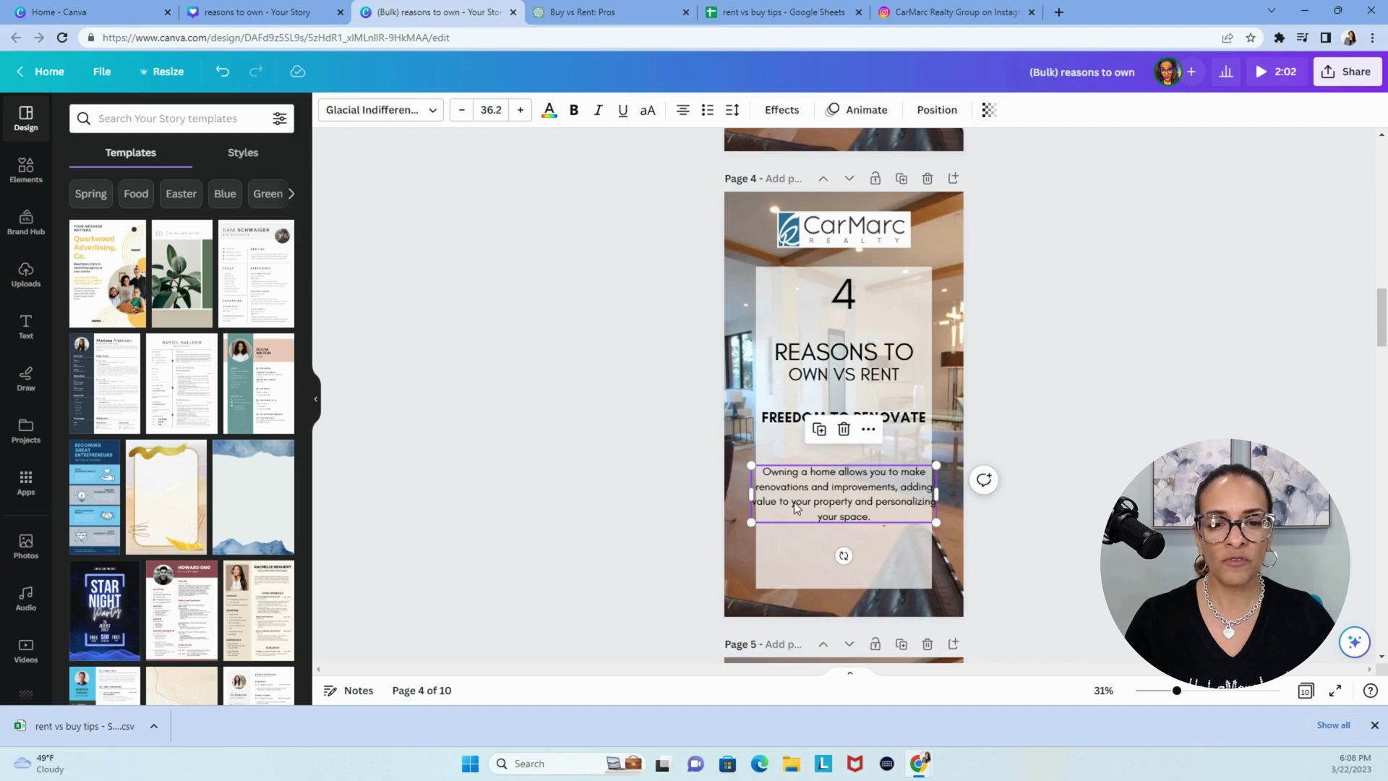
{"action": "left_click_drag", "start_coordinate": [751, 494], "coordinate": [786, 499]}
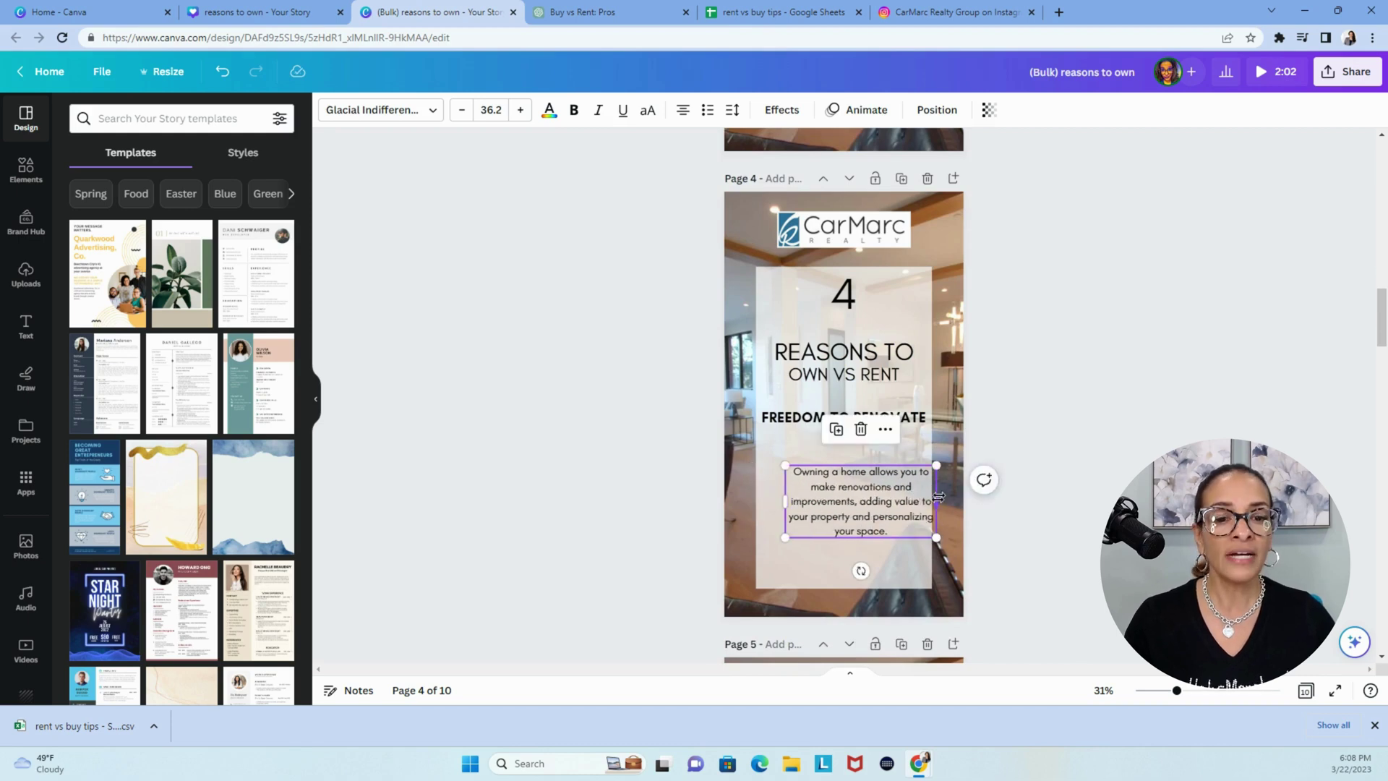
{"action": "left_click_drag", "start_coordinate": [932, 497], "coordinate": [924, 495]}
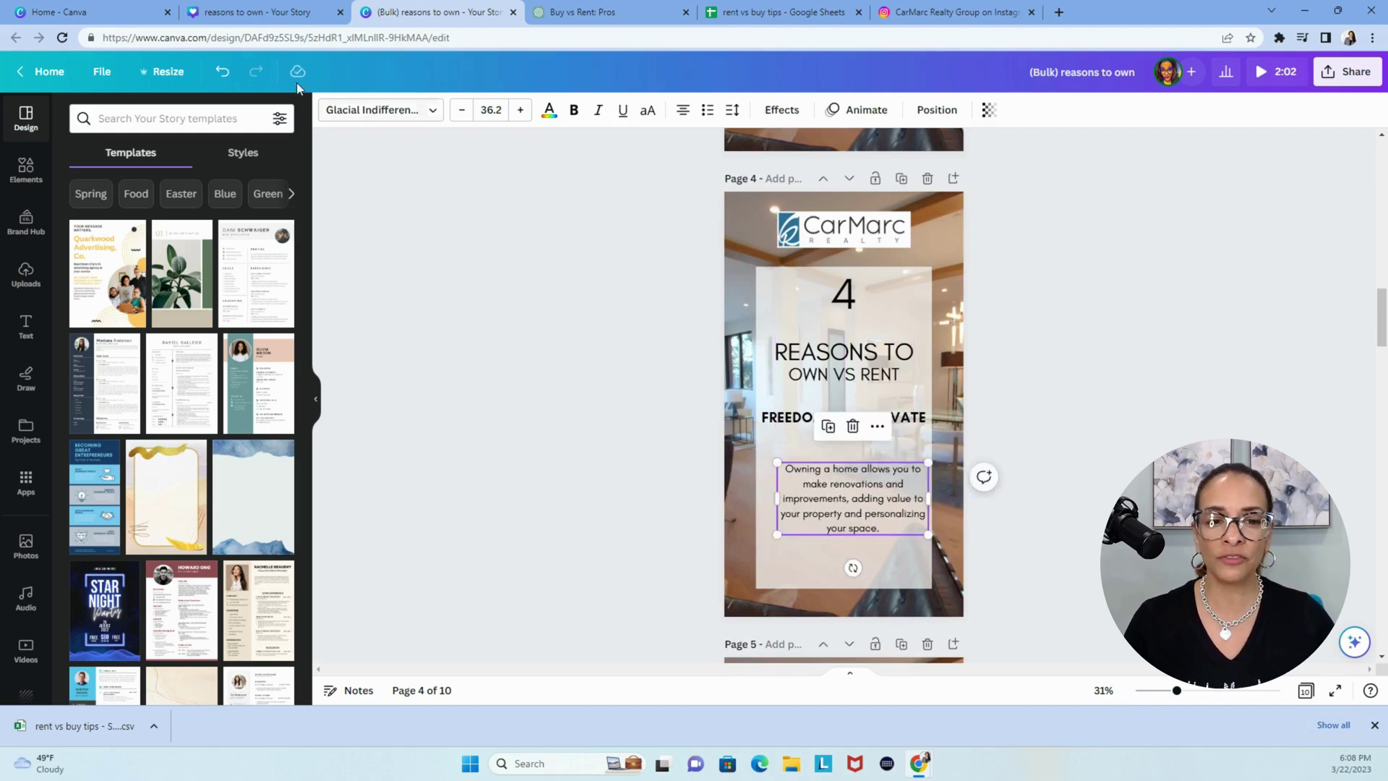
{"action": "left_click", "coordinate": [222, 71]}
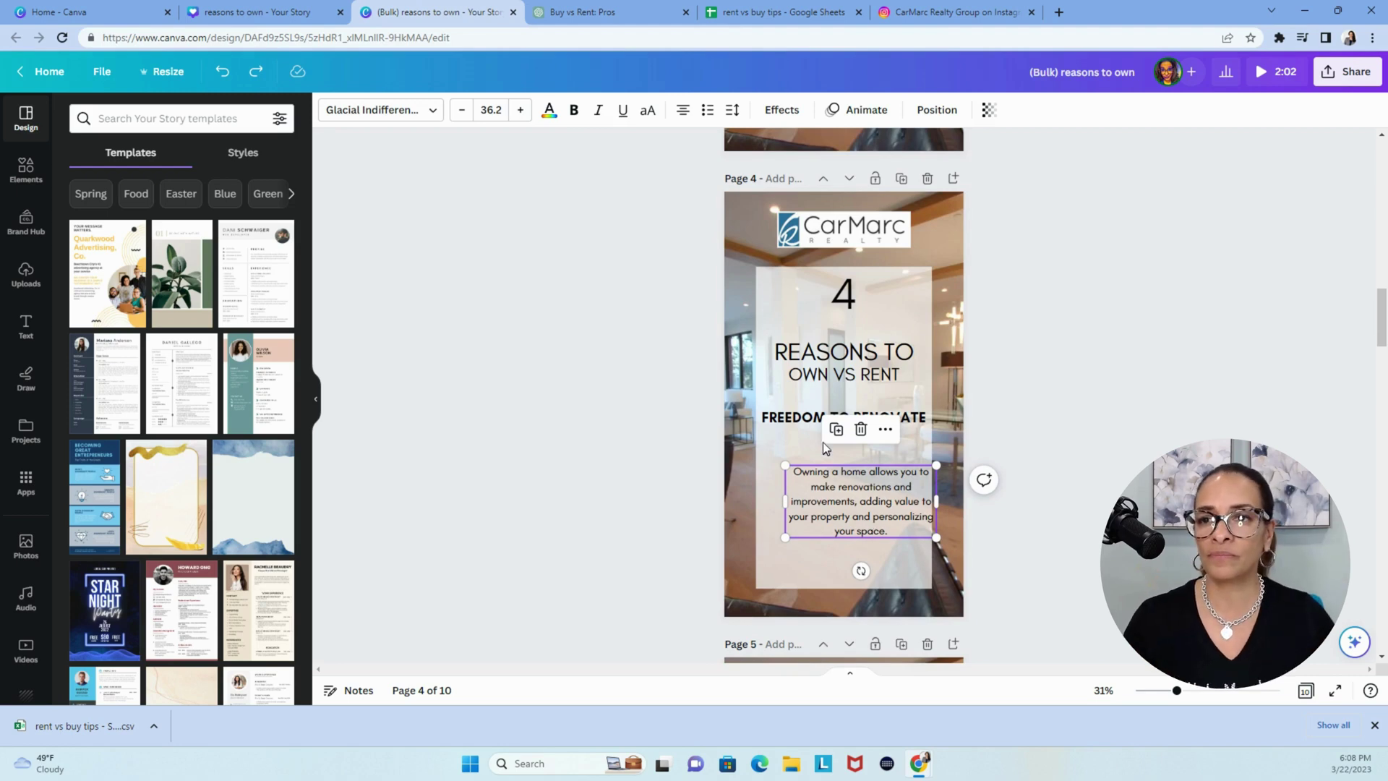
{"action": "left_click", "coordinate": [222, 71]}
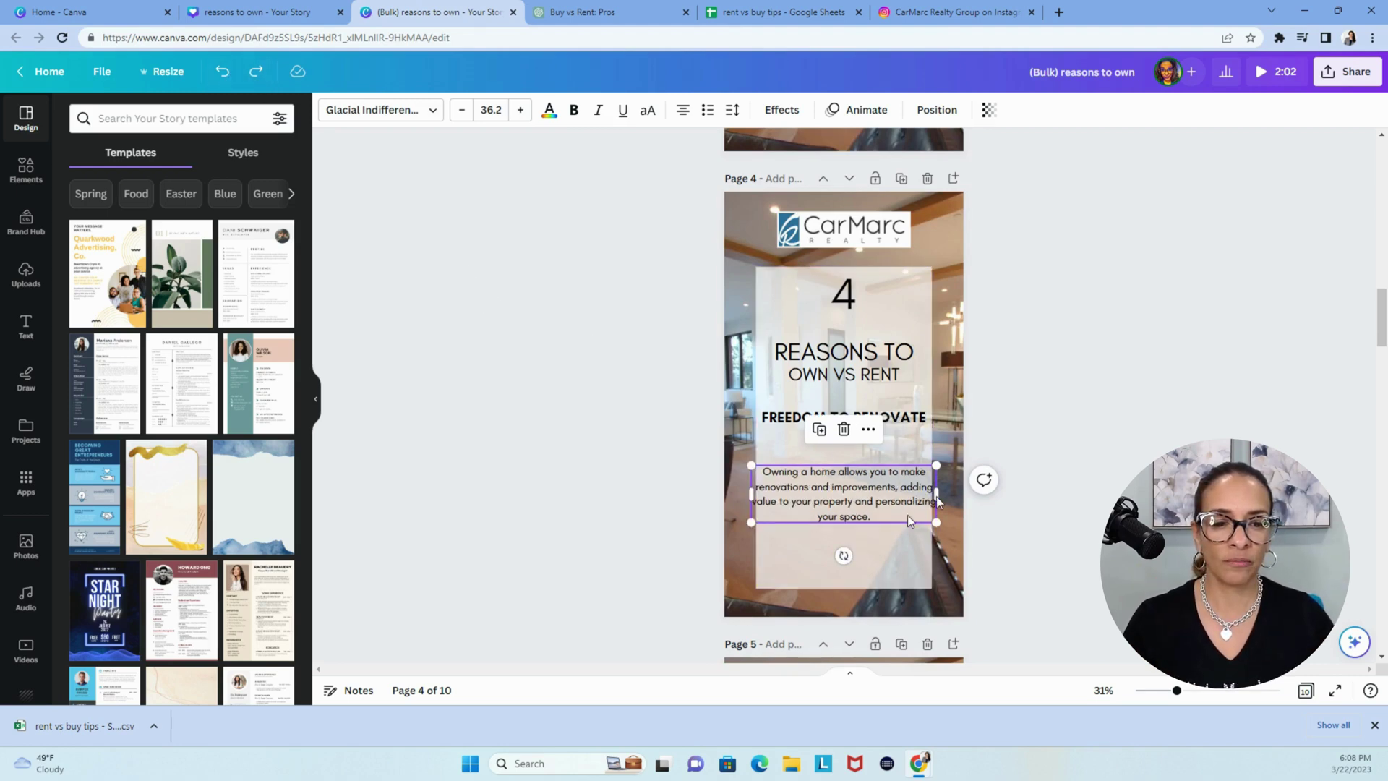
{"action": "left_click_drag", "start_coordinate": [936, 494], "coordinate": [910, 496]}
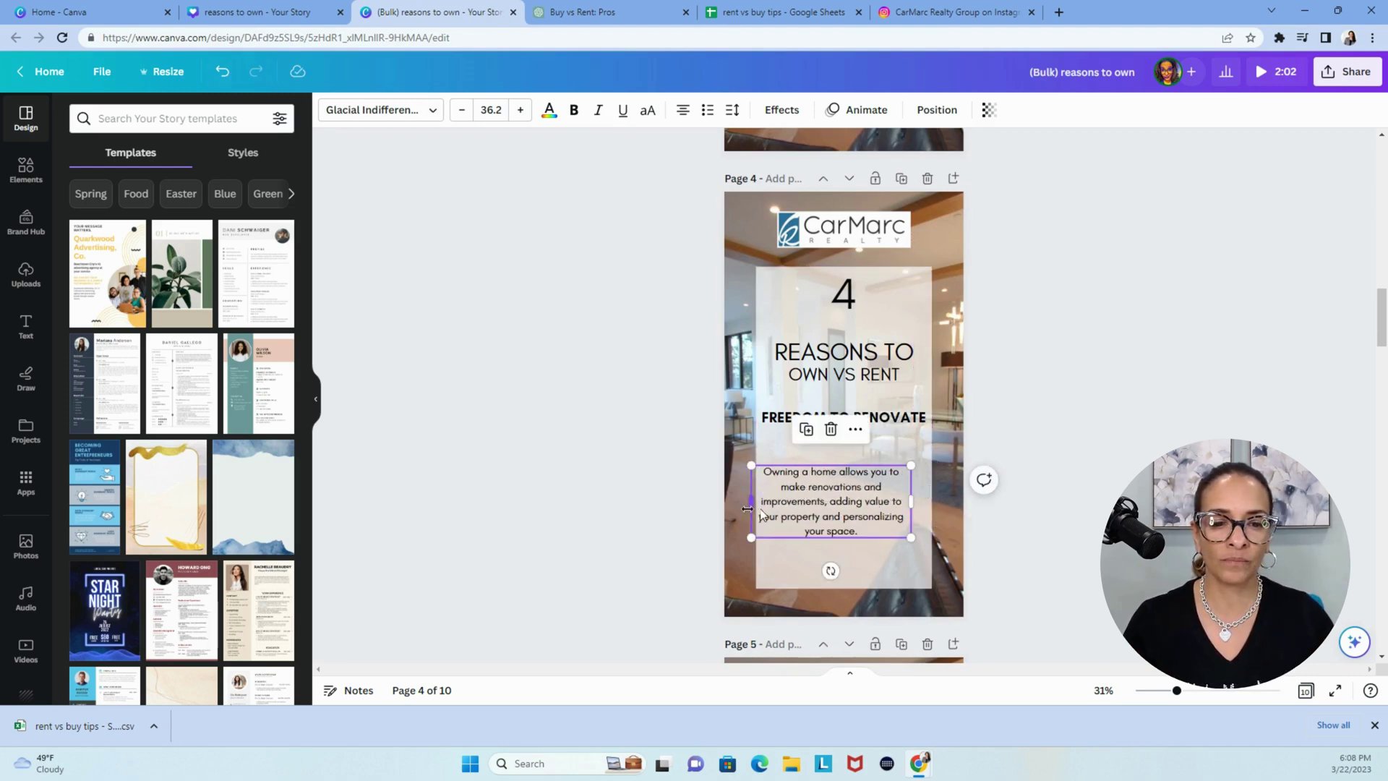
{"action": "left_click_drag", "start_coordinate": [748, 508], "coordinate": [775, 504]}
{"action": "left_click", "coordinate": [1109, 470]}
Narrow page 5's body text from both sides.
{"action": "scroll", "coordinate": [1109, 471], "scroll_direction": "down", "scroll_amount": 8}
{"action": "left_click", "coordinate": [759, 394]}
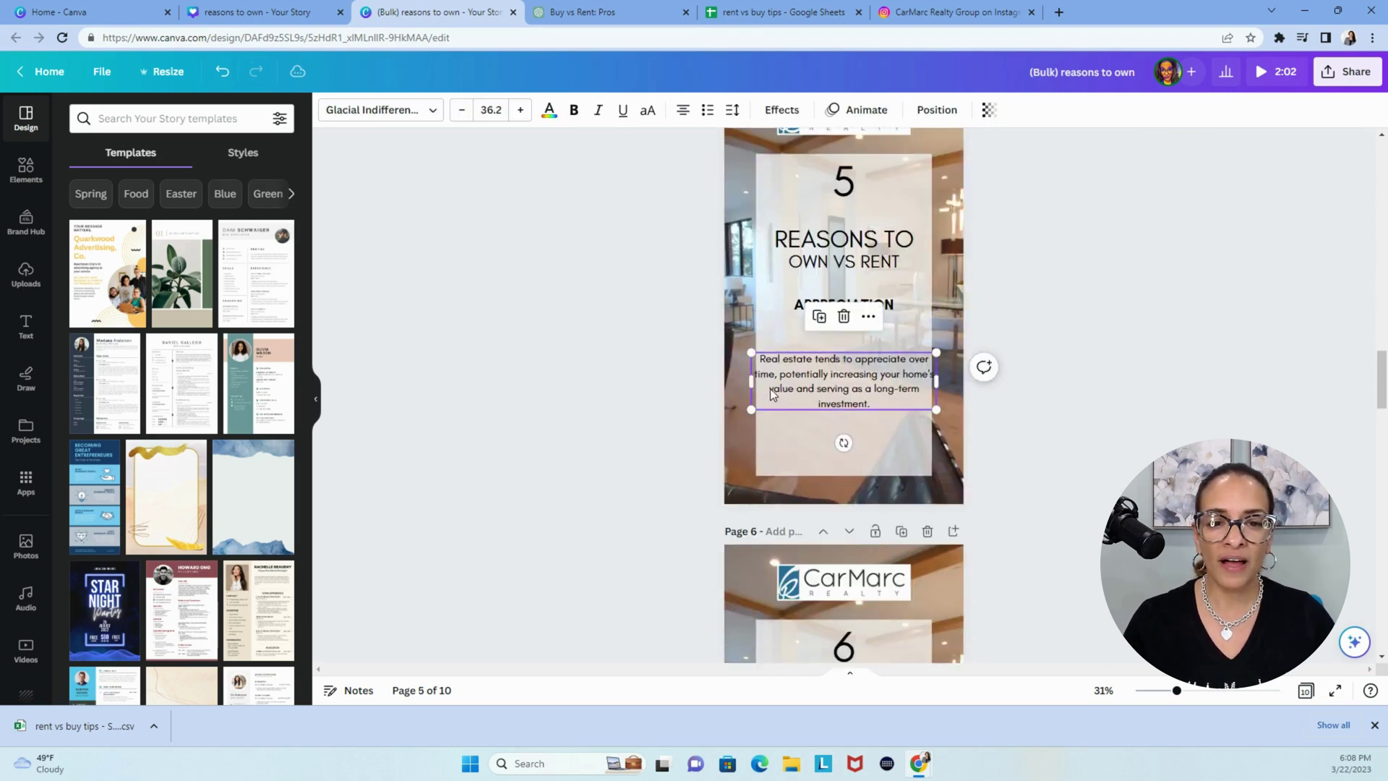
{"action": "left_click_drag", "start_coordinate": [750, 382], "coordinate": [786, 383]}
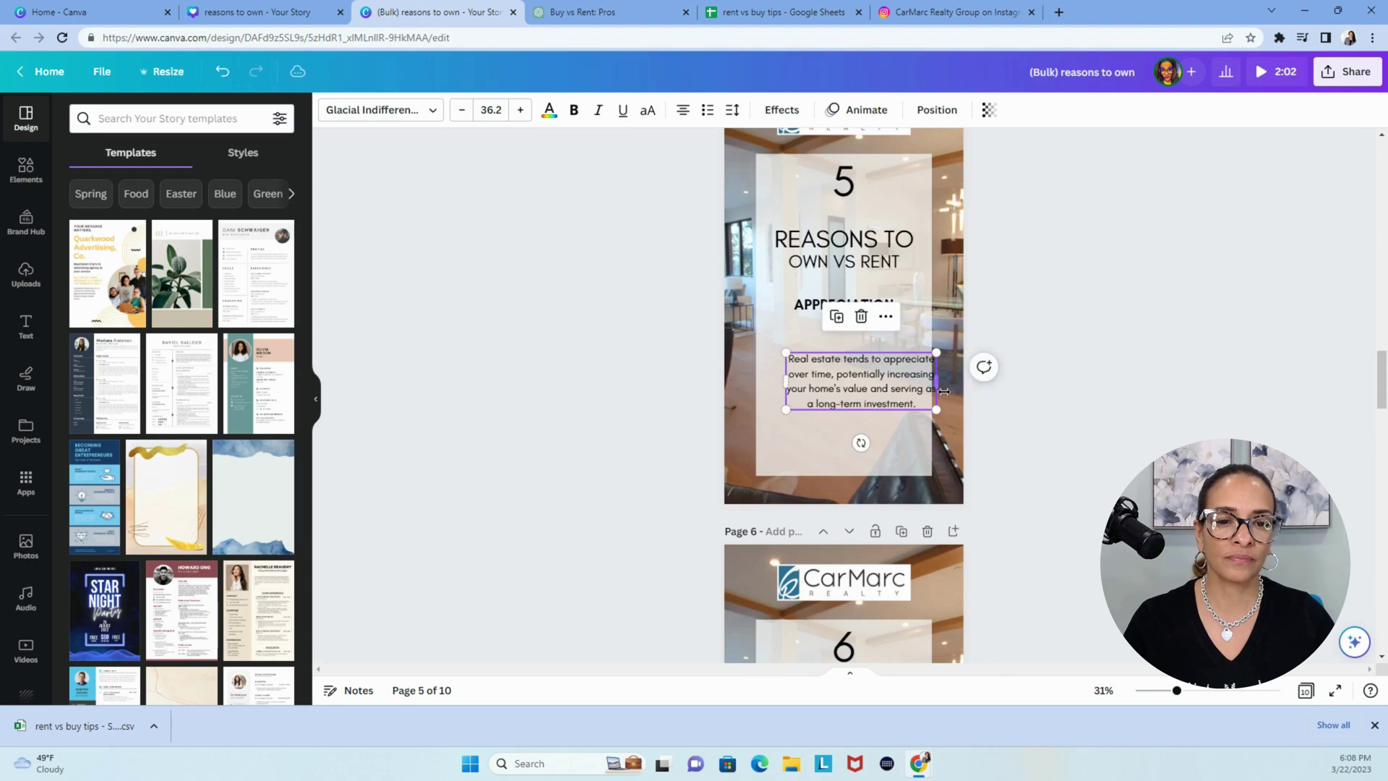
{"action": "left_click_drag", "start_coordinate": [936, 383], "coordinate": [927, 386]}
{"action": "key", "text": "Escape"}
{"action": "scroll", "coordinate": [915, 486], "scroll_direction": "down", "scroll_amount": 5}
Narrow the body text boxes on pages 6 and 7 so their descriptions wrap inside the cards.
{"action": "left_click", "coordinate": [828, 495]}
{"action": "left_click_drag", "start_coordinate": [748, 490], "coordinate": [775, 490]}
{"action": "left_click_drag", "start_coordinate": [937, 488], "coordinate": [918, 488]}
{"action": "left_click", "coordinate": [1055, 578]}
{"action": "left_click", "coordinate": [883, 515]}
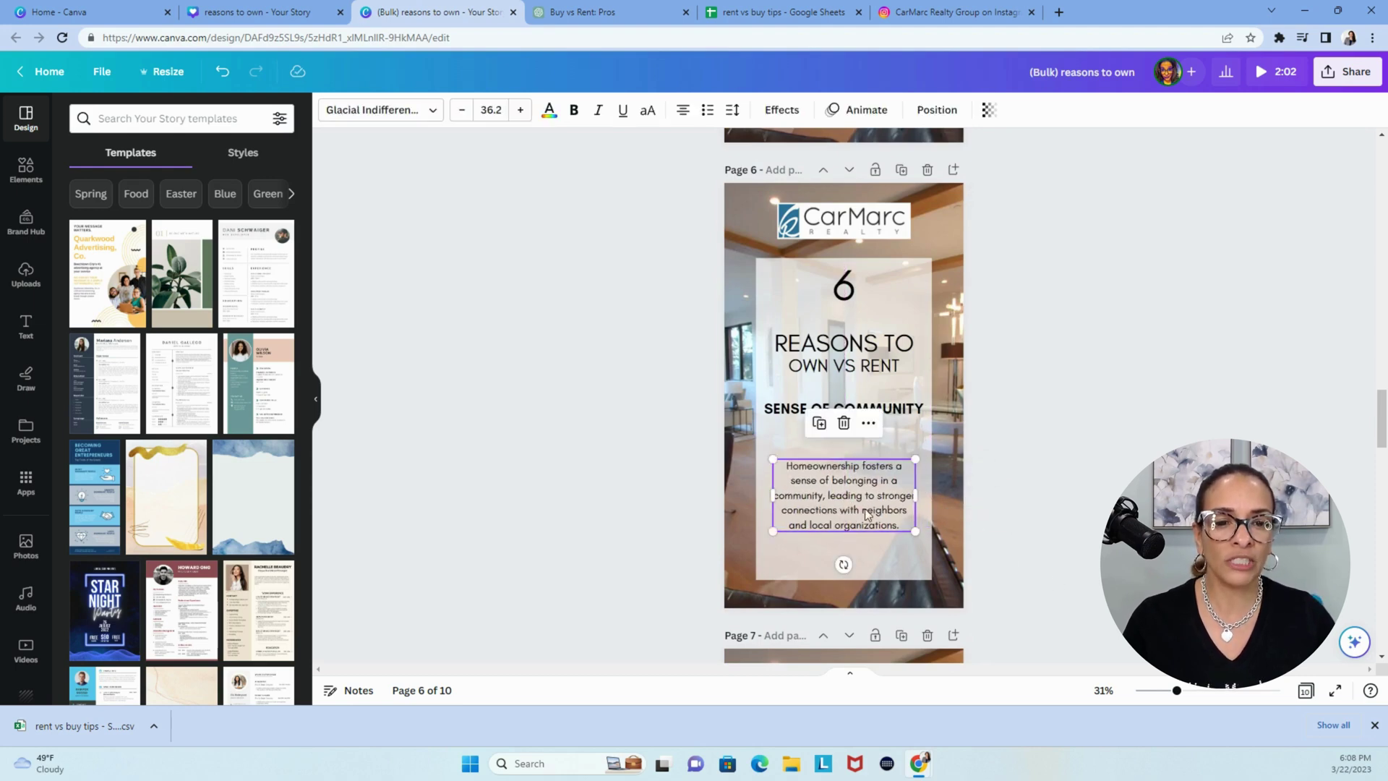
{"action": "key", "text": "Escape"}
{"action": "scroll", "coordinate": [843, 394], "scroll_direction": "down", "scroll_amount": 5}
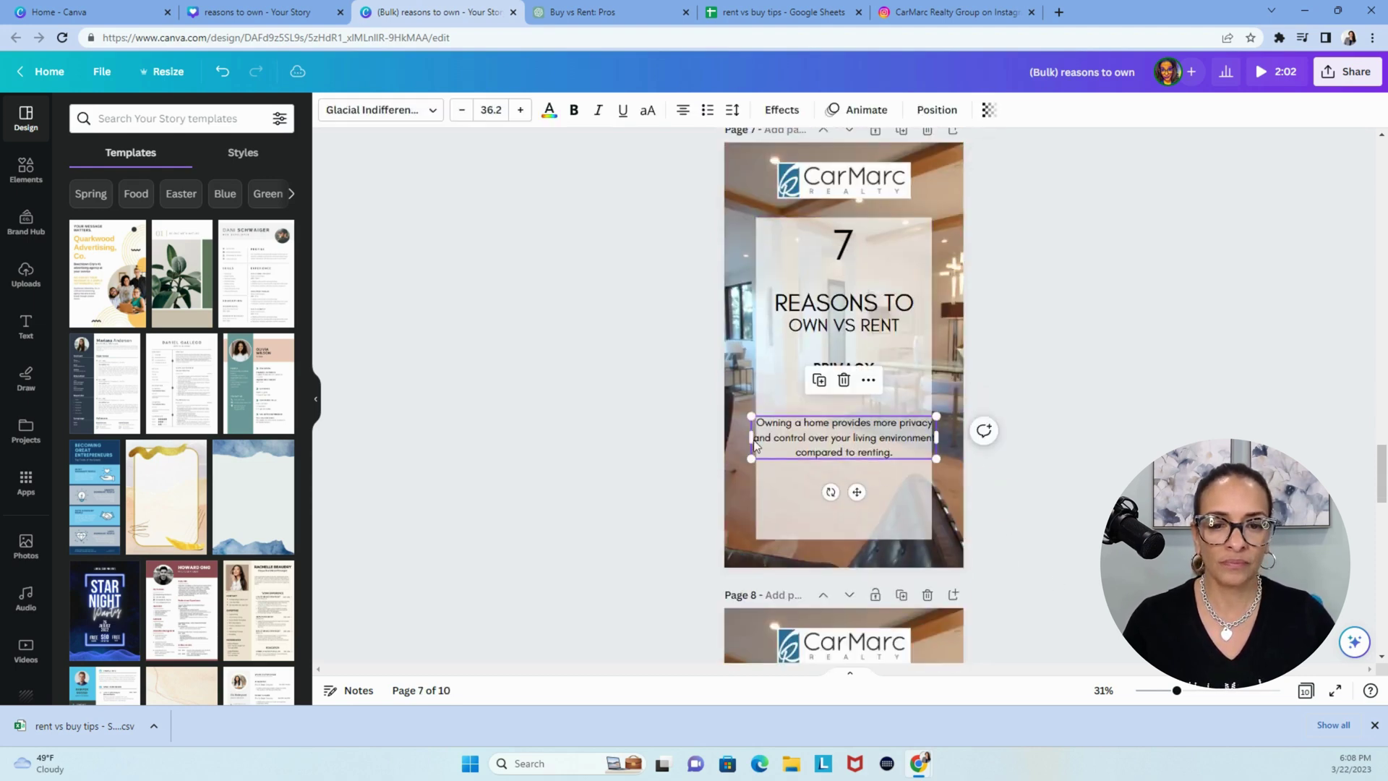
{"action": "left_click_drag", "start_coordinate": [752, 440], "coordinate": [785, 444]}
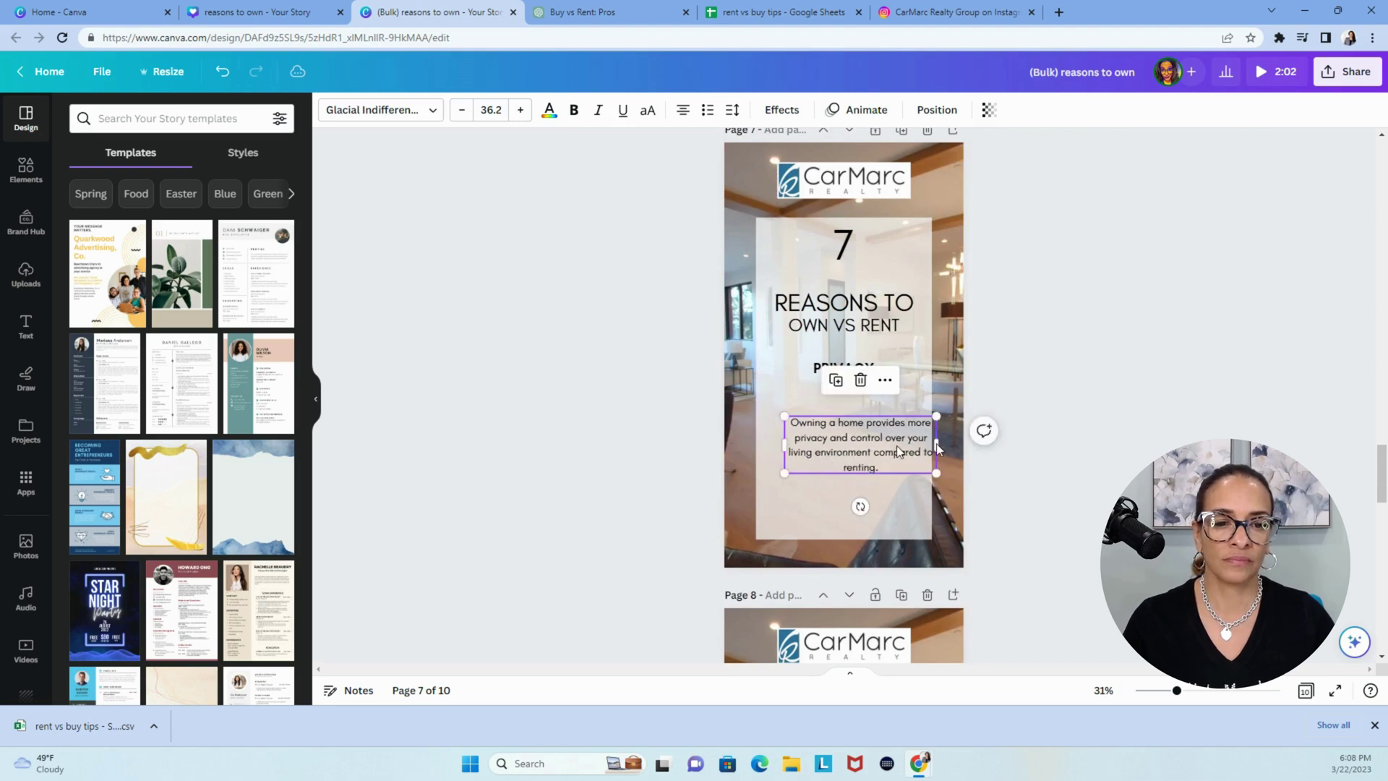
{"action": "left_click_drag", "start_coordinate": [937, 446], "coordinate": [911, 450]}
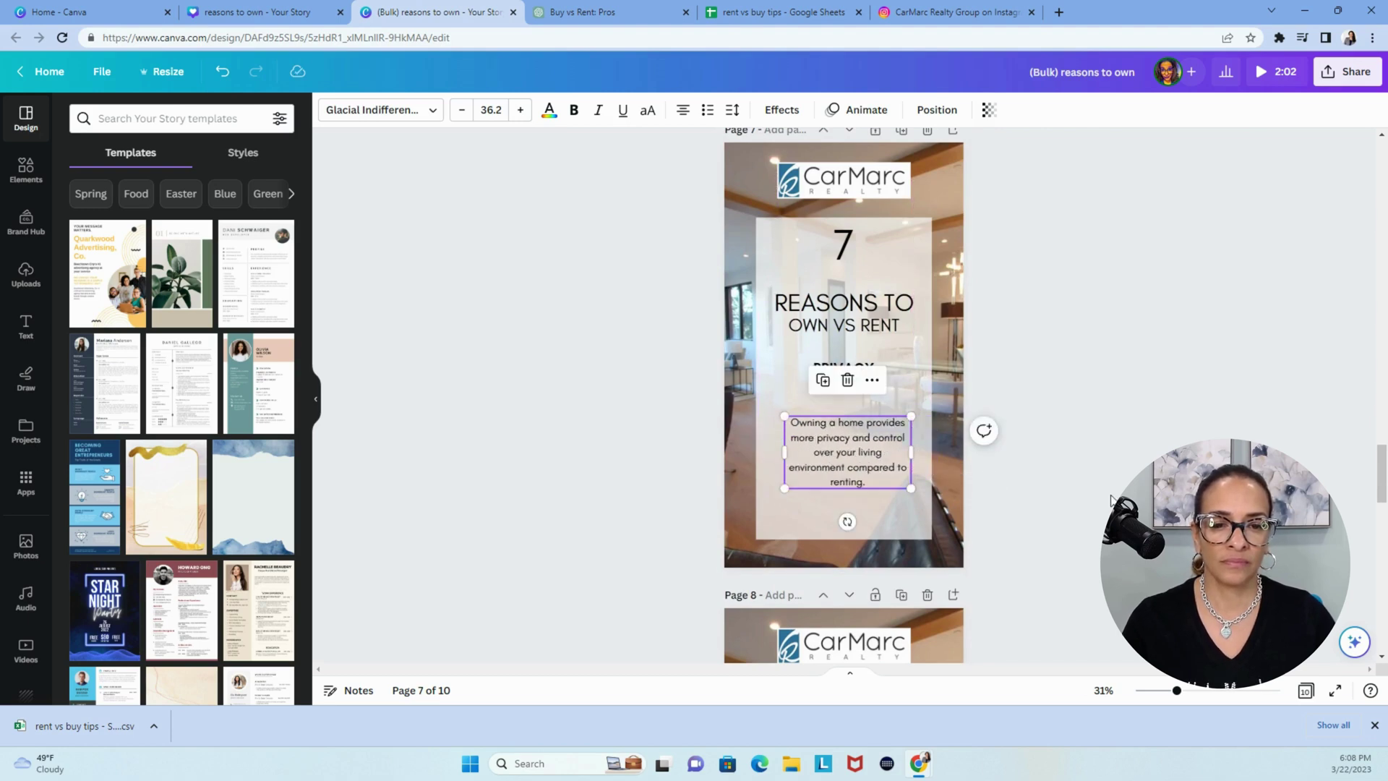
{"action": "left_click", "coordinate": [1056, 517]}
{"action": "scroll", "coordinate": [1056, 517], "scroll_direction": "down", "scroll_amount": 4}
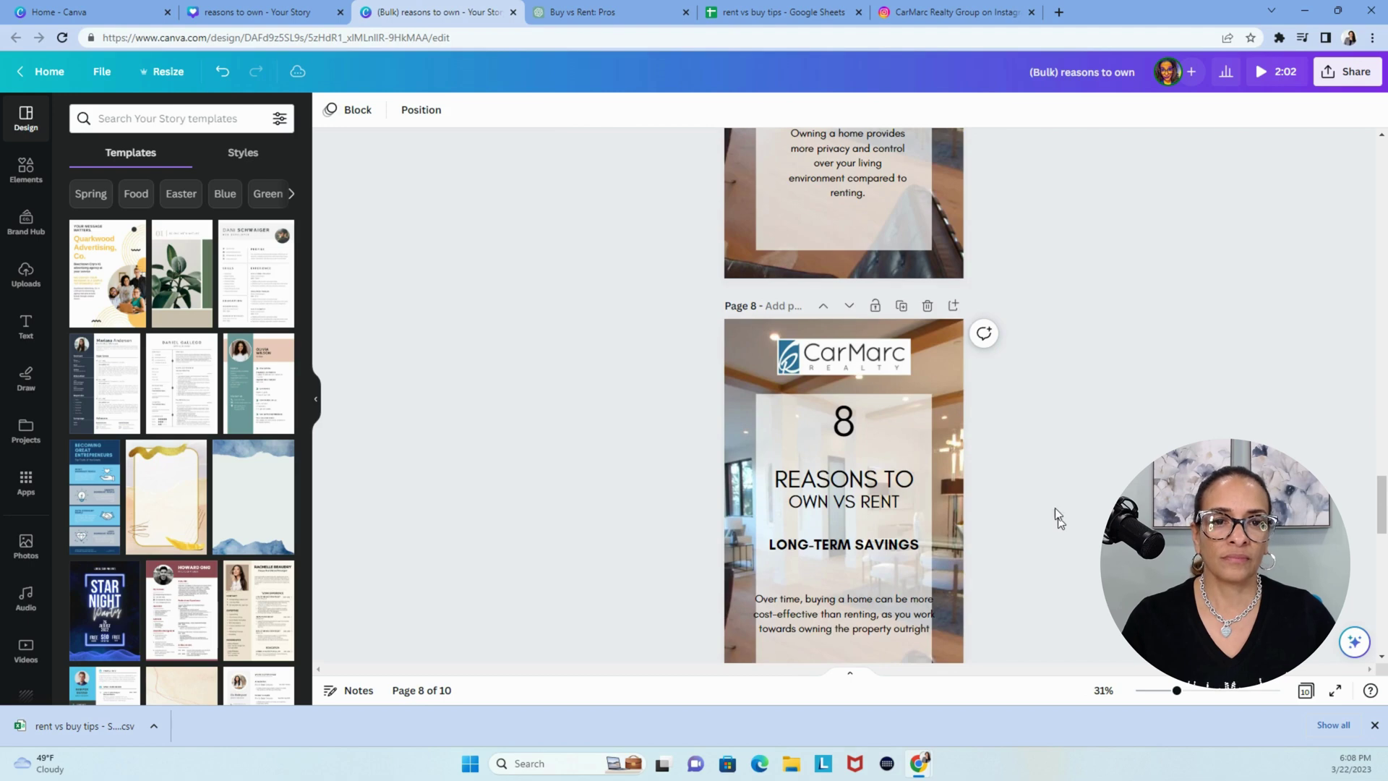
{"action": "left_click", "coordinate": [871, 135]}
{"action": "left_click_drag", "start_coordinate": [915, 162], "coordinate": [902, 167]}
{"action": "left_click", "coordinate": [1004, 224]}
{"action": "left_click", "coordinate": [869, 186]}
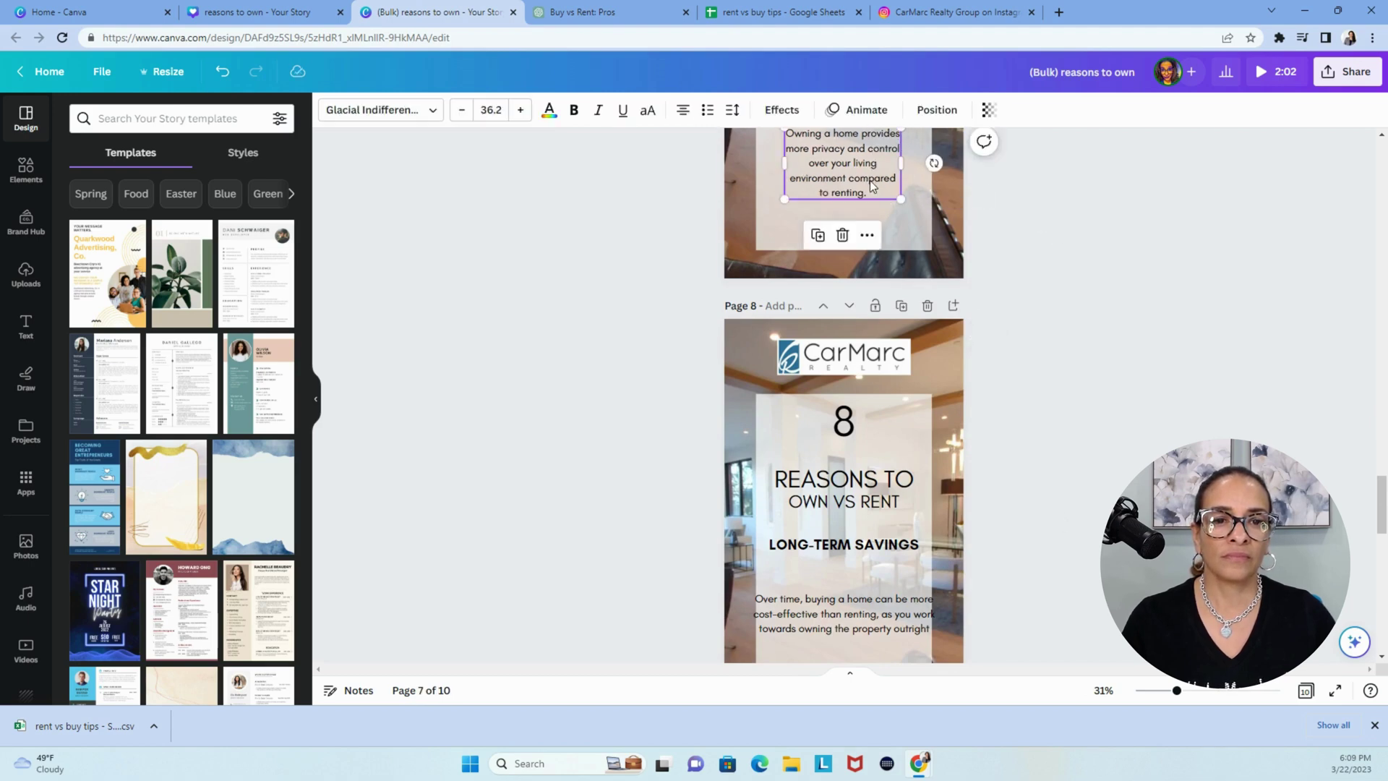
Narrow and centre the body text on pages 8, 9 and 10 so it fits their cards.
{"action": "scroll", "coordinate": [1069, 409], "scroll_direction": "down", "scroll_amount": 3}
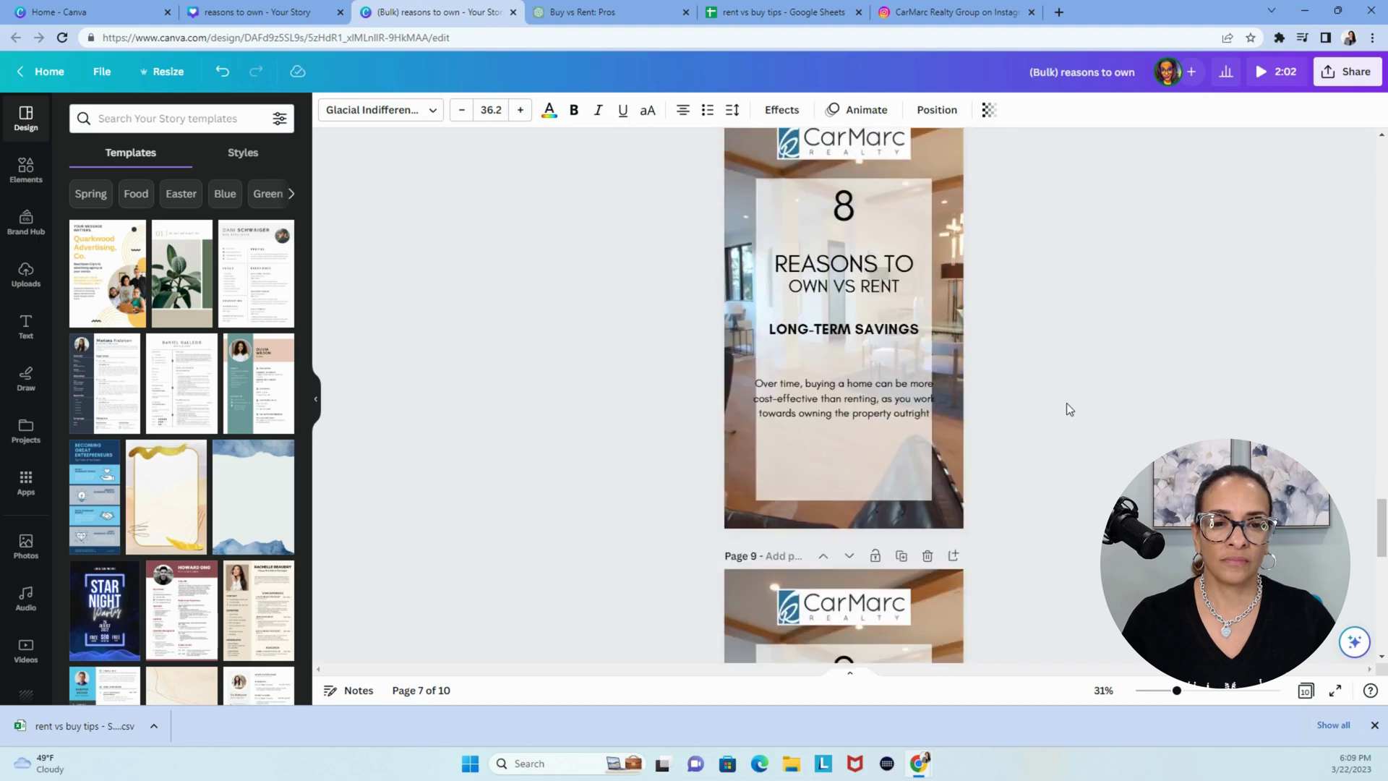
{"action": "left_click", "coordinate": [882, 405]}
{"action": "left_click_drag", "start_coordinate": [752, 402], "coordinate": [769, 394]}
{"action": "left_click_drag", "start_coordinate": [937, 407], "coordinate": [922, 405]}
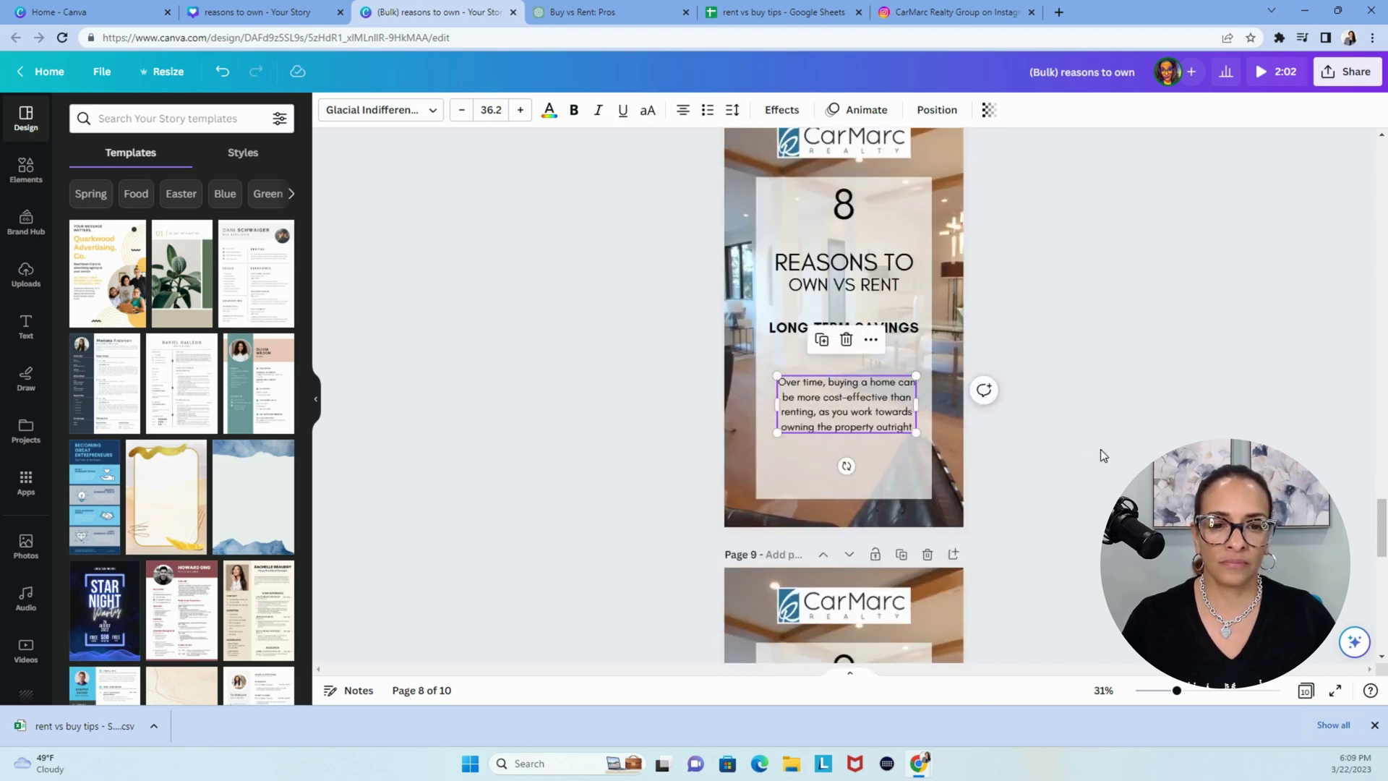
{"action": "left_click", "coordinate": [1100, 449]}
{"action": "scroll", "coordinate": [1100, 449], "scroll_direction": "down", "scroll_amount": 4}
{"action": "left_click", "coordinate": [774, 567]}
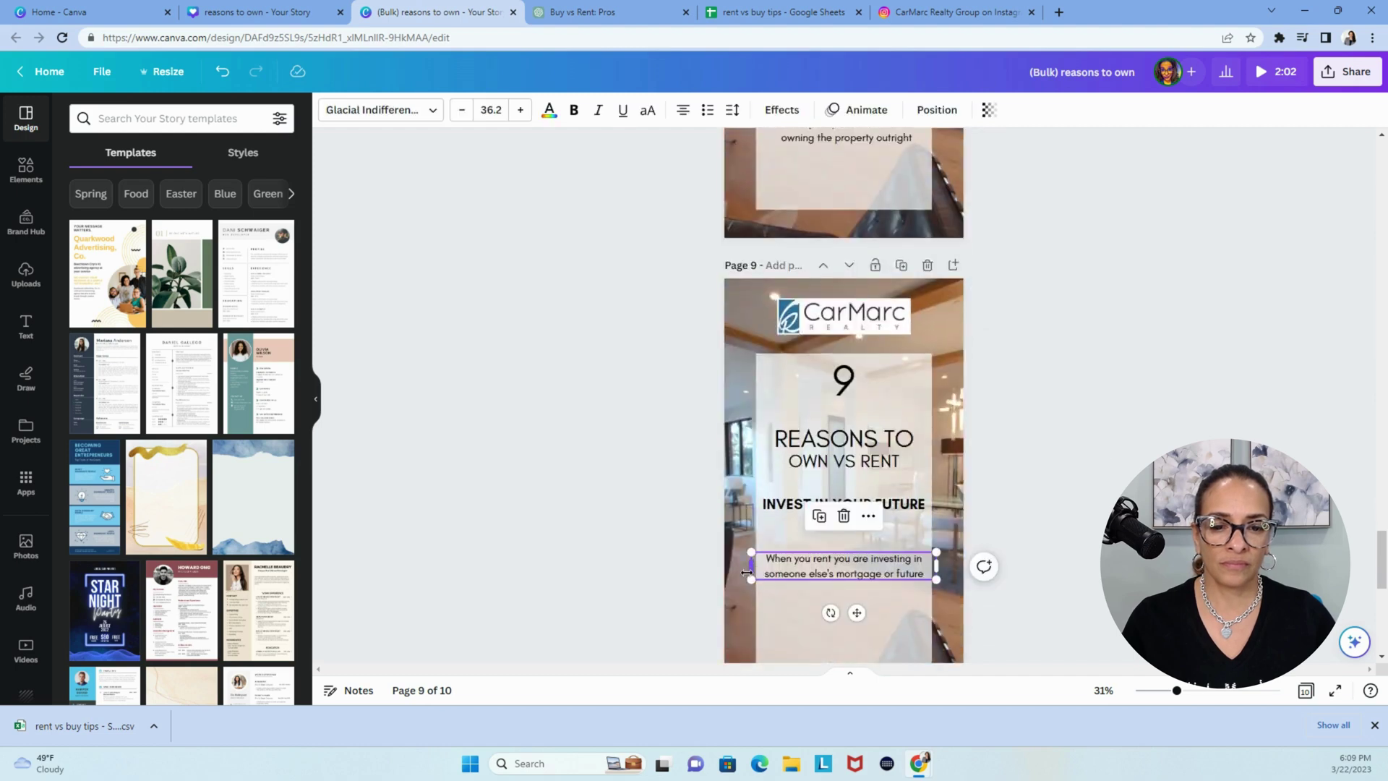
{"action": "left_click_drag", "start_coordinate": [752, 568], "coordinate": [797, 573]}
{"action": "left_click_drag", "start_coordinate": [937, 574], "coordinate": [911, 578]}
{"action": "left_click_drag", "start_coordinate": [867, 575], "coordinate": [858, 578]}
{"action": "scroll", "coordinate": [1056, 588], "scroll_direction": "down", "scroll_amount": 7}
{"action": "left_click", "coordinate": [842, 547]}
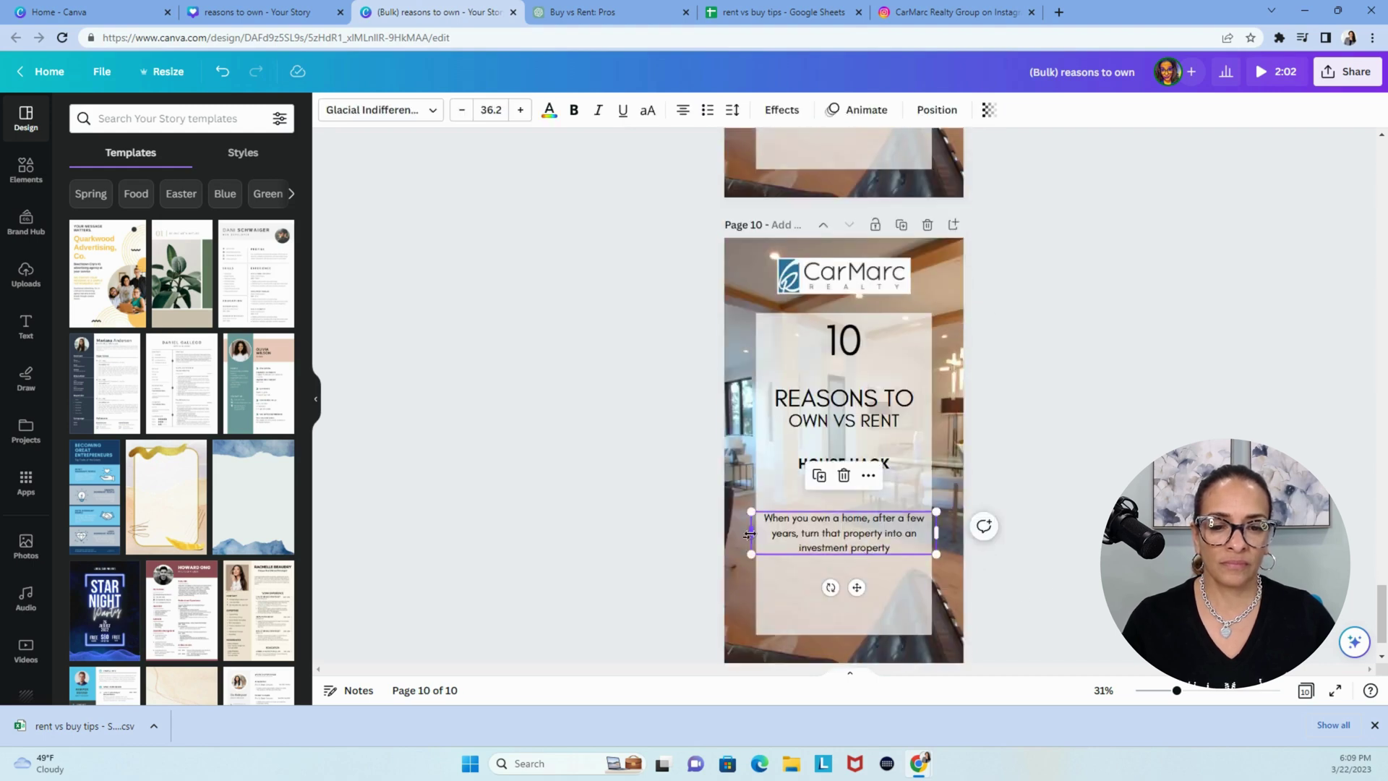
{"action": "left_click_drag", "start_coordinate": [752, 533], "coordinate": [791, 533]}
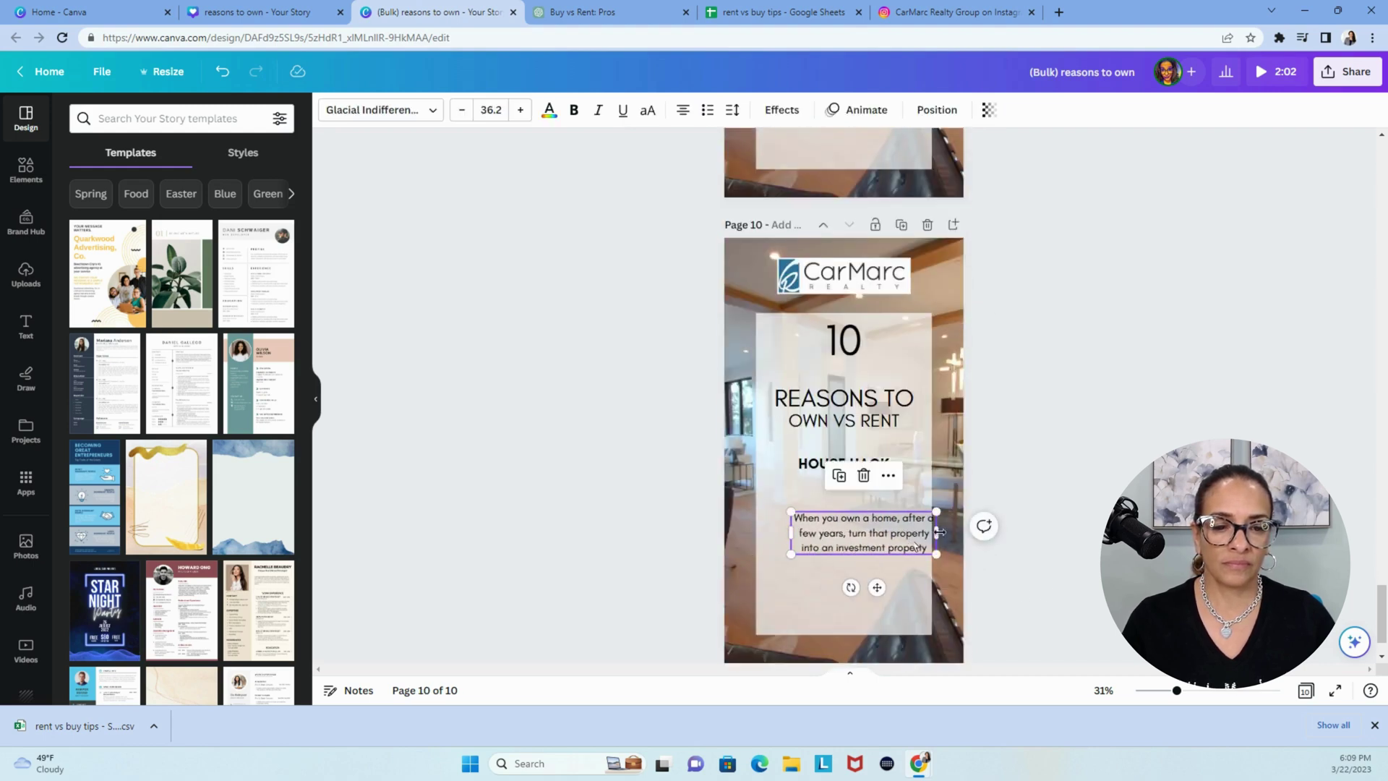
{"action": "left_click_drag", "start_coordinate": [935, 541], "coordinate": [846, 569]}
{"action": "left_click", "coordinate": [850, 565]}
{"action": "left_click", "coordinate": [1077, 524]}
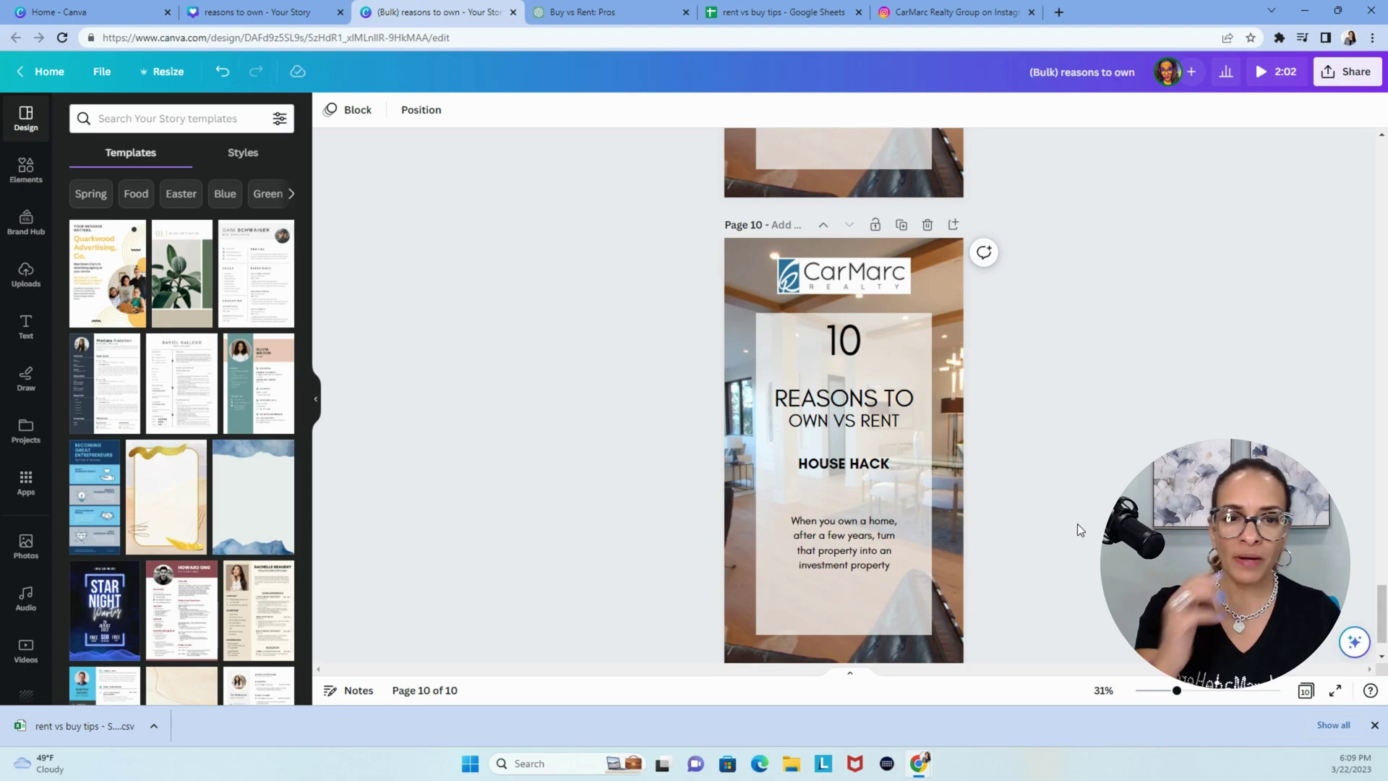
{"action": "scroll", "coordinate": [1003, 488], "scroll_direction": "up", "scroll_amount": 20}
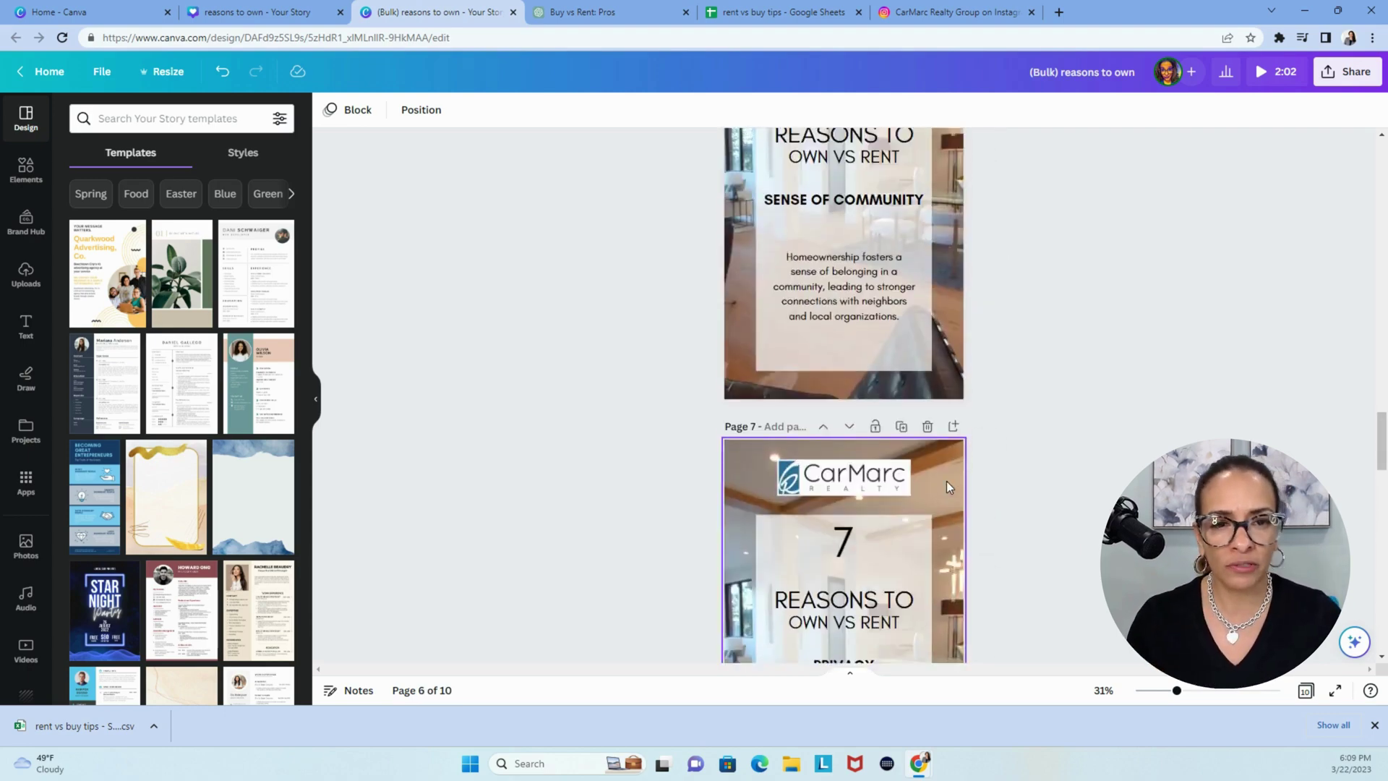
{"action": "scroll", "coordinate": [947, 480], "scroll_direction": "up", "scroll_amount": 15}
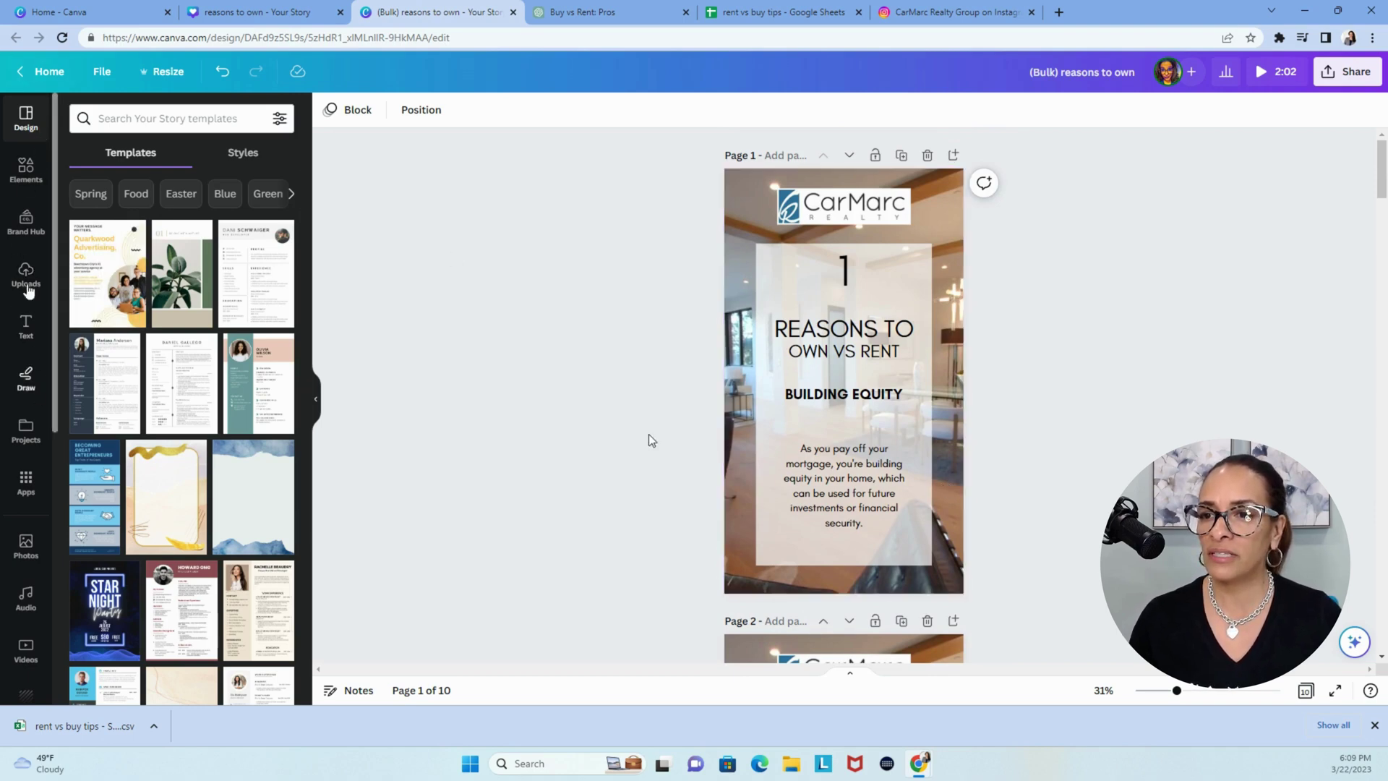
Search the stock video library for 'living room'.
{"action": "left_click", "coordinate": [19, 186]}
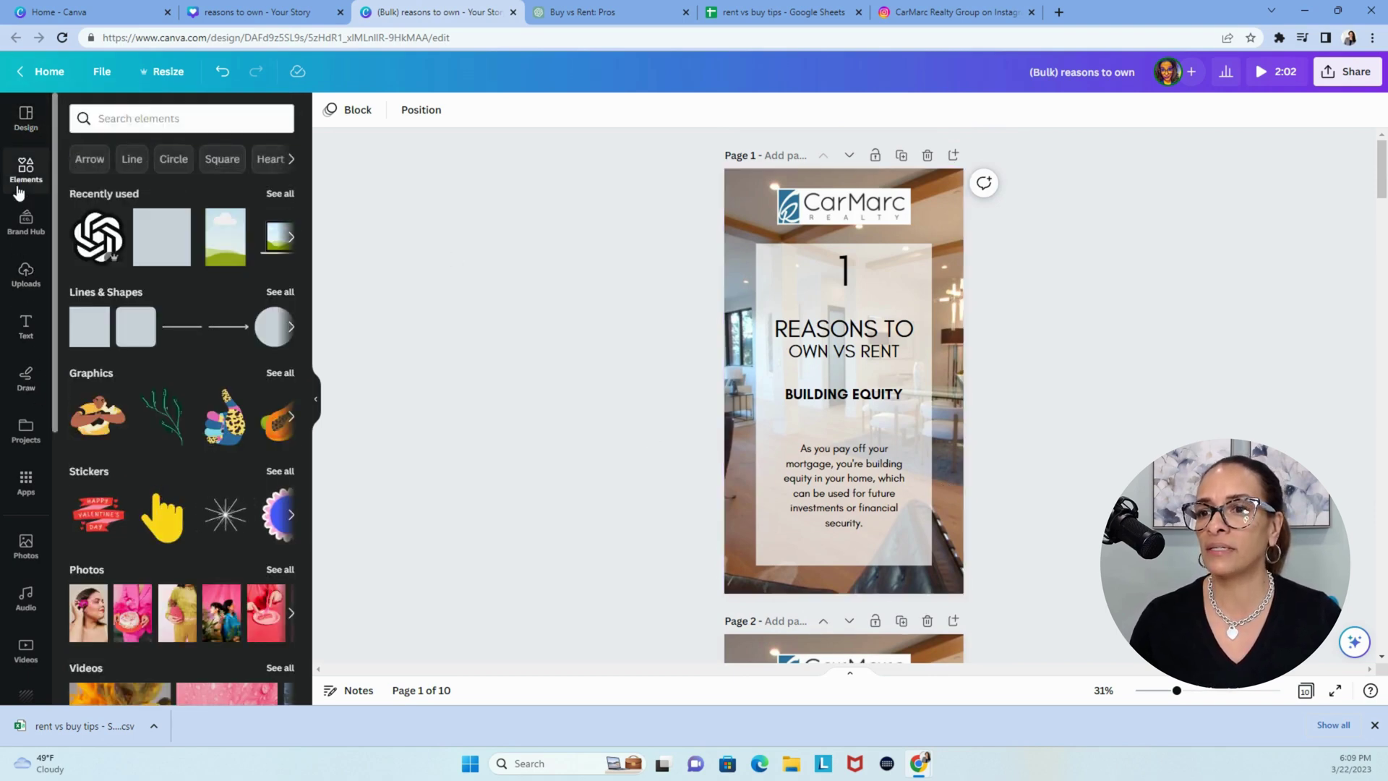
{"action": "left_click", "coordinate": [291, 160]}
{"action": "left_click", "coordinate": [292, 160]}
{"action": "scroll", "coordinate": [29, 550], "scroll_direction": "down", "scroll_amount": 3}
{"action": "left_click", "coordinate": [26, 433]}
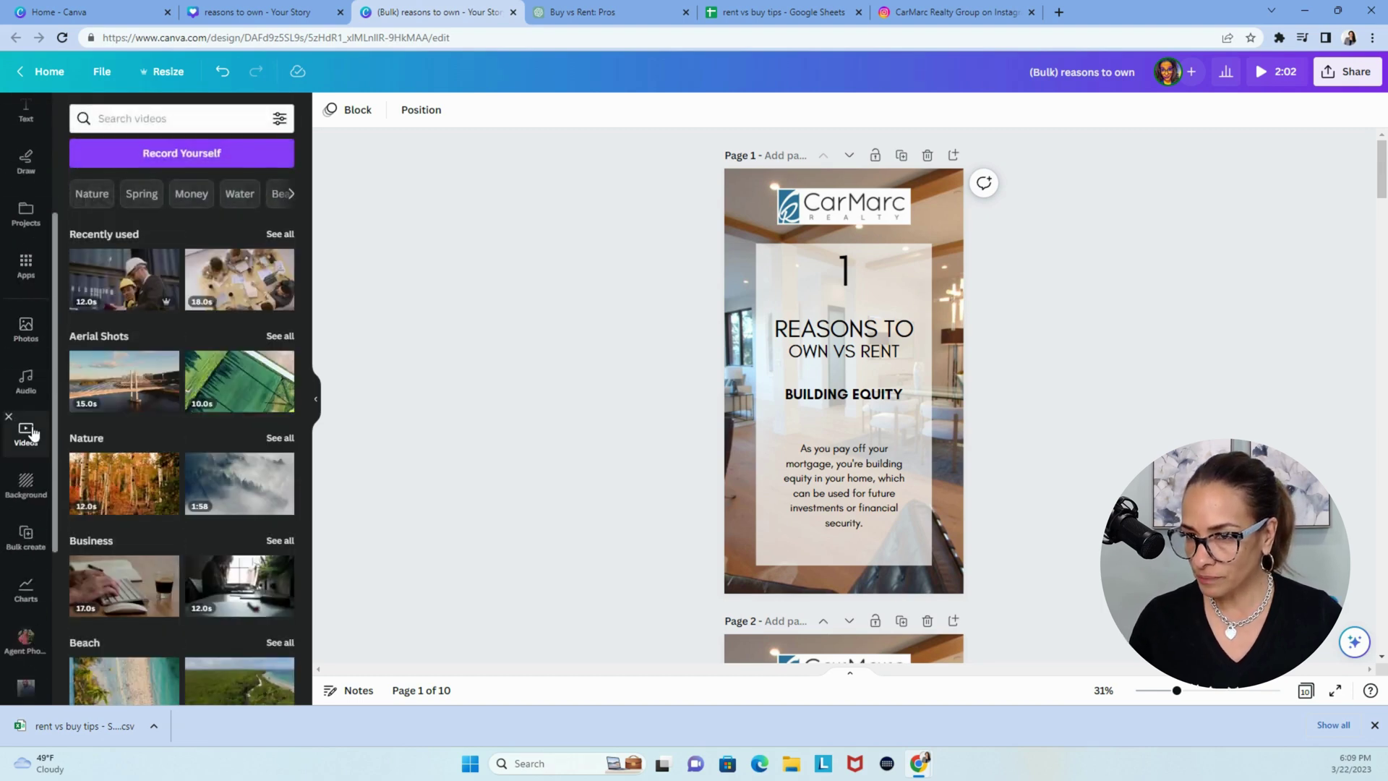
{"action": "left_click", "coordinate": [120, 118]}
{"action": "type", "text": "living room"}
{"action": "key", "text": "Return"}
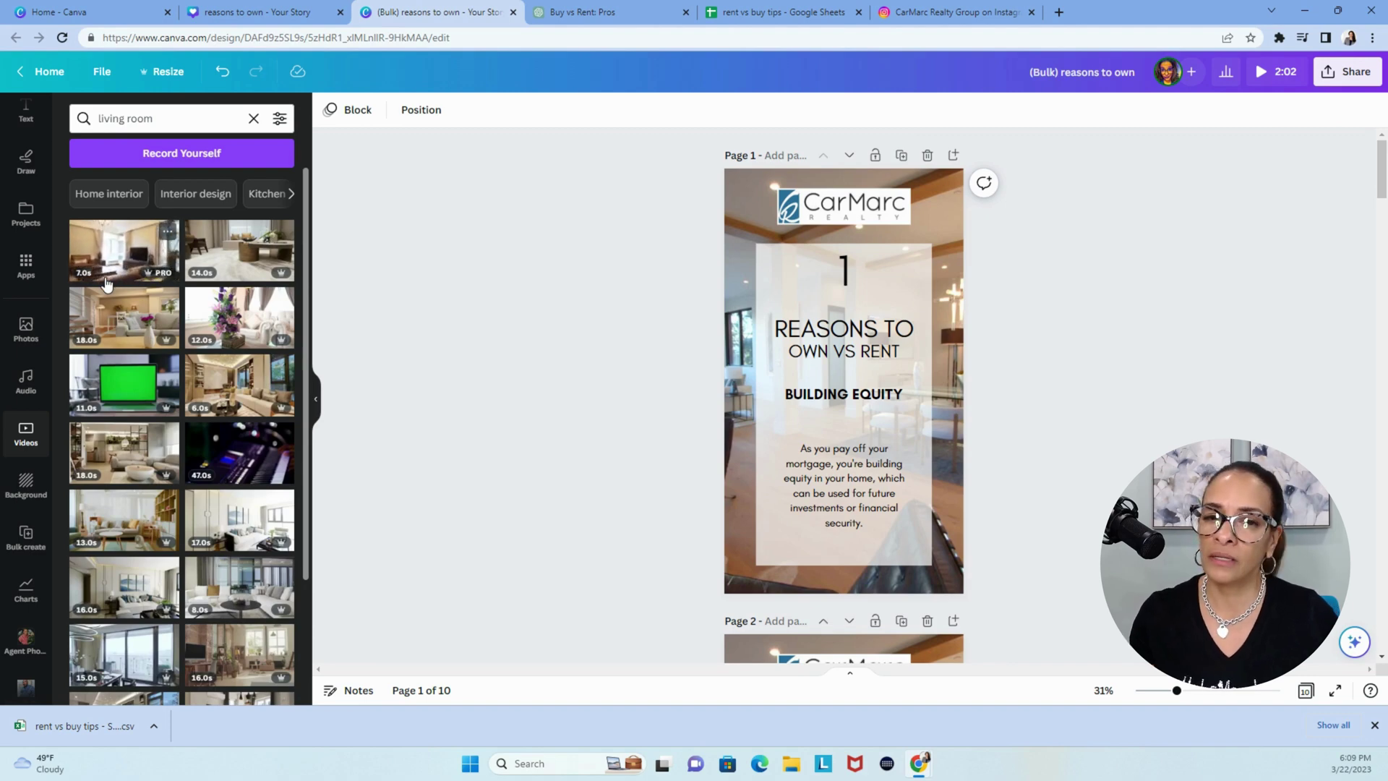
Set living-room clips as backgrounds on page 2 and, with the flower clip, page 3.
{"action": "scroll", "coordinate": [480, 444], "scroll_direction": "down", "scroll_amount": 5}
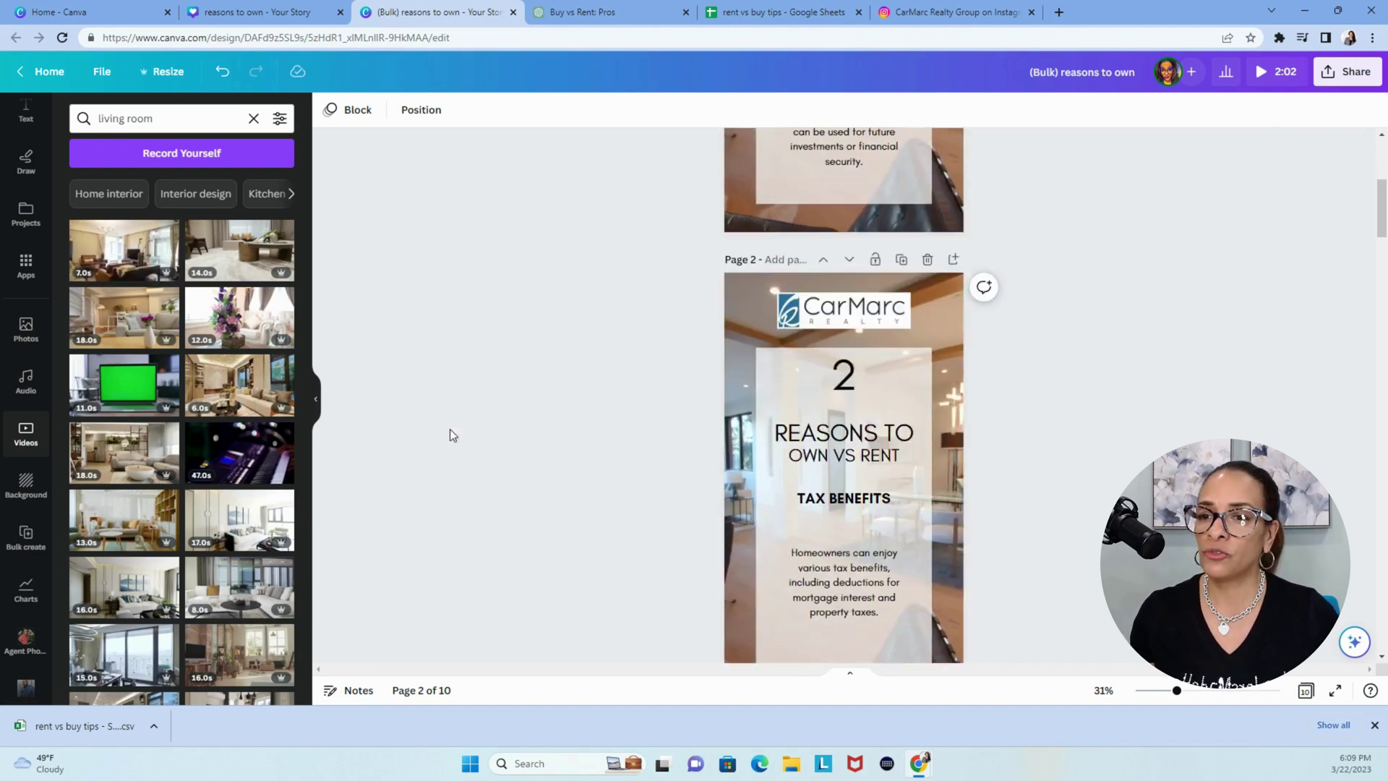
{"action": "left_click_drag", "start_coordinate": [124, 318], "coordinate": [738, 323]}
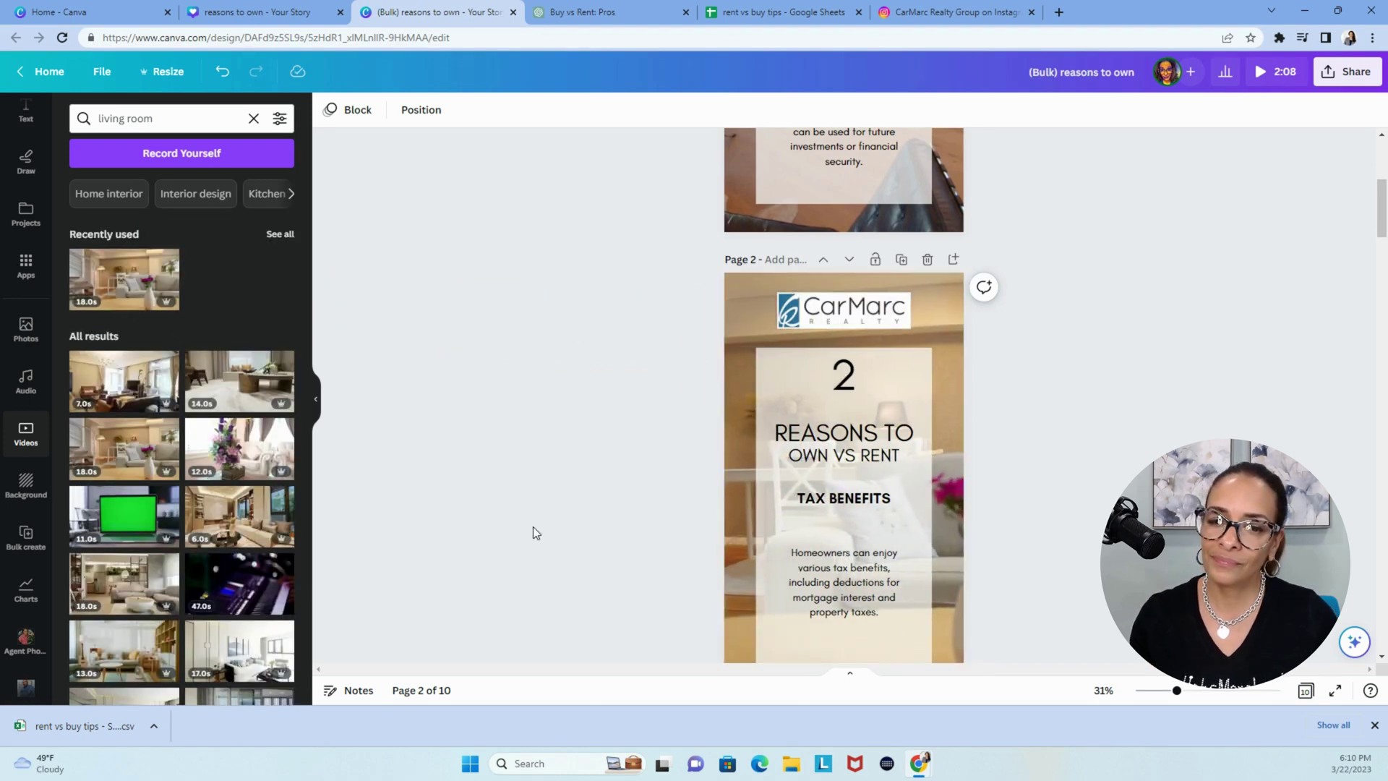
{"action": "scroll", "coordinate": [533, 527], "scroll_direction": "down", "scroll_amount": 7}
{"action": "scroll", "coordinate": [532, 527], "scroll_direction": "down", "scroll_amount": 2}
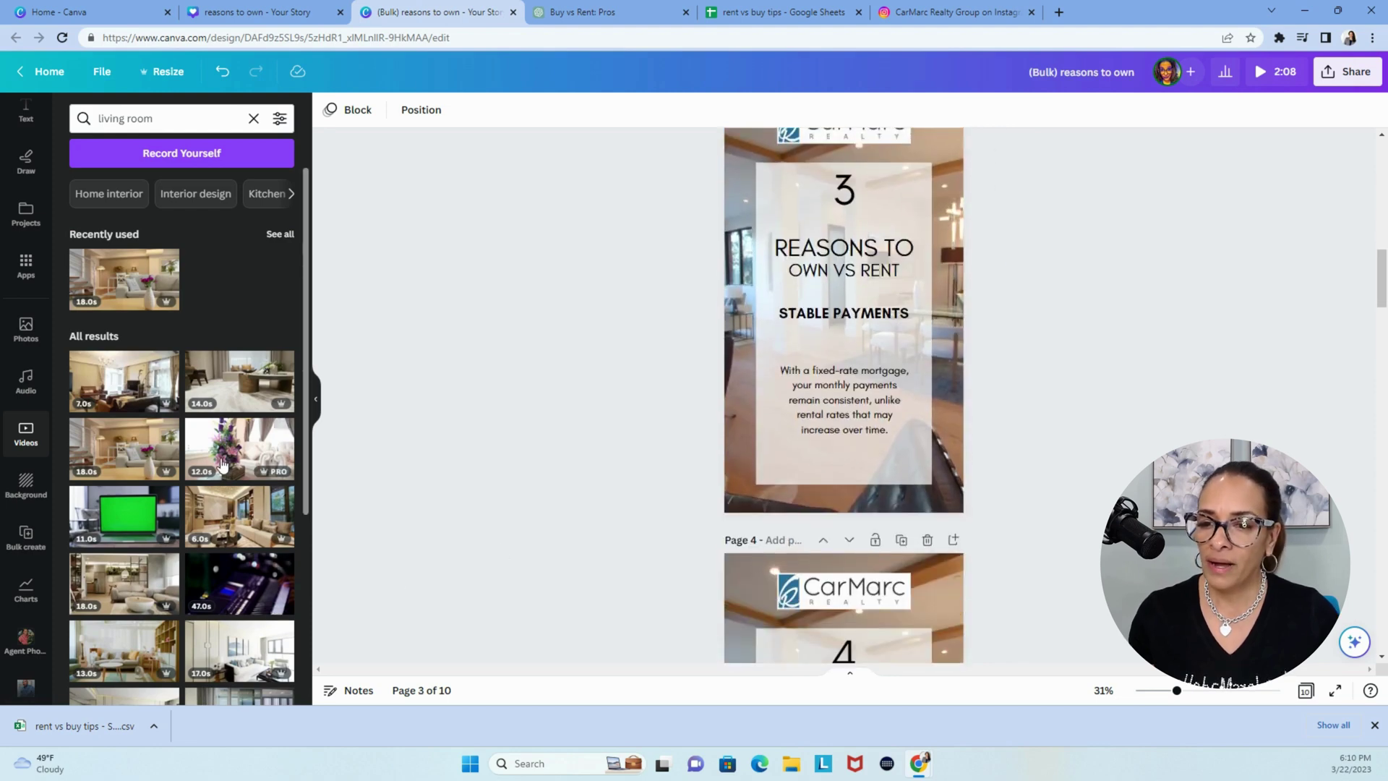
{"action": "left_click_drag", "start_coordinate": [222, 463], "coordinate": [740, 323]}
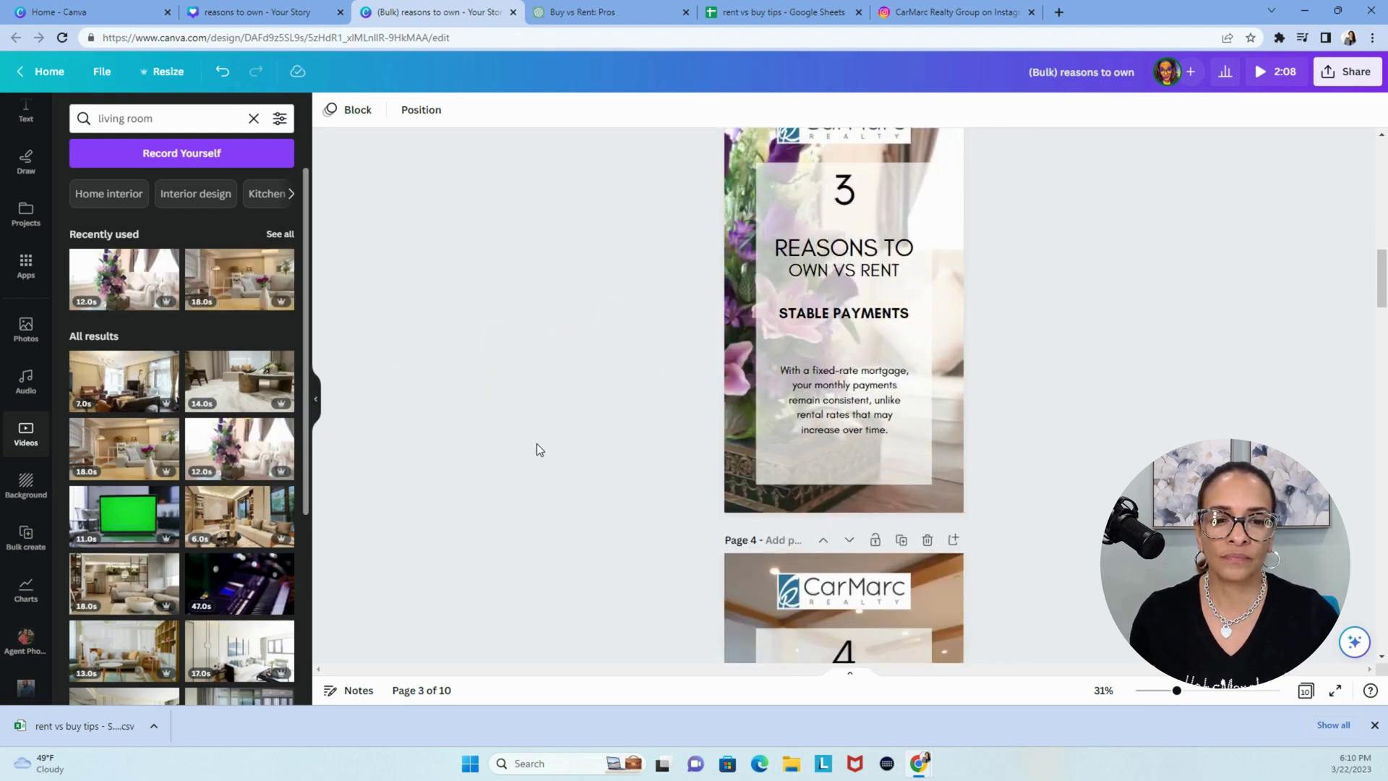
{"action": "left_click", "coordinate": [748, 344]}
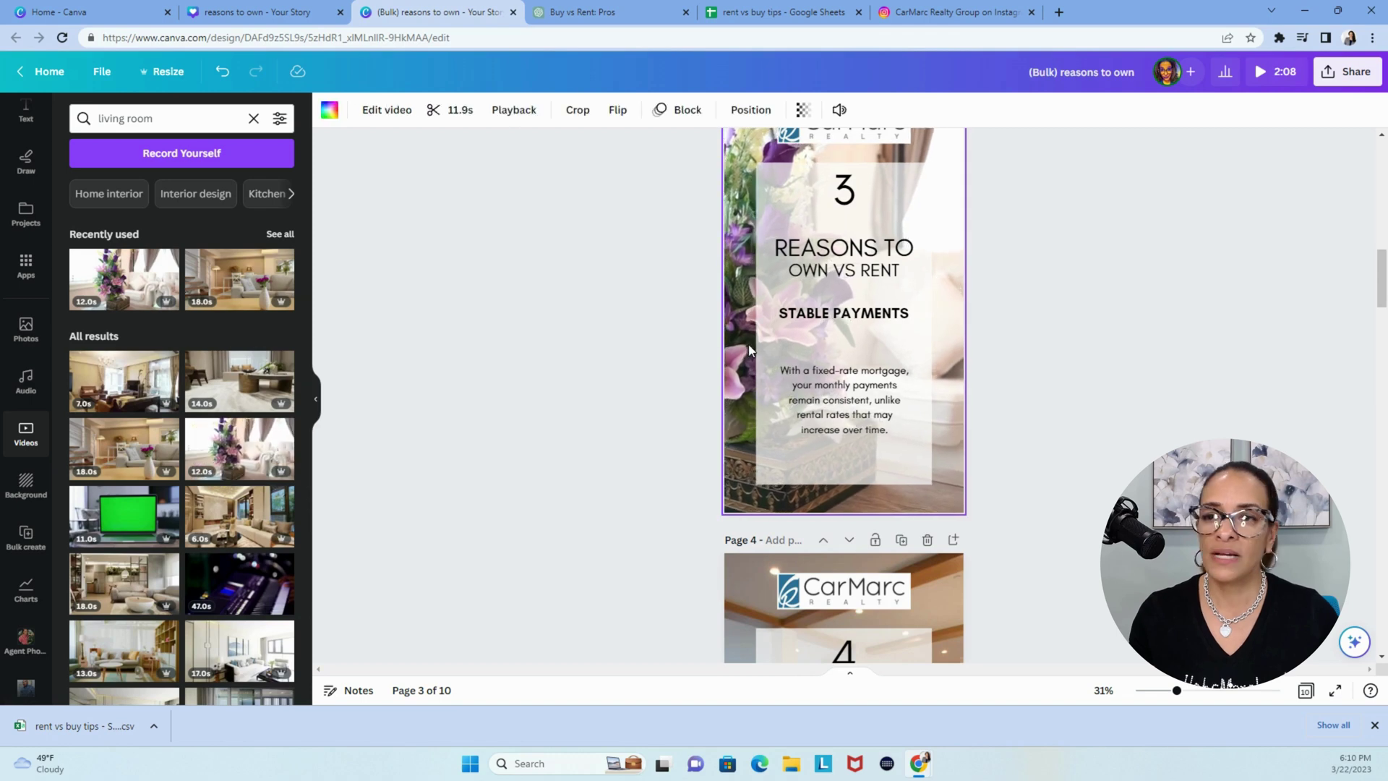
{"action": "left_click", "coordinate": [217, 119]}
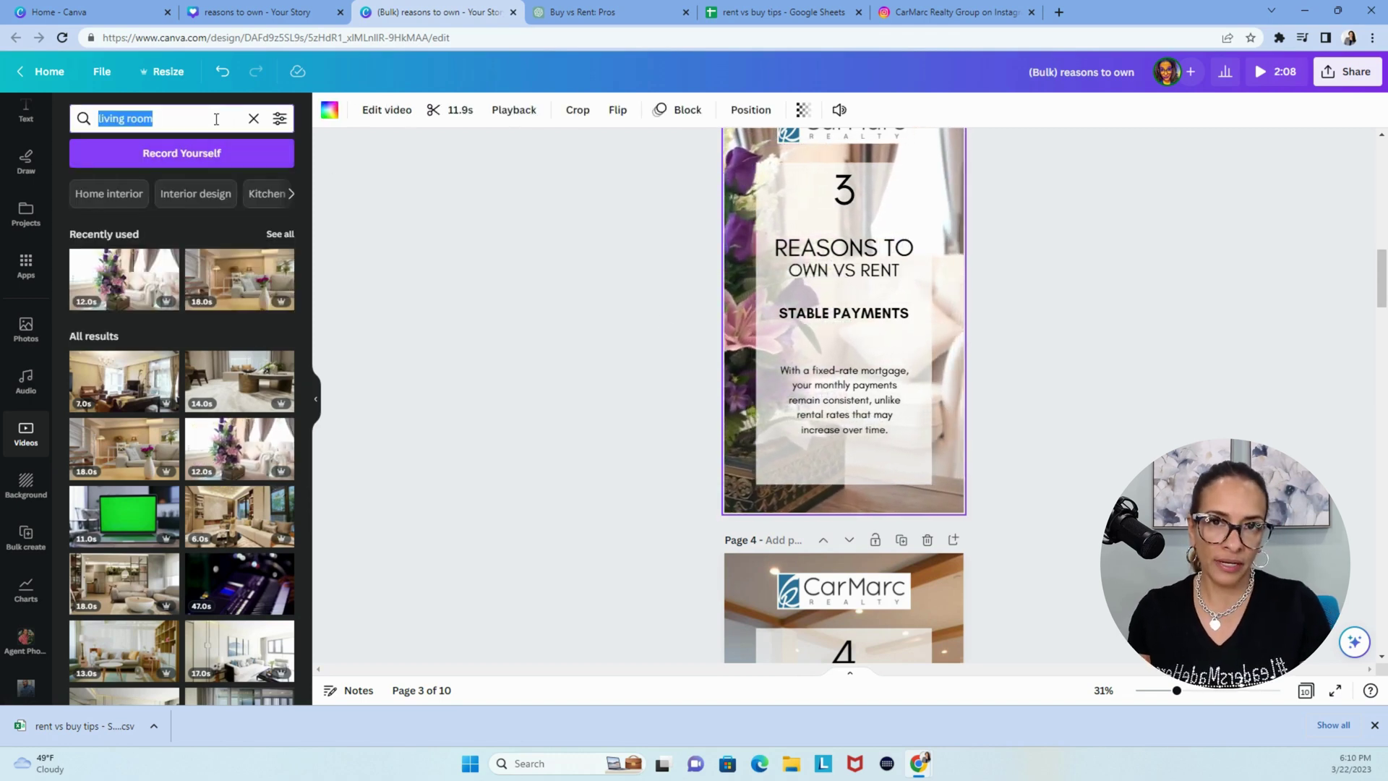
Search videos for 'bedroom' and set the 14.0s clip as page 4's background.
{"action": "type", "text": "bedroom"}
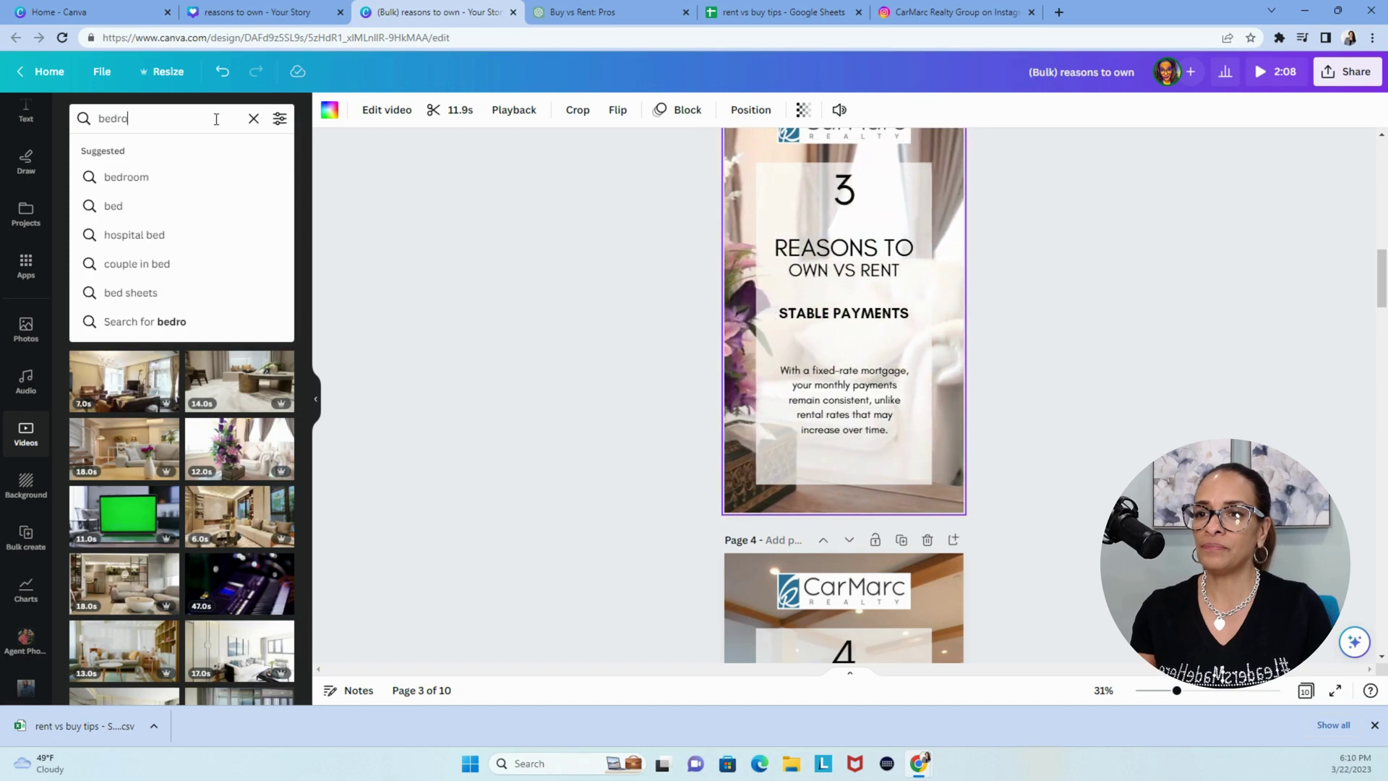
{"action": "key", "text": "Return"}
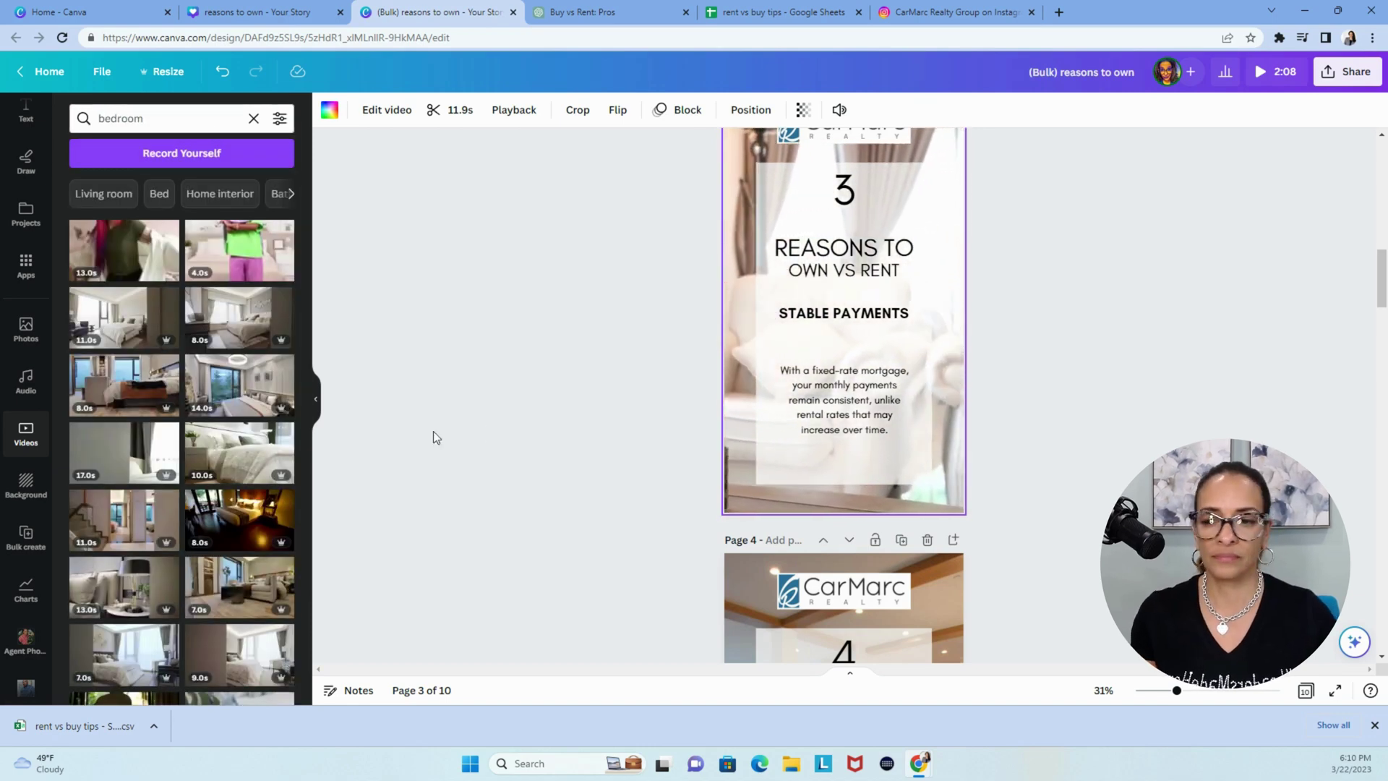
{"action": "scroll", "coordinate": [492, 426], "scroll_direction": "down", "scroll_amount": 2}
{"action": "scroll", "coordinate": [492, 426], "scroll_direction": "down", "scroll_amount": 4}
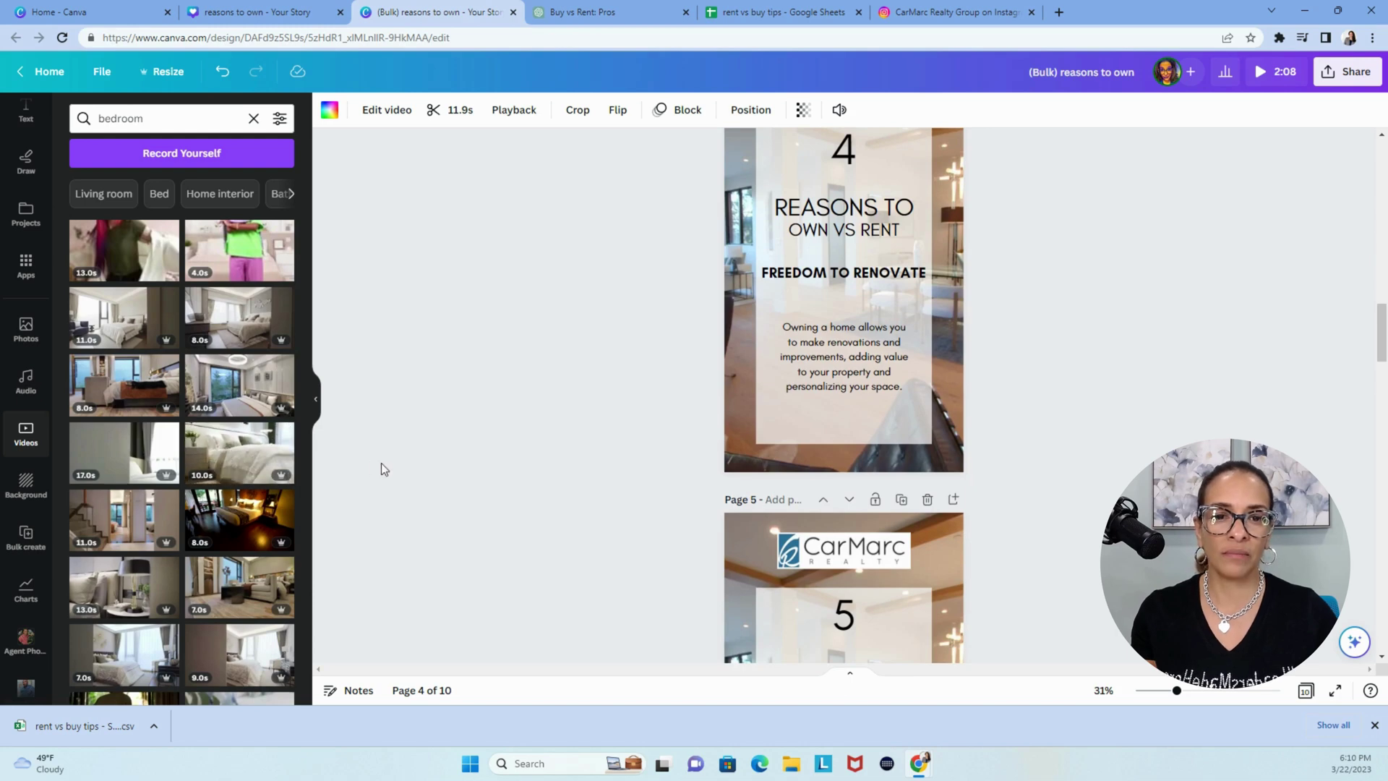
{"action": "scroll", "coordinate": [458, 480], "scroll_direction": "up", "scroll_amount": 7}
{"action": "scroll", "coordinate": [464, 480], "scroll_direction": "down", "scroll_amount": 5}
{"action": "scroll", "coordinate": [464, 481], "scroll_direction": "down", "scroll_amount": 1}
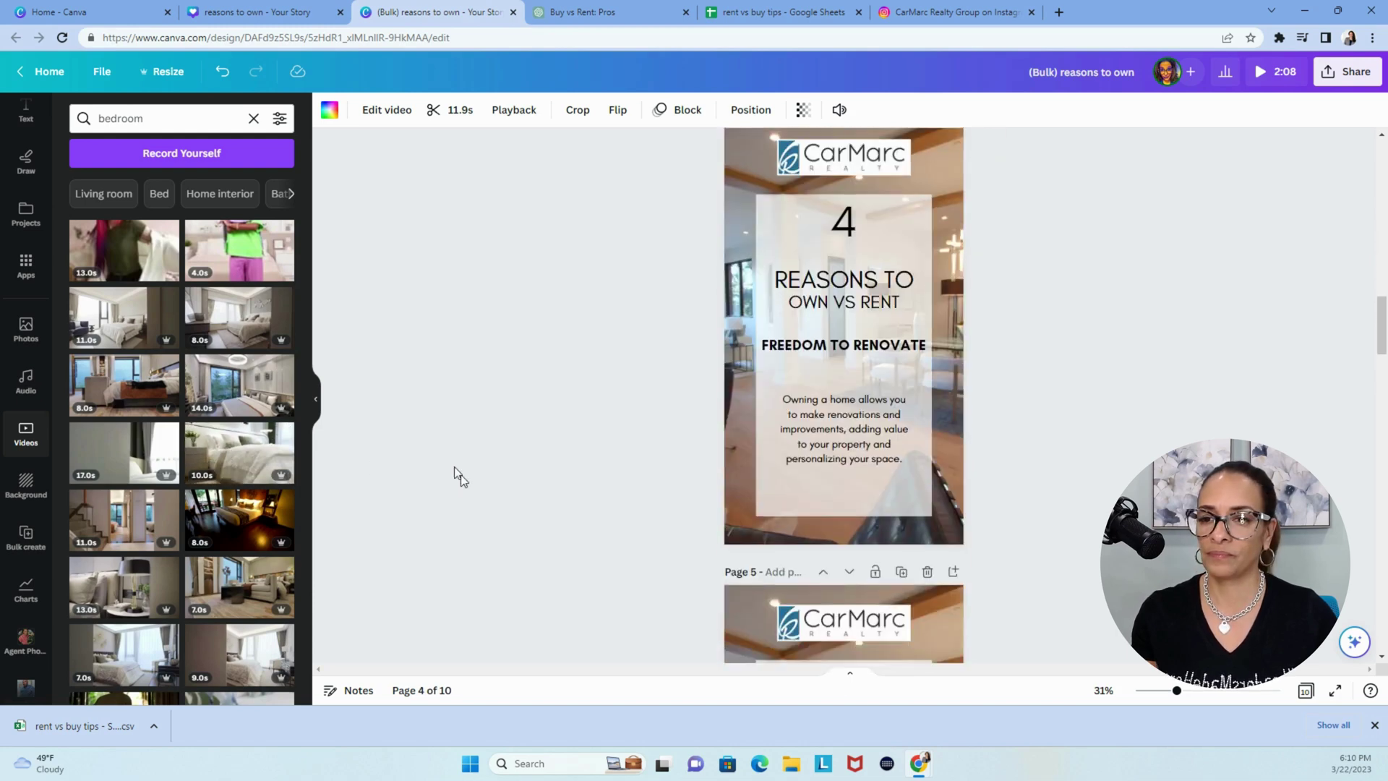
{"action": "left_click_drag", "start_coordinate": [239, 385], "coordinate": [733, 300]}
Set the 7.0s bedroom clip as page 5's background behind the Appreciation card.
{"action": "scroll", "coordinate": [495, 491], "scroll_direction": "down", "scroll_amount": 8}
{"action": "scroll", "coordinate": [239, 506], "scroll_direction": "down", "scroll_amount": 4}
{"action": "scroll", "coordinate": [345, 555], "scroll_direction": "down", "scroll_amount": 3}
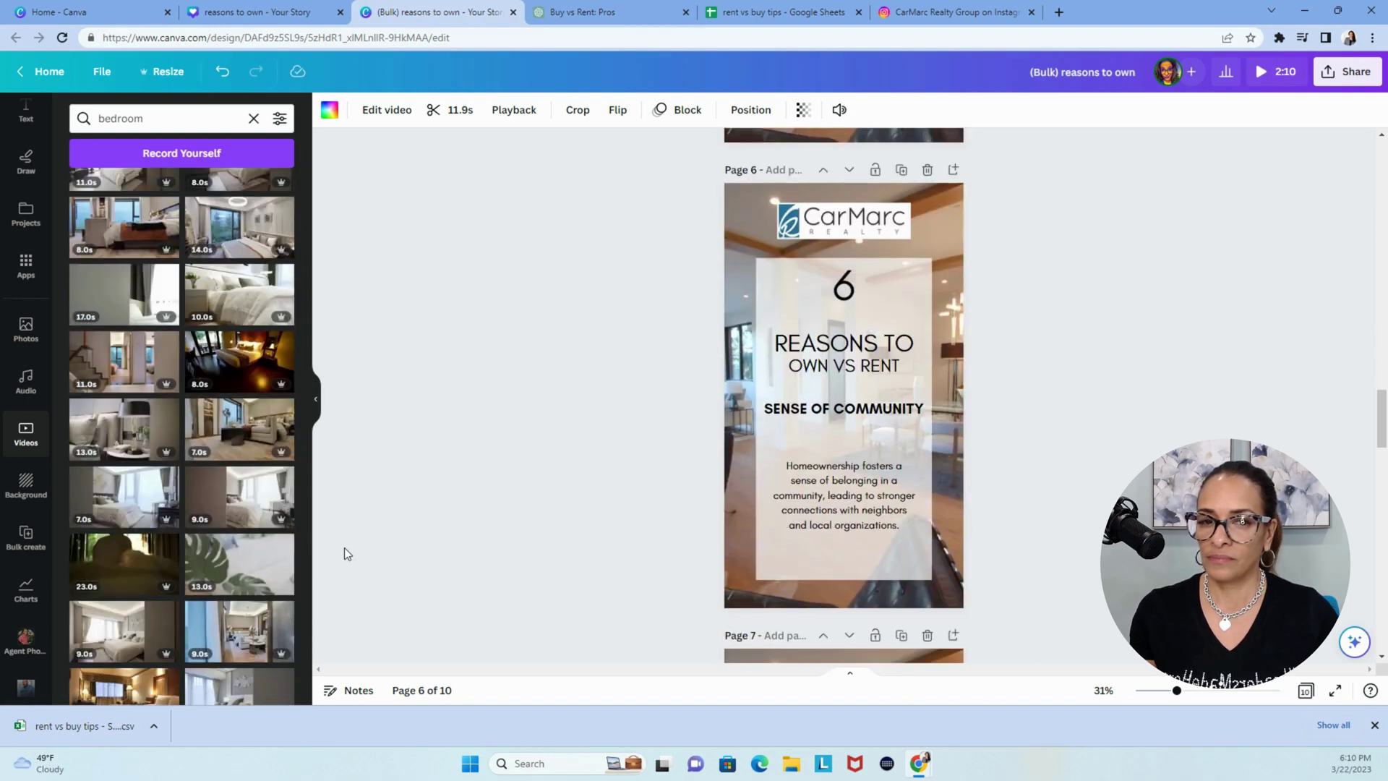
{"action": "scroll", "coordinate": [346, 553], "scroll_direction": "up", "scroll_amount": 7}
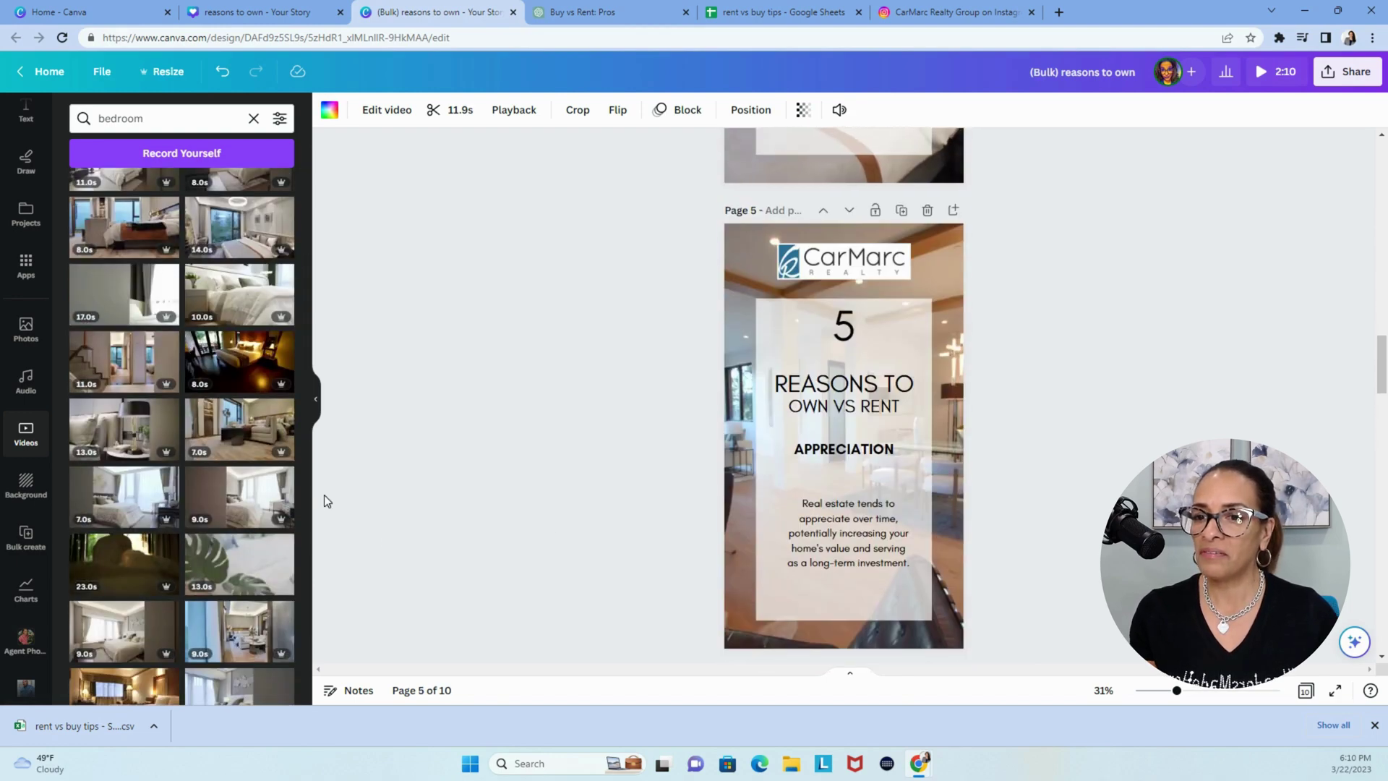
{"action": "scroll", "coordinate": [246, 484], "scroll_direction": "down", "scroll_amount": 4}
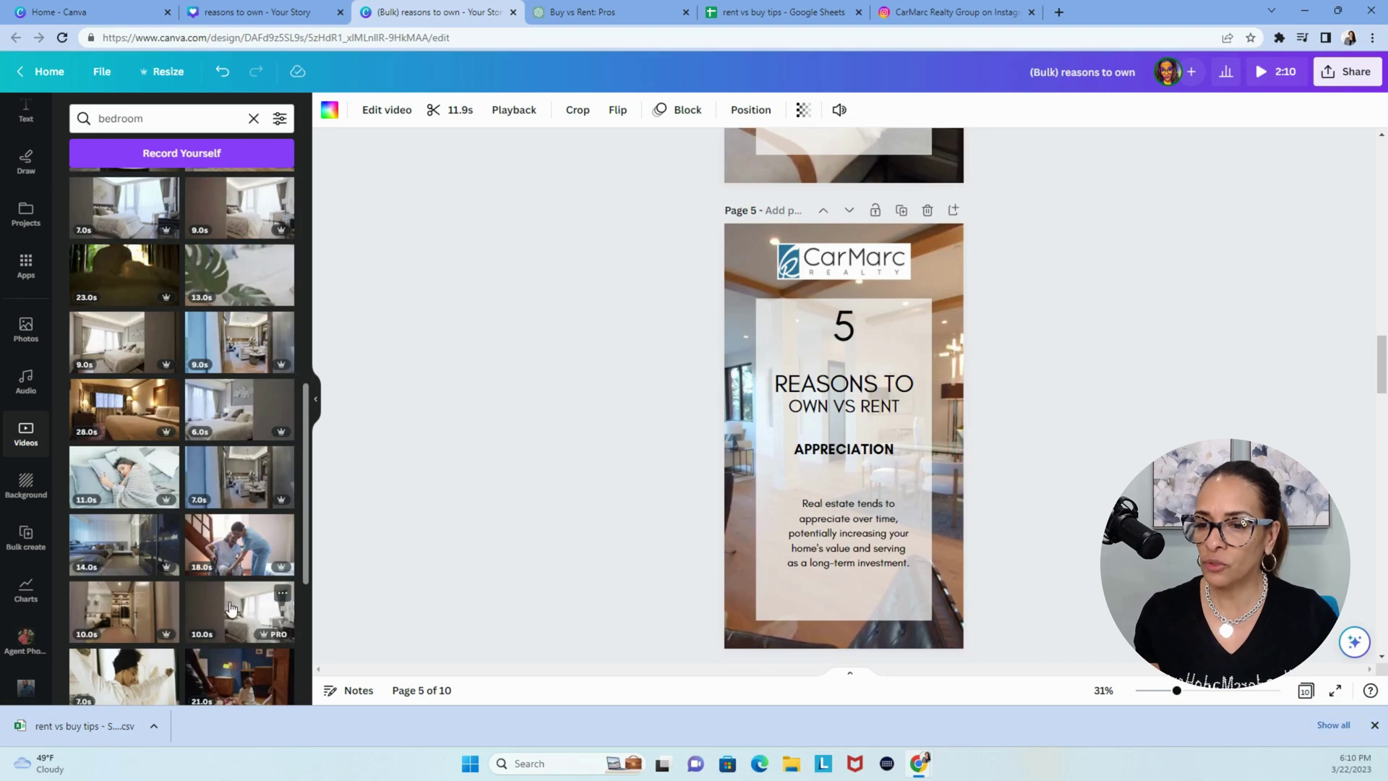
{"action": "scroll", "coordinate": [231, 608], "scroll_direction": "down", "scroll_amount": 3}
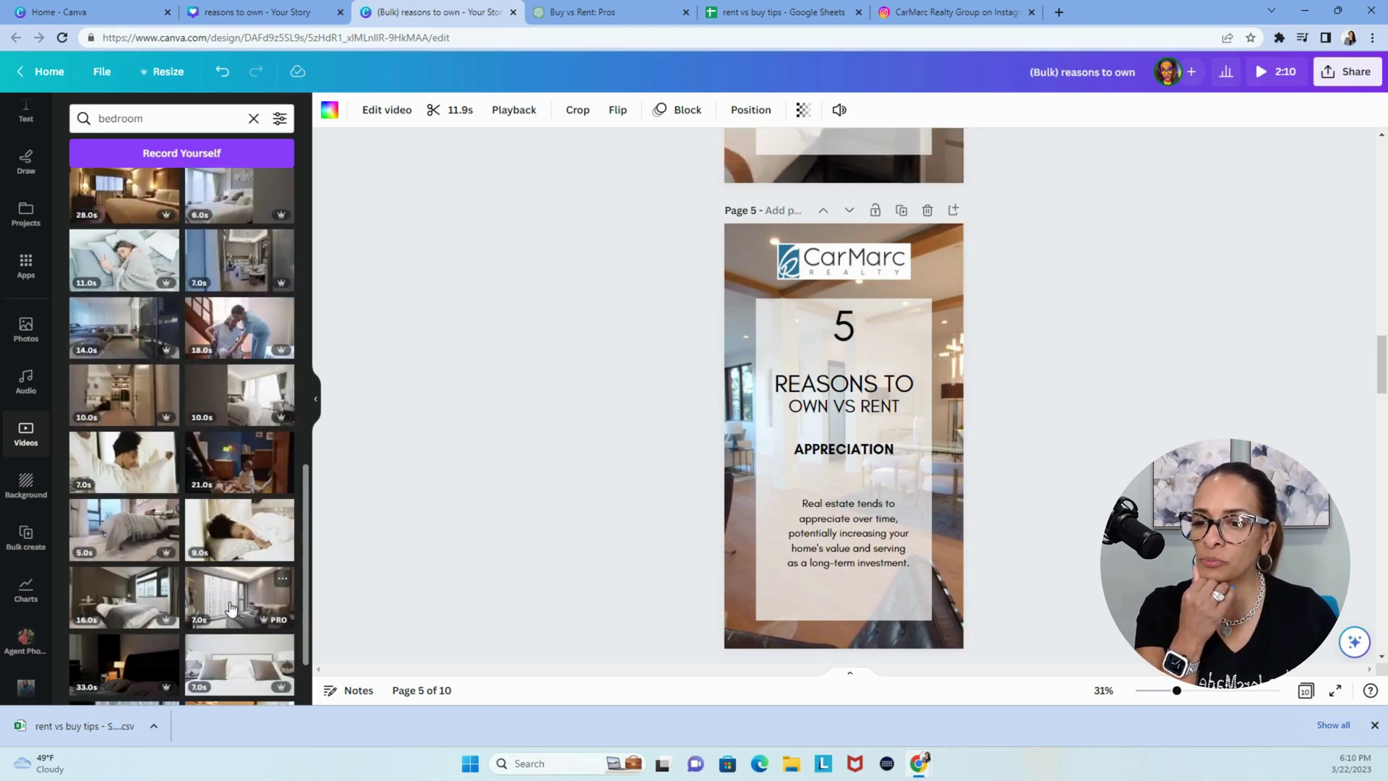
{"action": "scroll", "coordinate": [231, 607], "scroll_direction": "down", "scroll_amount": 2}
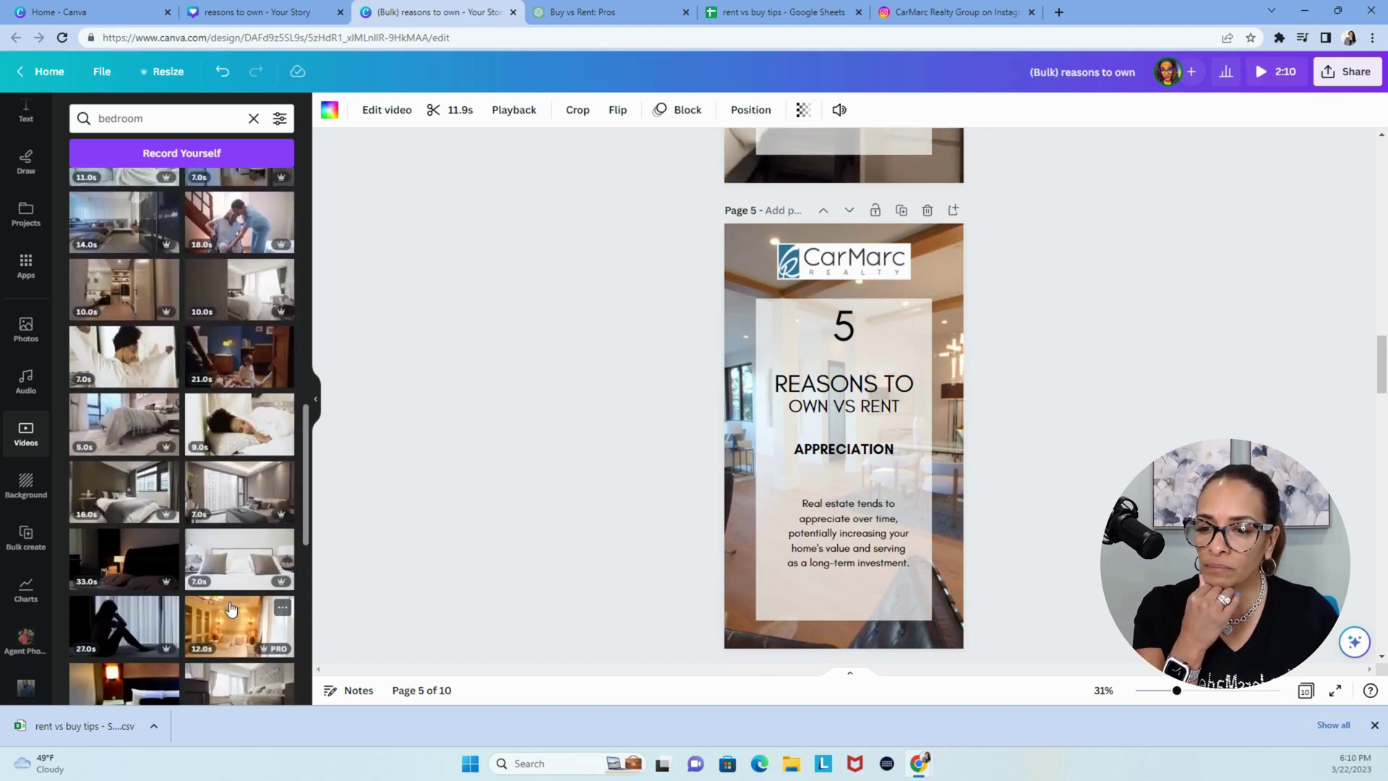
{"action": "left_click_drag", "start_coordinate": [226, 568], "coordinate": [739, 446]}
Search videos for 'backyard' and set the 14.0s patio clip behind page 6.
{"action": "left_click", "coordinate": [162, 118]}
{"action": "double_click", "coordinate": [161, 117]}
{"action": "type", "text": "backyard"}
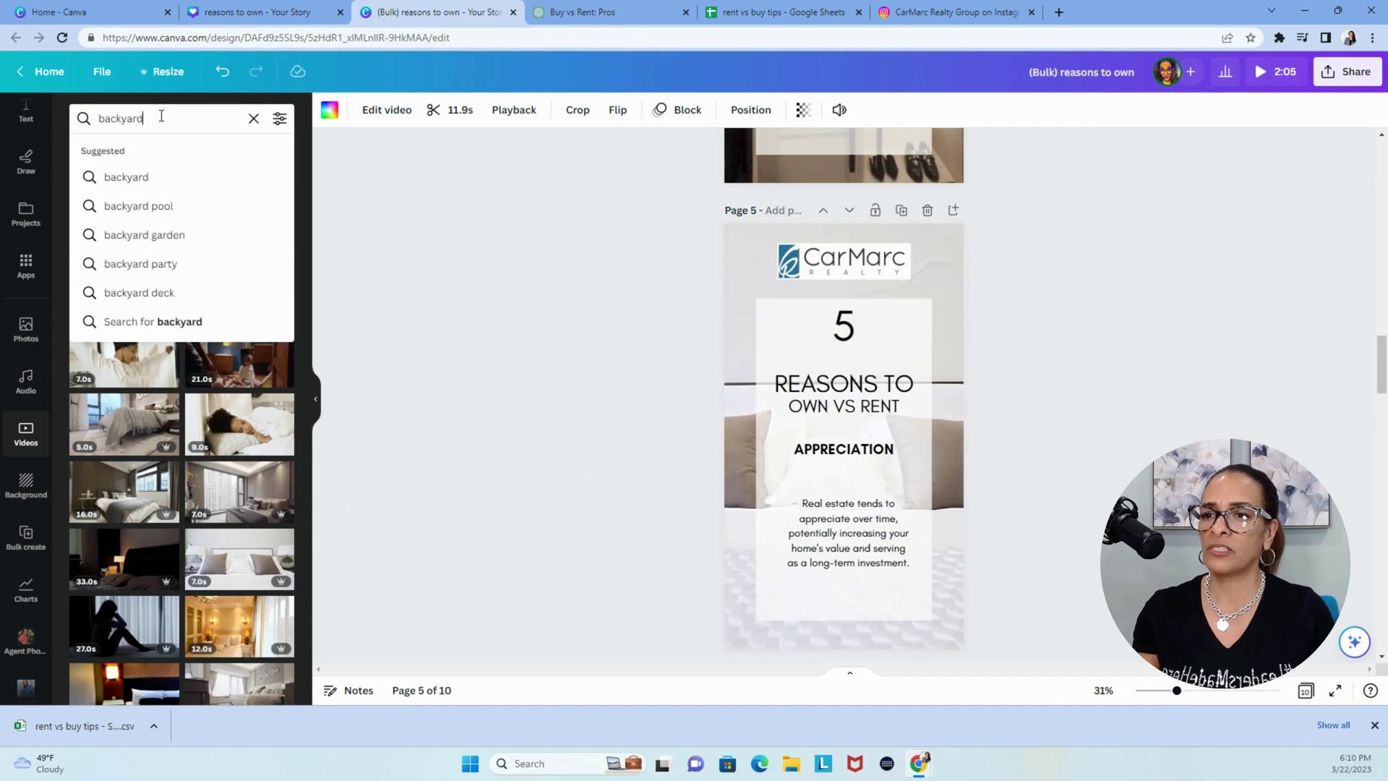
{"action": "key", "text": "Return"}
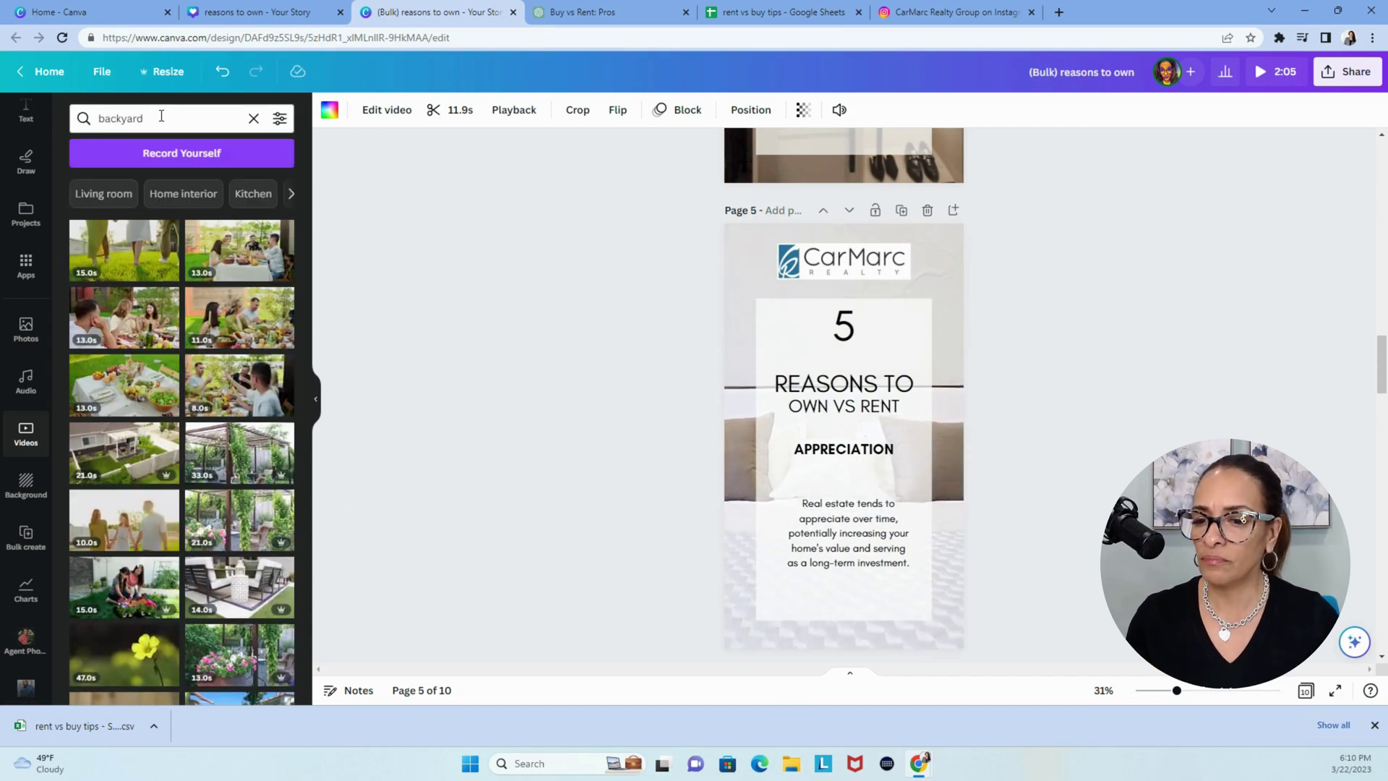
{"action": "scroll", "coordinate": [563, 391], "scroll_direction": "down", "scroll_amount": 2}
{"action": "scroll", "coordinate": [562, 394], "scroll_direction": "down", "scroll_amount": 5}
{"action": "scroll", "coordinate": [635, 424], "scroll_direction": "up", "scroll_amount": 5}
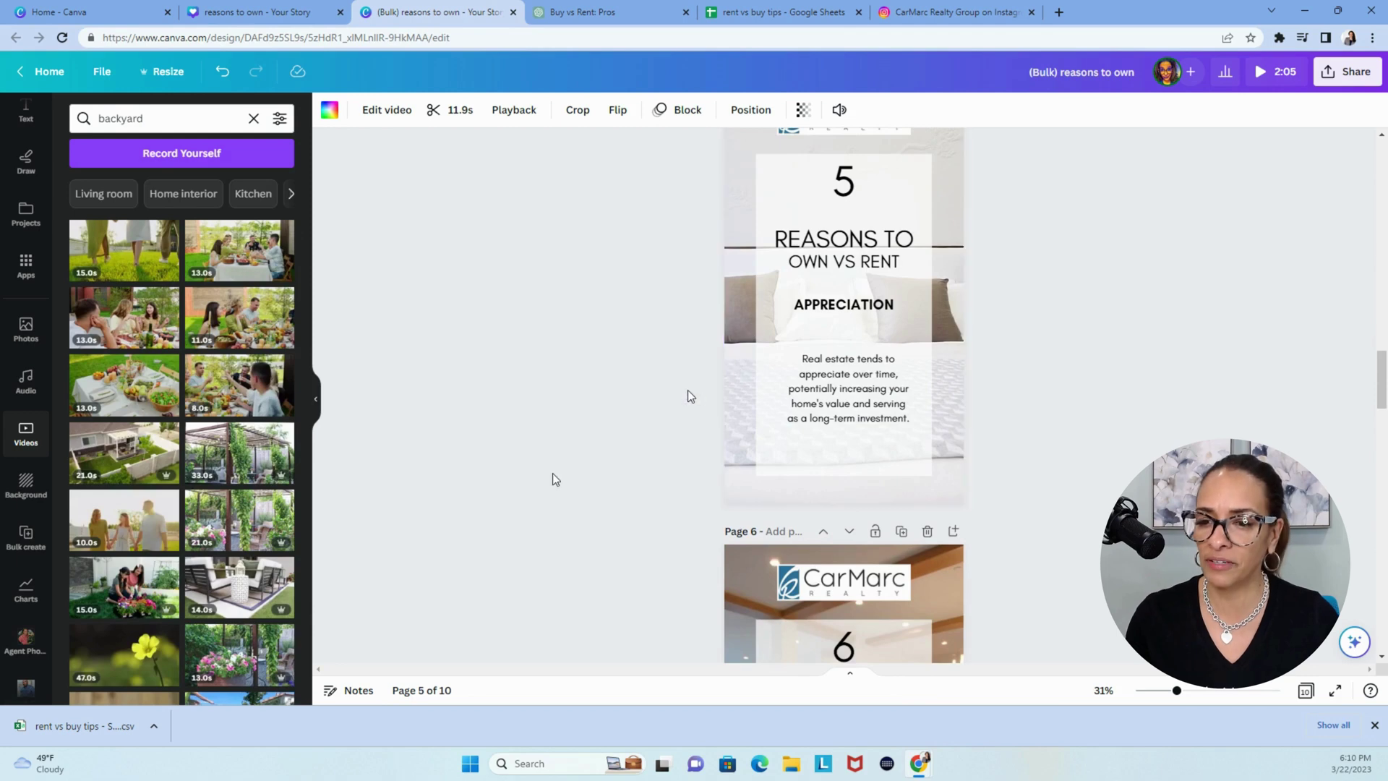
{"action": "scroll", "coordinate": [600, 430], "scroll_direction": "down", "scroll_amount": 1}
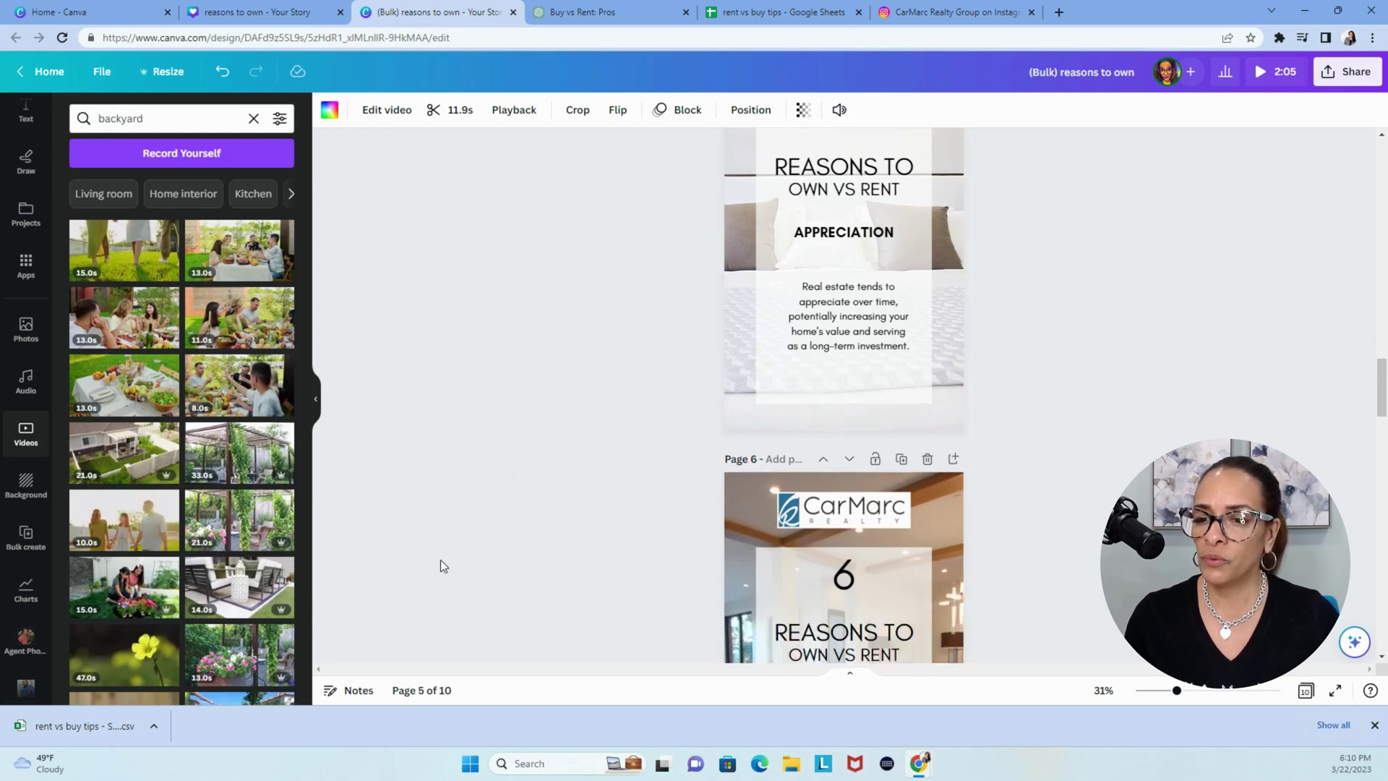
{"action": "scroll", "coordinate": [468, 555], "scroll_direction": "down", "scroll_amount": 4}
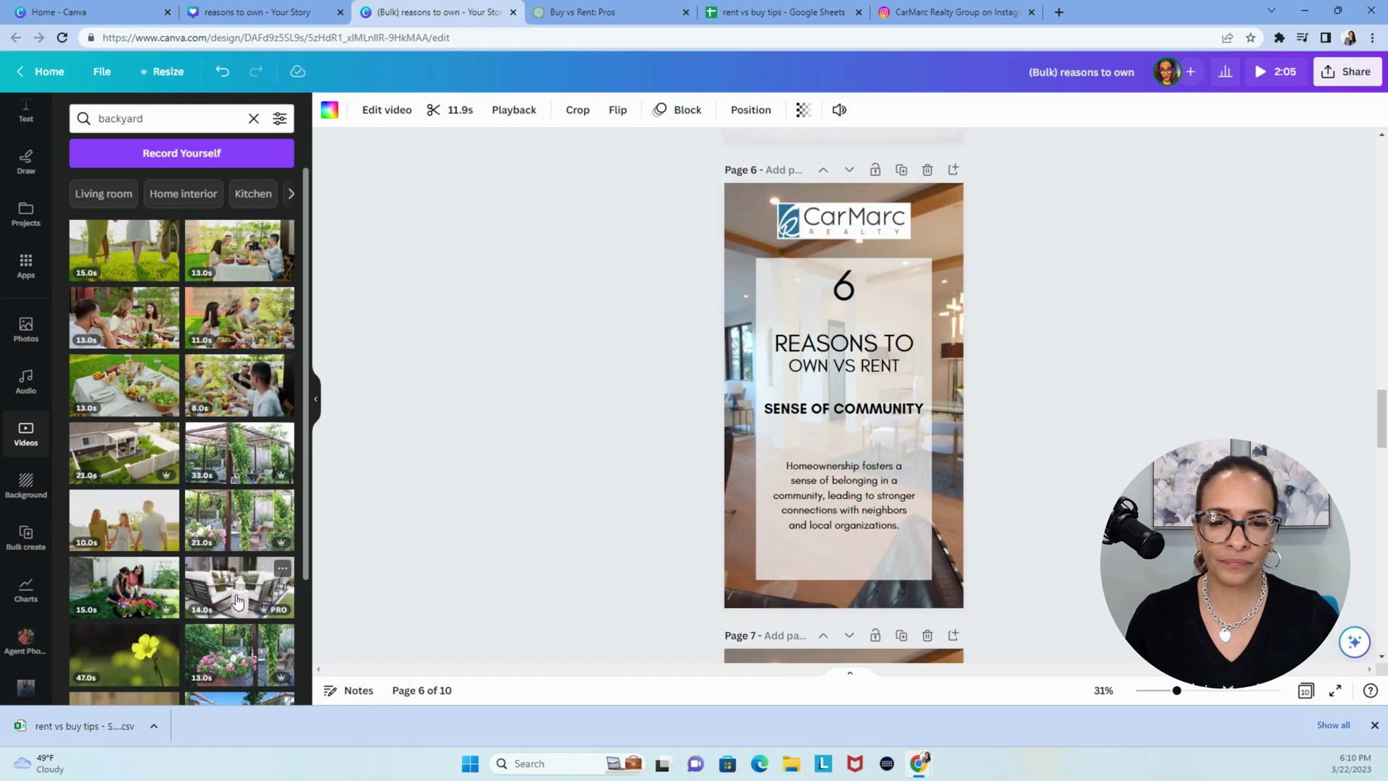
{"action": "left_click_drag", "start_coordinate": [237, 611], "coordinate": [741, 474]}
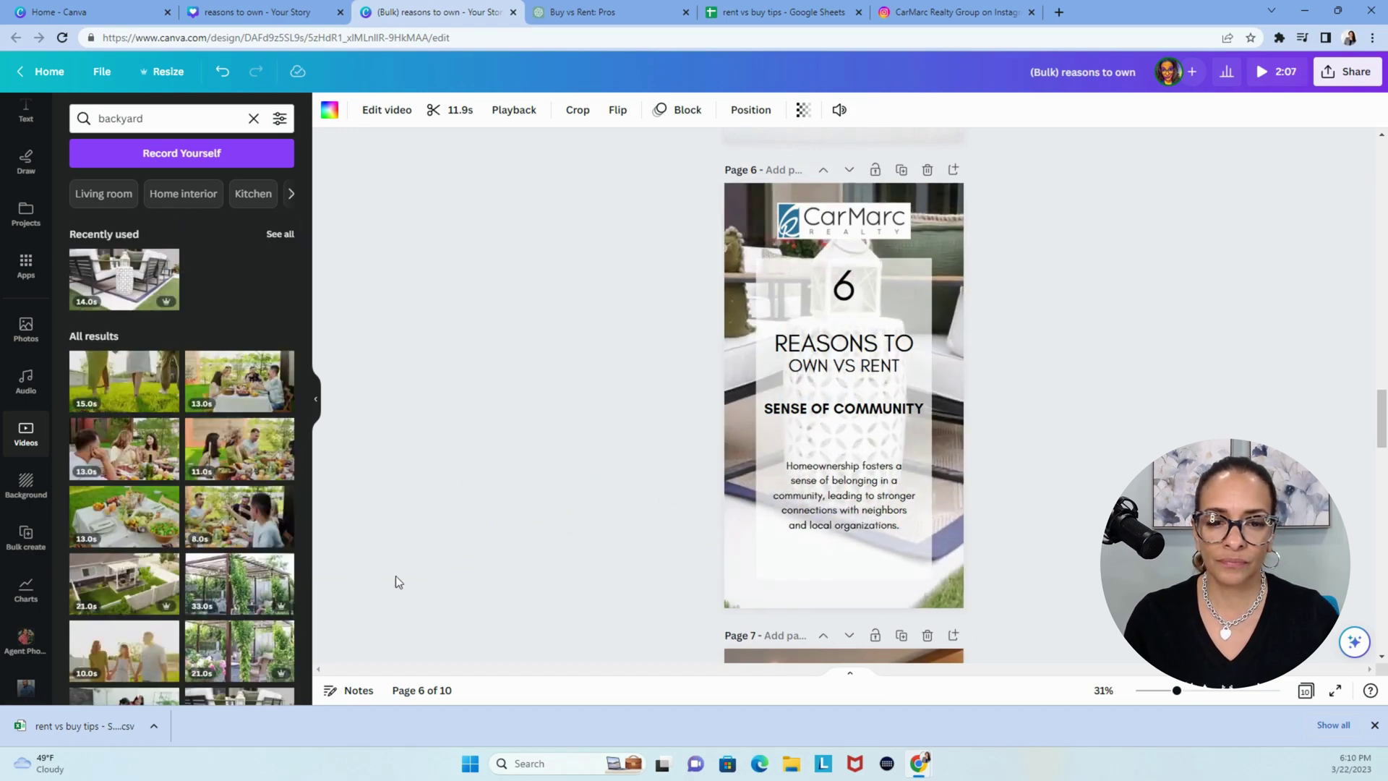
Set the 29.0s swimming-pool clip behind page 7's Privacy card.
{"action": "scroll", "coordinate": [424, 507], "scroll_direction": "down", "scroll_amount": 8}
{"action": "scroll", "coordinate": [249, 608], "scroll_direction": "down", "scroll_amount": 8}
{"action": "scroll", "coordinate": [249, 608], "scroll_direction": "down", "scroll_amount": 3}
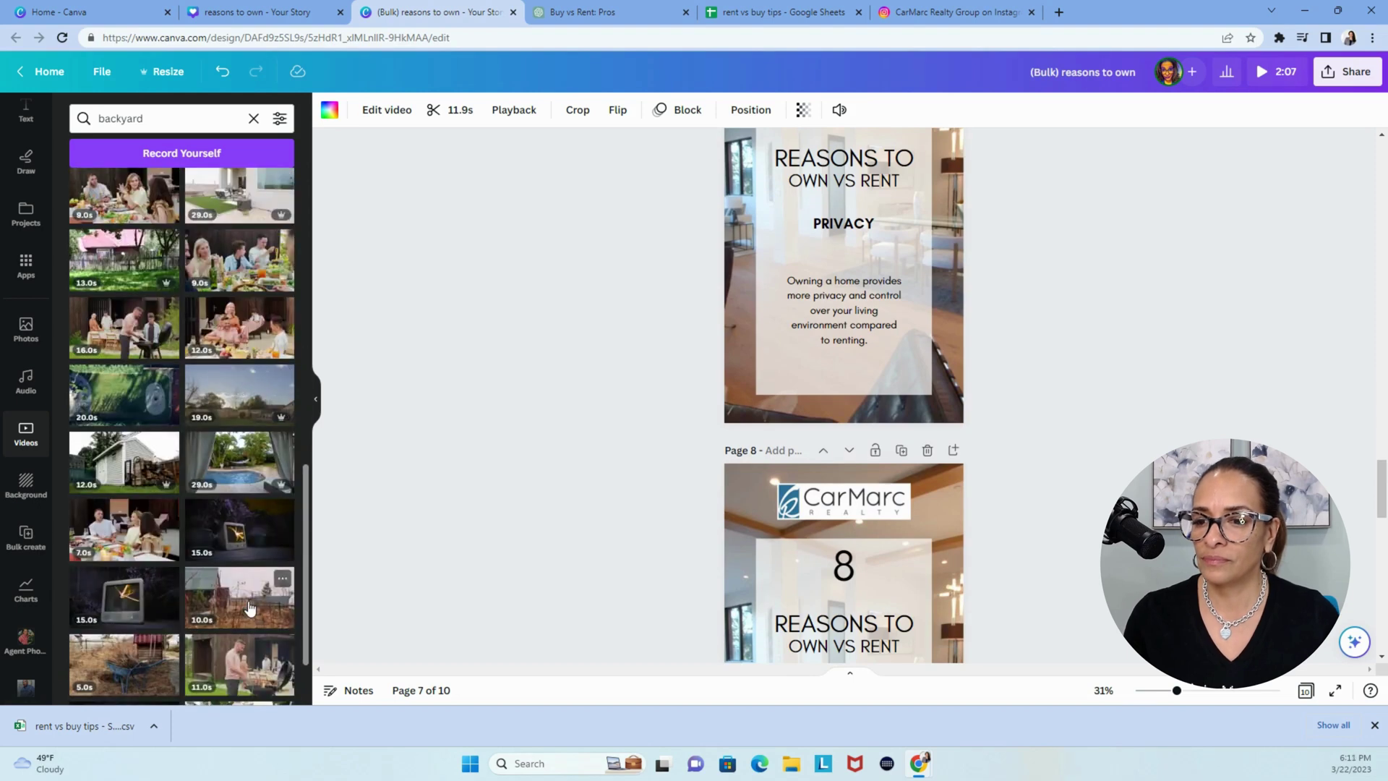
{"action": "left_click_drag", "start_coordinate": [219, 472], "coordinate": [742, 292]}
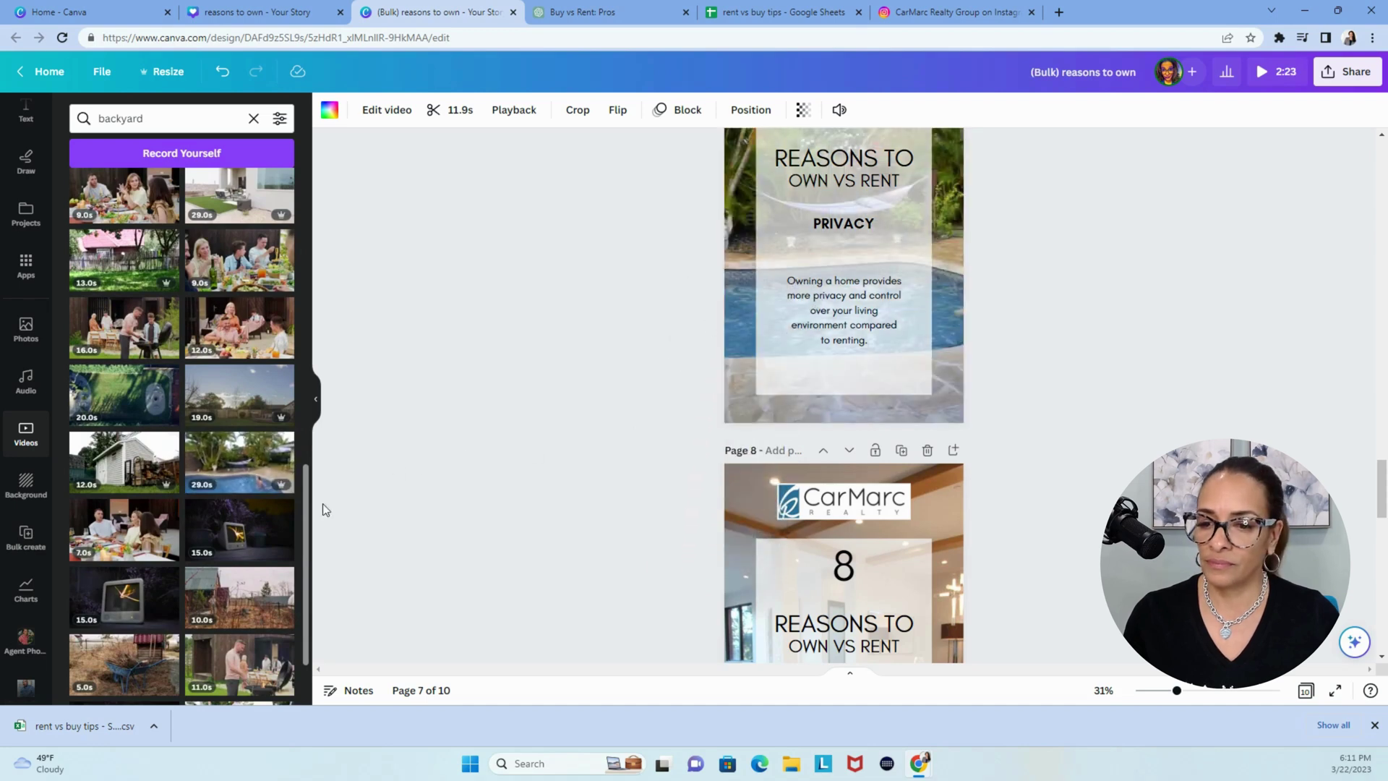
{"action": "scroll", "coordinate": [280, 534], "scroll_direction": "down", "scroll_amount": 5}
{"action": "scroll", "coordinate": [239, 557], "scroll_direction": "down", "scroll_amount": 2}
{"action": "scroll", "coordinate": [239, 557], "scroll_direction": "down", "scroll_amount": 2}
{"action": "left_click", "coordinate": [174, 117]}
Search videos for 'home office' and set an 11.0s clip as page 8's background.
{"action": "double_click", "coordinate": [174, 117]}
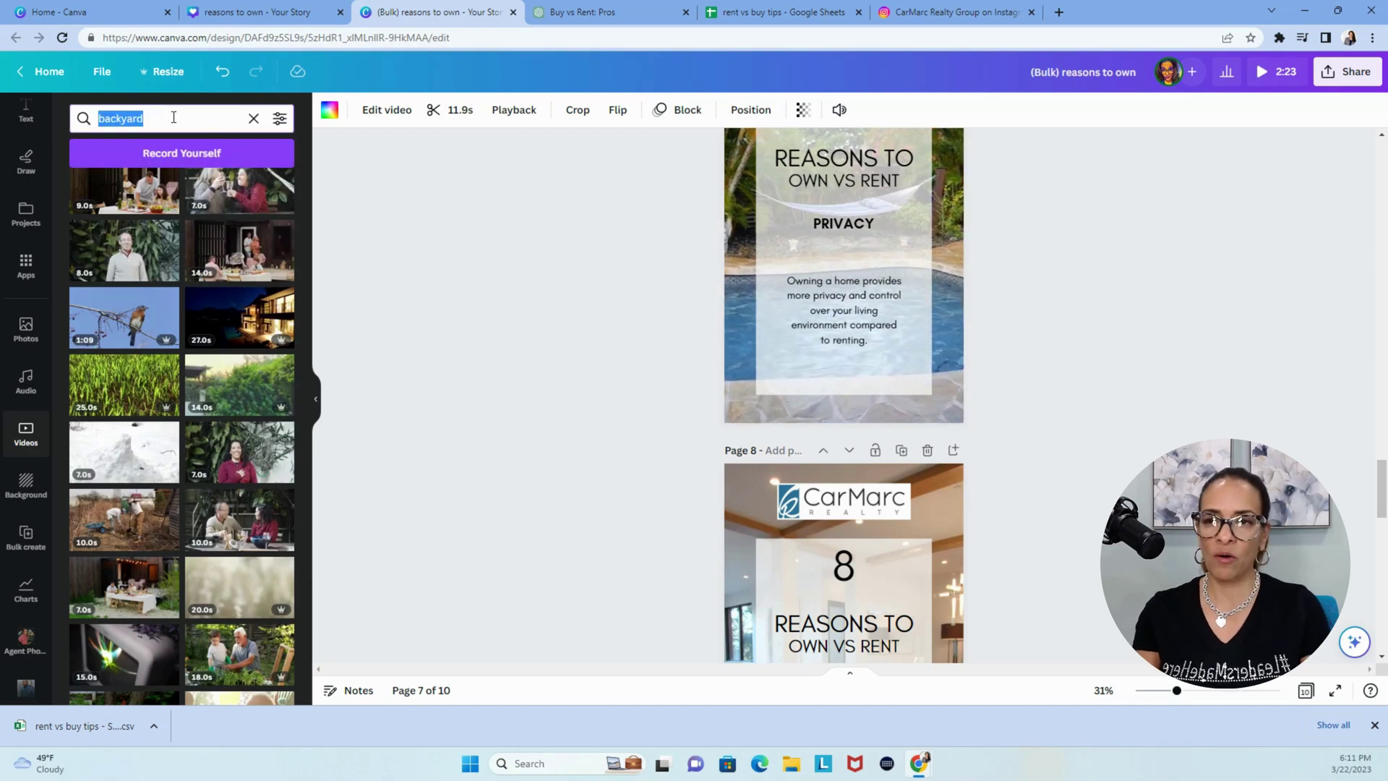
{"action": "type", "text": "home offic"}
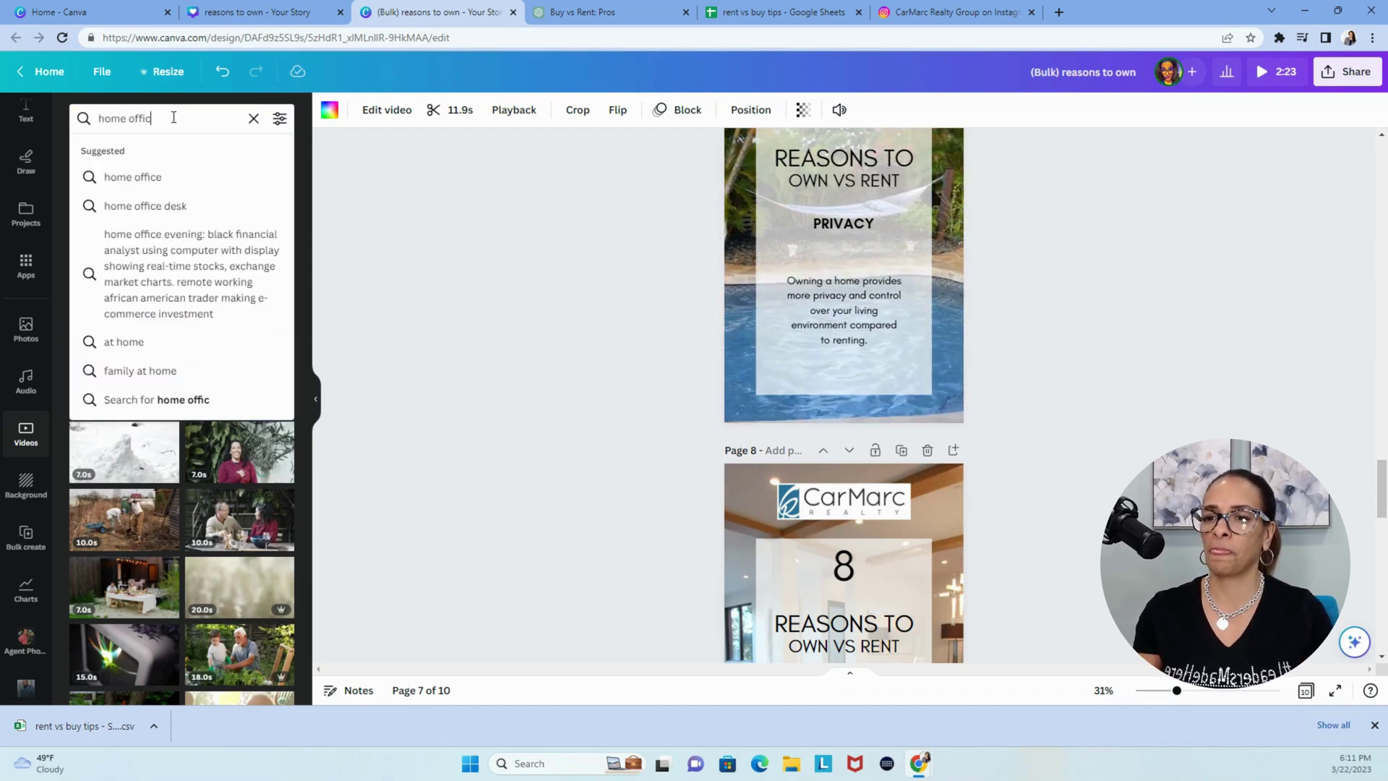
{"action": "type", "text": "e"}
{"action": "key", "text": "Return"}
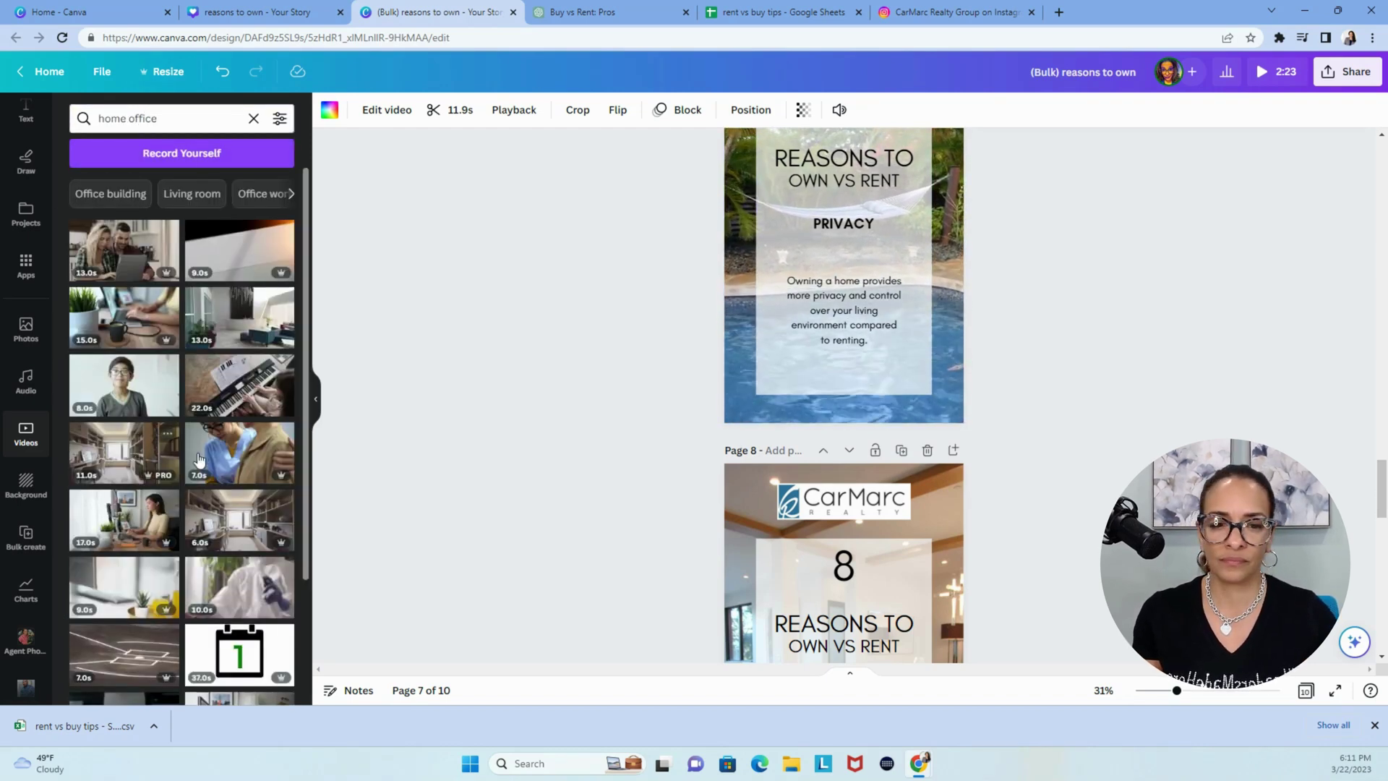
{"action": "scroll", "coordinate": [515, 484], "scroll_direction": "down", "scroll_amount": 4}
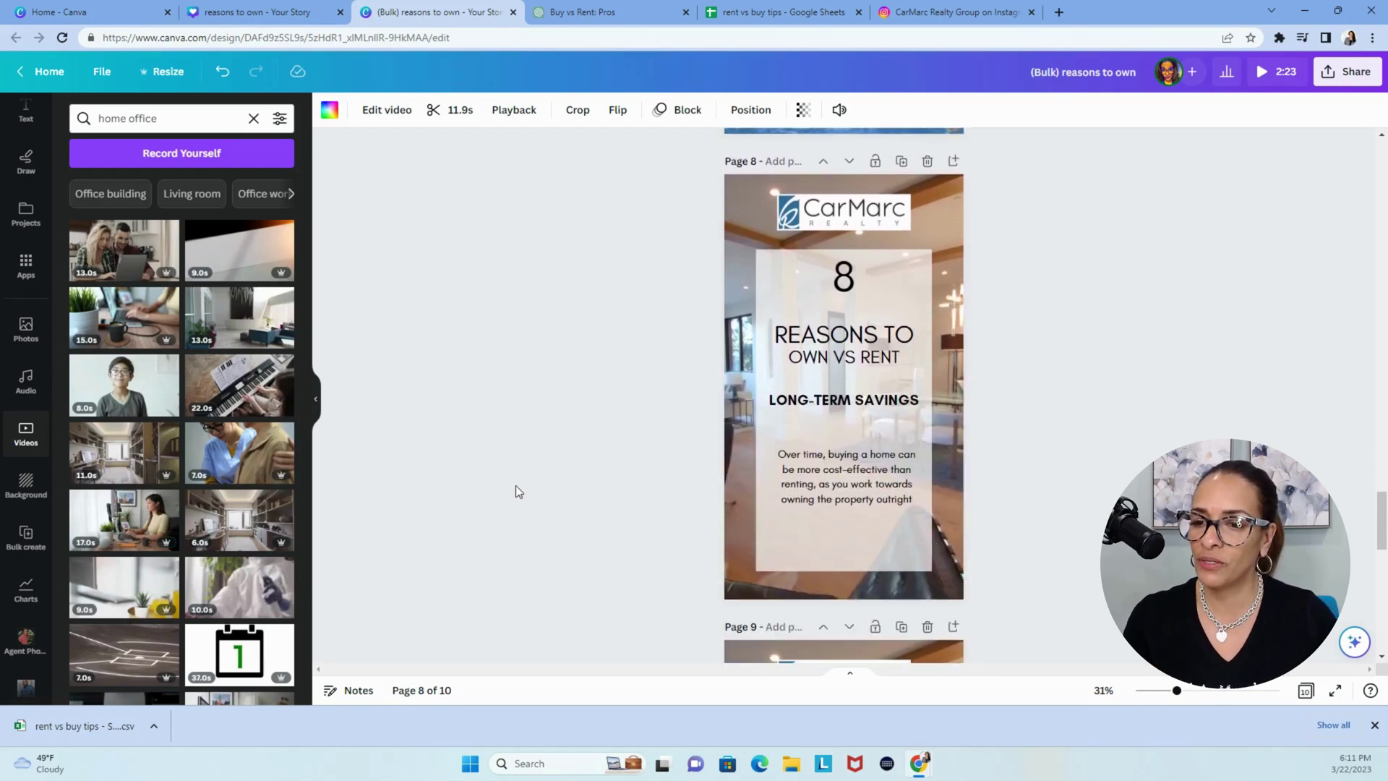
{"action": "scroll", "coordinate": [516, 490], "scroll_direction": "down", "scroll_amount": 1}
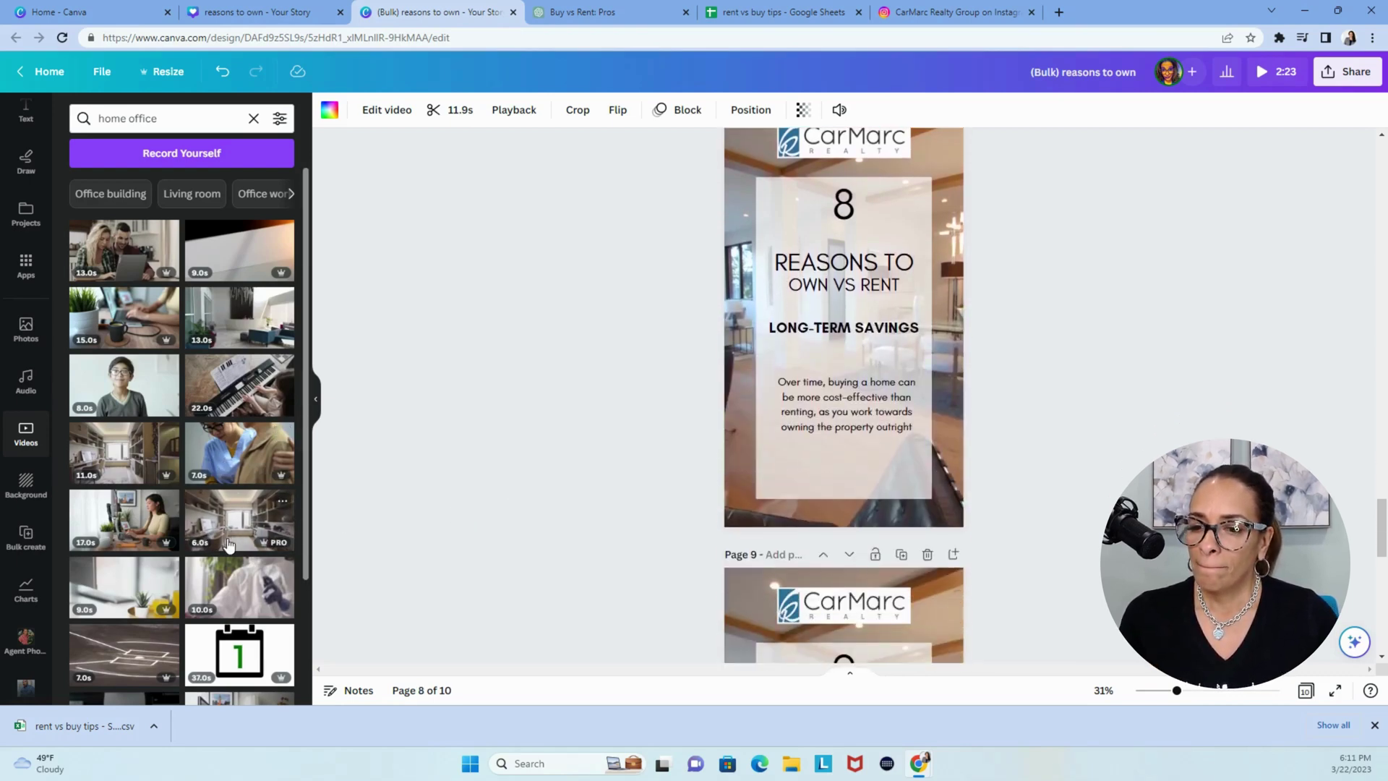
{"action": "scroll", "coordinate": [229, 545], "scroll_direction": "down", "scroll_amount": 1}
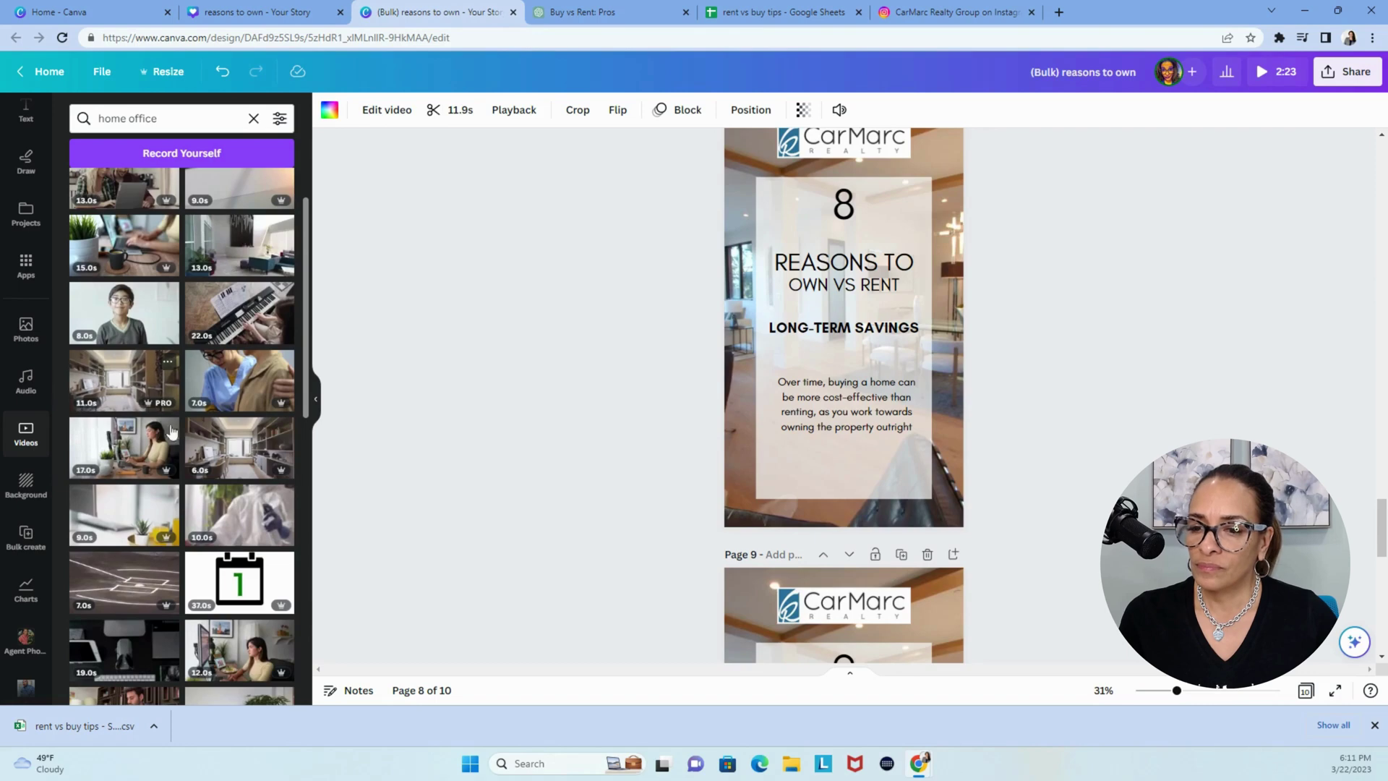
{"action": "scroll", "coordinate": [269, 506], "scroll_direction": "down", "scroll_amount": 5}
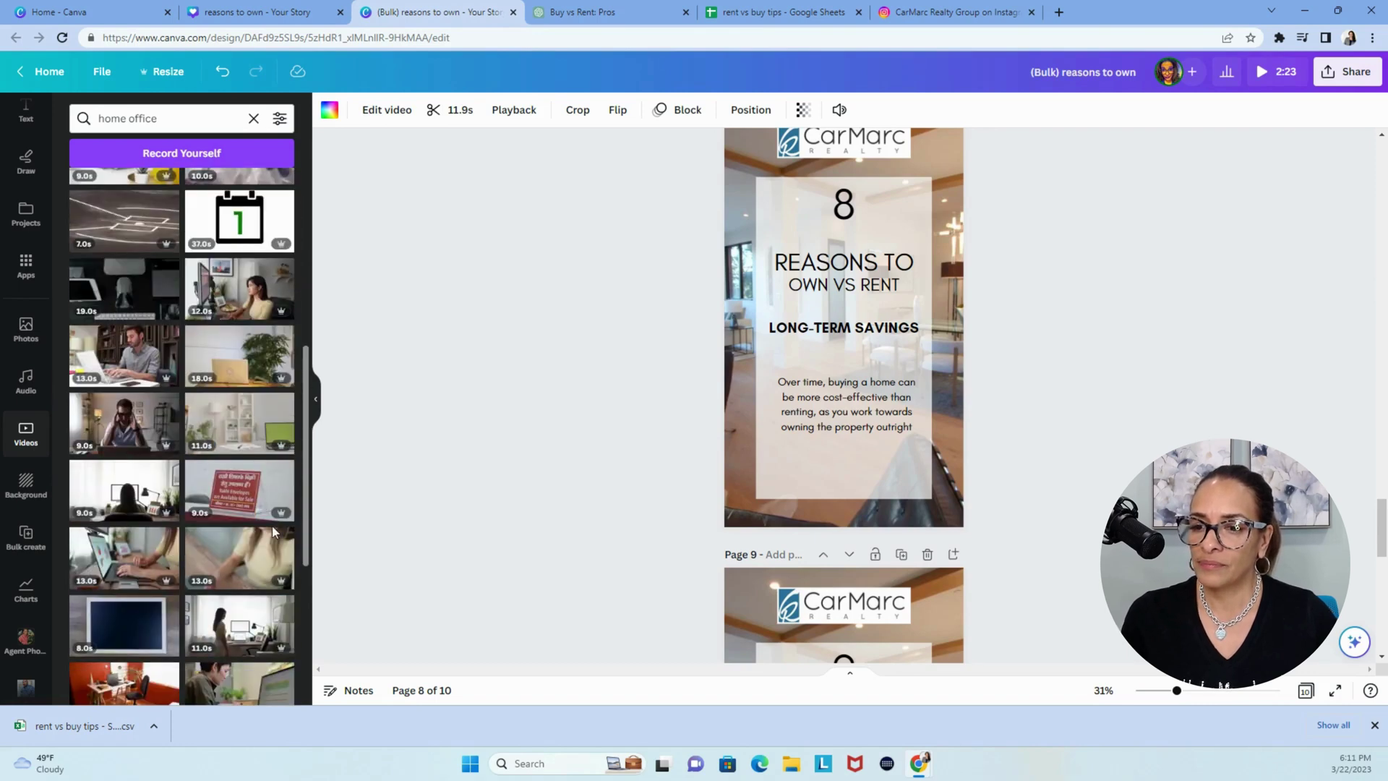
{"action": "scroll", "coordinate": [273, 532], "scroll_direction": "down", "scroll_amount": 10}
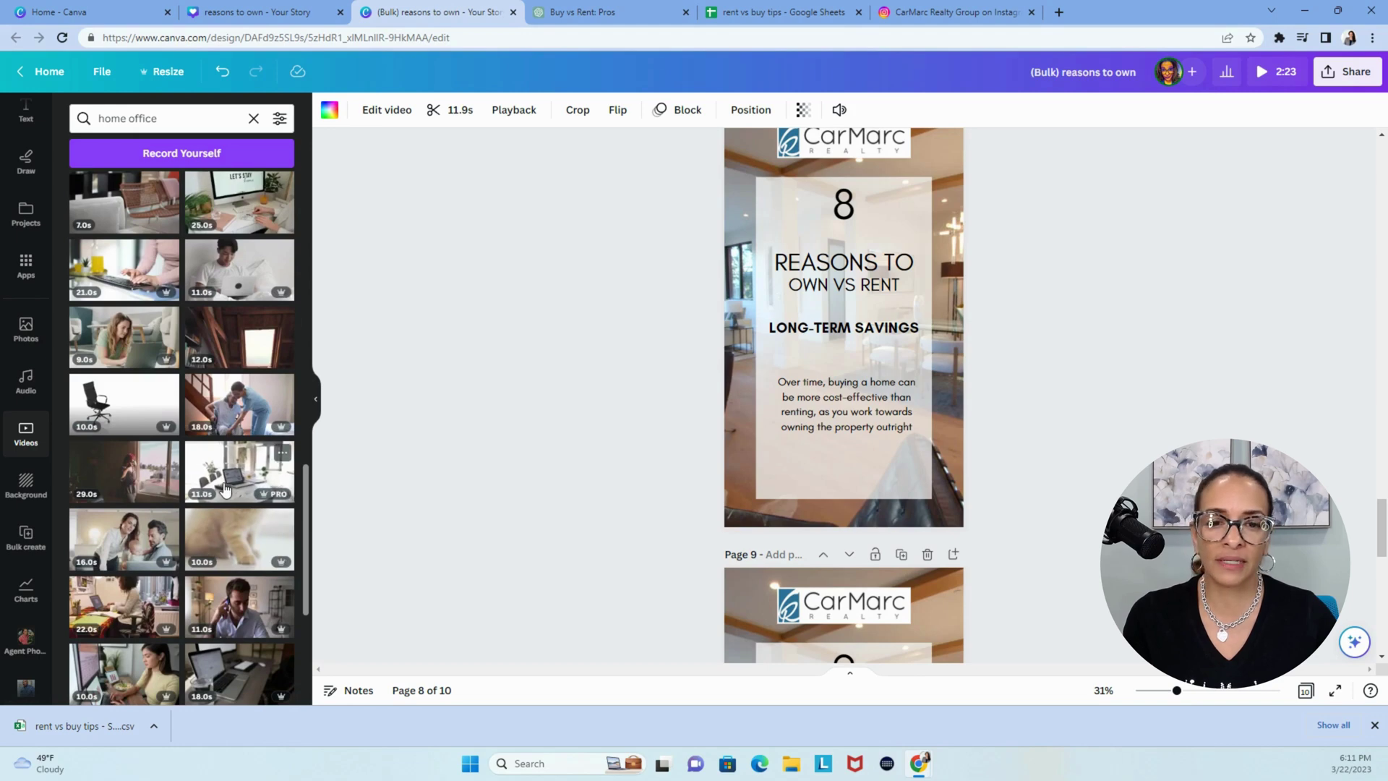
{"action": "left_click_drag", "start_coordinate": [225, 489], "coordinate": [839, 326]}
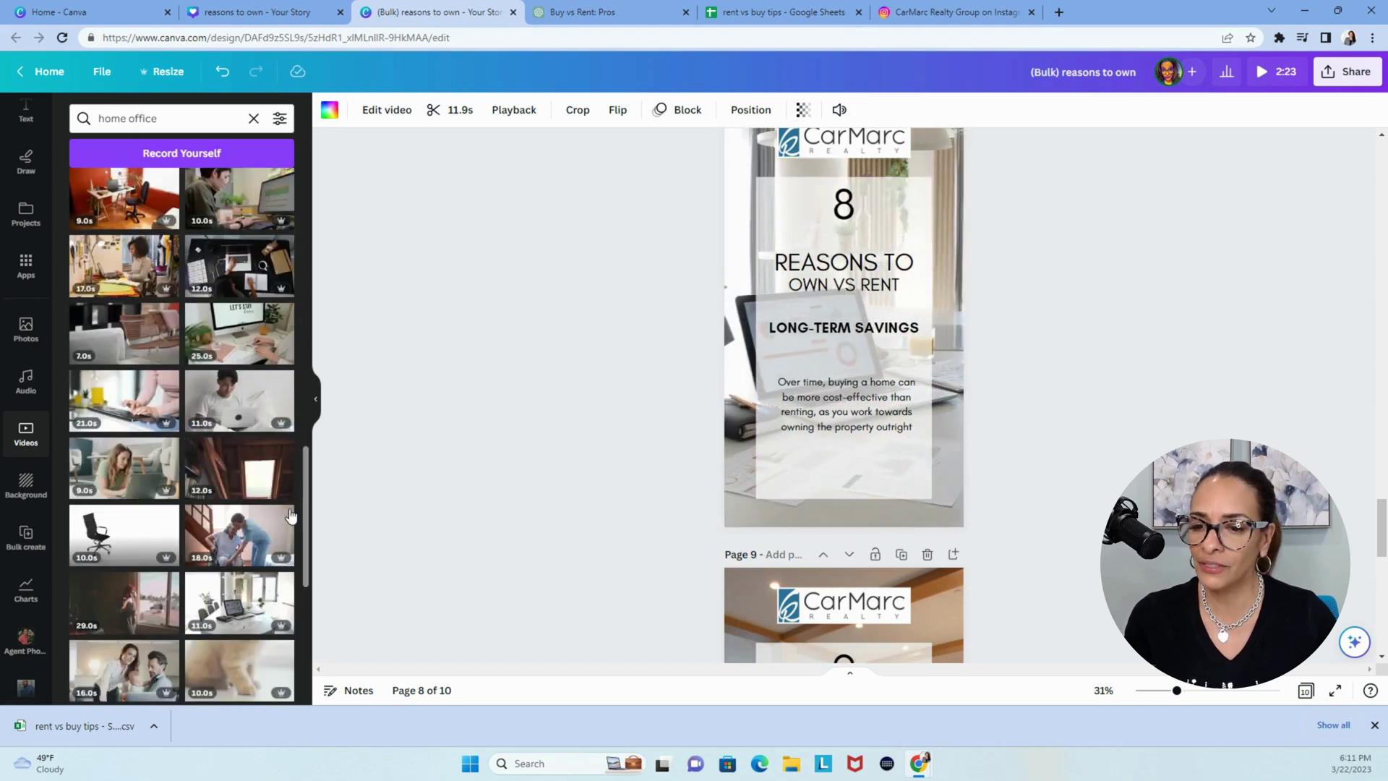
{"action": "scroll", "coordinate": [282, 521], "scroll_direction": "down", "scroll_amount": 10}
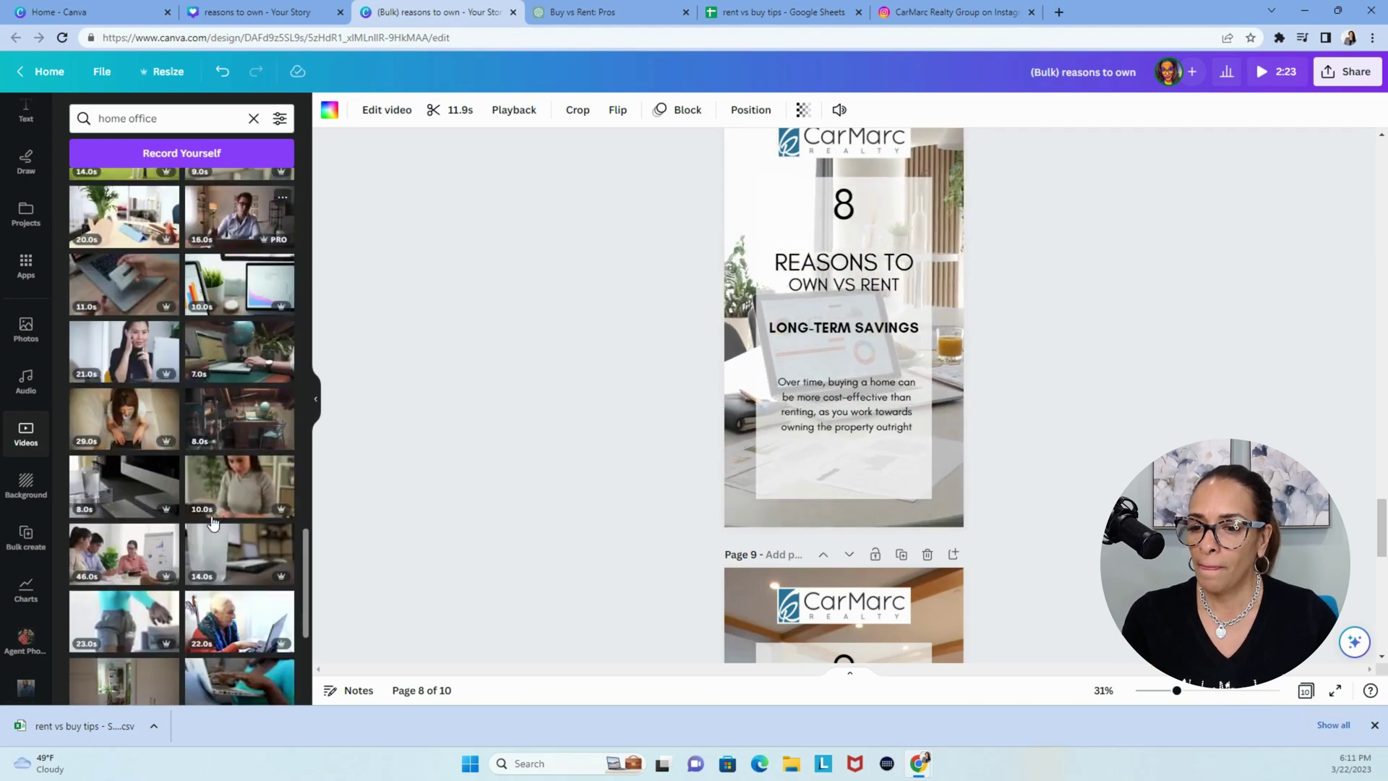
{"action": "scroll", "coordinate": [211, 522], "scroll_direction": "down", "scroll_amount": 3}
{"action": "scroll", "coordinate": [212, 522], "scroll_direction": "down", "scroll_amount": 3}
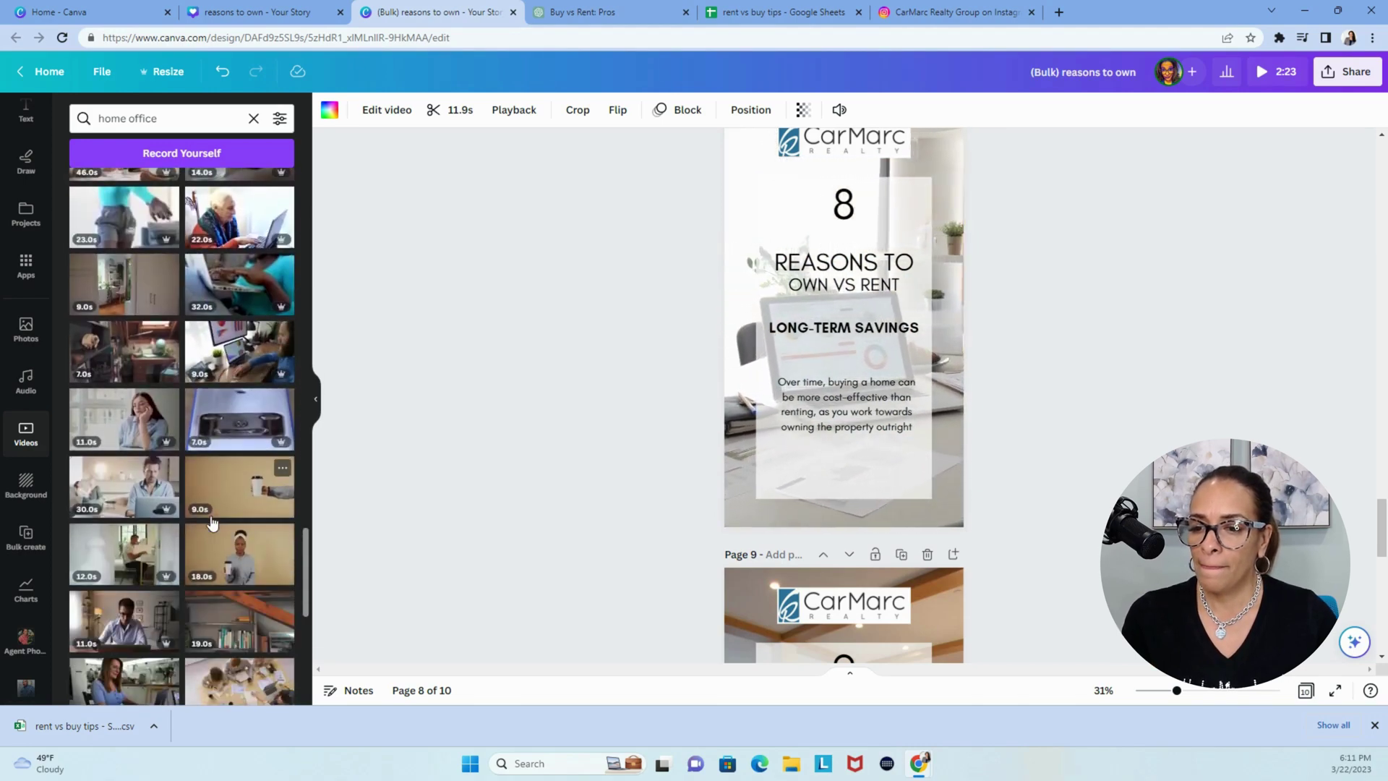
{"action": "scroll", "coordinate": [211, 522], "scroll_direction": "down", "scroll_amount": 7}
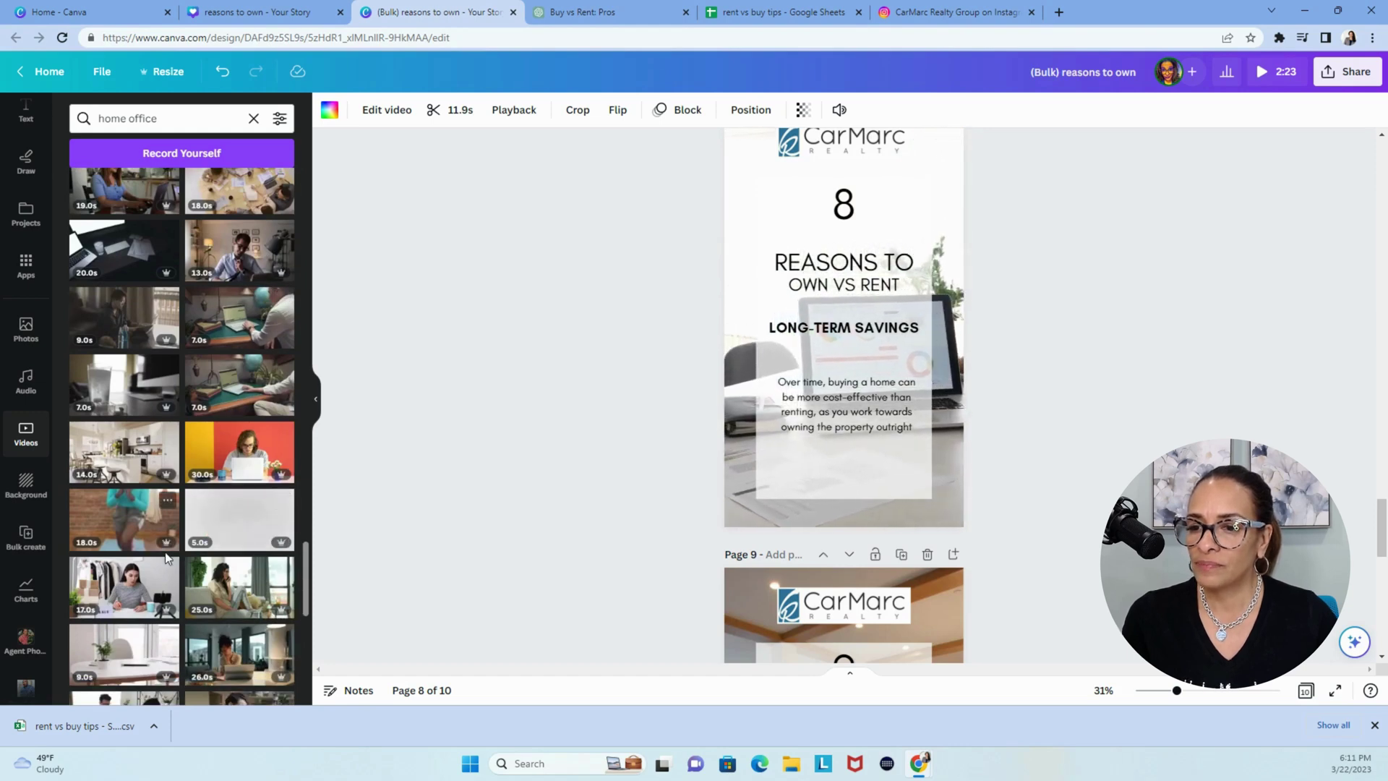
{"action": "scroll", "coordinate": [165, 567], "scroll_direction": "down", "scroll_amount": 3}
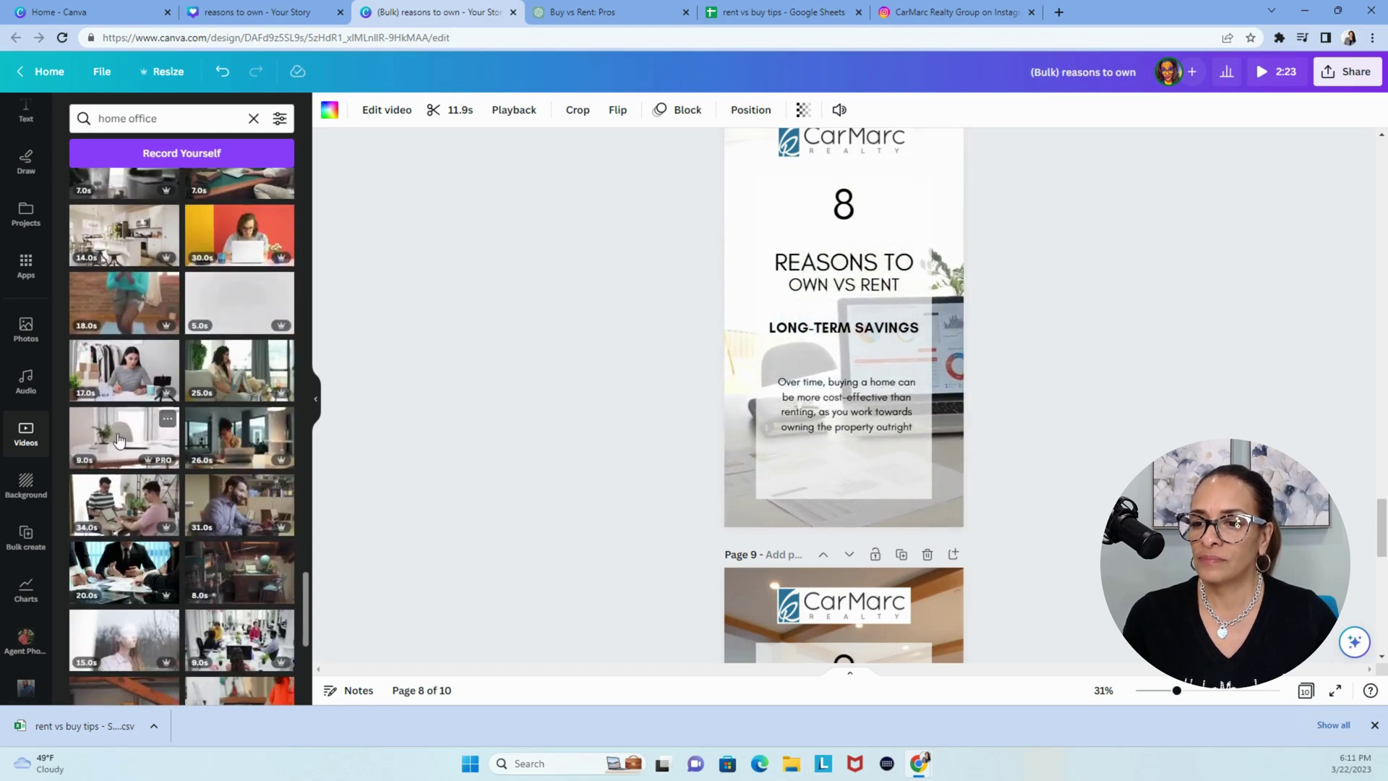
Search videos for 'kitchen' and set the 14.0s clip behind page 10's House Hack card.
{"action": "triple_click", "coordinate": [159, 118]}
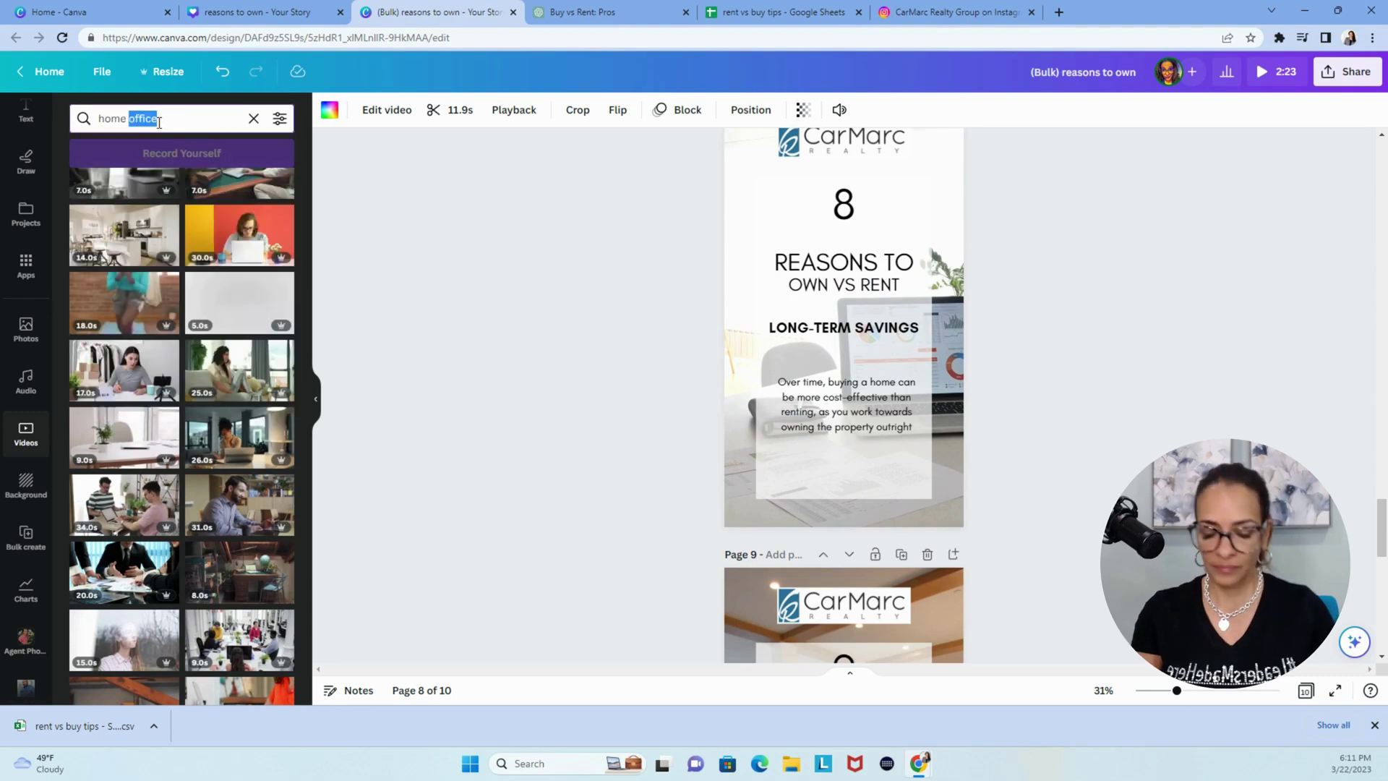
{"action": "type", "text": "kitchen"}
{"action": "key", "text": "Return"}
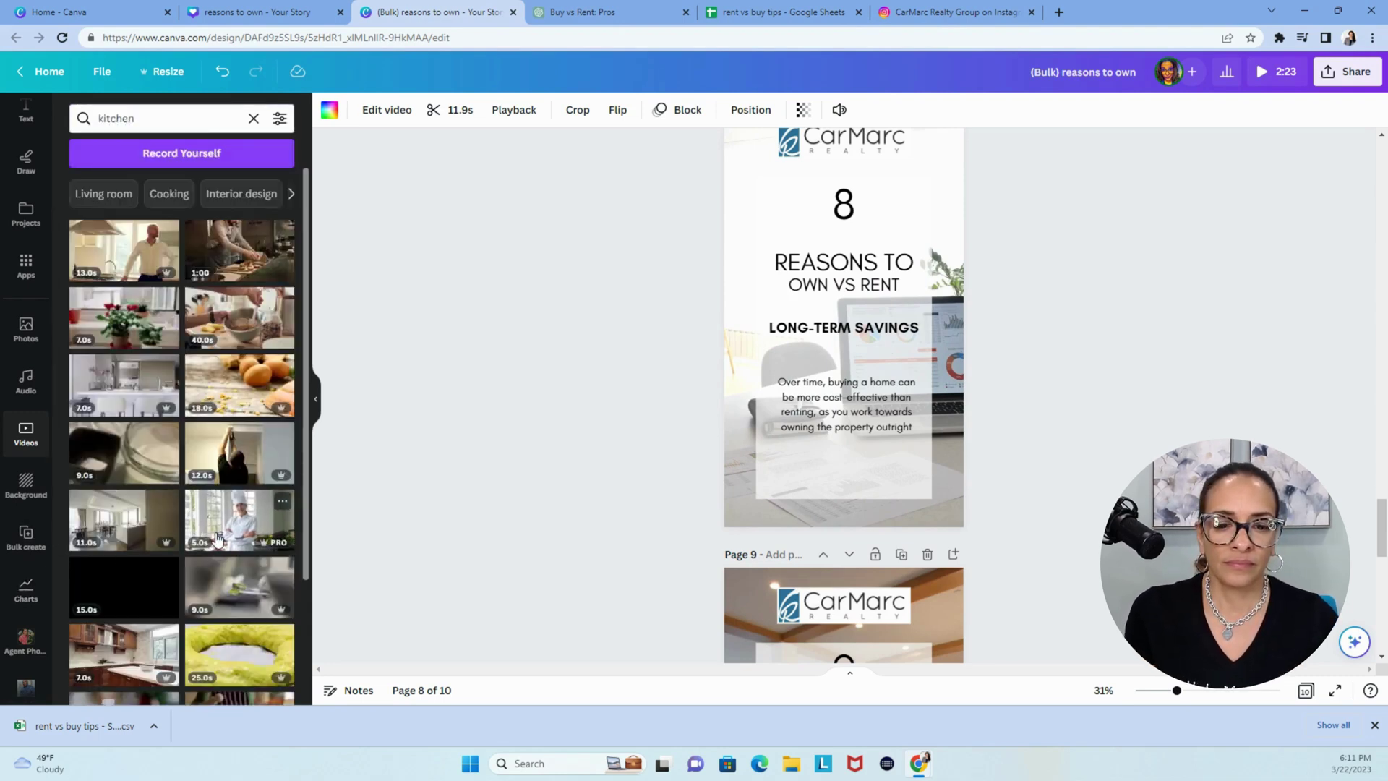
{"action": "scroll", "coordinate": [517, 527], "scroll_direction": "down", "scroll_amount": 8}
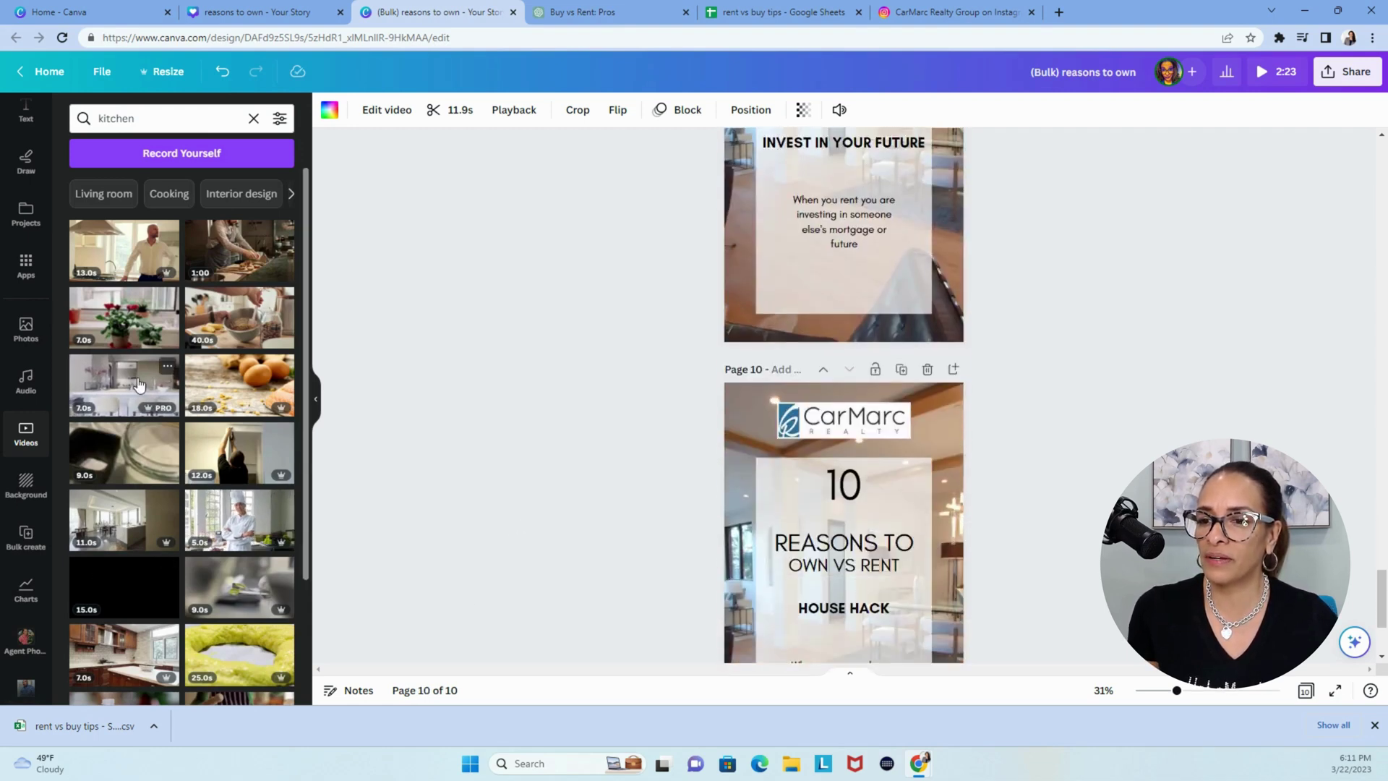
{"action": "scroll", "coordinate": [139, 384], "scroll_direction": "down", "scroll_amount": 5}
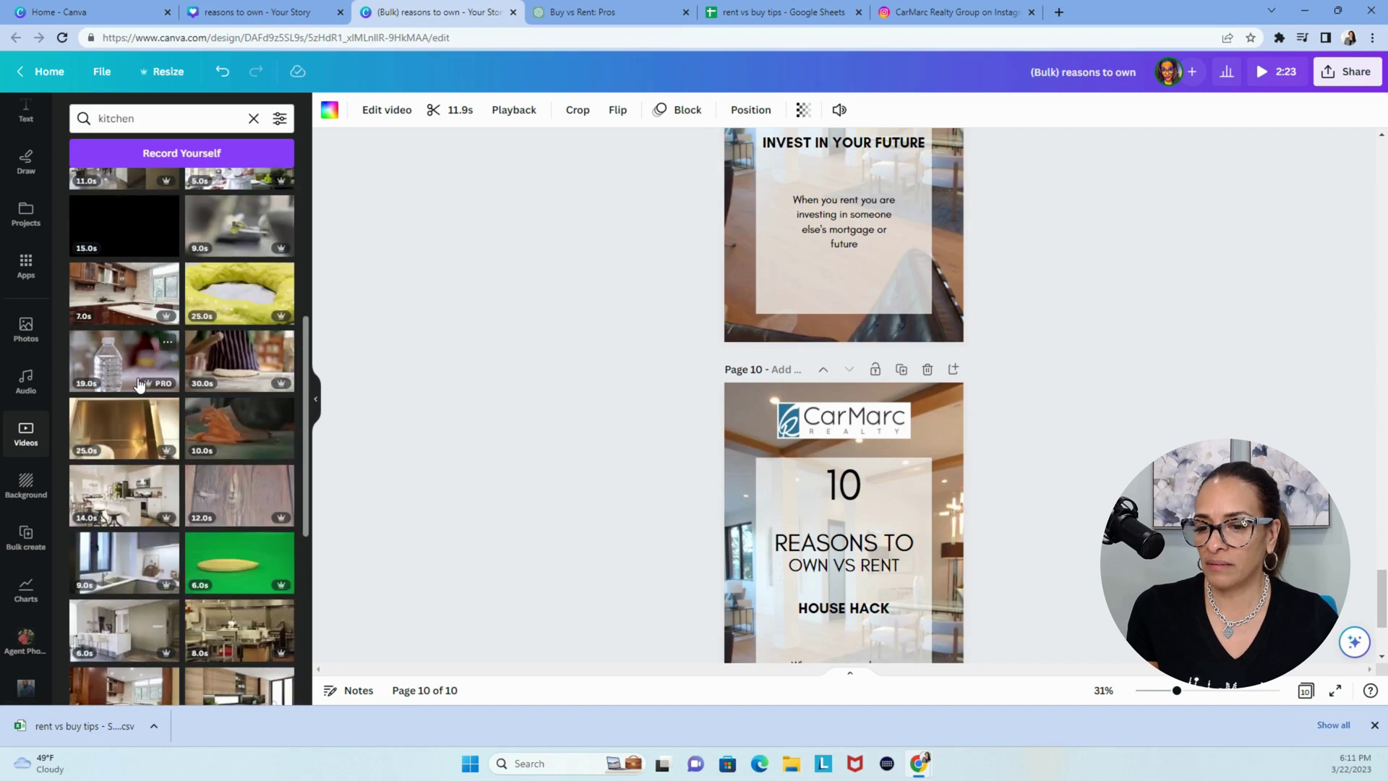
{"action": "scroll", "coordinate": [139, 384], "scroll_direction": "down", "scroll_amount": 3}
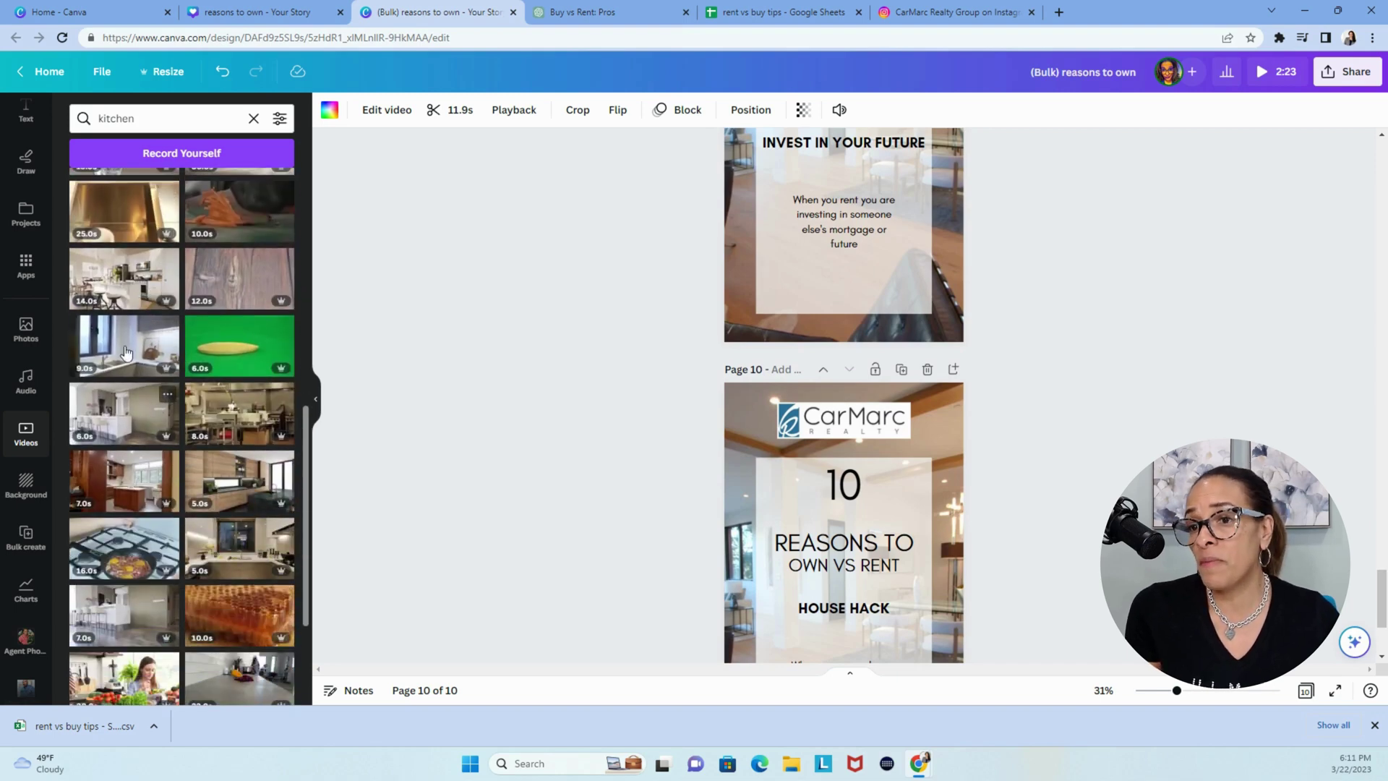
{"action": "scroll", "coordinate": [176, 519], "scroll_direction": "up", "scroll_amount": 2}
{"action": "left_click_drag", "start_coordinate": [120, 421], "coordinate": [730, 408]}
Search stock videos for 'beverage home bar'.
{"action": "scroll", "coordinate": [181, 289], "scroll_direction": "up", "scroll_amount": 2}
{"action": "double_click", "coordinate": [181, 118]}
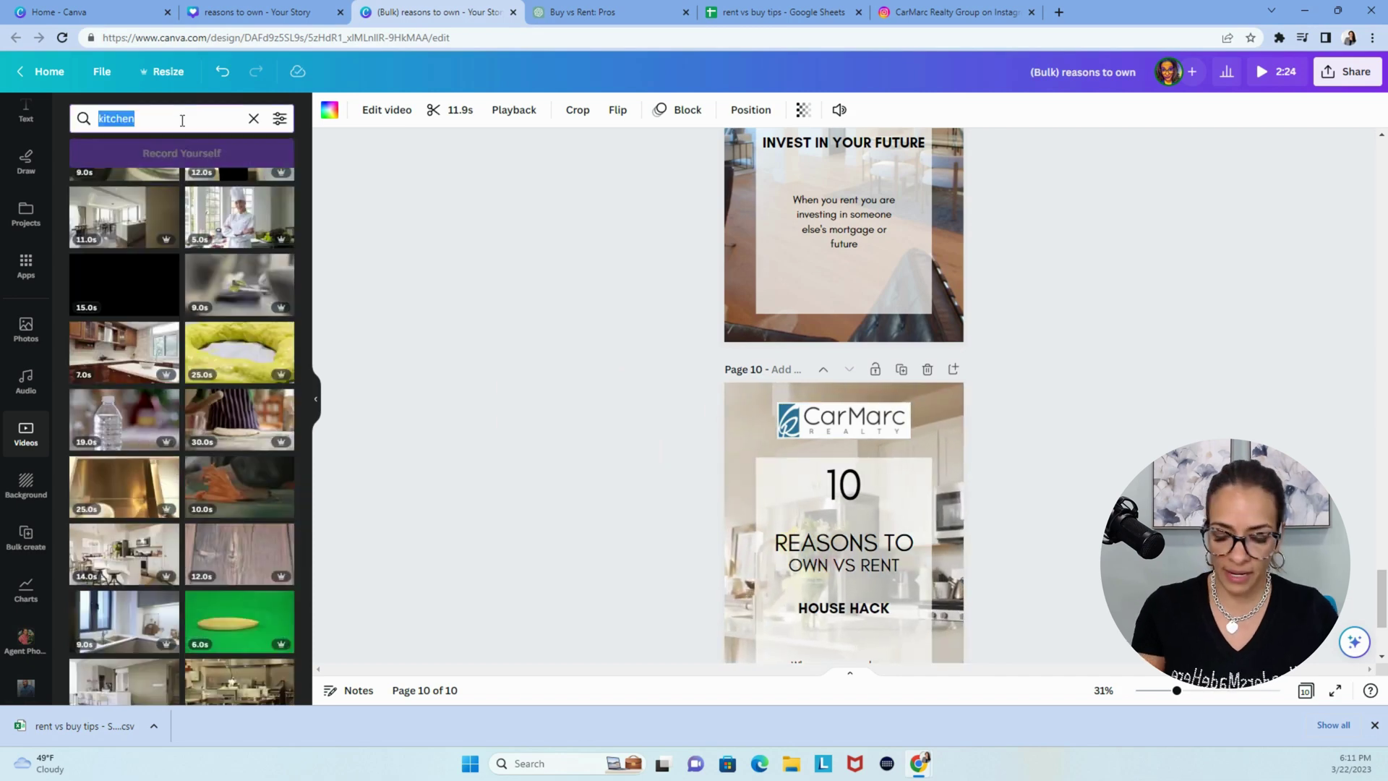
{"action": "type", "text": "beverage home bar"}
{"action": "key", "text": "Return"}
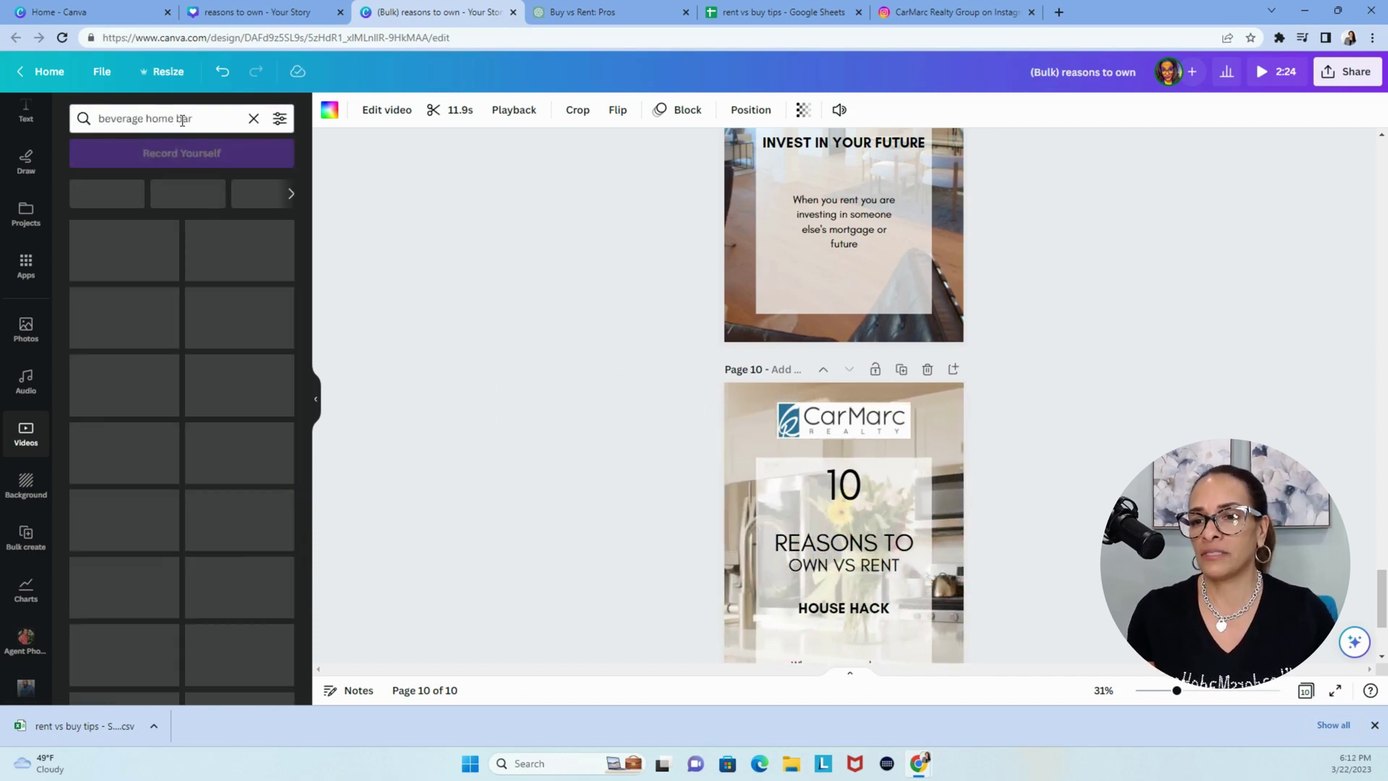
Search videos for 'theater room' and set a clip as page 10's House Hack background.
{"action": "triple_click", "coordinate": [182, 119]}
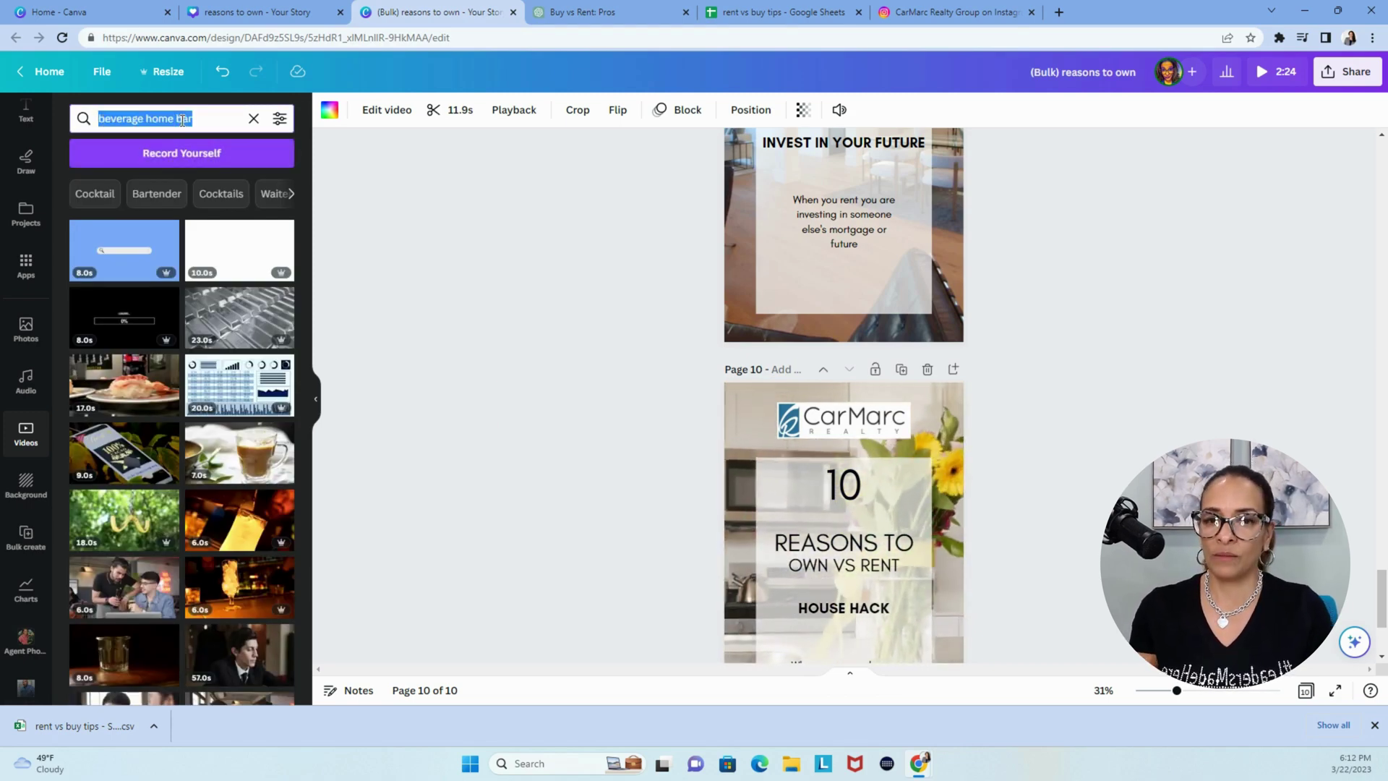
{"action": "type", "text": "base"}
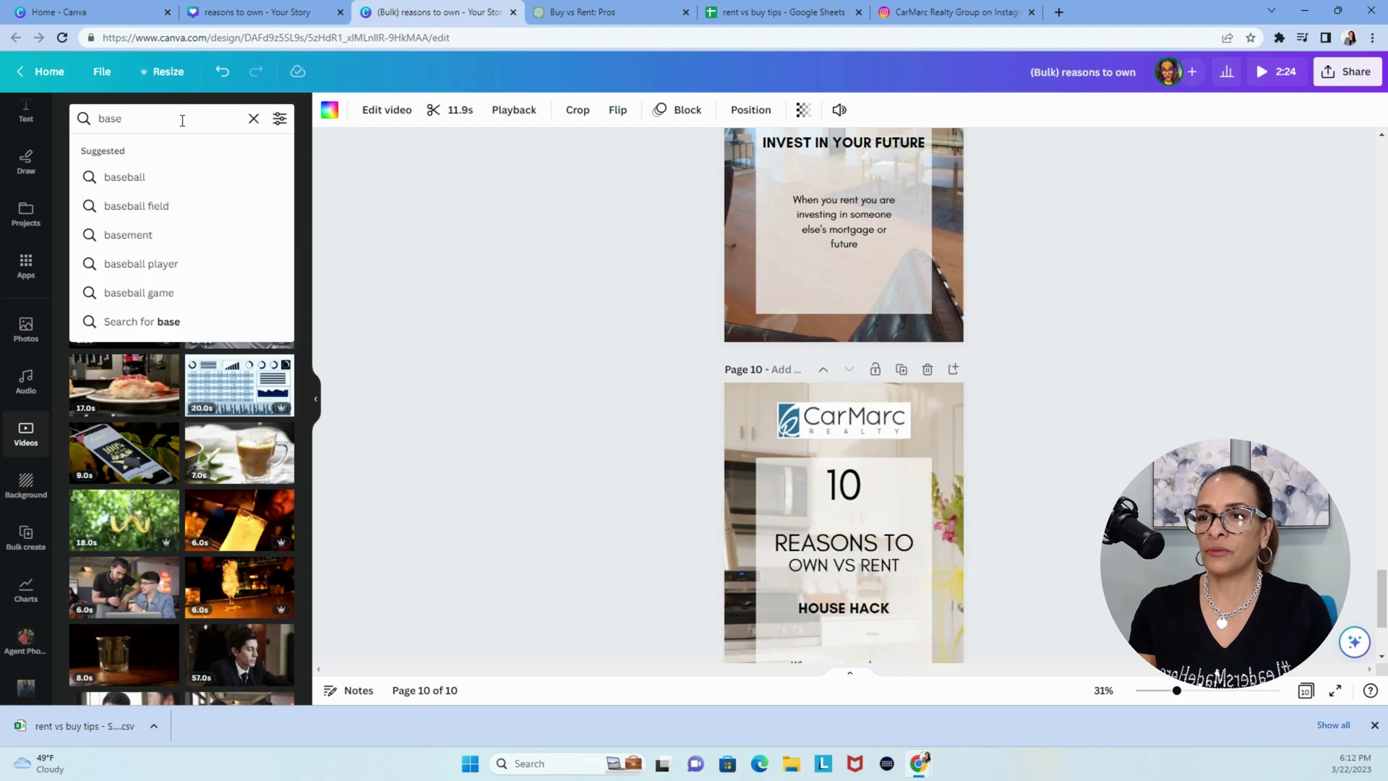
{"action": "key", "text": "BackSpace"}
{"action": "key", "text": "BackSpace"}
{"action": "key", "text": "BackSpace"}
{"action": "key", "text": "BackSpace"}
{"action": "type", "text": "theat"}
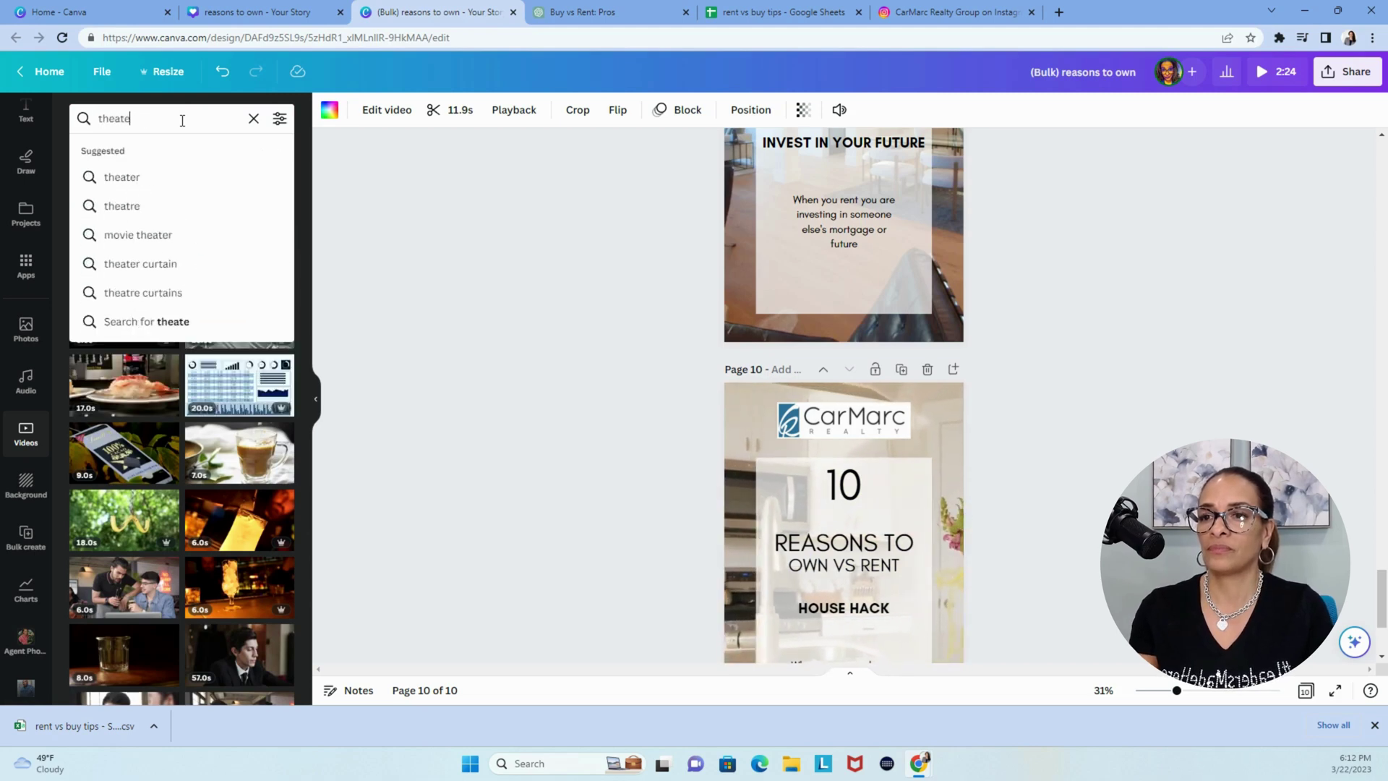
{"action": "type", "text": "oom"}
{"action": "key", "text": "Return"}
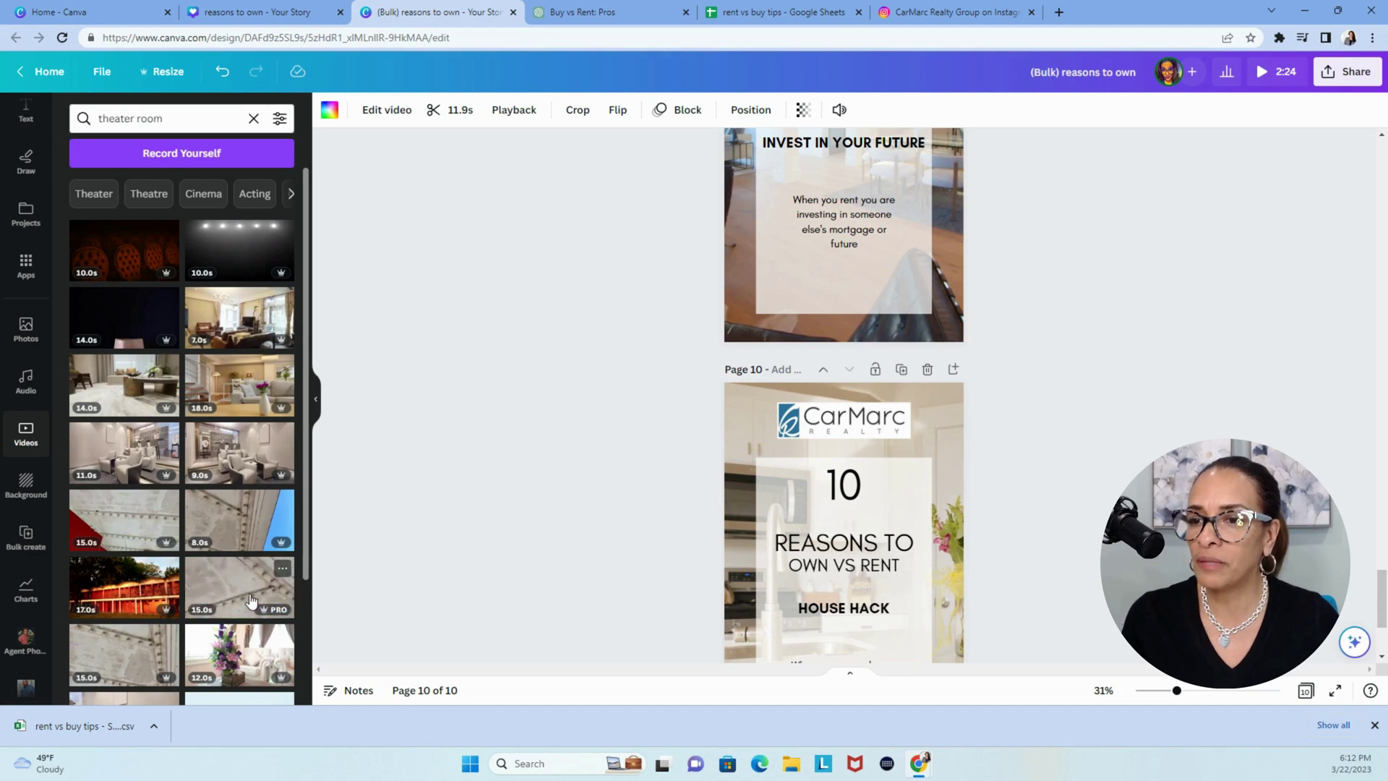
{"action": "scroll", "coordinate": [251, 600], "scroll_direction": "down", "scroll_amount": 5}
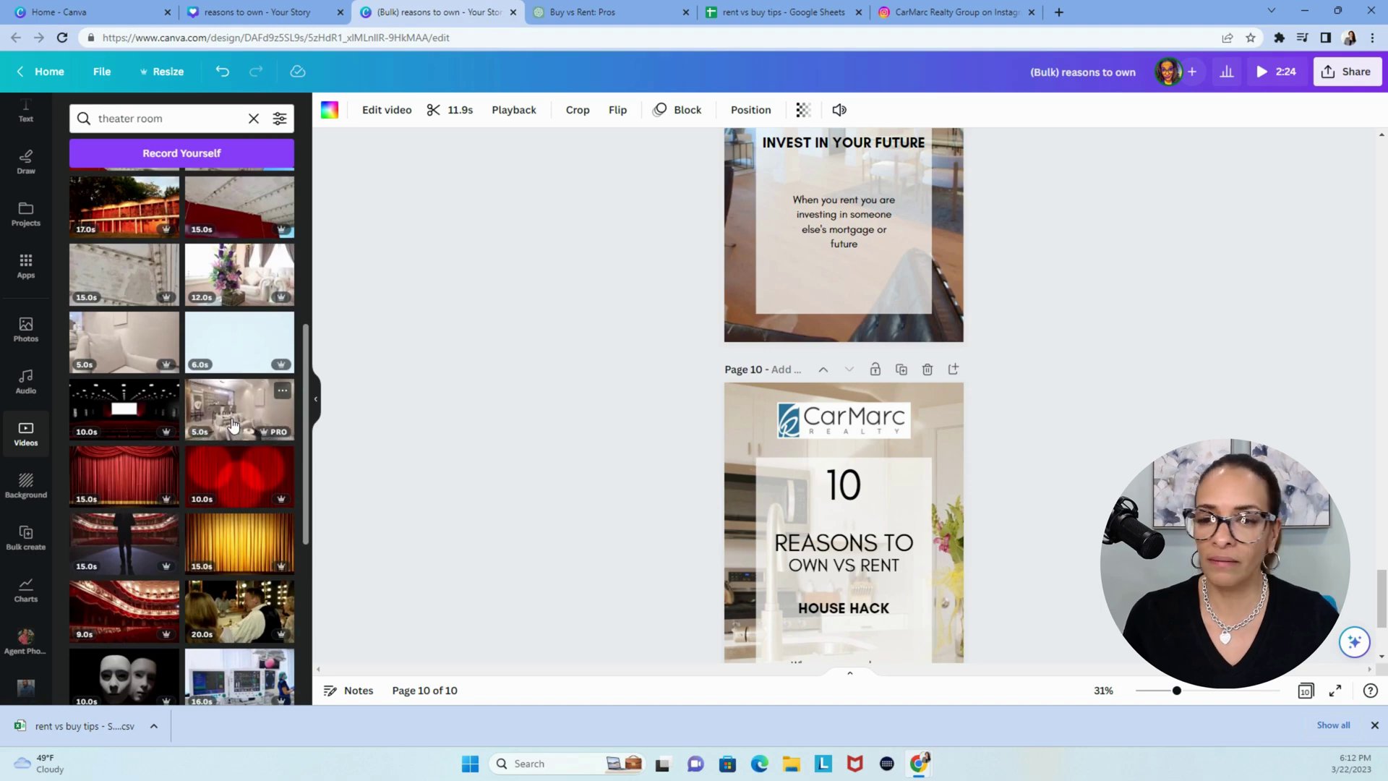
{"action": "left_click_drag", "start_coordinate": [232, 423], "coordinate": [729, 423]}
{"action": "scroll", "coordinate": [844, 398], "scroll_direction": "down", "scroll_amount": 3}
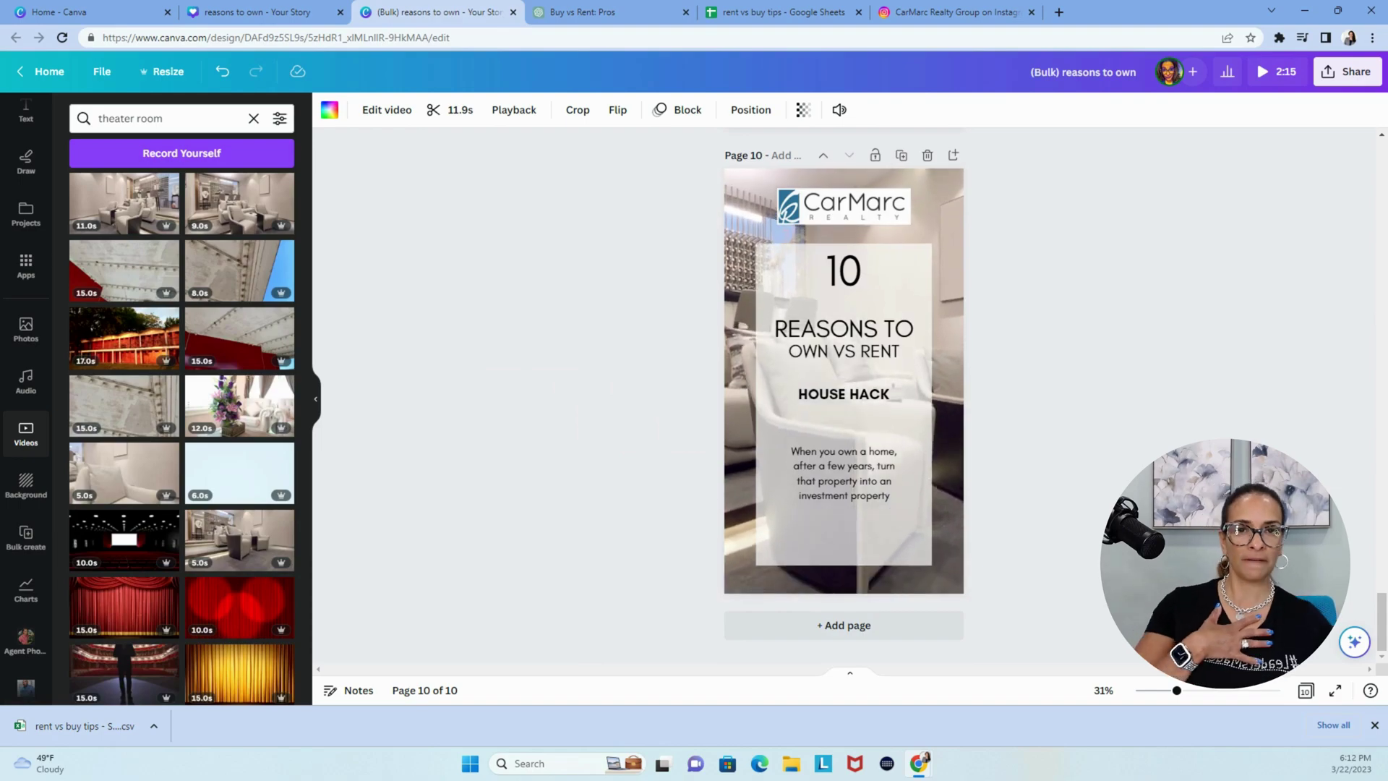